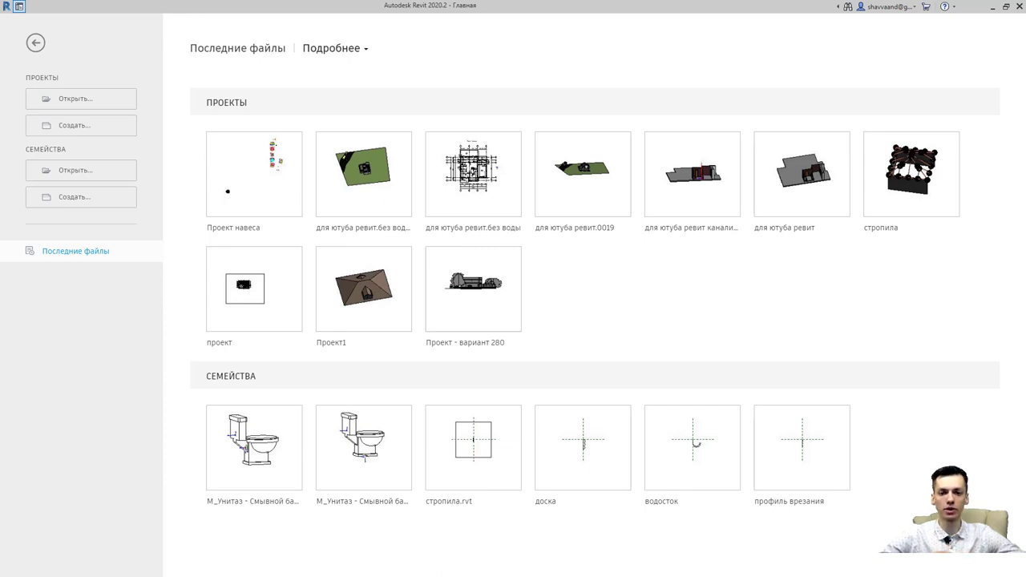
Create a new project from the Архитектурный шаблон template.
{"action": "left_click", "coordinate": [110, 126]}
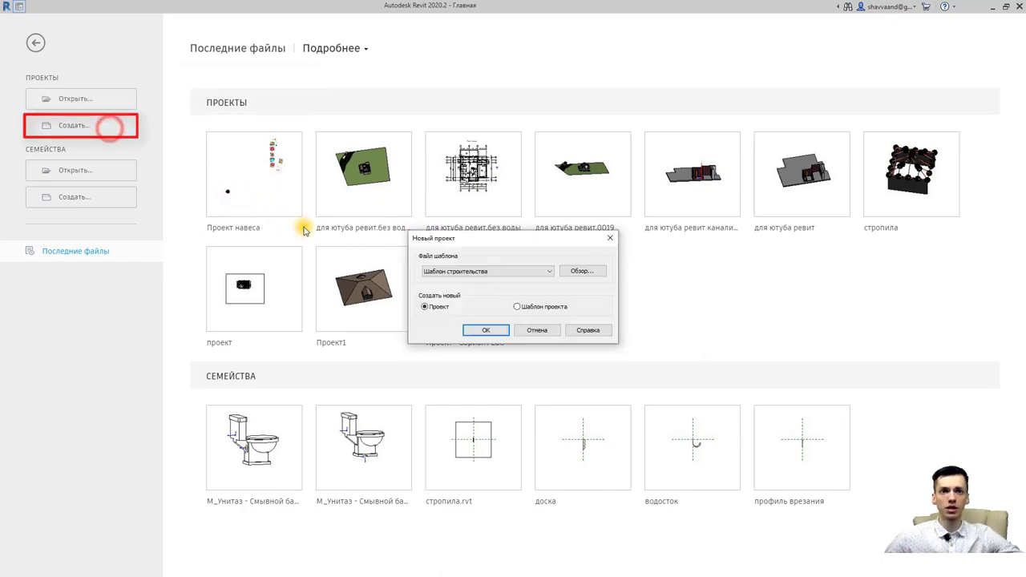
{"action": "left_click", "coordinate": [446, 271]}
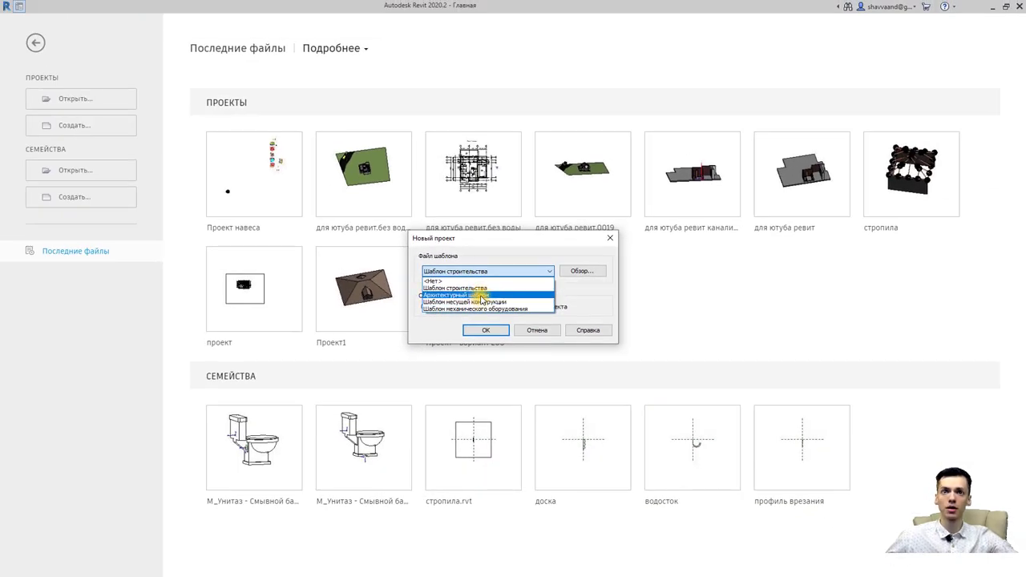
{"action": "left_click", "coordinate": [457, 294]}
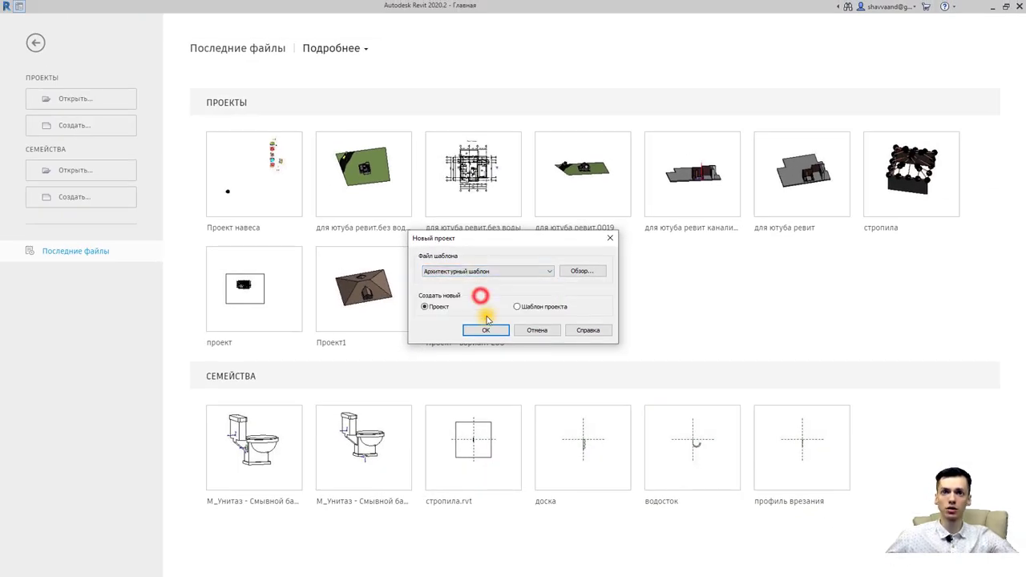
{"action": "left_click", "coordinate": [486, 329]}
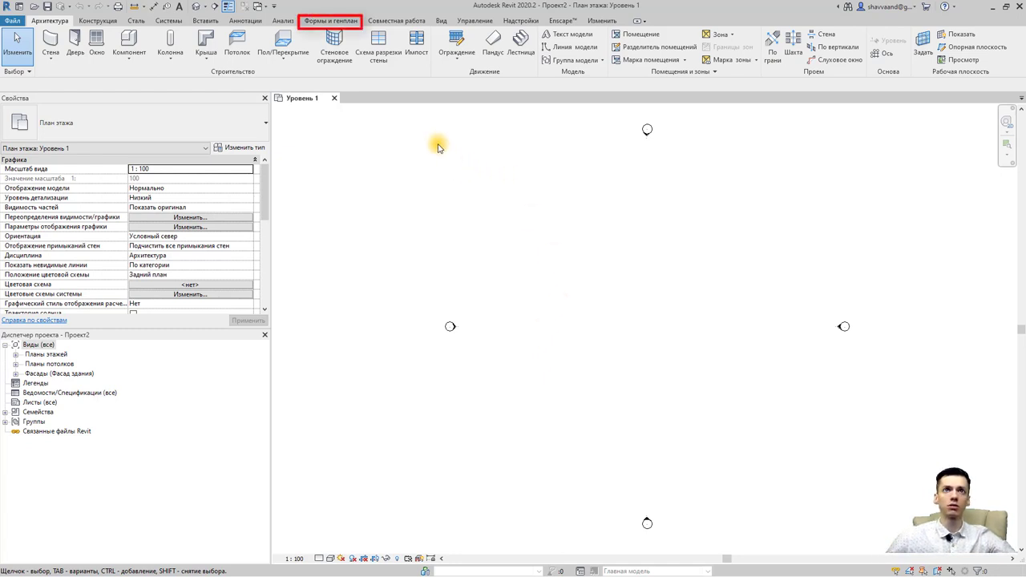
Start a Форма в контексте in-place mass from the Формы и генплан tab.
{"action": "left_click", "coordinate": [340, 23]}
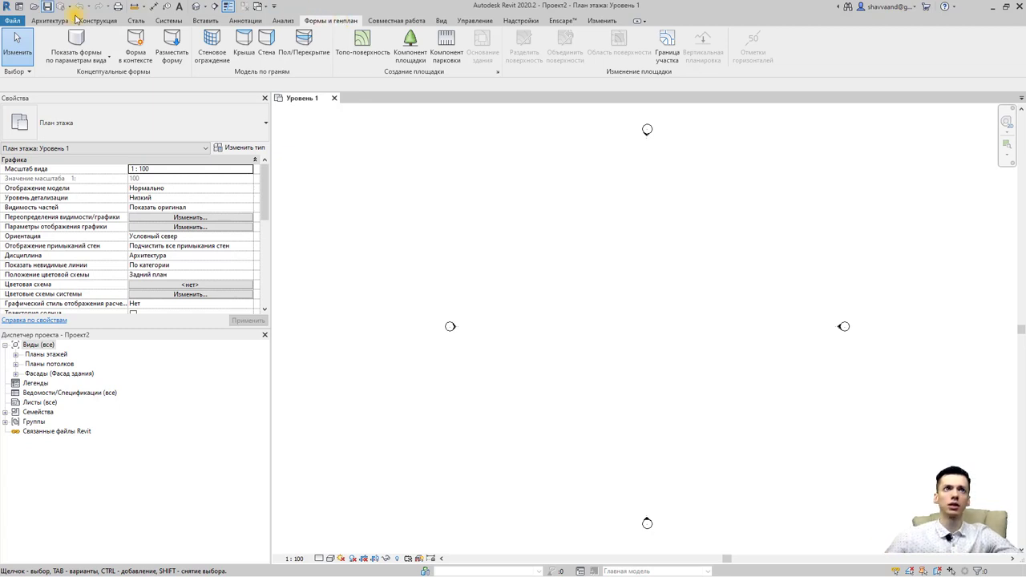
{"action": "left_click", "coordinate": [138, 50]}
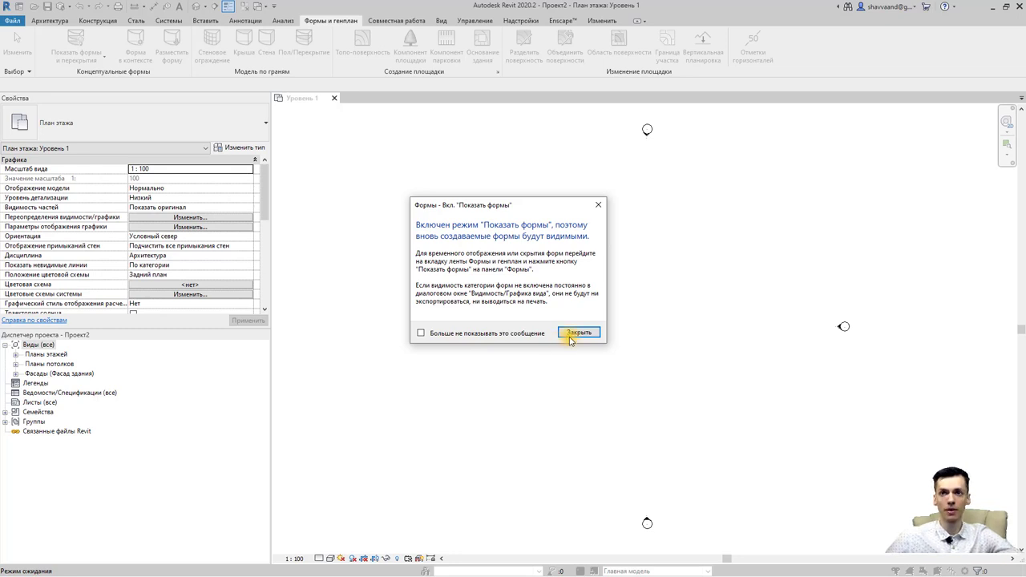
Dismiss the mass display notice and keep Формы 1 as the mass name.
{"action": "left_click", "coordinate": [572, 331]}
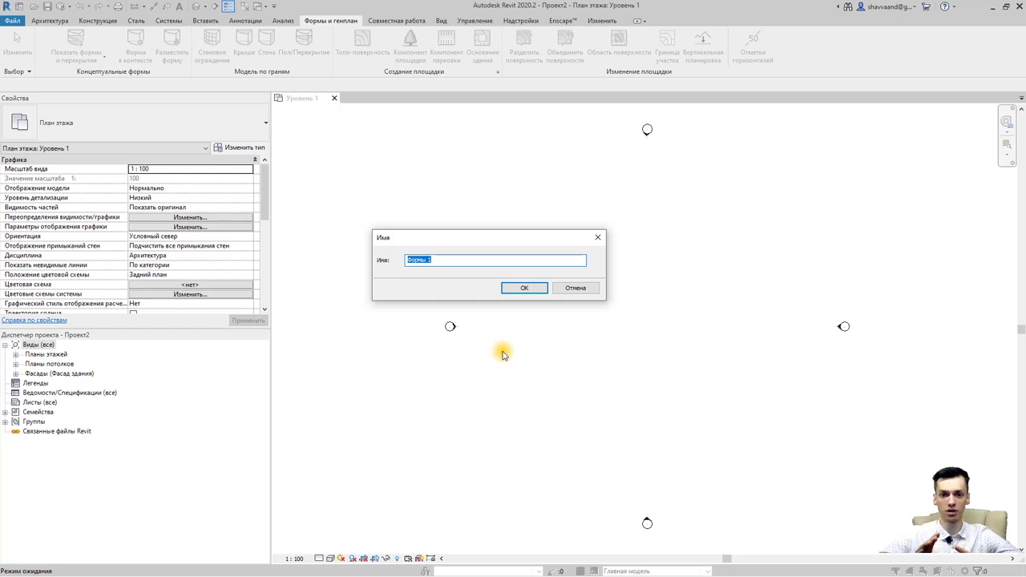
{"action": "left_click", "coordinate": [523, 289]}
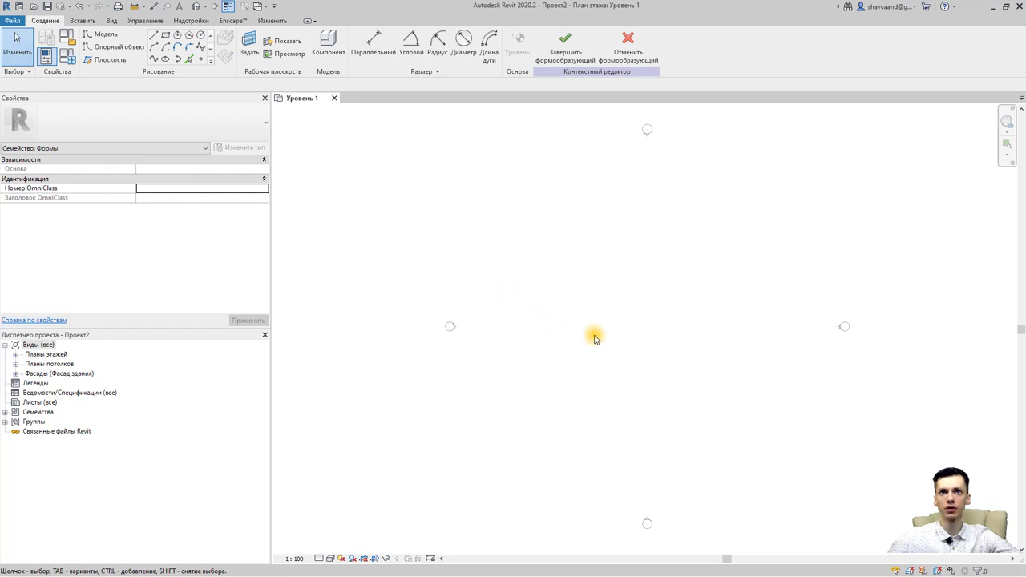
{"action": "middle_click_drag", "start_coordinate": [594, 338], "coordinate": [532, 352]}
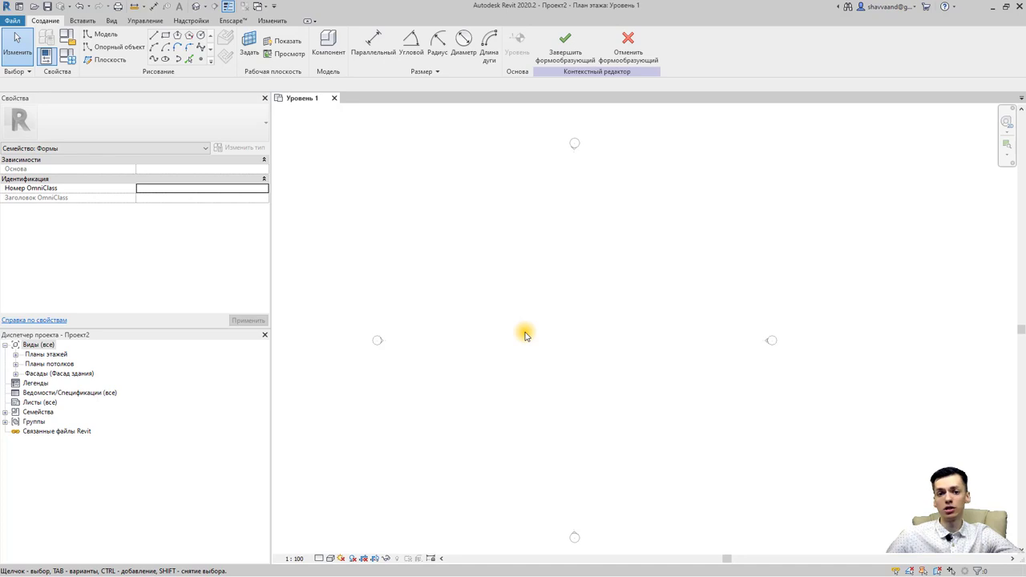
Draw a single straight model line in the Level 1 plan.
{"action": "left_click", "coordinate": [157, 50]}
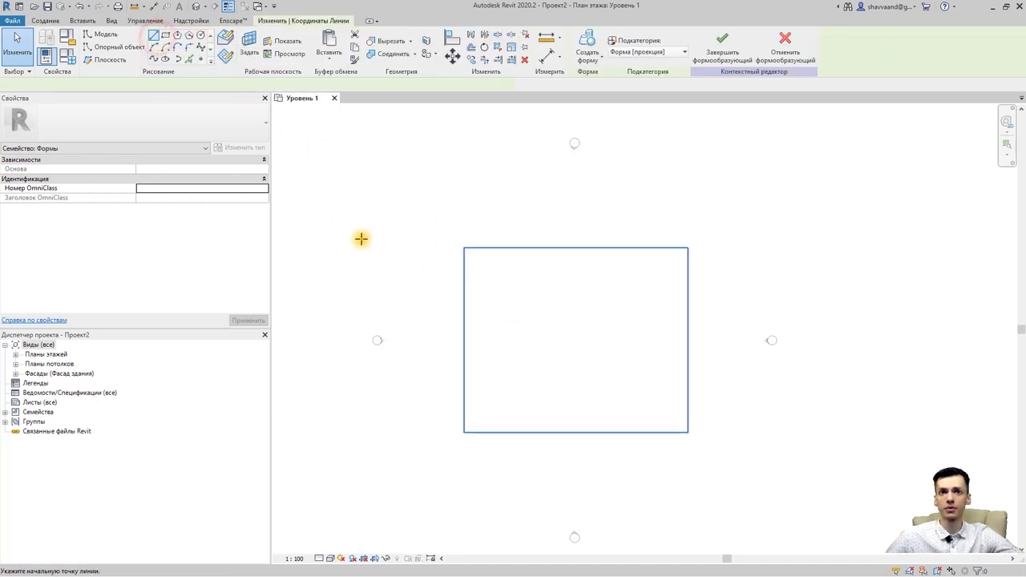
{"action": "left_click", "coordinate": [331, 246]}
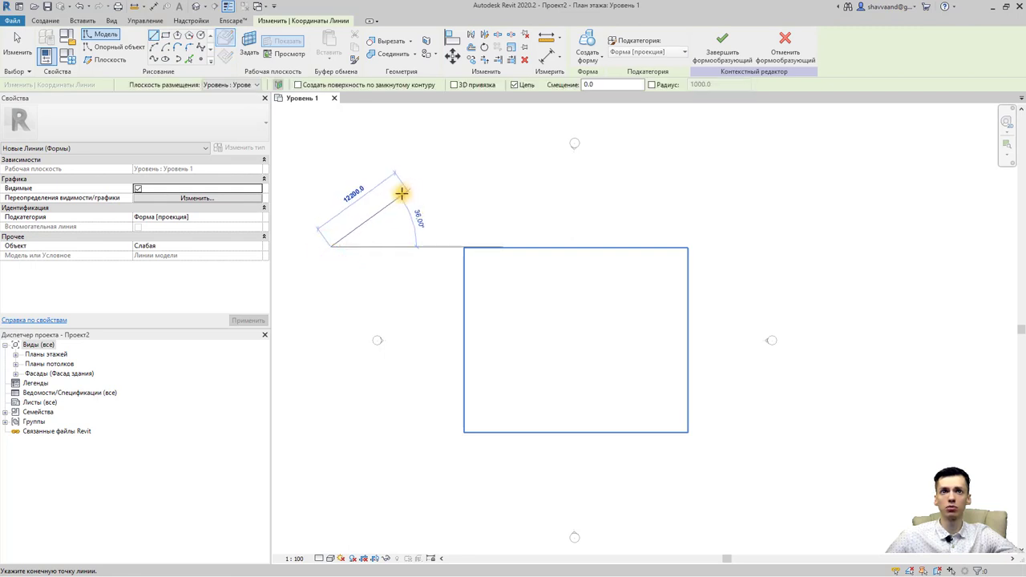
{"action": "left_click", "coordinate": [391, 203]}
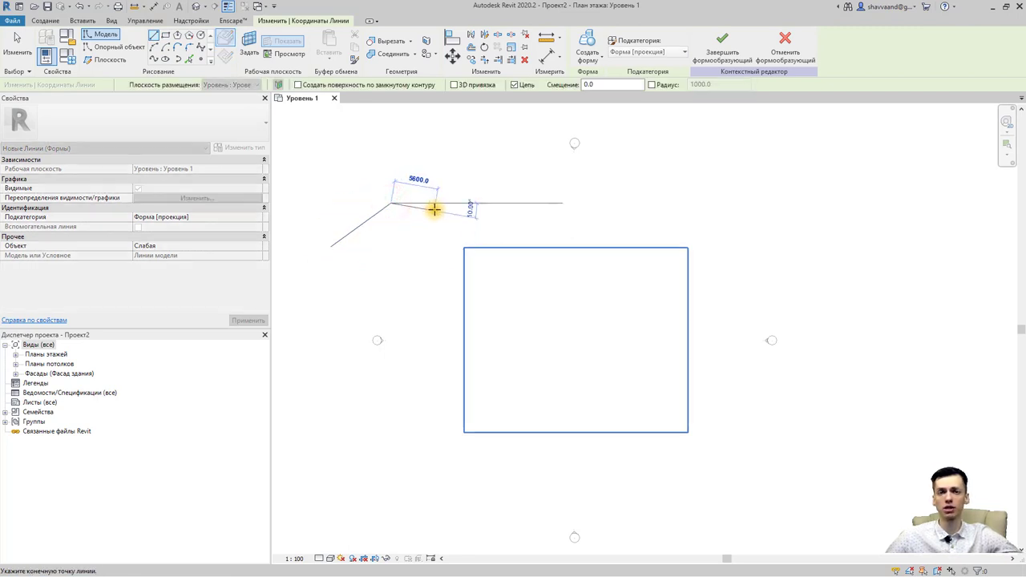
{"action": "key", "text": "Escape"}
{"action": "mouse_move", "coordinate": [545, 248]}
{"action": "middle_mouse_down"}
{"action": "mouse_move", "coordinate": [536, 319]}
{"action": "mouse_move", "coordinate": [469, 297]}
{"action": "middle_mouse_up"}
{"action": "scroll", "coordinate": [521, 309], "scroll_direction": "down", "scroll_amount": 1}
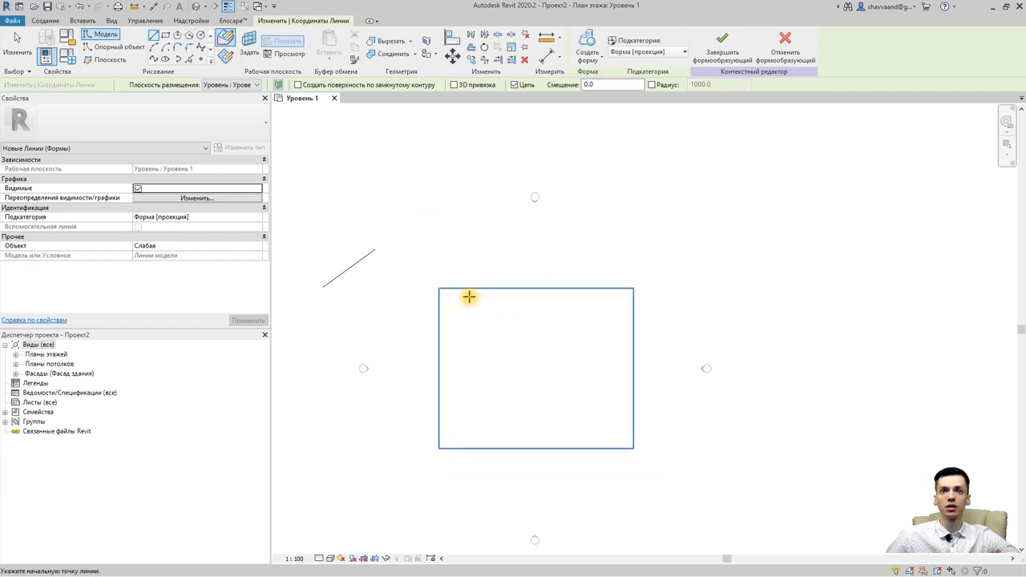
Sketch a small rectangle and a six-sided inscribed hexagon beside the line.
{"action": "left_click", "coordinate": [169, 38]}
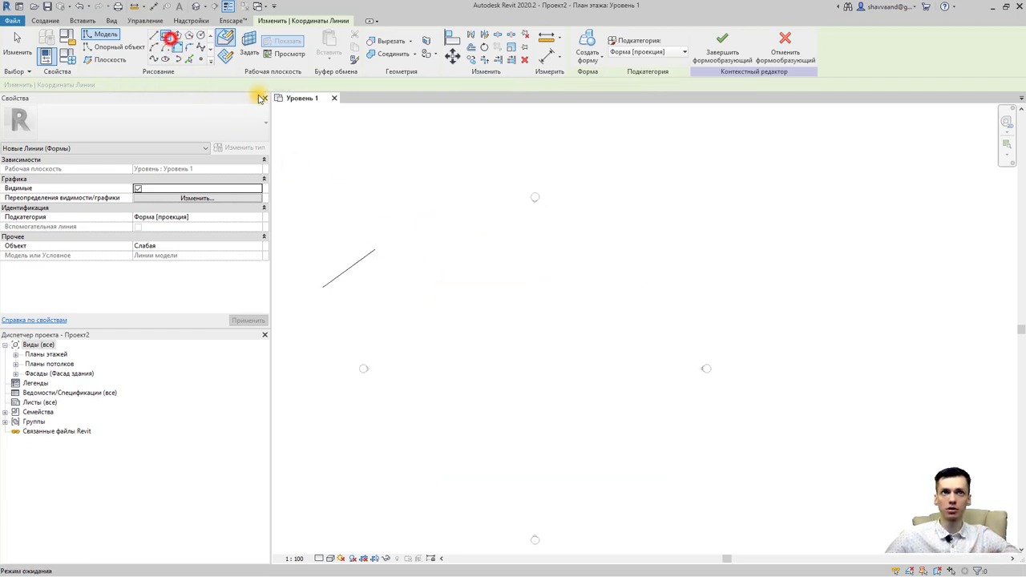
{"action": "left_click", "coordinate": [502, 250]}
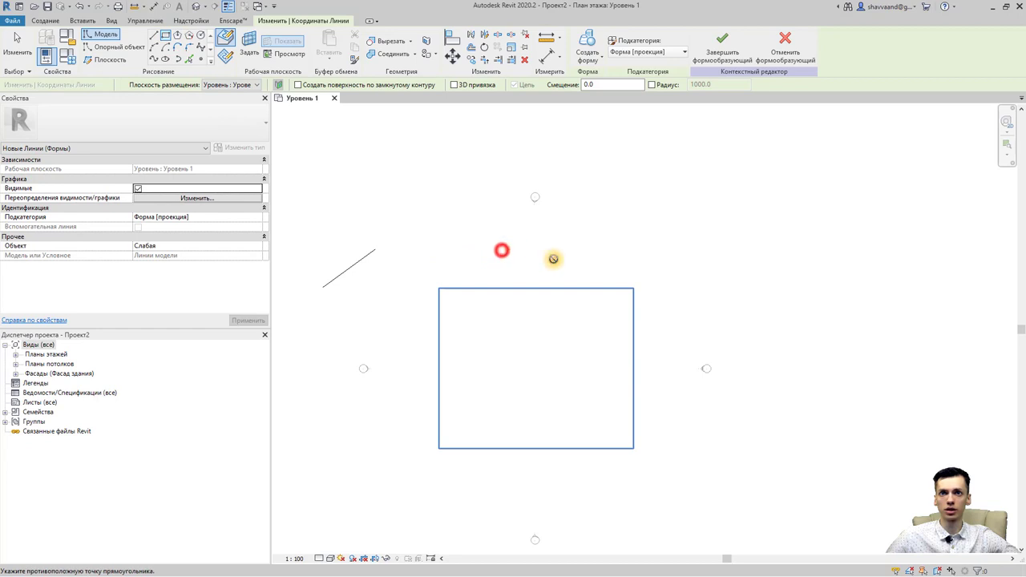
{"action": "left_click", "coordinate": [576, 303]}
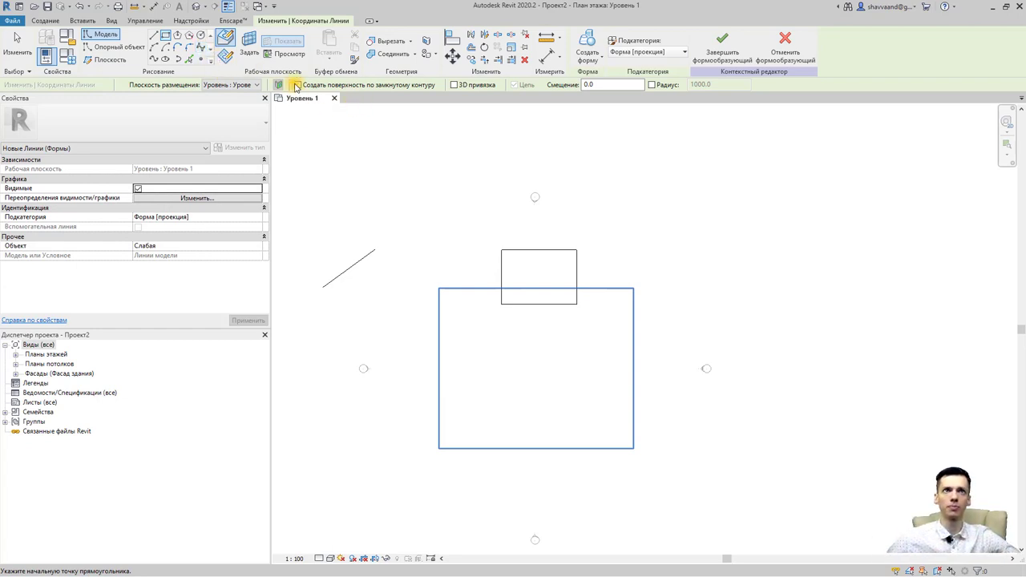
{"action": "left_click", "coordinate": [177, 36]}
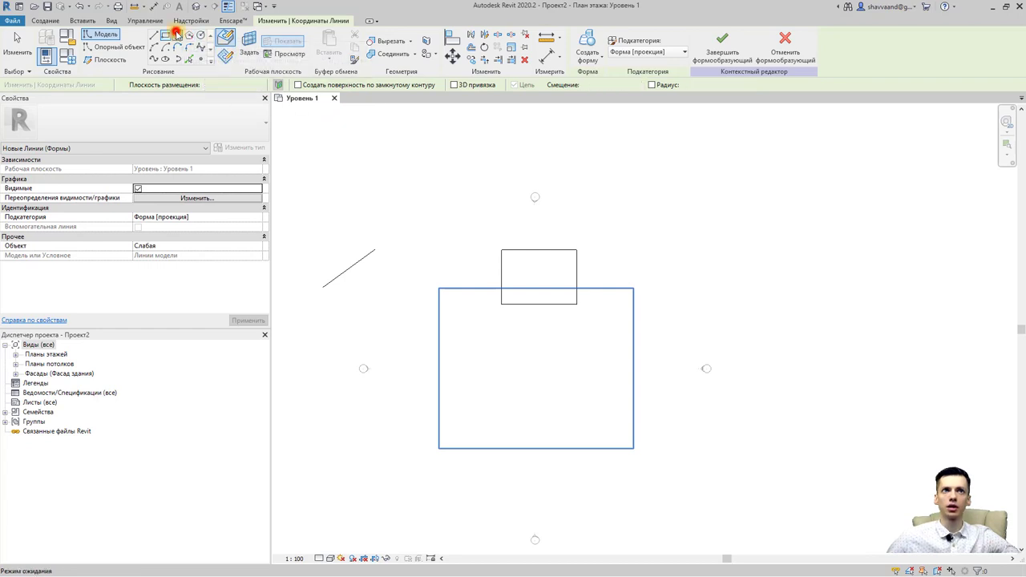
{"action": "left_click", "coordinate": [737, 245]}
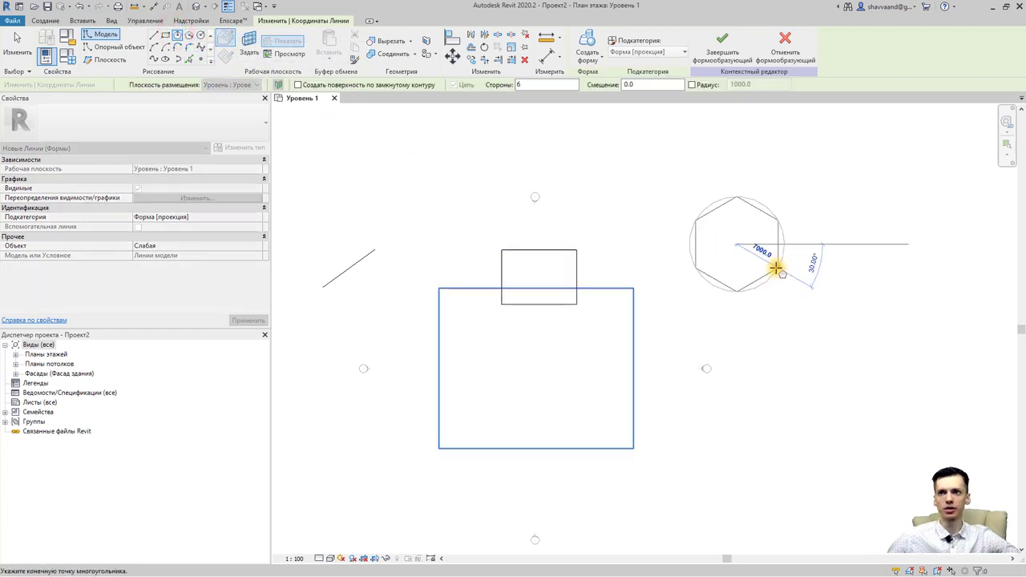
{"action": "left_click", "coordinate": [776, 267]}
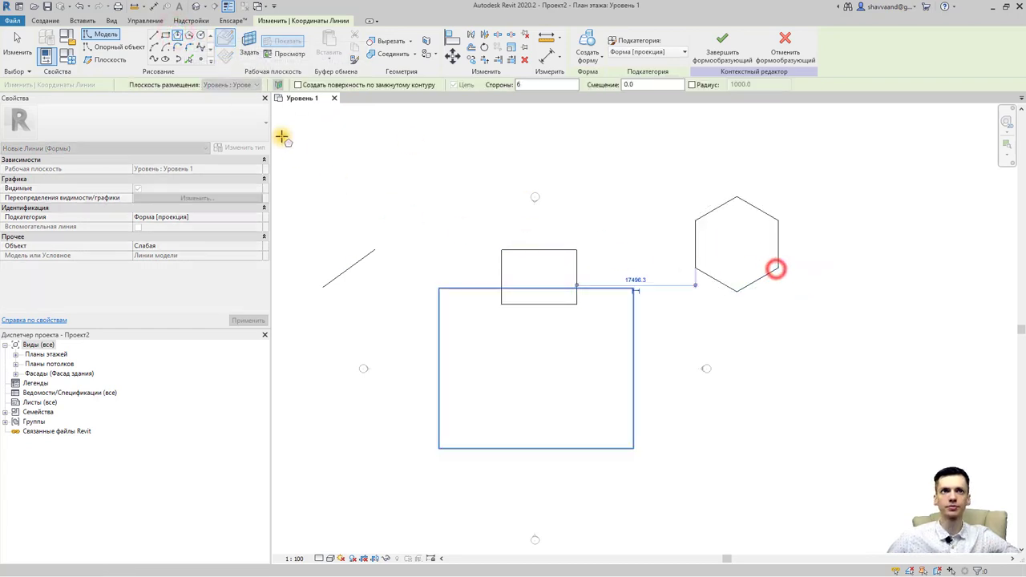
Sketch two circles in the lower part of the plan.
{"action": "left_click", "coordinate": [200, 37]}
{"action": "left_click", "coordinate": [396, 406]}
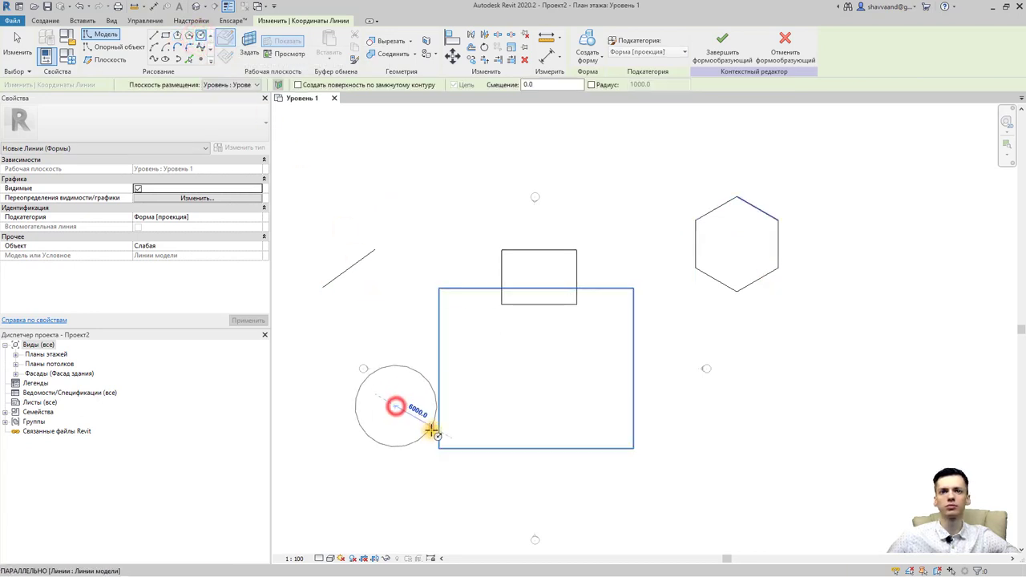
{"action": "left_click", "coordinate": [430, 429]}
{"action": "left_click", "coordinate": [521, 406]}
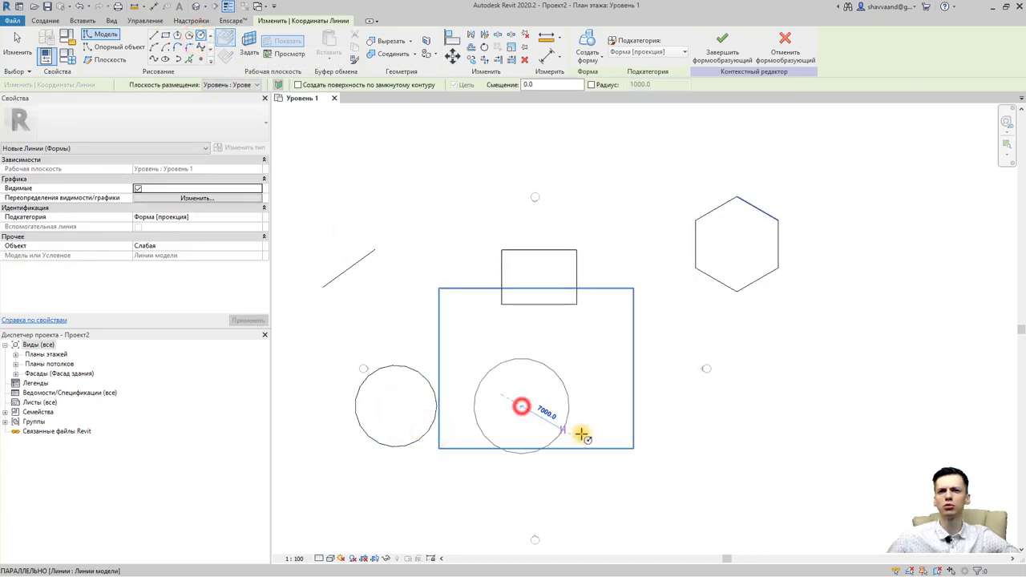
{"action": "left_click", "coordinate": [554, 426]}
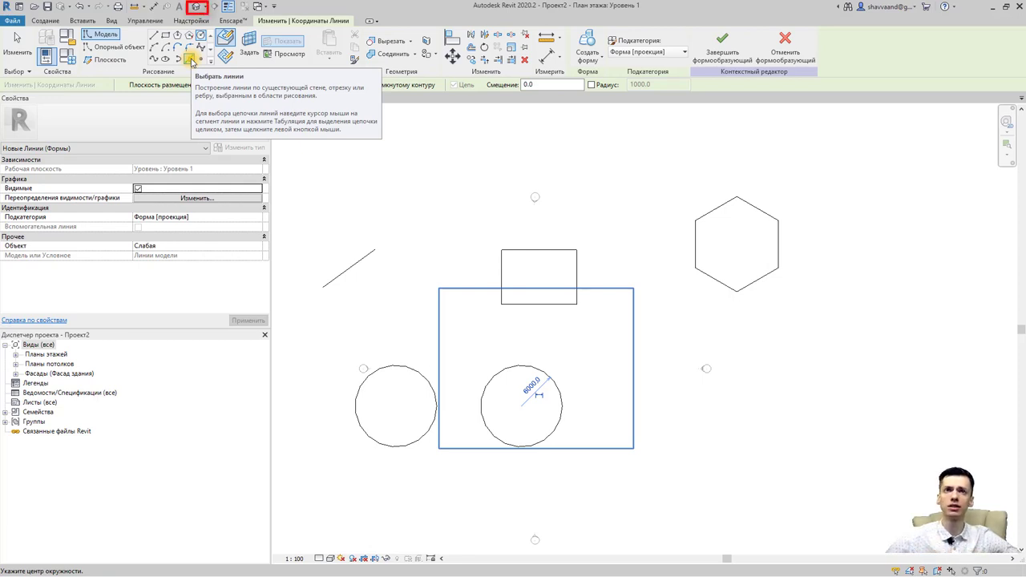
In the {3D} view, select the 9500-long straight line and bring up the Создать форму choices.
{"action": "left_click", "coordinate": [195, 8]}
{"action": "scroll", "coordinate": [449, 313], "scroll_direction": "down", "scroll_amount": 2}
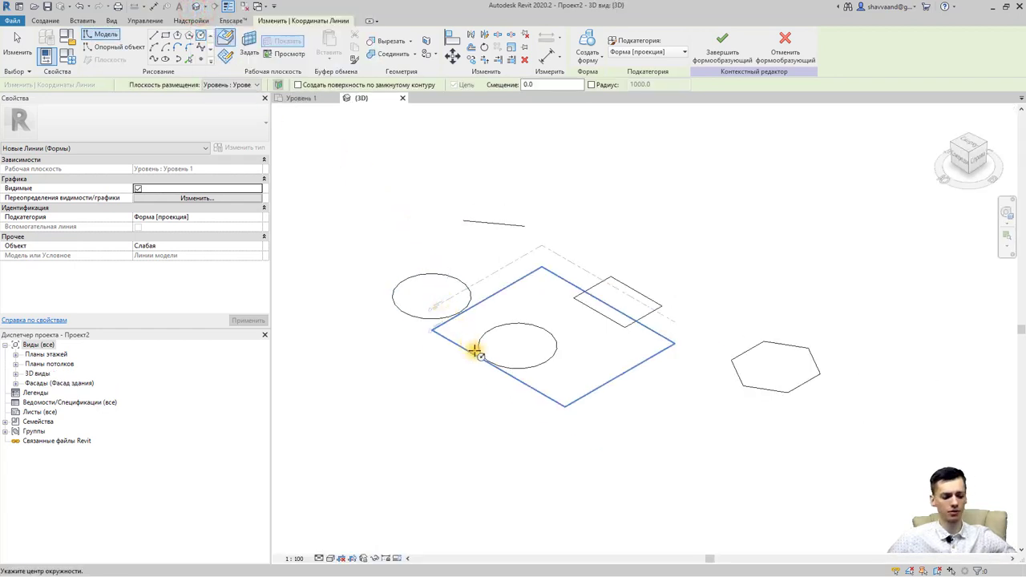
{"action": "middle_click_drag", "start_coordinate": [472, 348], "coordinate": [527, 378]}
{"action": "mouse_move", "coordinate": [504, 423]}
{"action": "middle_mouse_down", "text": "shift"}
{"action": "mouse_move", "coordinate": [549, 435]}
{"action": "mouse_move", "coordinate": [623, 424]}
{"action": "middle_mouse_up", "text": "shift"}
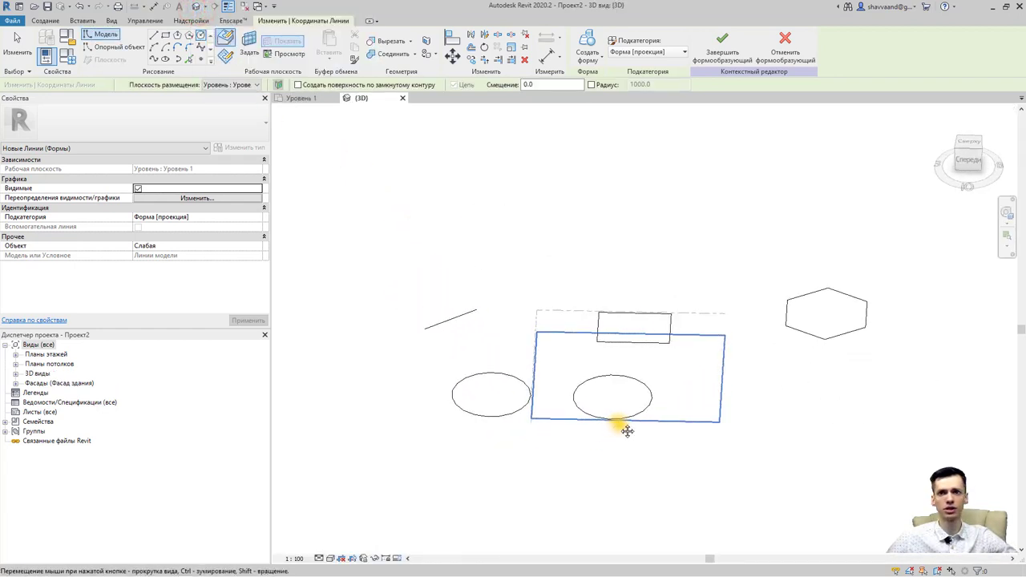
{"action": "key", "text": "Escape"}
{"action": "key", "text": "Escape"}
{"action": "mouse_move", "coordinate": [751, 401]}
{"action": "middle_mouse_down", "text": "shift"}
{"action": "mouse_move", "coordinate": [761, 409]}
{"action": "mouse_move", "coordinate": [745, 391]}
{"action": "mouse_move", "coordinate": [622, 339]}
{"action": "mouse_move", "coordinate": [508, 321]}
{"action": "mouse_move", "coordinate": [593, 362]}
{"action": "mouse_move", "coordinate": [614, 336]}
{"action": "middle_mouse_up", "text": "shift"}
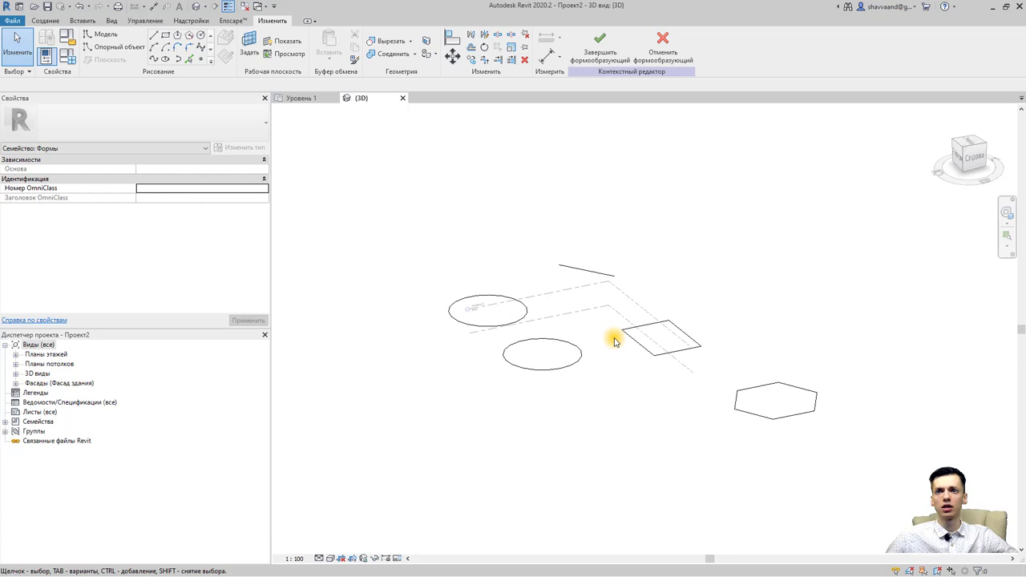
{"action": "left_click", "coordinate": [600, 271]}
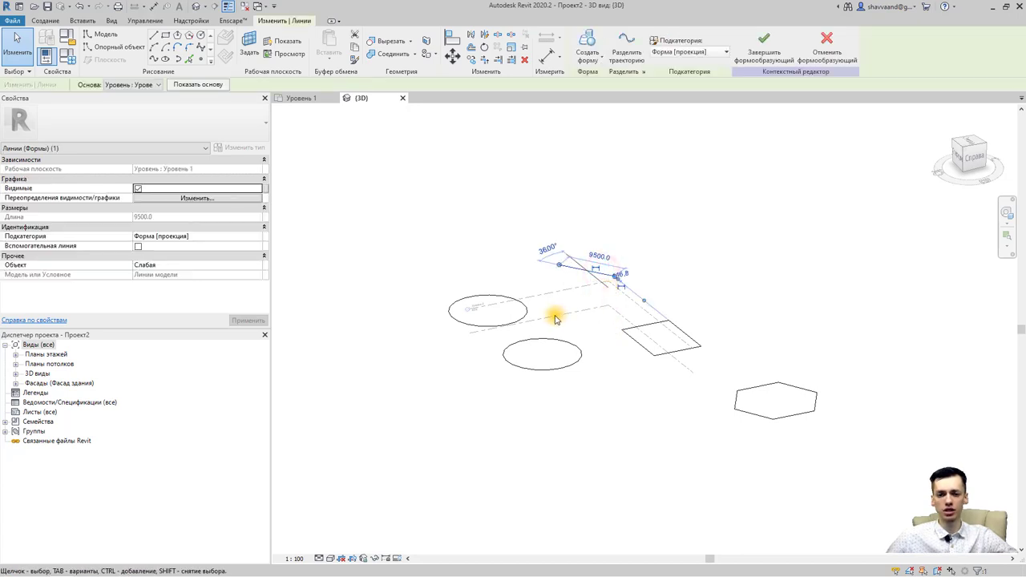
{"action": "left_click", "coordinate": [593, 63]}
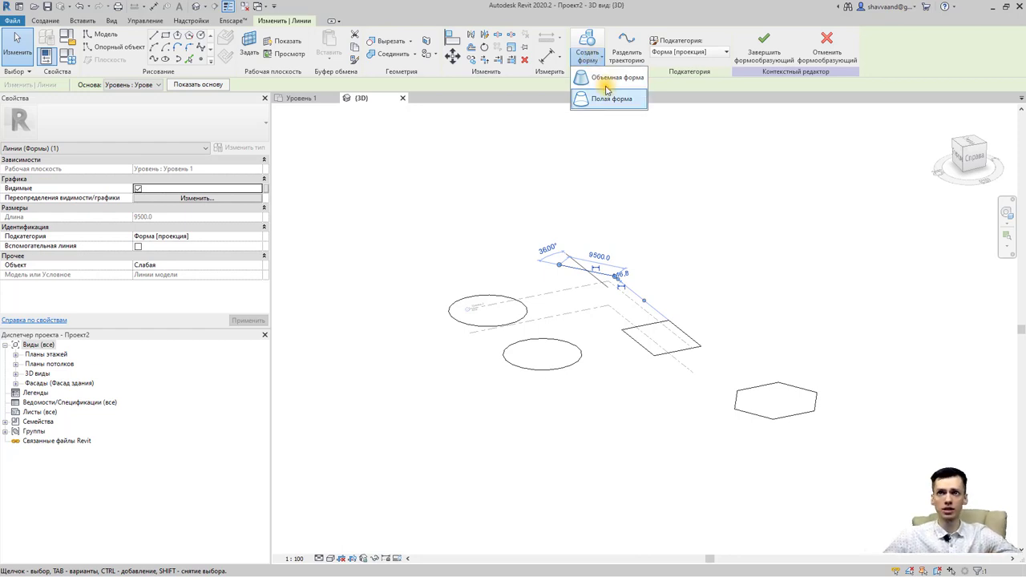
Turn the line into a surface form and show the 3D view shaded at high detail.
{"action": "left_click", "coordinate": [607, 78]}
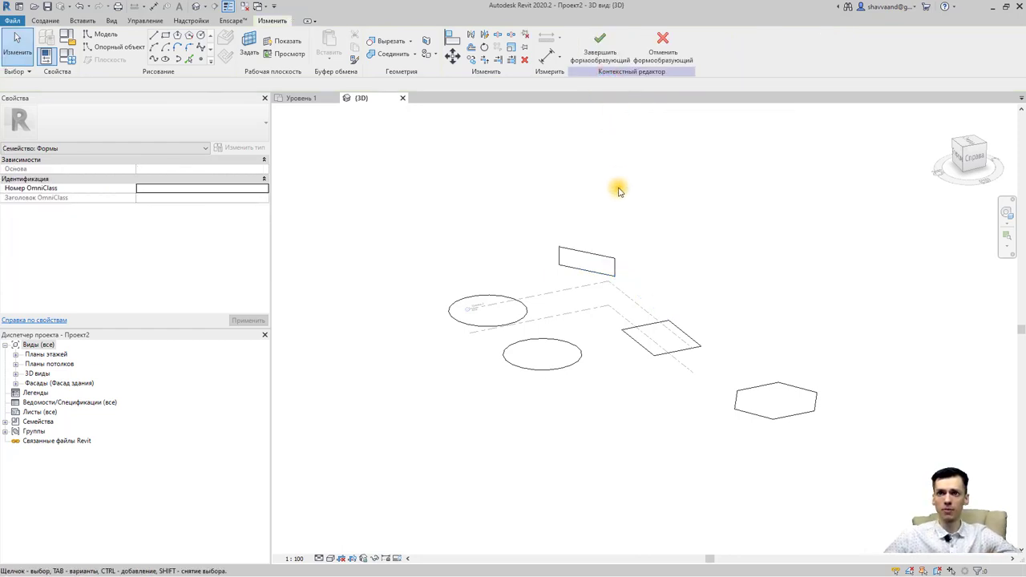
{"action": "left_click", "coordinate": [330, 558]}
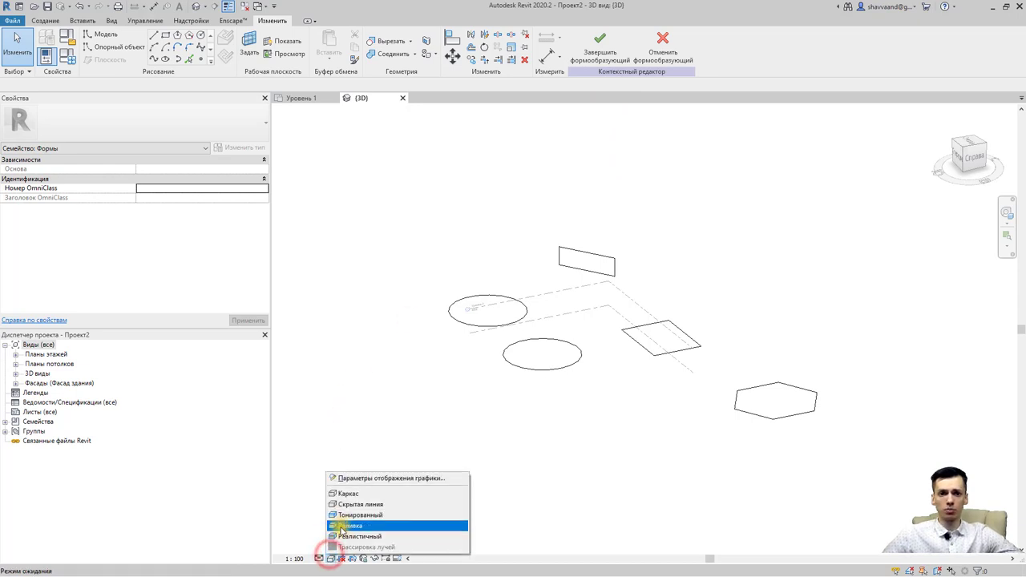
{"action": "left_click", "coordinate": [340, 525]}
{"action": "left_click", "coordinate": [318, 558]}
{"action": "left_click", "coordinate": [320, 550]}
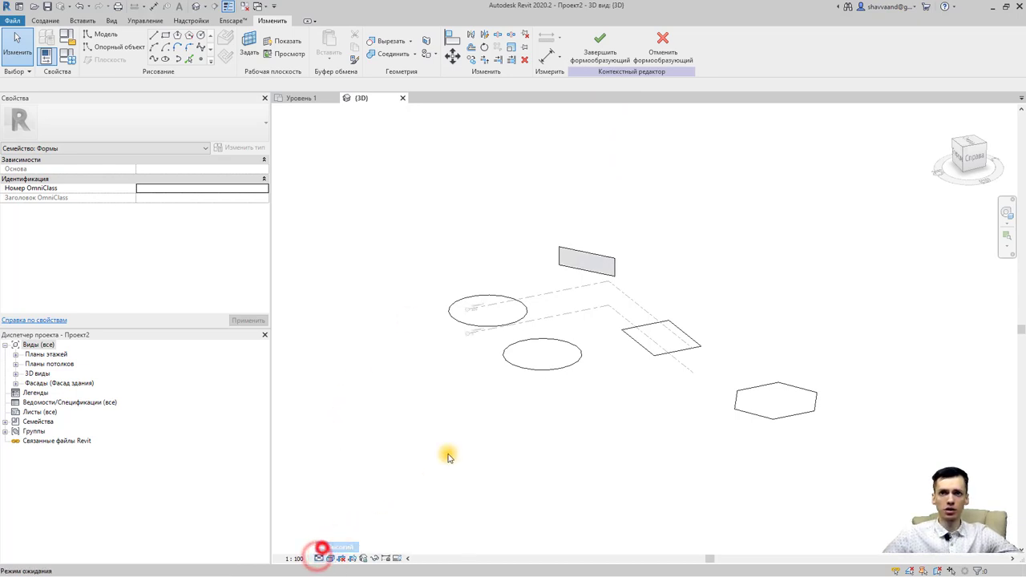
Select the upright rectangular surface and start editing its 3000 height.
{"action": "scroll", "coordinate": [611, 245], "scroll_direction": "up", "scroll_amount": 4}
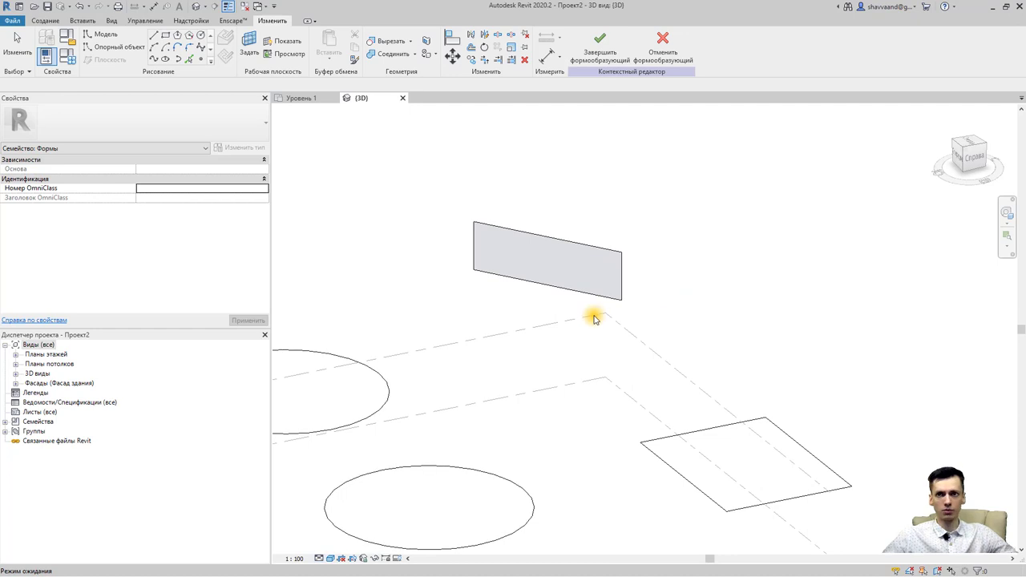
{"action": "mouse_move", "coordinate": [664, 307]}
{"action": "middle_mouse_down", "text": "shift"}
{"action": "mouse_move", "coordinate": [630, 327]}
{"action": "mouse_move", "coordinate": [748, 356]}
{"action": "mouse_move", "coordinate": [625, 390]}
{"action": "mouse_move", "coordinate": [733, 362]}
{"action": "mouse_move", "coordinate": [659, 399]}
{"action": "mouse_move", "coordinate": [655, 433]}
{"action": "mouse_move", "coordinate": [586, 334]}
{"action": "middle_mouse_up", "text": "shift"}
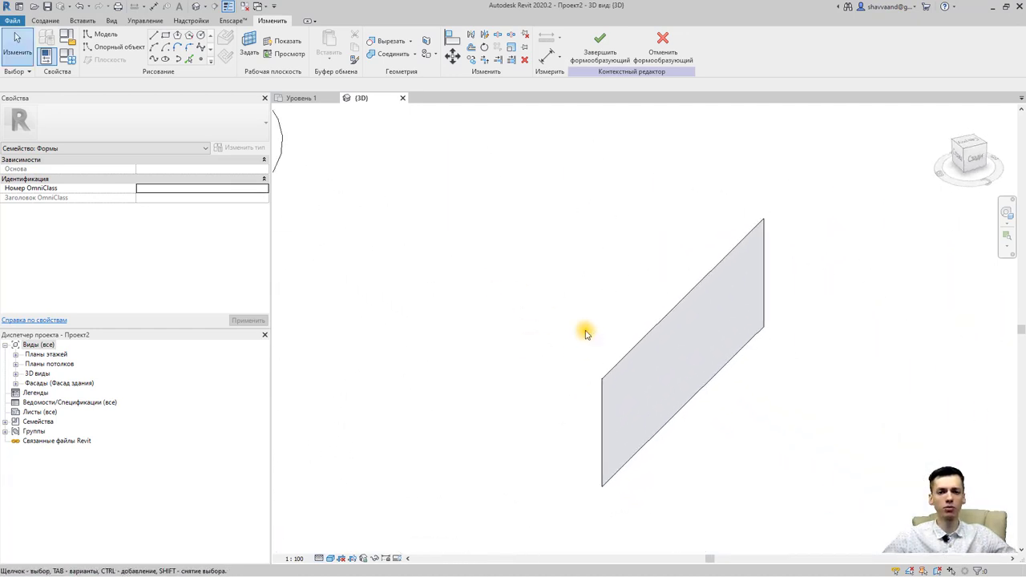
{"action": "left_click", "coordinate": [625, 346]}
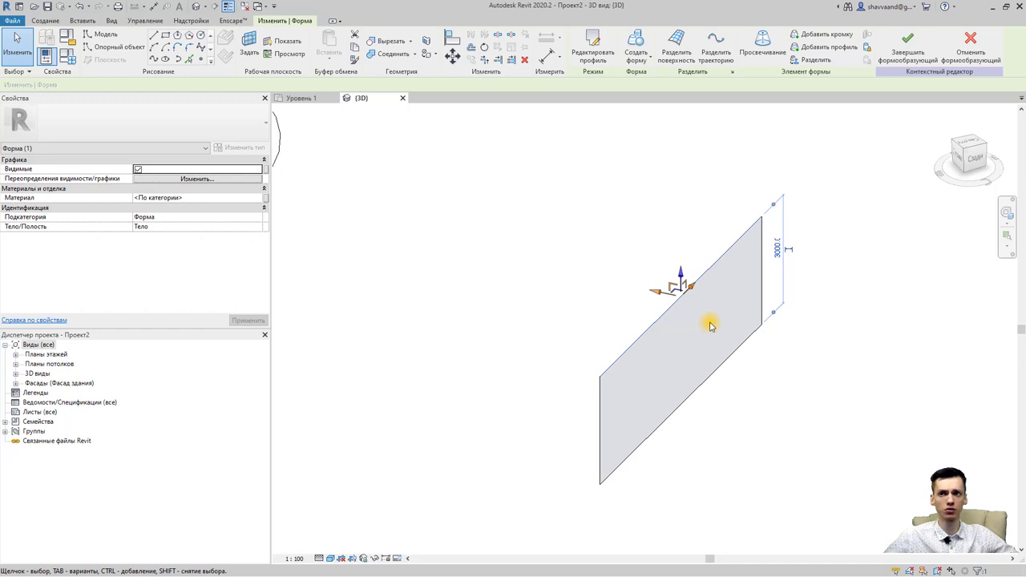
{"action": "left_click", "coordinate": [777, 250]}
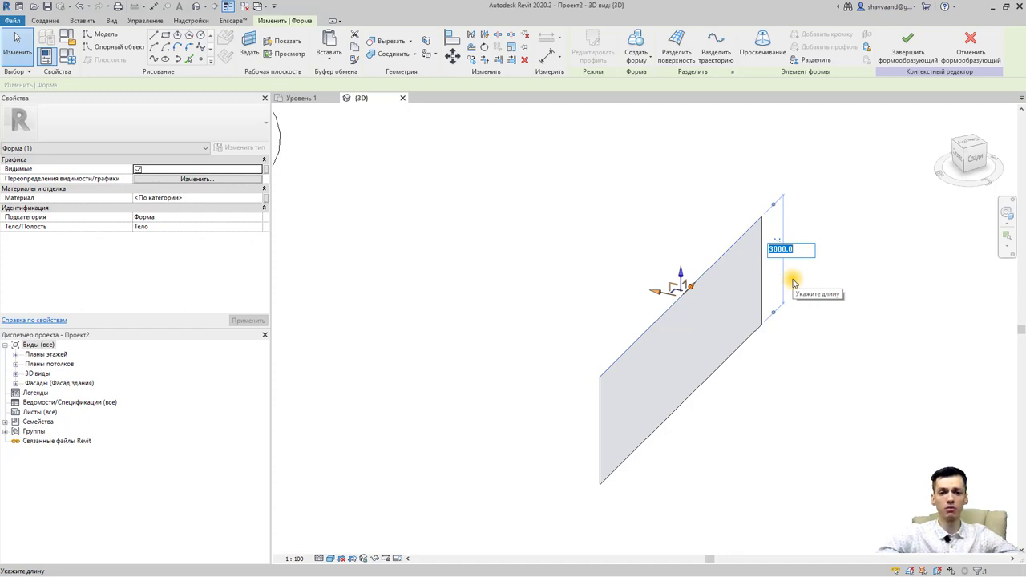
{"action": "left_click", "coordinate": [16, 383]}
In the East elevation, drag the surface's top edge to Уровень 2 (4000 high), then return to {3D}.
{"action": "double_click", "coordinate": [48, 393]}
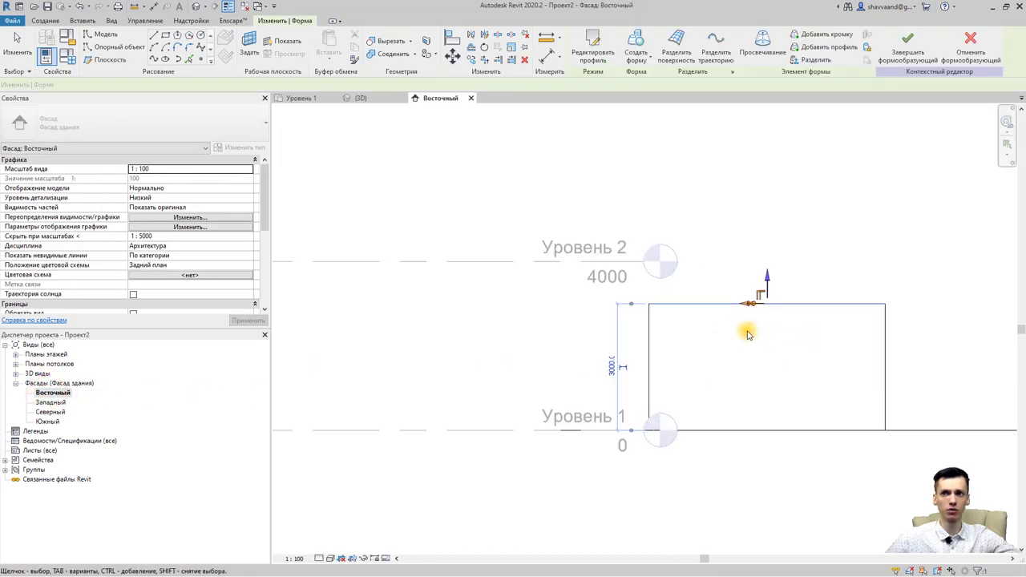
{"action": "left_click", "coordinate": [719, 354]}
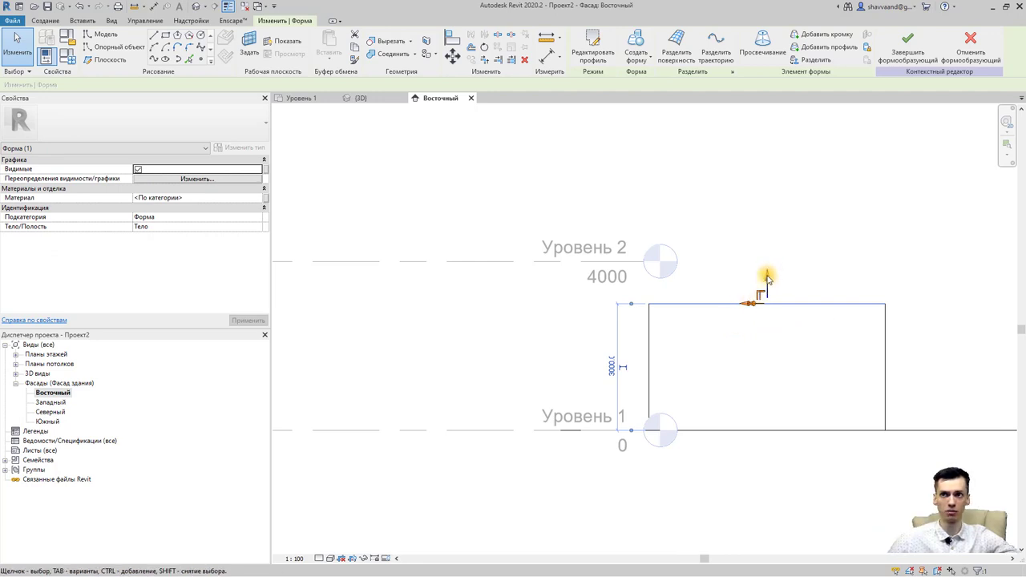
{"action": "left_click_drag", "start_coordinate": [766, 276], "coordinate": [762, 234]}
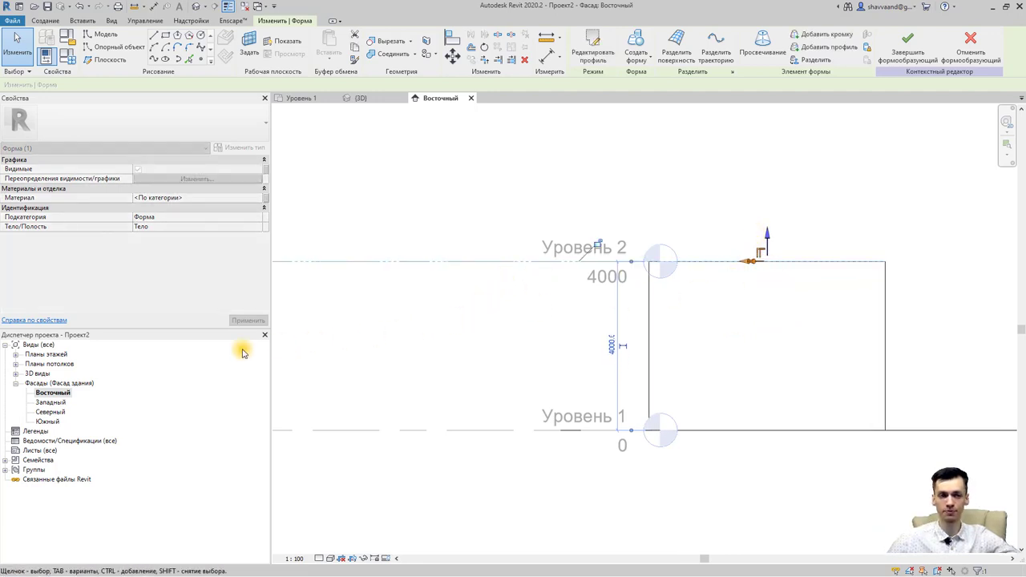
{"action": "left_click", "coordinate": [195, 6]}
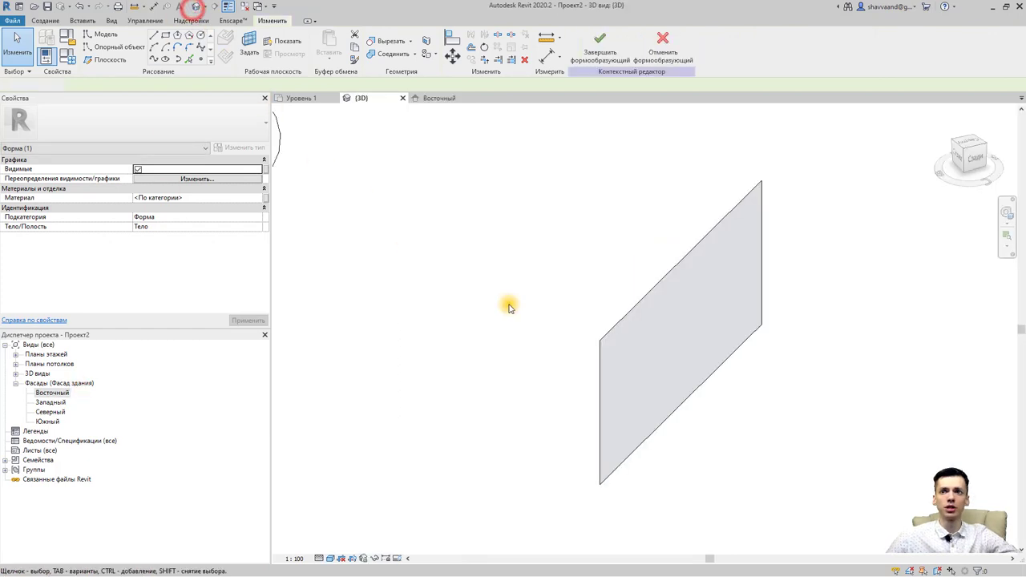
{"action": "middle_click_drag", "start_coordinate": [509, 307], "coordinate": [664, 347], "text": "shift"}
{"action": "mouse_move", "coordinate": [716, 373]}
{"action": "middle_mouse_down", "text": "shift"}
{"action": "mouse_move", "coordinate": [588, 428]}
{"action": "mouse_move", "coordinate": [506, 484]}
{"action": "mouse_move", "coordinate": [499, 355]}
{"action": "mouse_move", "coordinate": [521, 354]}
{"action": "middle_mouse_up", "text": "shift"}
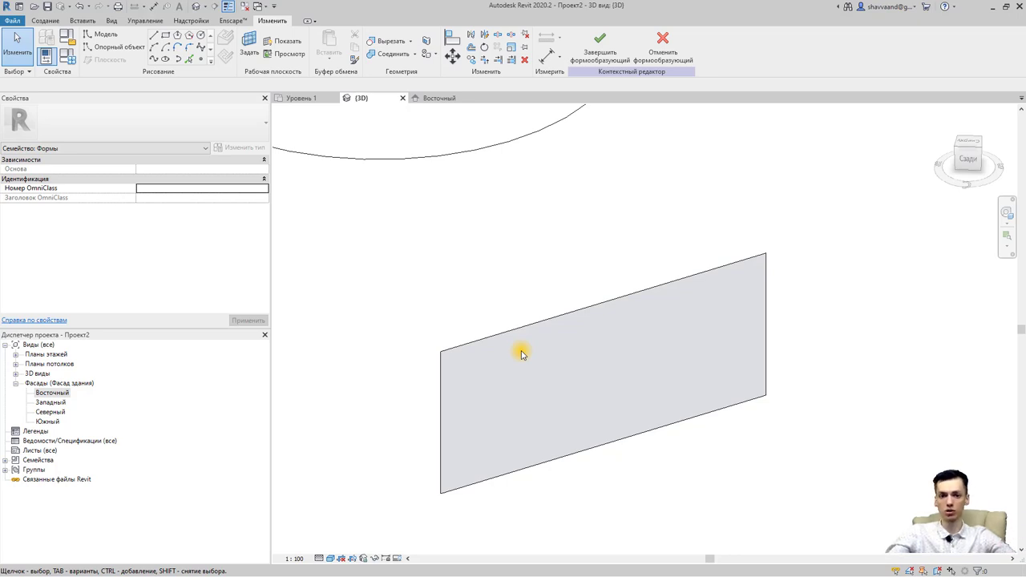
{"action": "scroll", "coordinate": [521, 353], "scroll_direction": "down", "scroll_amount": 3}
{"action": "scroll", "coordinate": [533, 371], "scroll_direction": "down", "scroll_amount": 2}
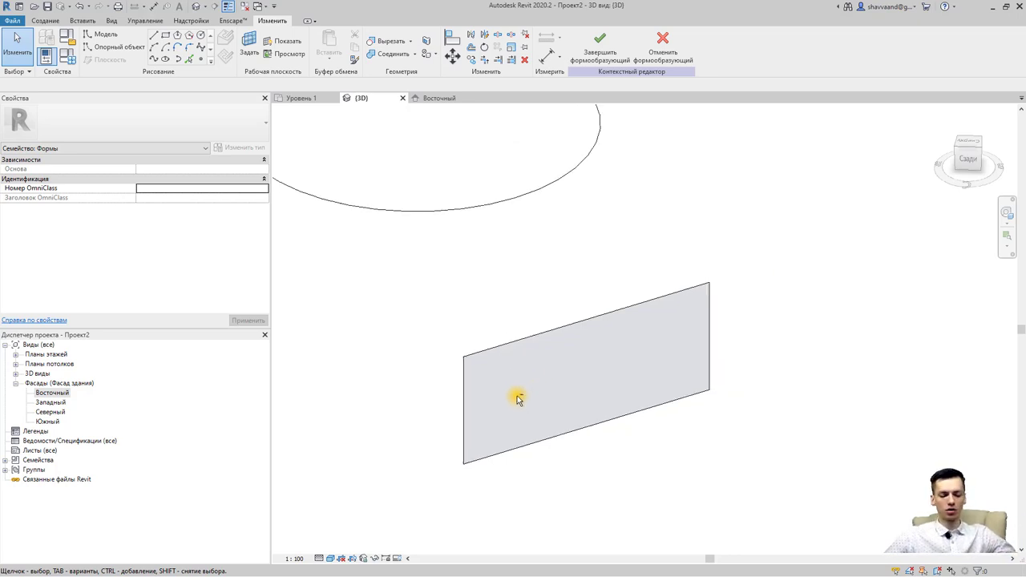
{"action": "mouse_move", "coordinate": [518, 396]}
{"action": "middle_mouse_down"}
{"action": "mouse_move", "coordinate": [548, 449]}
{"action": "mouse_move", "coordinate": [488, 469]}
{"action": "mouse_move", "coordinate": [518, 476]}
{"action": "mouse_move", "coordinate": [561, 412]}
{"action": "middle_mouse_up"}
{"action": "mouse_move", "coordinate": [517, 387]}
{"action": "middle_mouse_down", "text": "shift"}
{"action": "mouse_move", "coordinate": [526, 394]}
{"action": "mouse_move", "coordinate": [483, 374]}
{"action": "mouse_move", "coordinate": [591, 483]}
{"action": "middle_mouse_up", "text": "shift"}
{"action": "mouse_move", "coordinate": [473, 433]}
{"action": "middle_mouse_down", "text": "shift"}
{"action": "mouse_move", "coordinate": [520, 415]}
{"action": "mouse_move", "coordinate": [577, 442]}
{"action": "mouse_move", "coordinate": [470, 414]}
{"action": "mouse_move", "coordinate": [490, 429]}
{"action": "mouse_move", "coordinate": [561, 414]}
{"action": "middle_mouse_up", "text": "shift"}
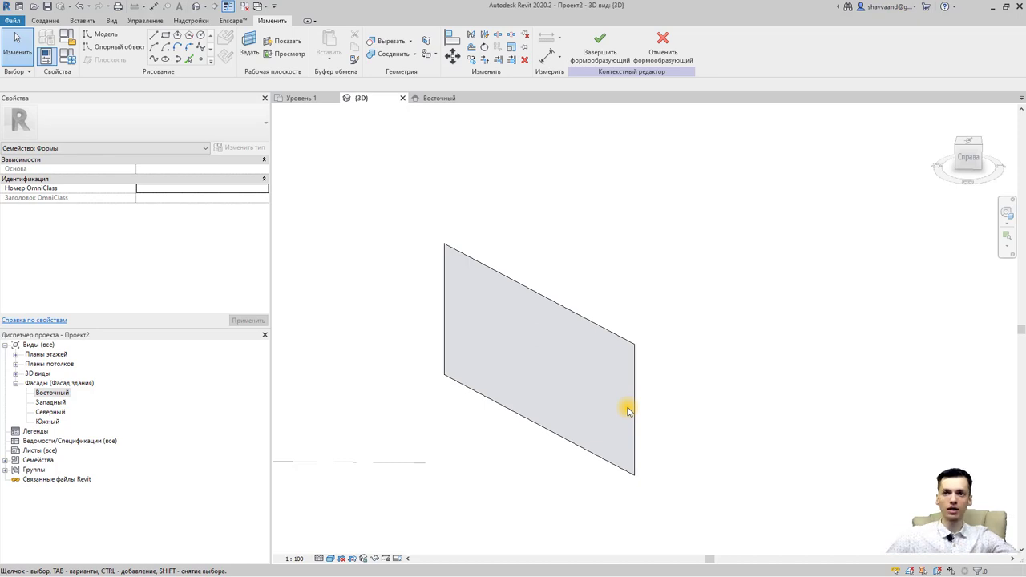
Reshape the panel by shifting its right edge and tilting its top edge toward the lower left.
{"action": "left_click", "coordinate": [637, 416]}
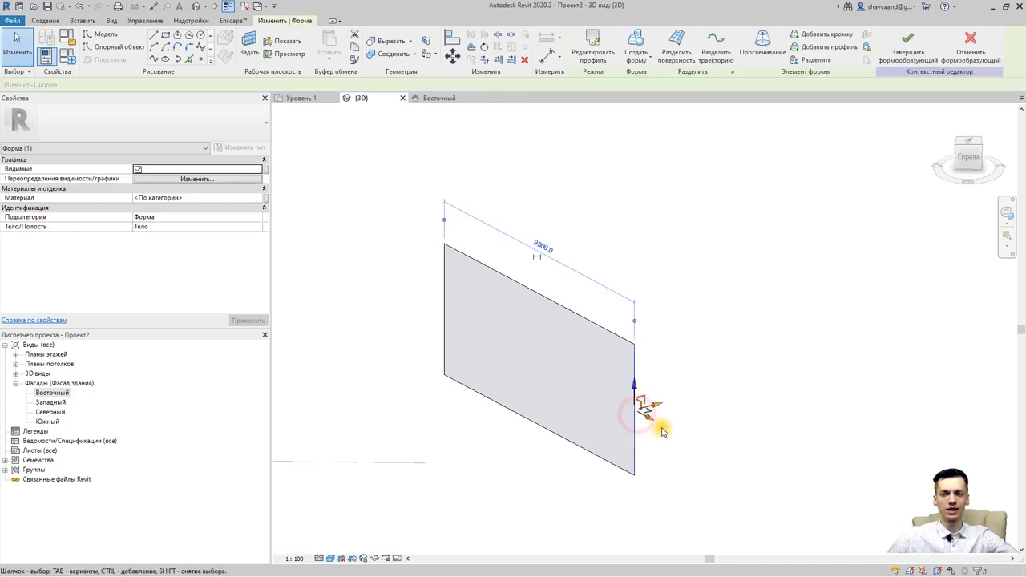
{"action": "left_click_drag", "start_coordinate": [656, 407], "coordinate": [646, 481]}
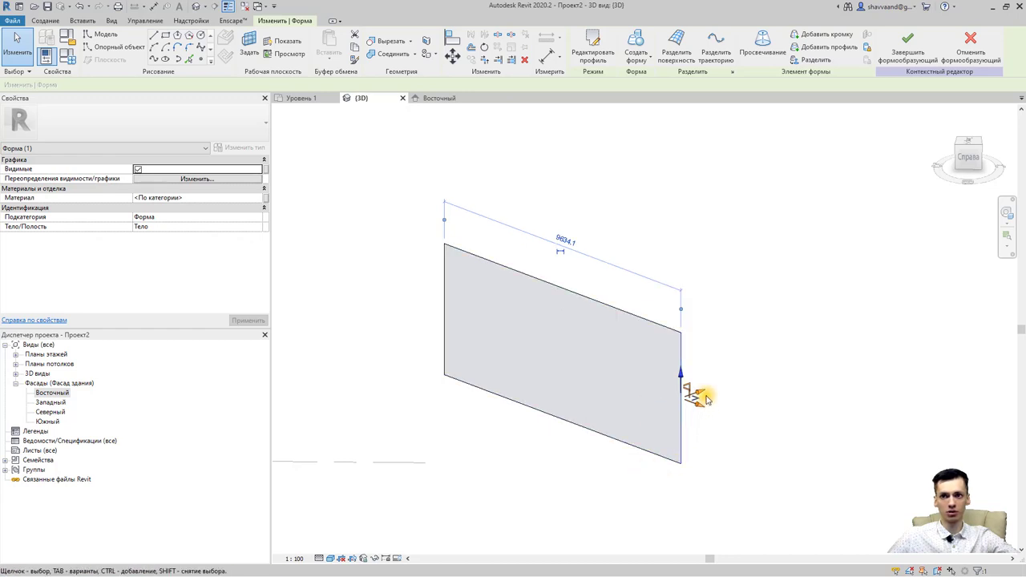
{"action": "left_click_drag", "start_coordinate": [702, 392], "coordinate": [662, 418]}
{"action": "left_click", "coordinate": [591, 320]}
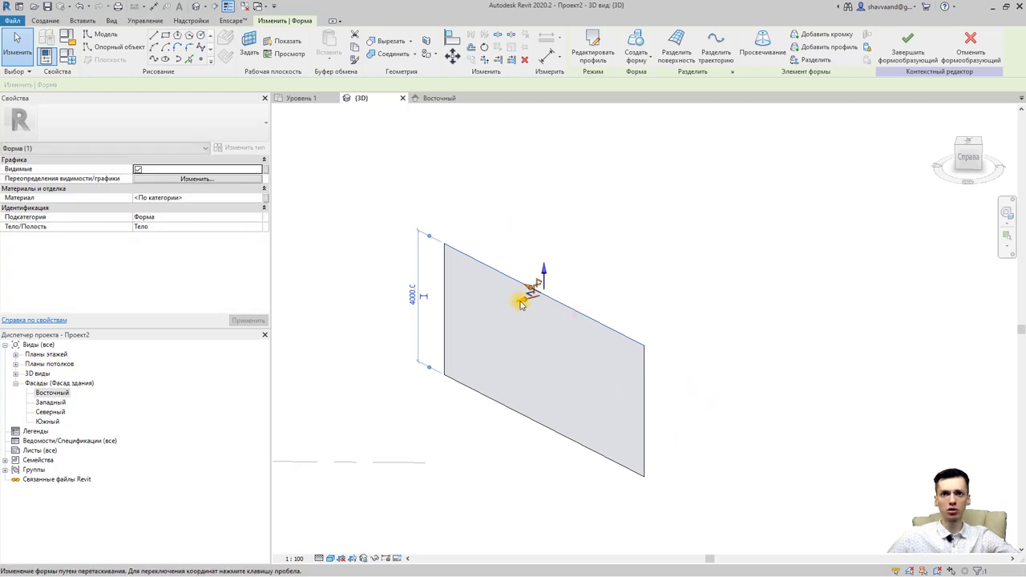
{"action": "left_click_drag", "start_coordinate": [521, 295], "coordinate": [504, 360]}
{"action": "mouse_move", "coordinate": [638, 401]}
{"action": "middle_mouse_down", "text": "shift"}
{"action": "mouse_move", "coordinate": [522, 358]}
{"action": "mouse_move", "coordinate": [474, 360]}
{"action": "mouse_move", "coordinate": [412, 339]}
{"action": "middle_mouse_up", "text": "shift"}
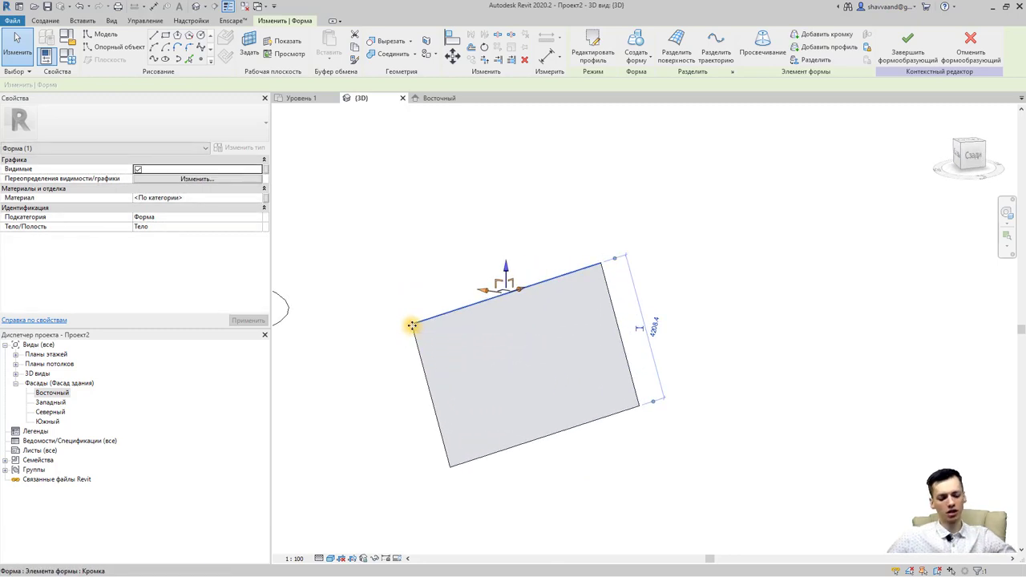
Slide a corner point along the top edge to warp the panel, then select its quadrilateral face.
{"action": "left_click", "coordinate": [411, 325]}
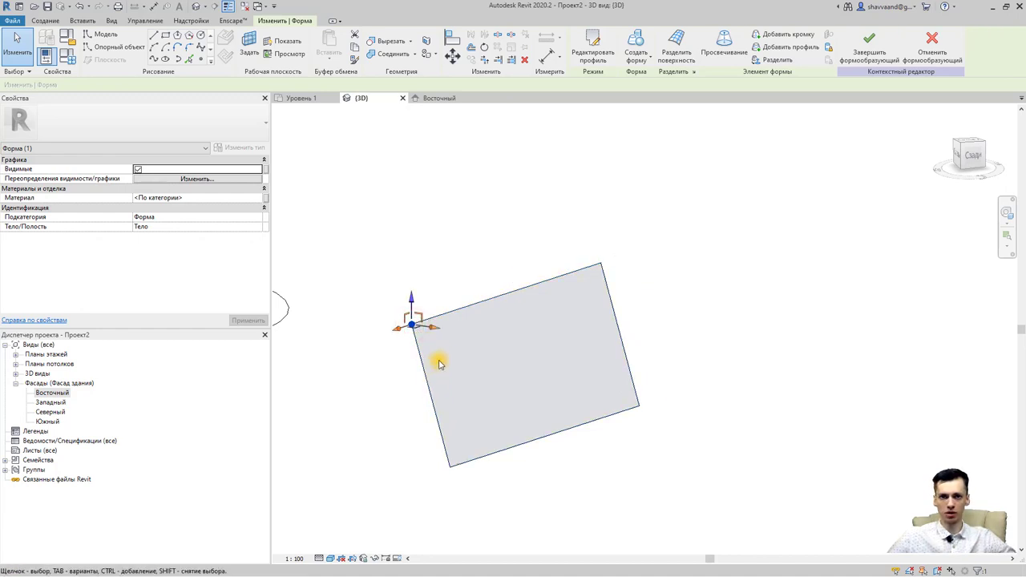
{"action": "left_click_drag", "start_coordinate": [433, 326], "coordinate": [518, 337]}
{"action": "mouse_move", "coordinate": [494, 440]}
{"action": "middle_mouse_down", "text": "shift"}
{"action": "mouse_move", "coordinate": [555, 449]}
{"action": "mouse_move", "coordinate": [554, 425]}
{"action": "middle_mouse_up", "text": "shift"}
{"action": "mouse_move", "coordinate": [486, 298]}
{"action": "middle_mouse_down", "text": "shift"}
{"action": "mouse_move", "coordinate": [556, 259]}
{"action": "mouse_move", "coordinate": [678, 264]}
{"action": "mouse_move", "coordinate": [534, 284]}
{"action": "mouse_move", "coordinate": [492, 269]}
{"action": "middle_mouse_up", "text": "shift"}
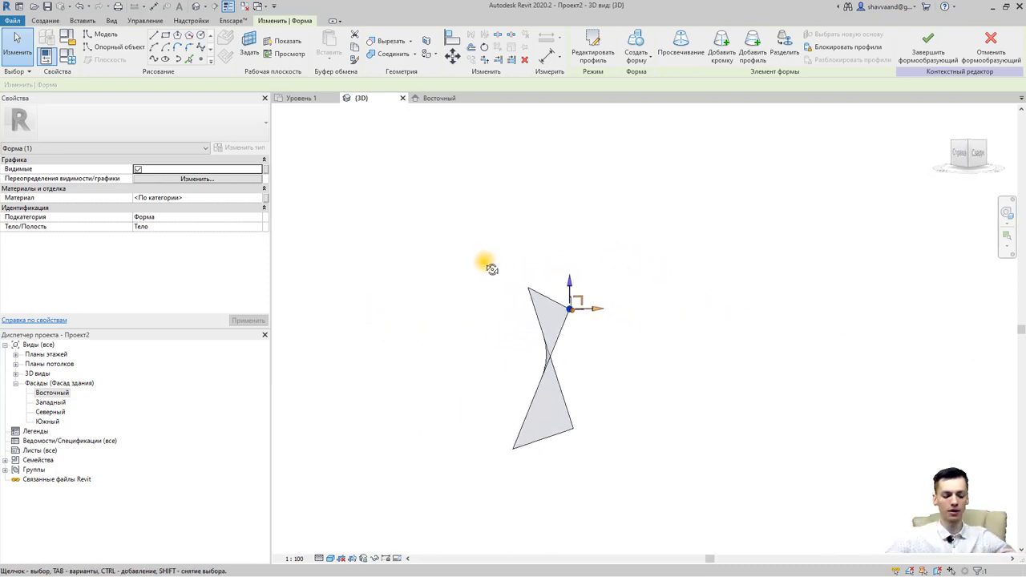
{"action": "mouse_move", "coordinate": [585, 291]}
{"action": "middle_mouse_down", "text": "shift"}
{"action": "mouse_move", "coordinate": [646, 300]}
{"action": "mouse_move", "coordinate": [590, 313]}
{"action": "middle_mouse_up", "text": "shift"}
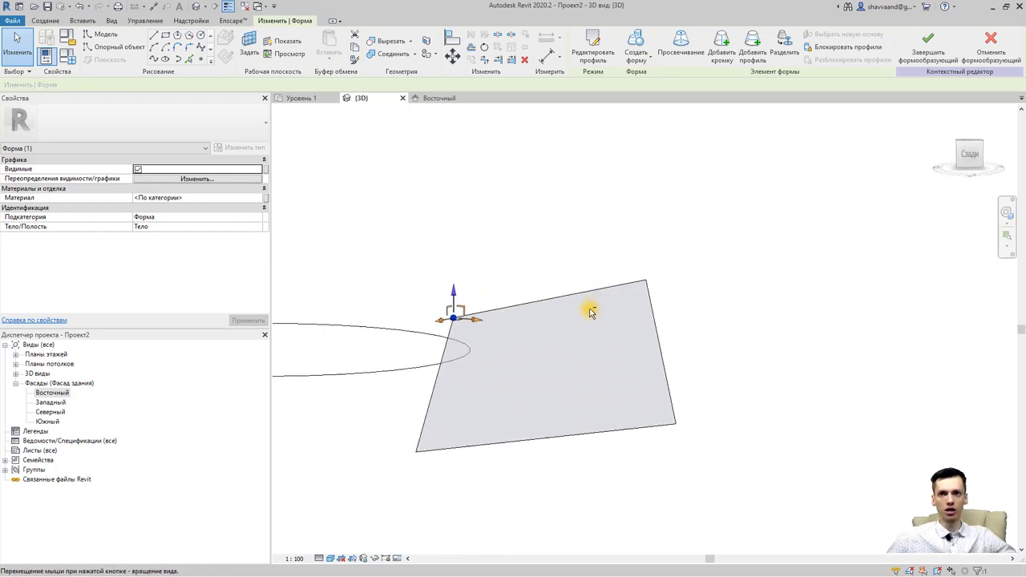
{"action": "left_click", "coordinate": [662, 365]}
{"action": "middle_click_drag", "start_coordinate": [515, 433], "coordinate": [575, 425], "text": "shift"}
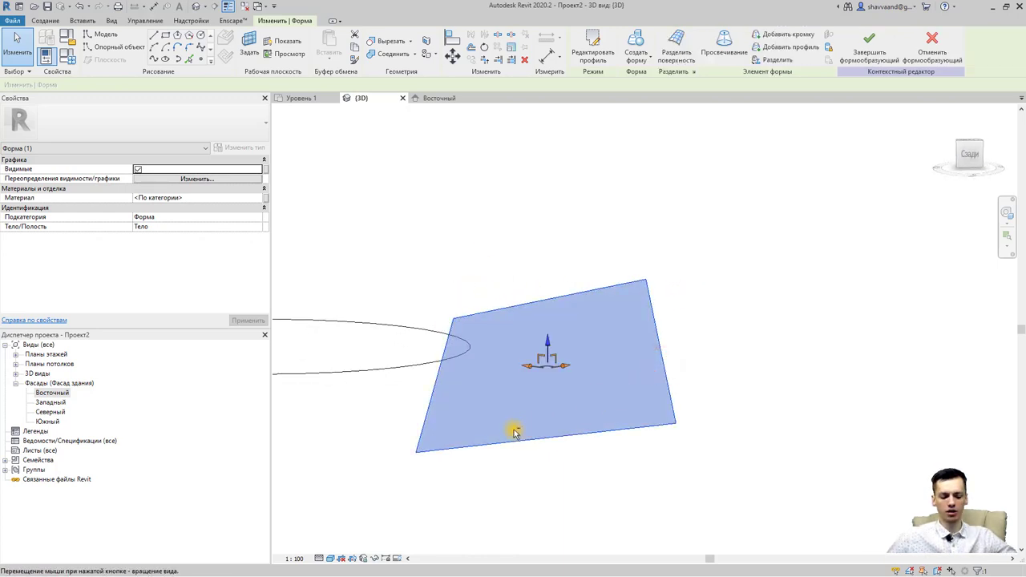
Extrude the quadrilateral face with Объемная форма and orbit around the result.
{"action": "left_click", "coordinate": [636, 52]}
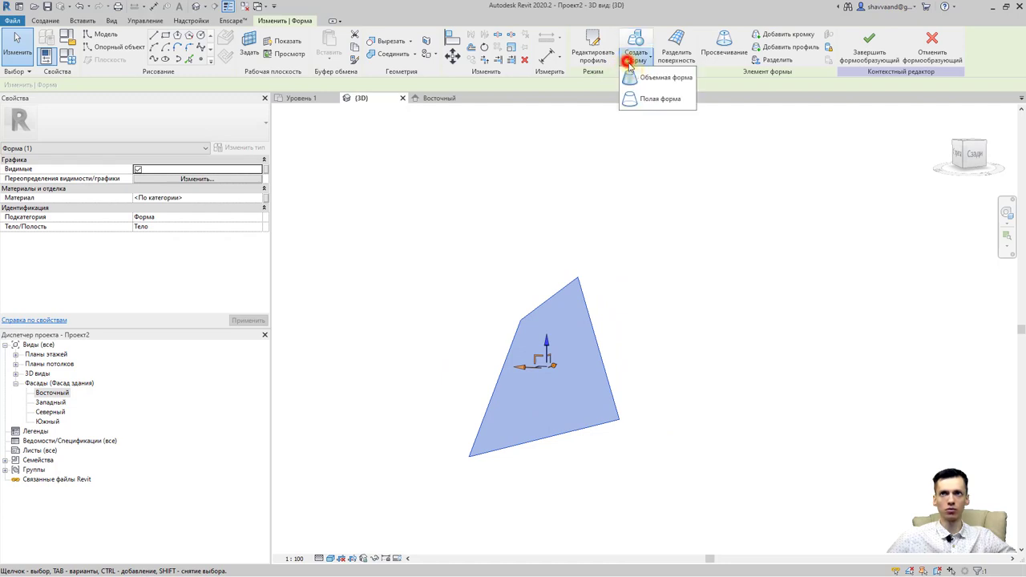
{"action": "left_click", "coordinate": [648, 76]}
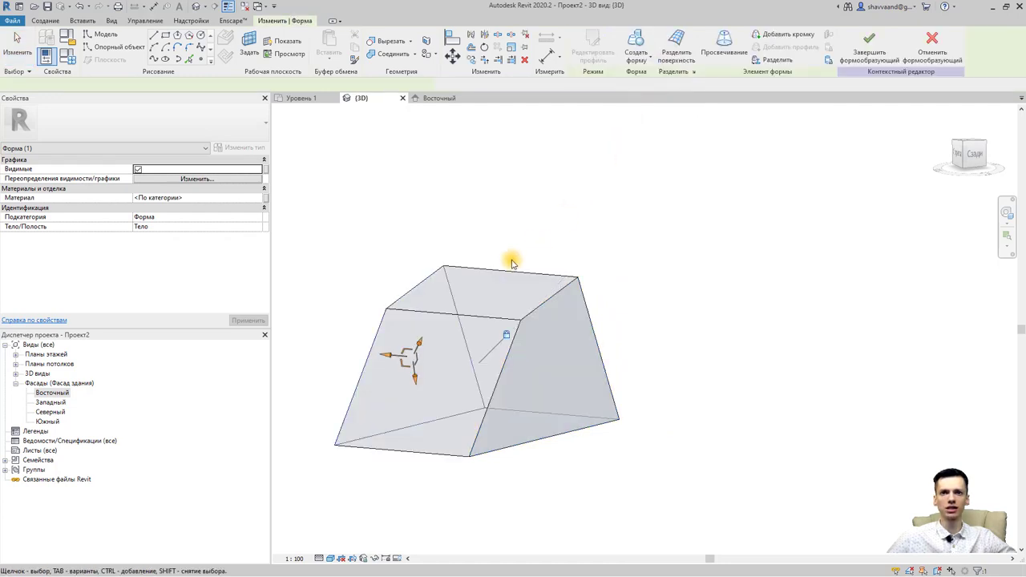
{"action": "middle_click_drag", "start_coordinate": [510, 202], "coordinate": [545, 351], "text": "shift"}
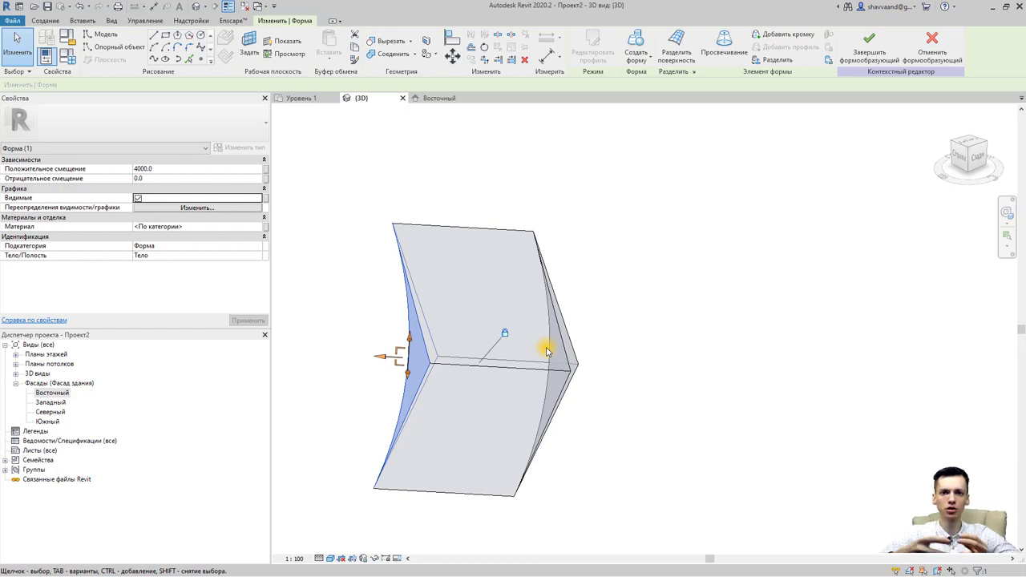
{"action": "mouse_move", "coordinate": [662, 385]}
{"action": "middle_mouse_down", "text": "shift"}
{"action": "mouse_move", "coordinate": [545, 362]}
{"action": "mouse_move", "coordinate": [506, 382]}
{"action": "middle_mouse_up", "text": "shift"}
Undo the extrusion, select the surface's top edge, and begin adding a profile across it.
{"action": "key", "text": "Delete"}
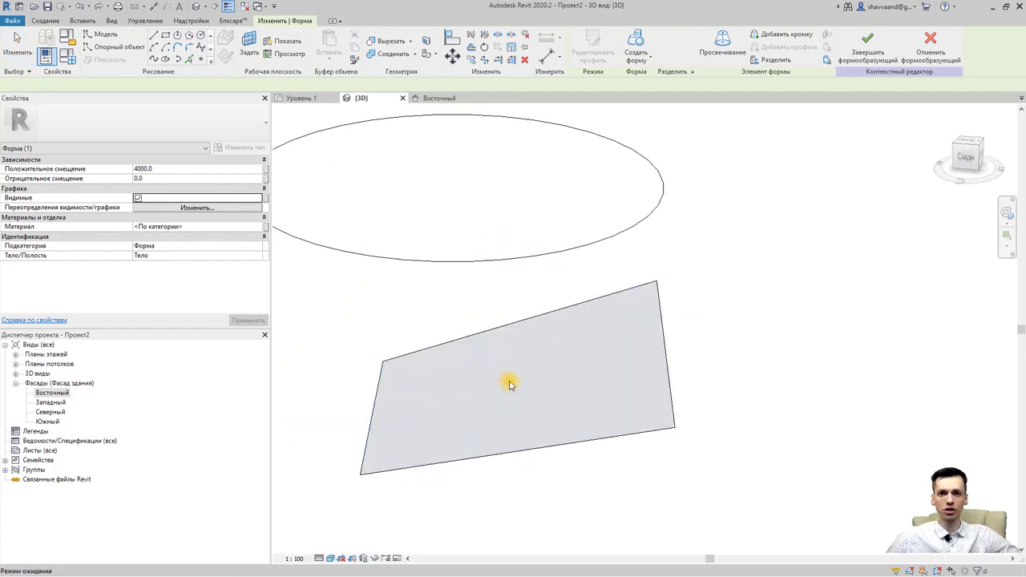
{"action": "left_click", "coordinate": [662, 345]}
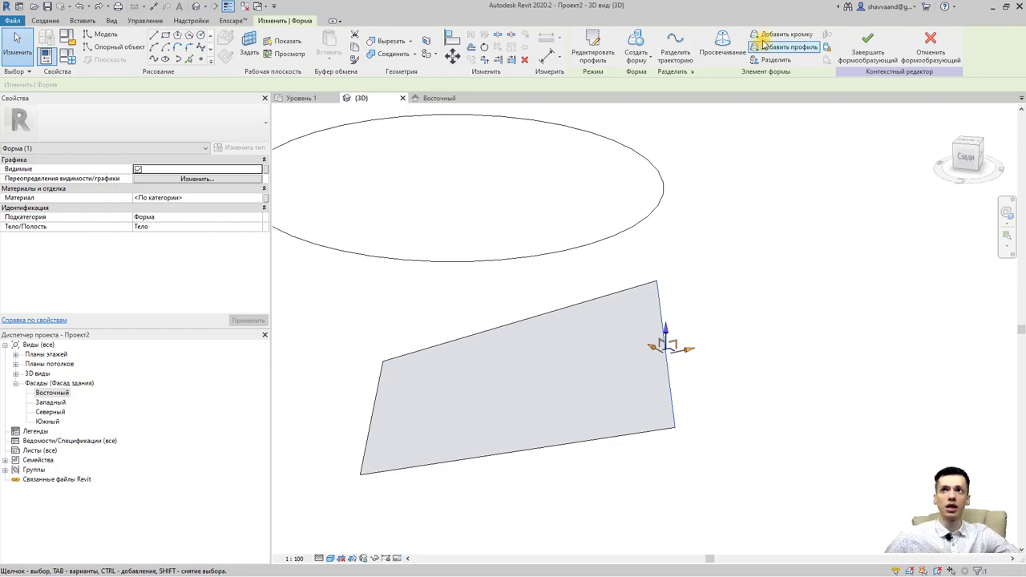
{"action": "left_click", "coordinate": [740, 221]}
{"action": "left_click", "coordinate": [612, 298]}
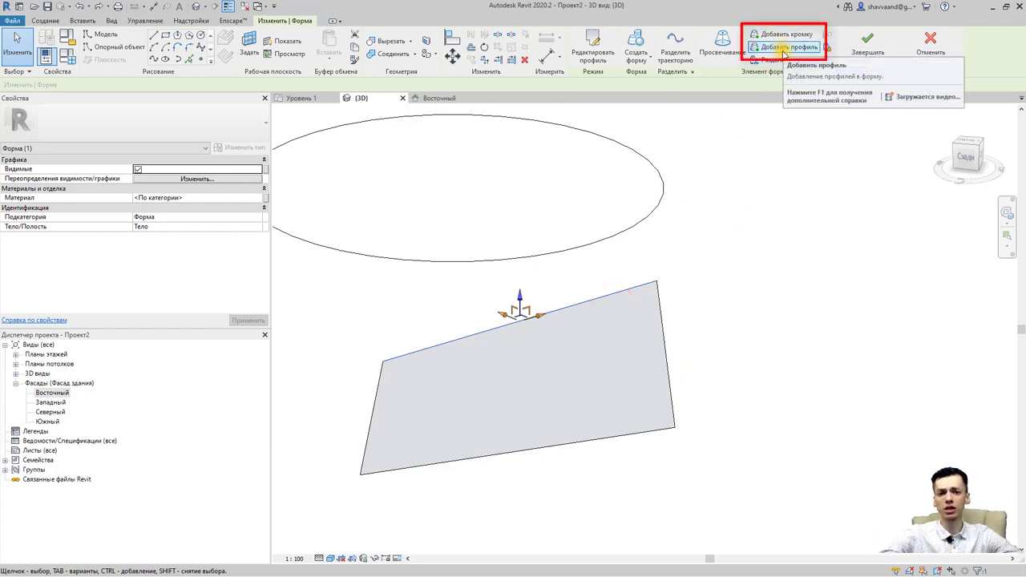
{"action": "mouse_move", "coordinate": [789, 48]}
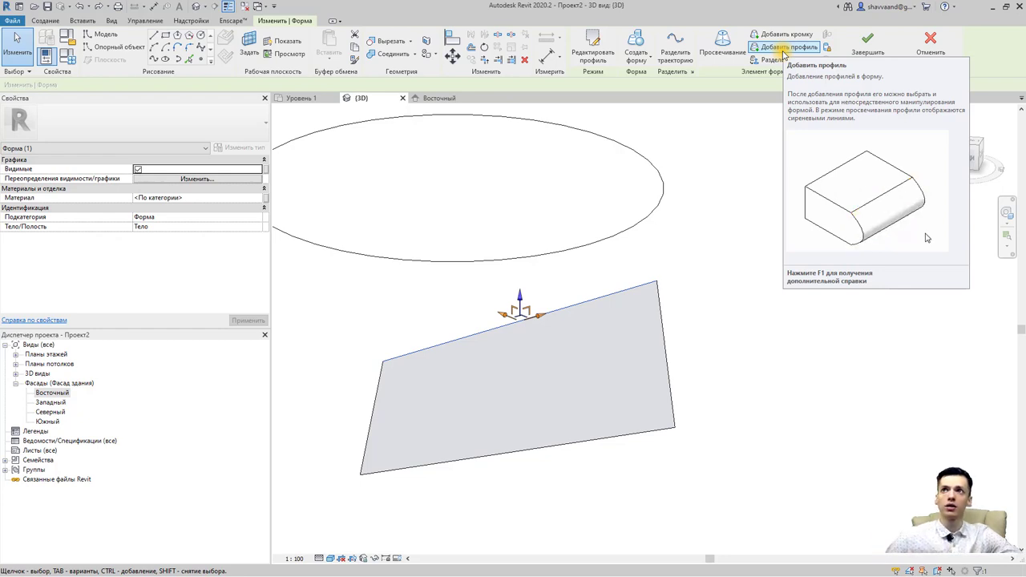
{"action": "left_click", "coordinate": [784, 49]}
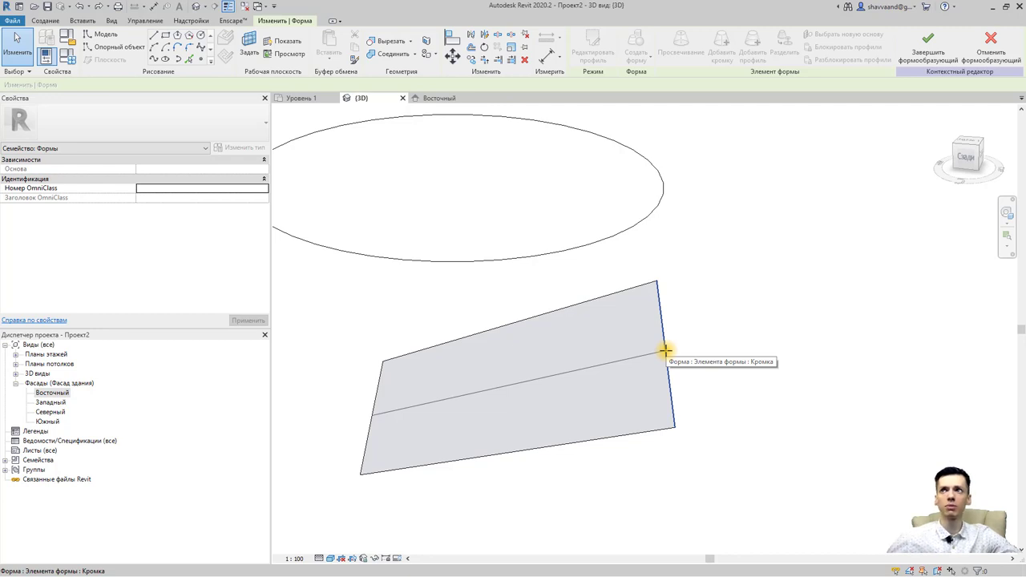
Add two profile lines across the quadrilateral surface form.
{"action": "left_click", "coordinate": [669, 395]}
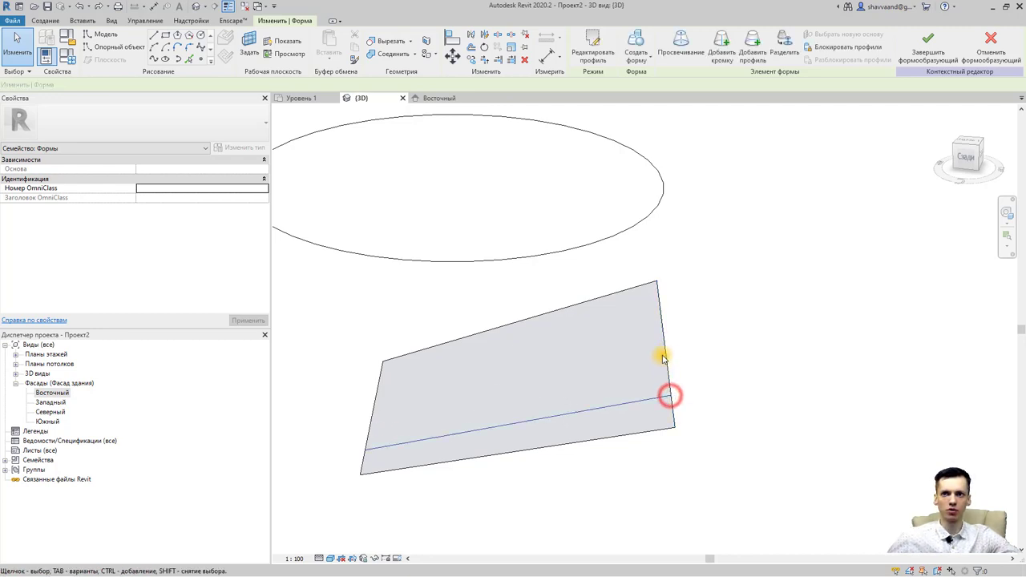
{"action": "left_click", "coordinate": [753, 56]}
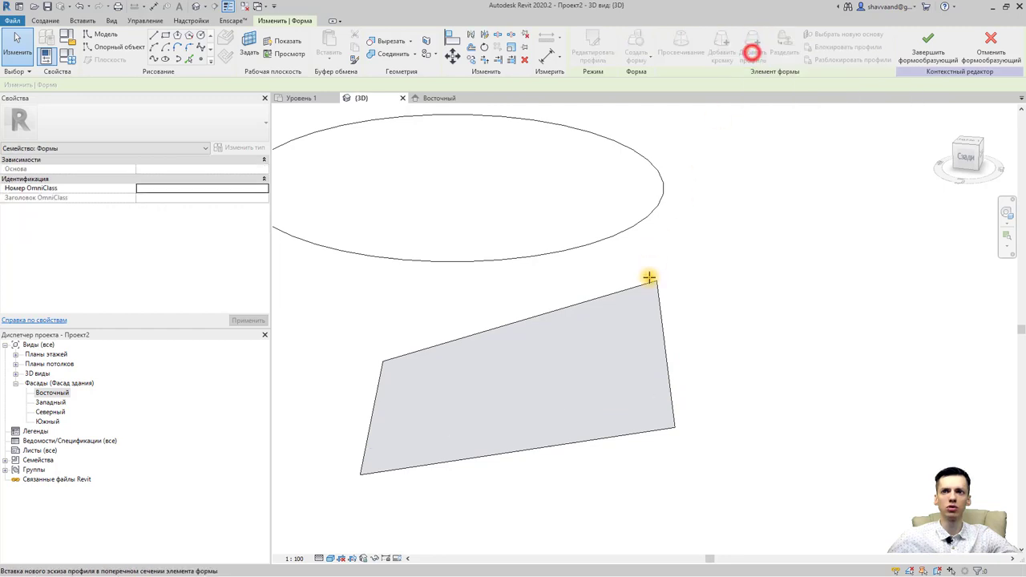
{"action": "left_click", "coordinate": [661, 338]}
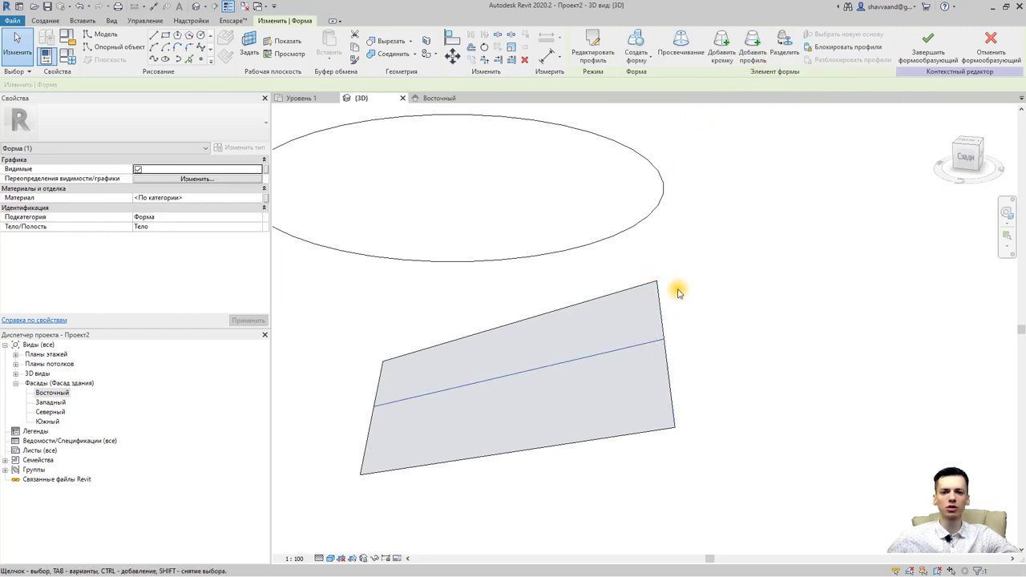
{"action": "left_click", "coordinate": [697, 321]}
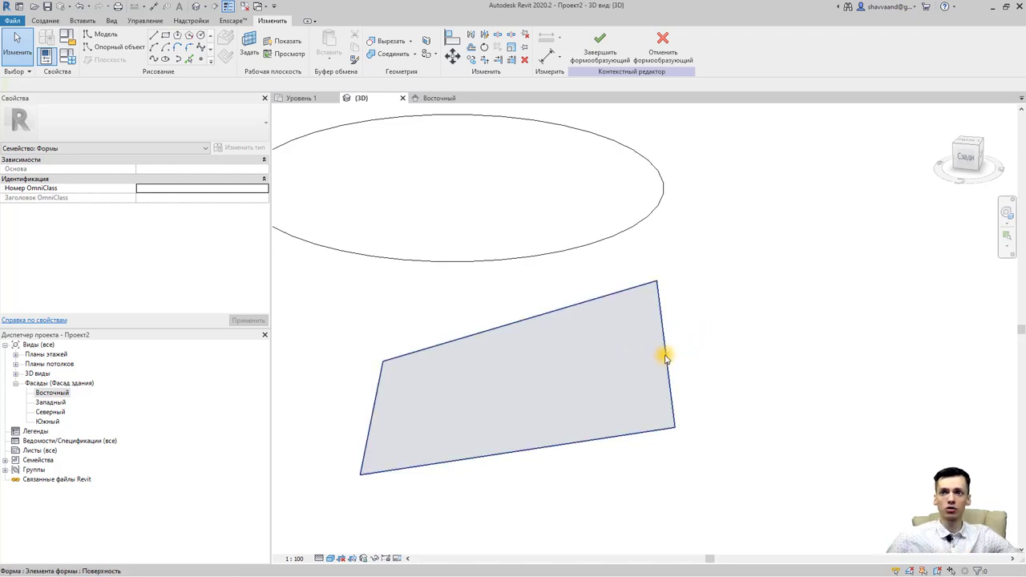
Select the point on the quad surface's right edge to bring up its move gizmo.
{"action": "left_click", "coordinate": [664, 357]}
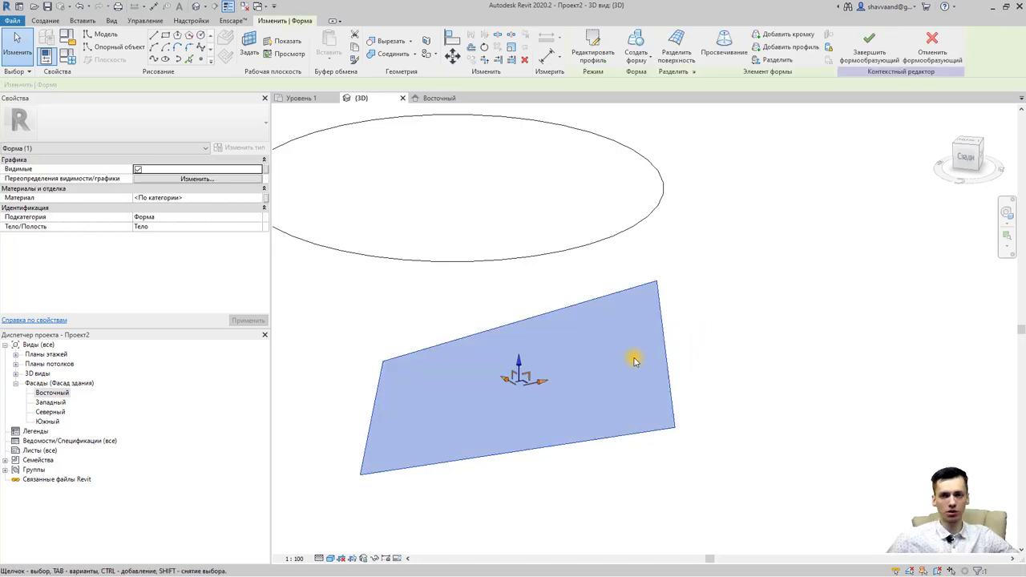
{"action": "left_click", "coordinate": [683, 357]}
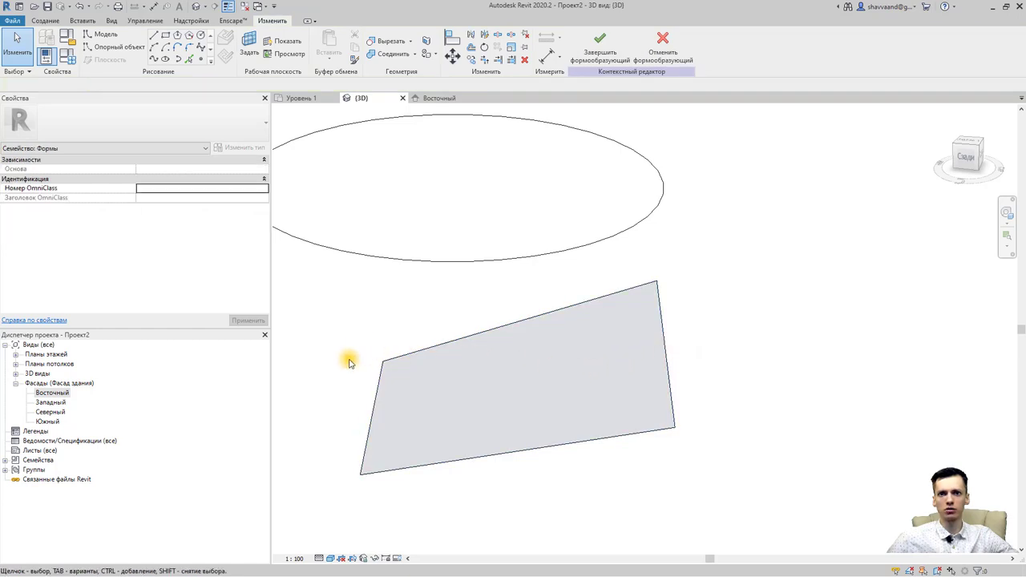
{"action": "left_click", "coordinate": [423, 393]}
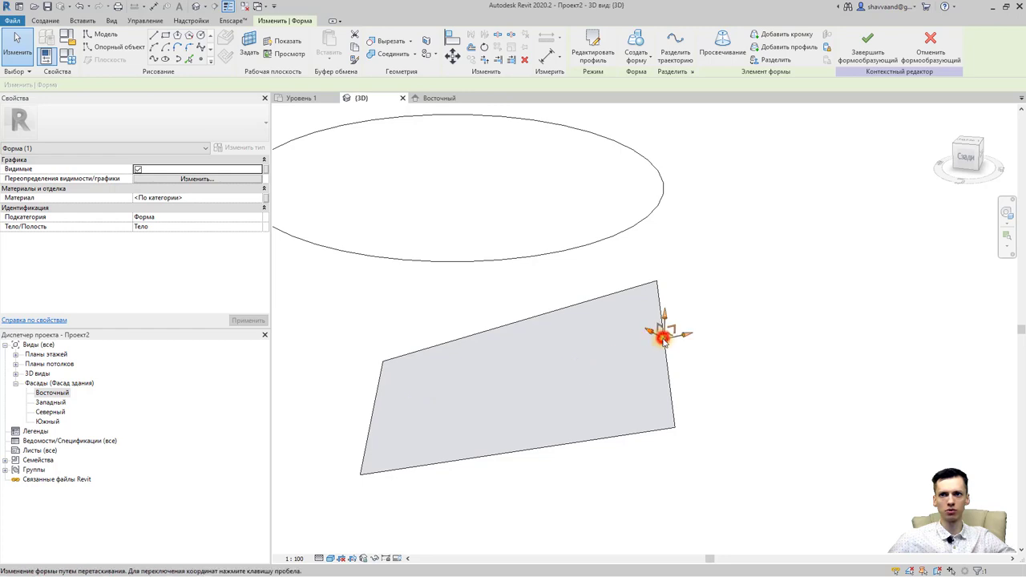
Pull the surface's right-edge point outward into a curve.
{"action": "left_click", "coordinate": [664, 341]}
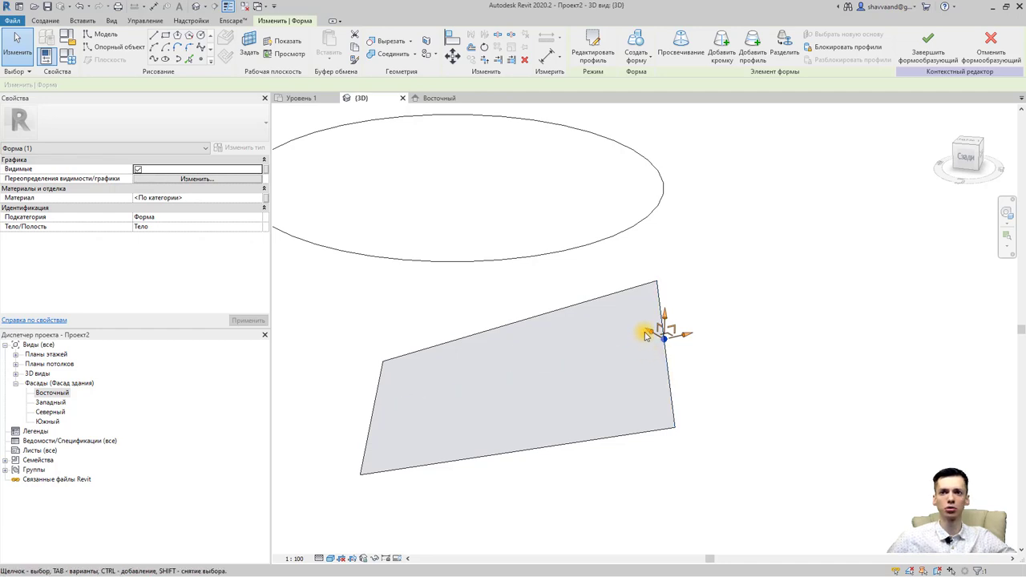
{"action": "left_click_drag", "start_coordinate": [646, 332], "coordinate": [636, 407]}
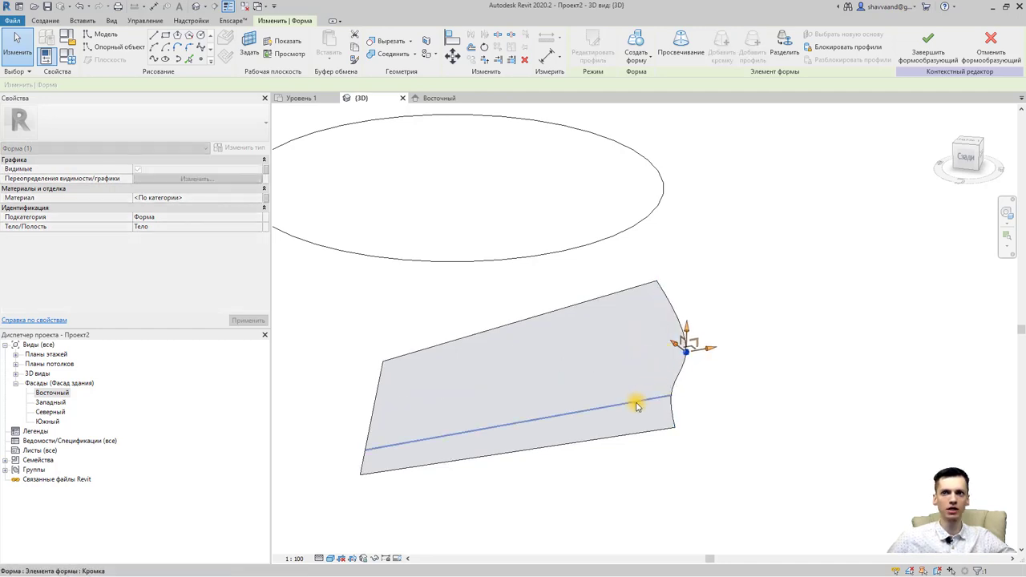
{"action": "mouse_move", "coordinate": [584, 428]}
{"action": "middle_mouse_down", "text": "shift"}
{"action": "mouse_move", "coordinate": [708, 390]}
{"action": "mouse_move", "coordinate": [531, 389]}
{"action": "middle_mouse_up", "text": "shift"}
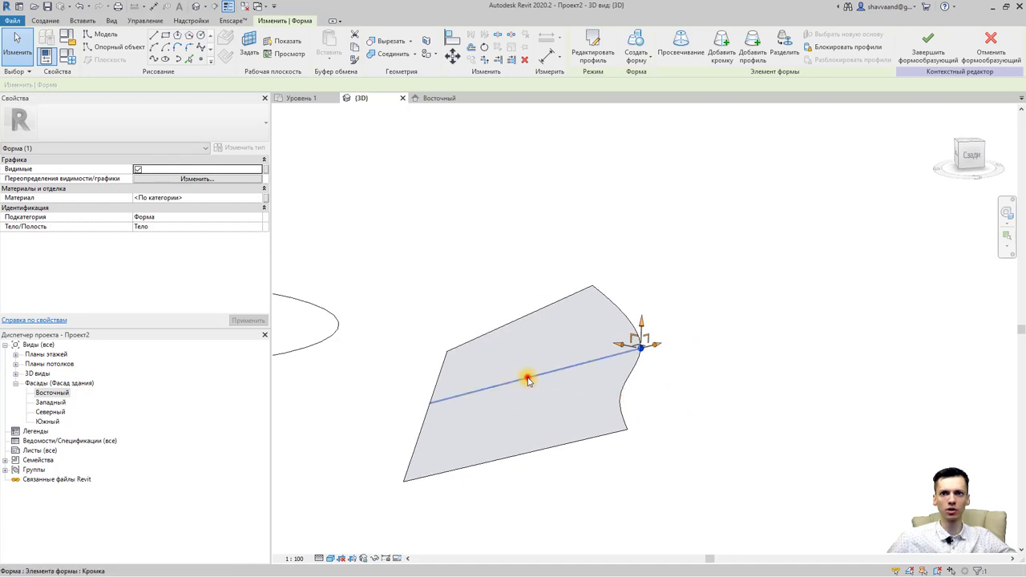
Drag the middle horizontal edge outward to bulge the surface, checking from several angles.
{"action": "left_click", "coordinate": [528, 380]}
{"action": "left_click_drag", "start_coordinate": [556, 392], "coordinate": [601, 391]}
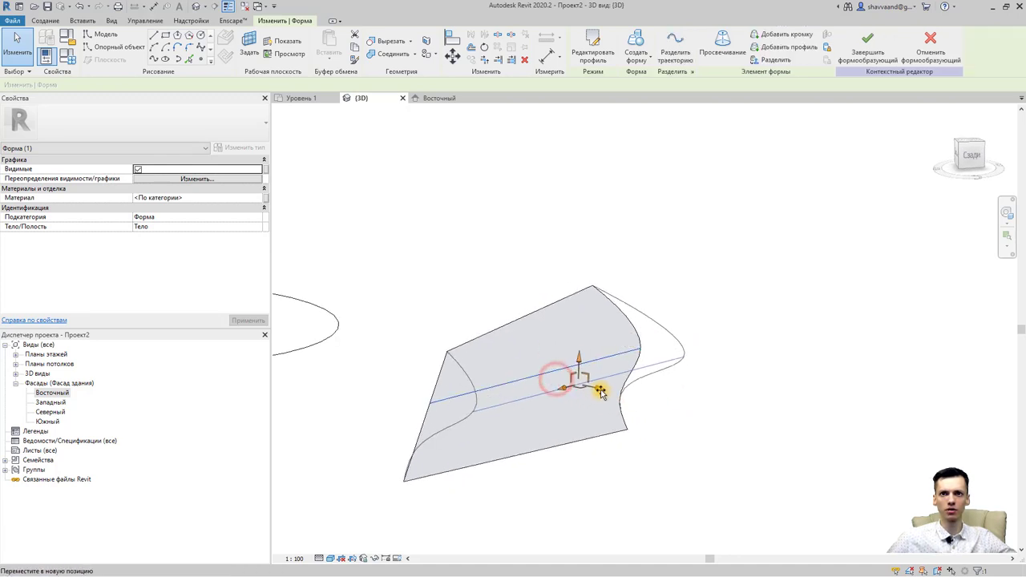
{"action": "mouse_move", "coordinate": [601, 392]}
{"action": "middle_mouse_down", "text": "shift"}
{"action": "mouse_move", "coordinate": [721, 406]}
{"action": "mouse_move", "coordinate": [584, 393]}
{"action": "mouse_move", "coordinate": [408, 413]}
{"action": "mouse_move", "coordinate": [522, 412]}
{"action": "mouse_move", "coordinate": [553, 378]}
{"action": "middle_mouse_up", "text": "shift"}
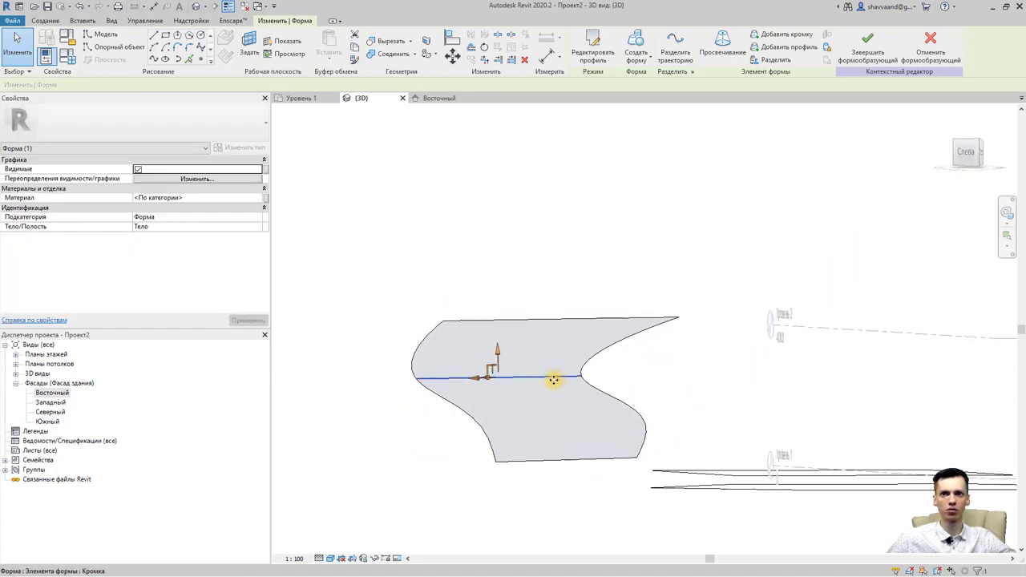
{"action": "mouse_move", "coordinate": [497, 356]}
{"action": "middle_mouse_down", "text": "shift"}
{"action": "mouse_move", "coordinate": [487, 348]}
{"action": "mouse_move", "coordinate": [585, 362]}
{"action": "mouse_move", "coordinate": [533, 406]}
{"action": "mouse_move", "coordinate": [577, 414]}
{"action": "mouse_move", "coordinate": [451, 432]}
{"action": "middle_mouse_up", "text": "shift"}
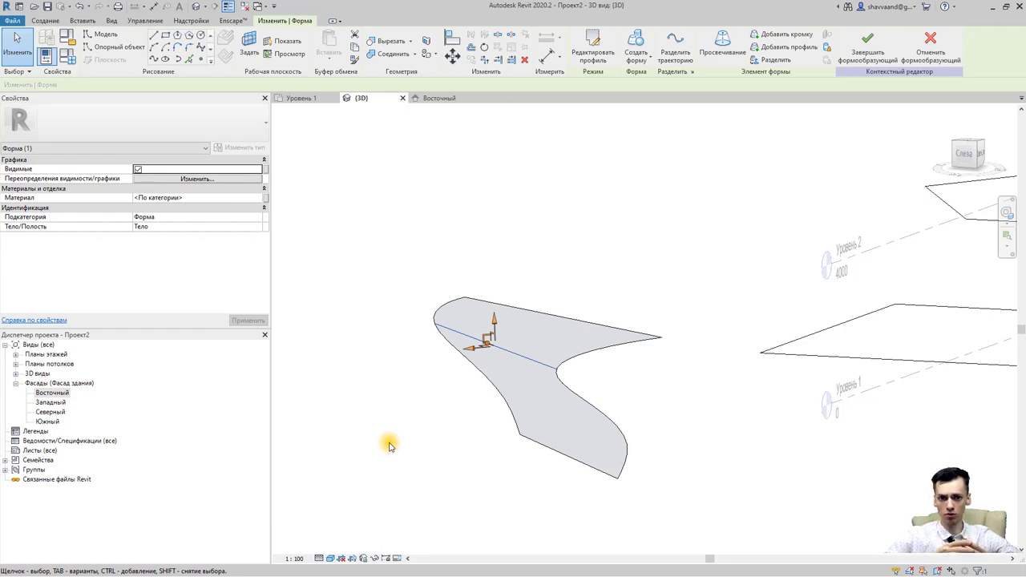
{"action": "mouse_move", "coordinate": [396, 446]}
{"action": "middle_mouse_down", "text": "shift"}
{"action": "mouse_move", "coordinate": [441, 446]}
{"action": "mouse_move", "coordinate": [541, 415]}
{"action": "middle_mouse_up", "text": "shift"}
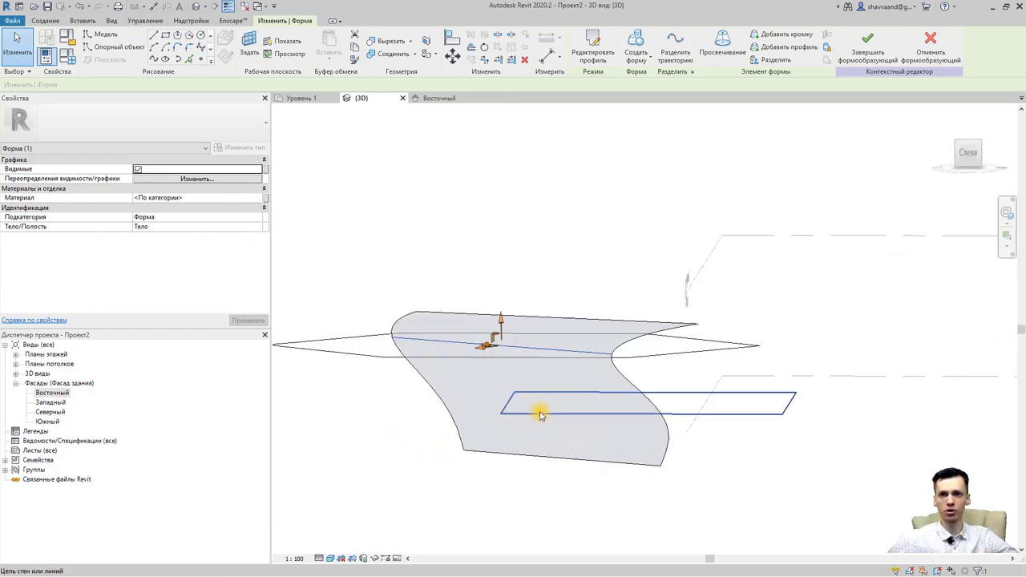
Shift the lower edge sideways to finish the wavy S-curved sheet.
{"action": "left_click", "coordinate": [568, 427]}
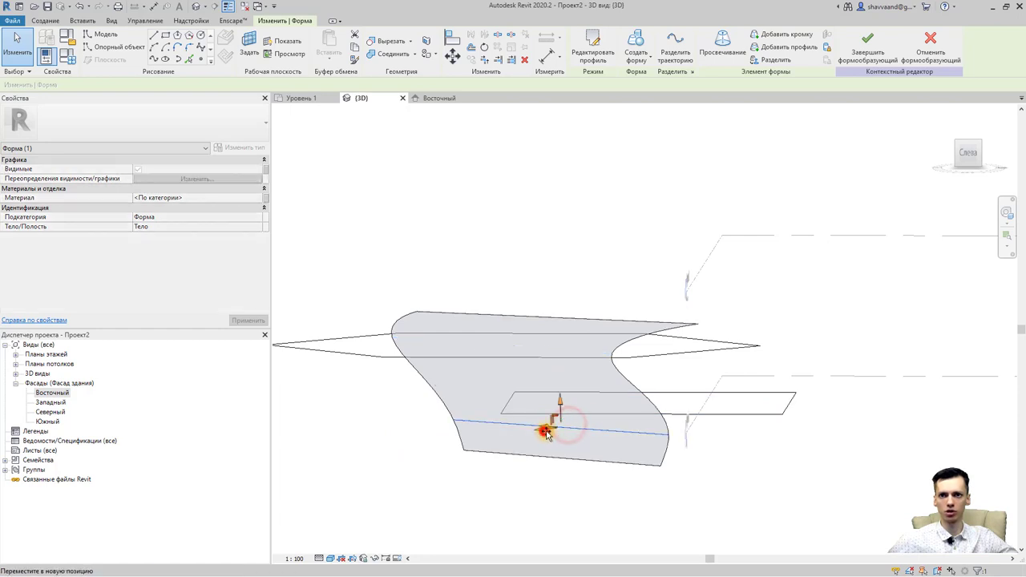
{"action": "left_click_drag", "start_coordinate": [561, 425], "coordinate": [607, 425]}
{"action": "middle_click_drag", "start_coordinate": [683, 492], "coordinate": [481, 519], "text": "shift"}
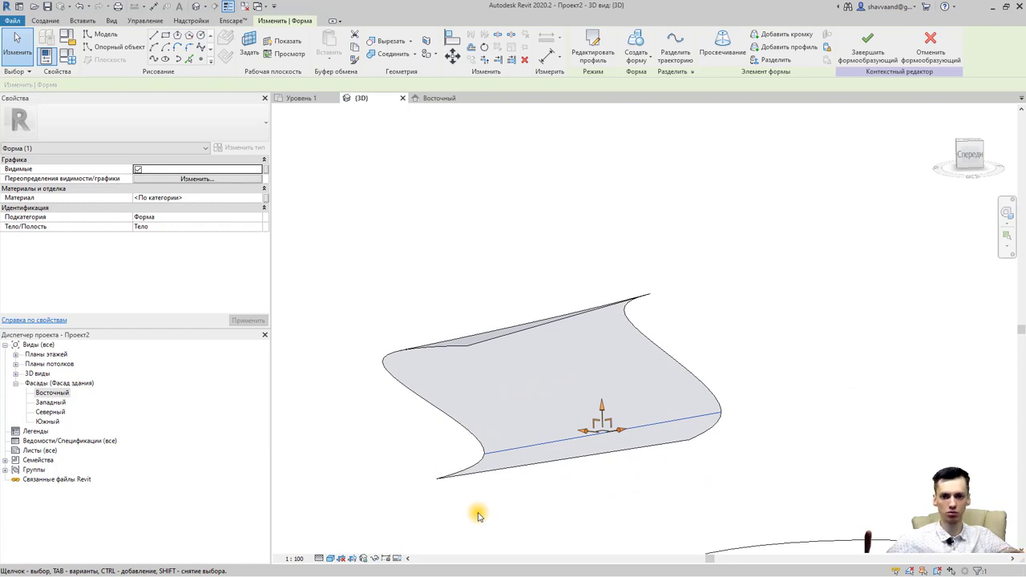
{"action": "left_click", "coordinate": [477, 516]}
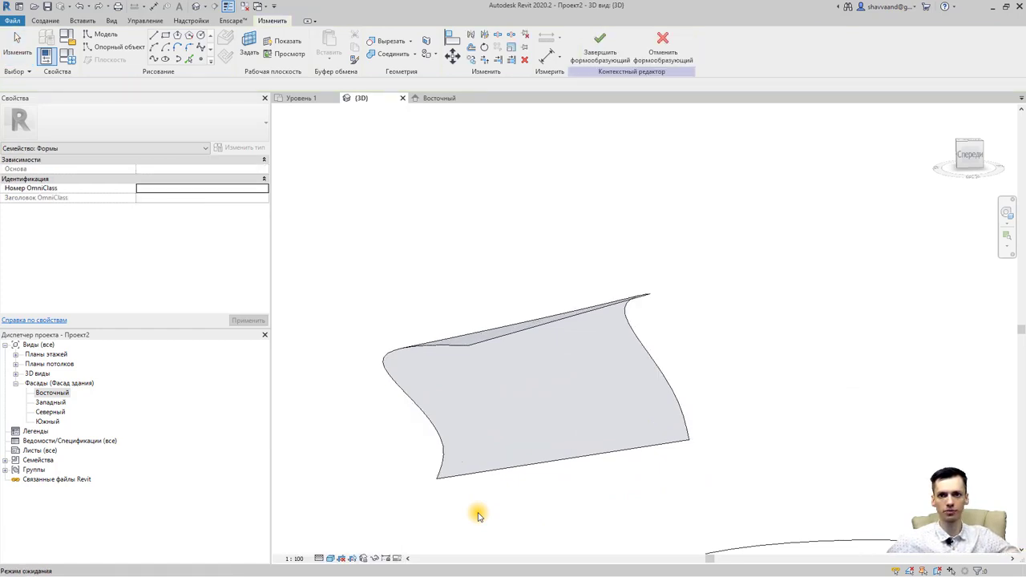
Undo both edge reshapes to return the quad surface to flat.
{"action": "key", "text": "ctrl+z"}
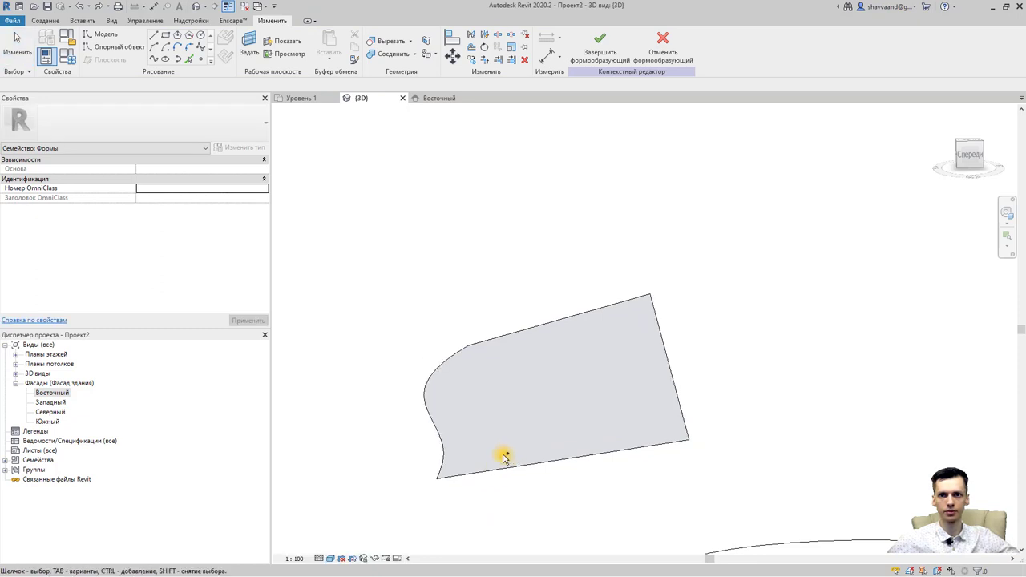
{"action": "key", "text": "ctrl+z"}
{"action": "mouse_move", "coordinate": [394, 476]}
{"action": "middle_mouse_down", "text": "shift"}
{"action": "mouse_move", "coordinate": [531, 415]}
{"action": "mouse_move", "coordinate": [545, 377]}
{"action": "middle_mouse_up", "text": "shift"}
Add a vertical edge through the surface's middle and drag it to fold the sheet.
{"action": "left_click", "coordinate": [568, 332]}
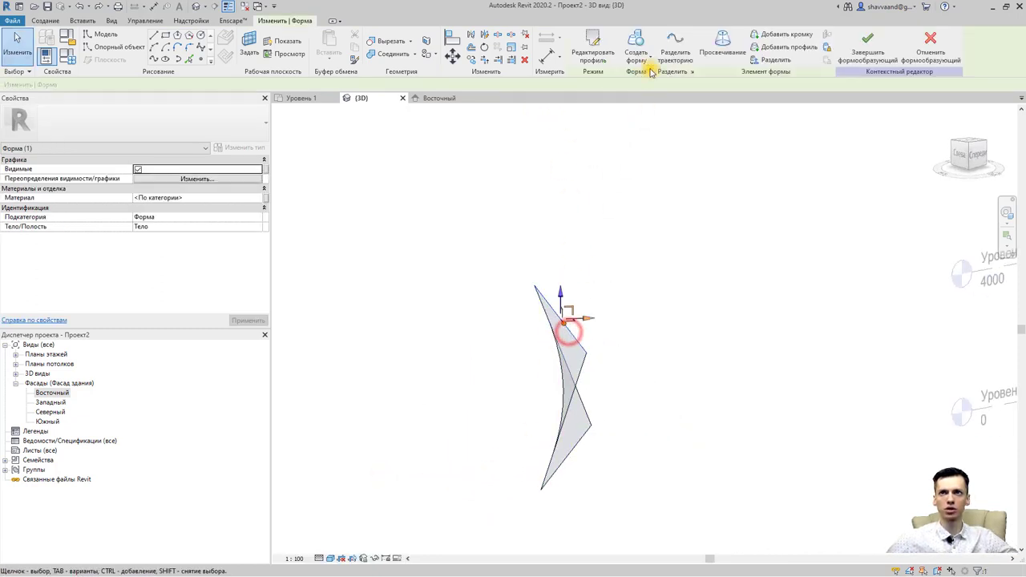
{"action": "left_click", "coordinate": [789, 38]}
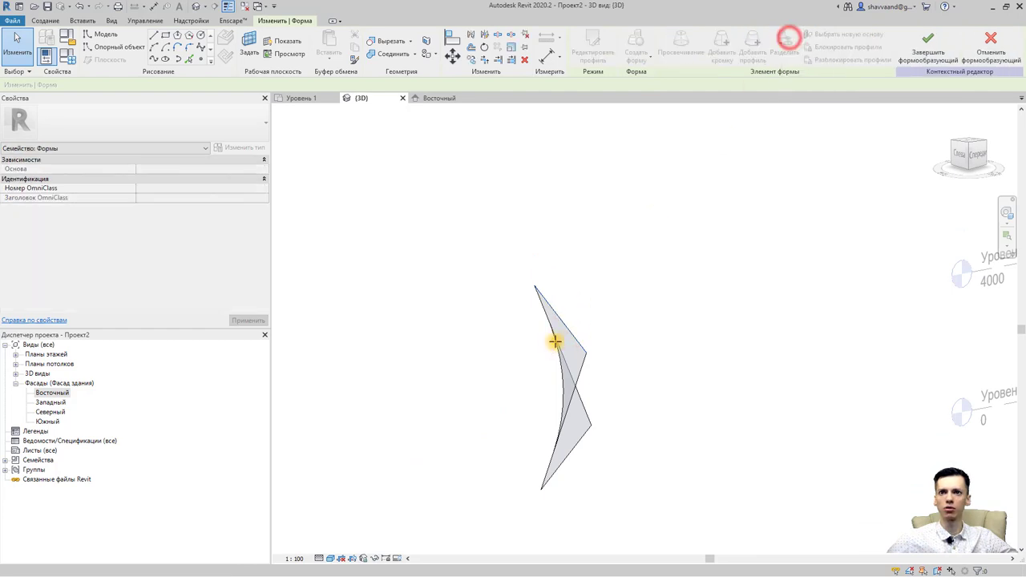
{"action": "mouse_move", "coordinate": [566, 328]}
{"action": "middle_mouse_down", "text": "shift"}
{"action": "mouse_move", "coordinate": [623, 372]}
{"action": "mouse_move", "coordinate": [561, 318]}
{"action": "middle_mouse_up", "text": "shift"}
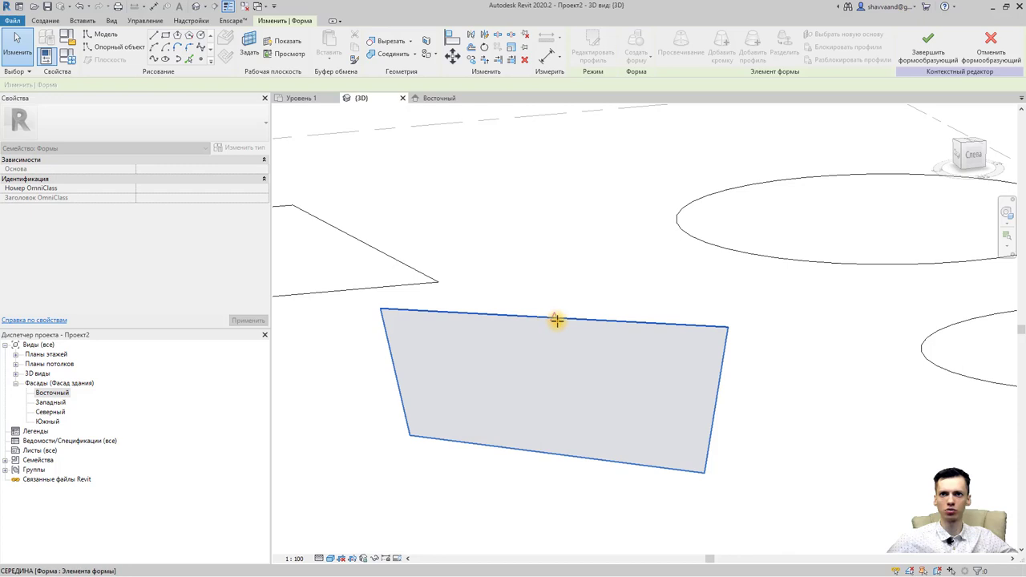
{"action": "left_click", "coordinate": [557, 454]}
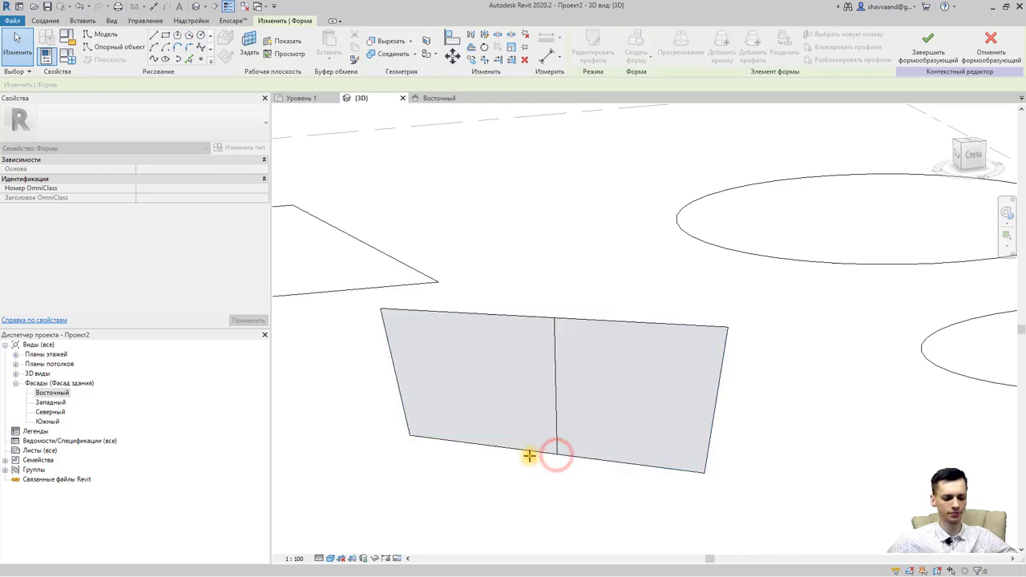
{"action": "left_click", "coordinate": [556, 415]}
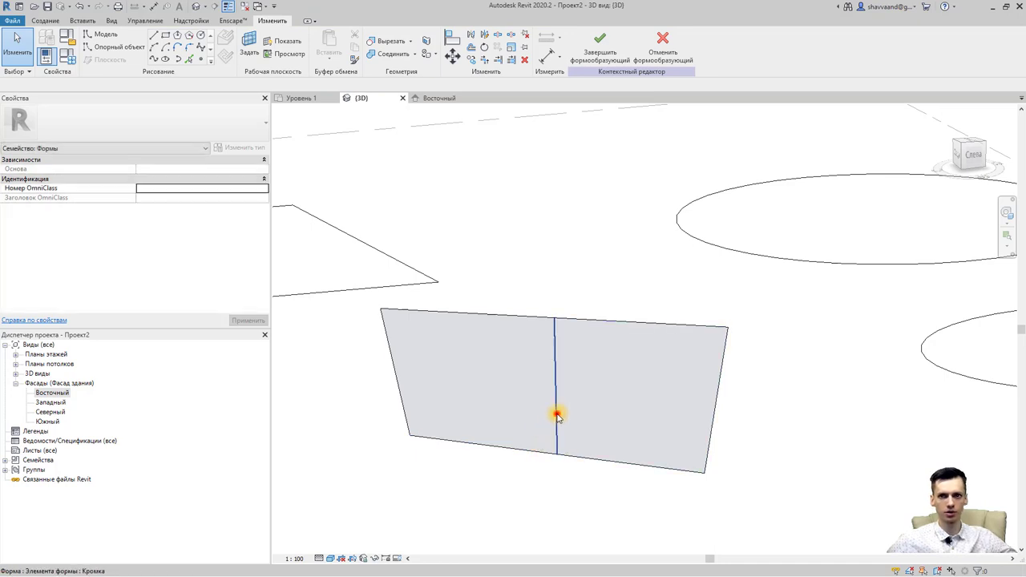
{"action": "mouse_move", "coordinate": [597, 419]}
{"action": "middle_mouse_down", "text": "shift"}
{"action": "mouse_move", "coordinate": [579, 384]}
{"action": "mouse_move", "coordinate": [445, 451]}
{"action": "mouse_move", "coordinate": [591, 408]}
{"action": "mouse_move", "coordinate": [614, 419]}
{"action": "middle_mouse_up", "text": "shift"}
{"action": "left_click", "coordinate": [575, 383]}
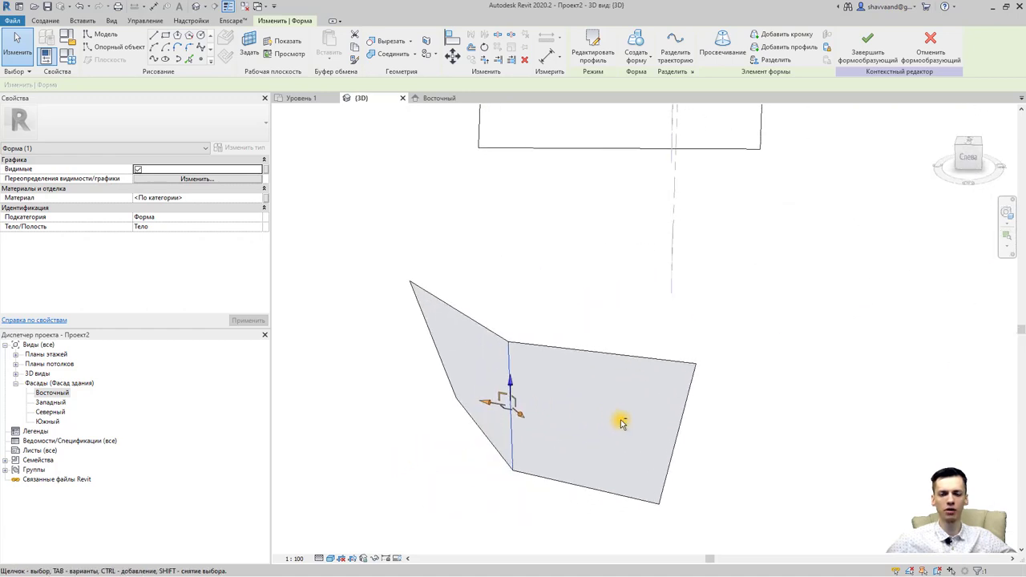
{"action": "scroll", "coordinate": [414, 348], "scroll_direction": "up", "scroll_amount": 3}
{"action": "scroll", "coordinate": [408, 393], "scroll_direction": "up", "scroll_amount": 2}
{"action": "mouse_move", "coordinate": [408, 393]}
{"action": "middle_mouse_down", "text": "shift"}
{"action": "mouse_move", "coordinate": [470, 520]}
{"action": "mouse_move", "coordinate": [476, 281]}
{"action": "middle_mouse_up", "text": "shift"}
{"action": "scroll", "coordinate": [472, 344], "scroll_direction": "down", "scroll_amount": 2}
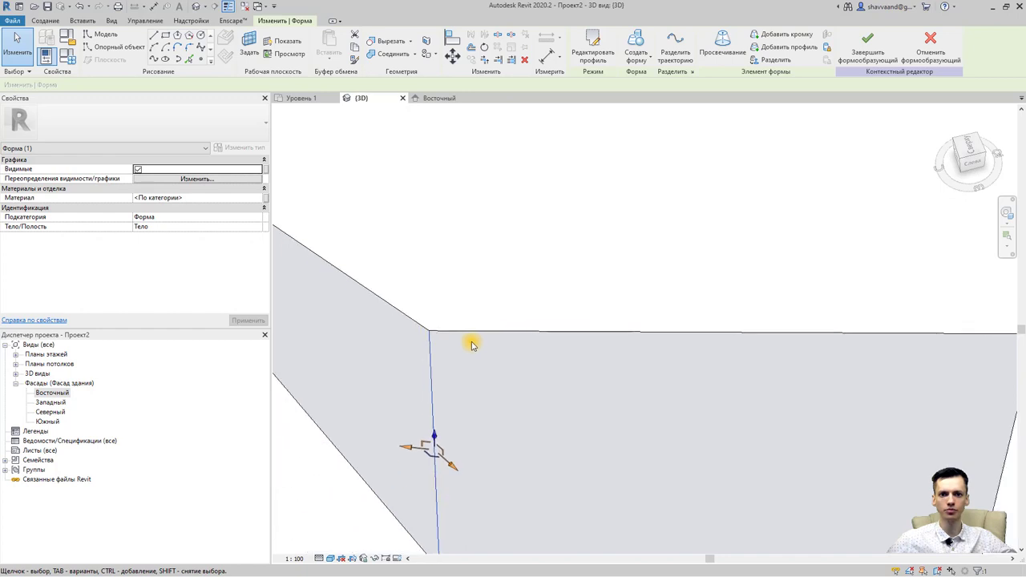
{"action": "scroll", "coordinate": [472, 344], "scroll_direction": "down", "scroll_amount": 2}
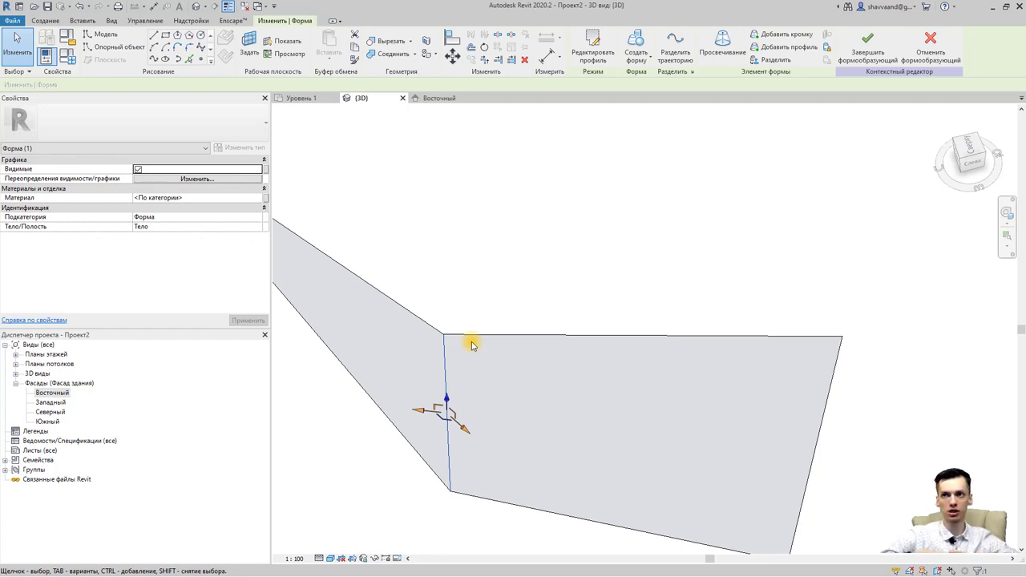
From the top view, draw a 10000-long model line at 45° beside the folded form.
{"action": "left_click", "coordinate": [965, 148]}
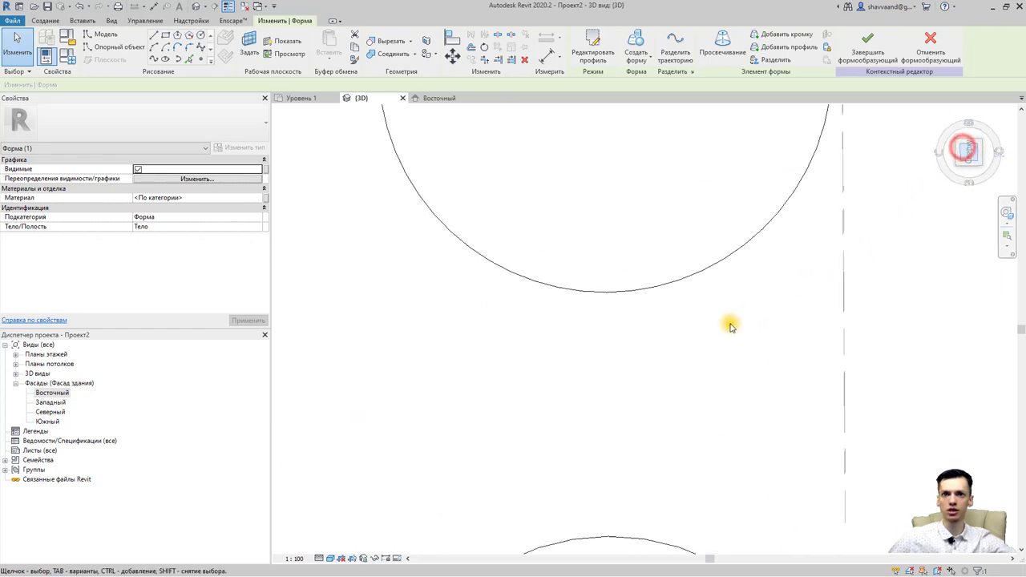
{"action": "left_click", "coordinate": [153, 35]}
{"action": "left_click", "coordinate": [406, 323]}
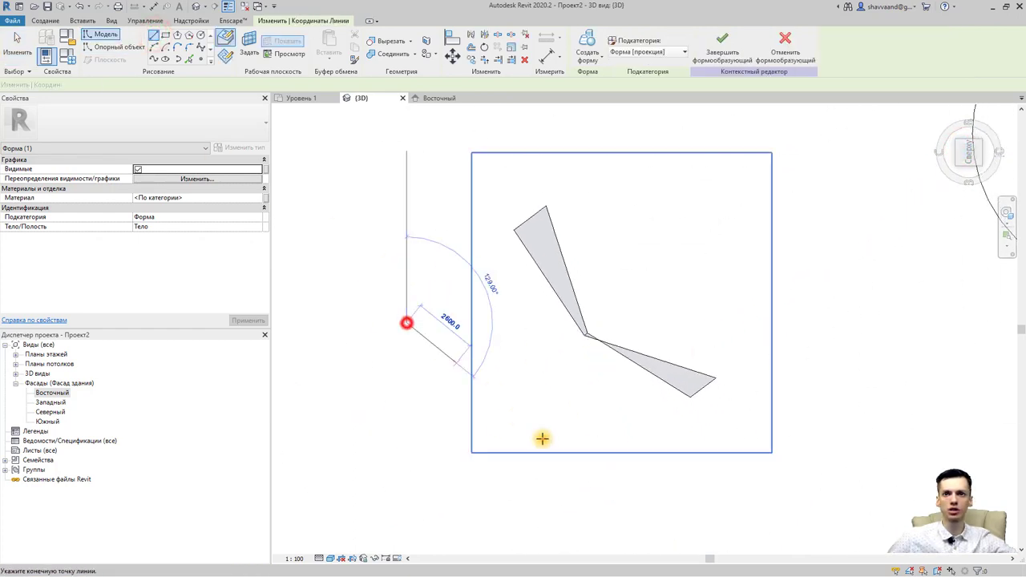
{"action": "left_click", "coordinate": [580, 495]}
{"action": "key", "text": "Escape"}
{"action": "key", "text": "Escape"}
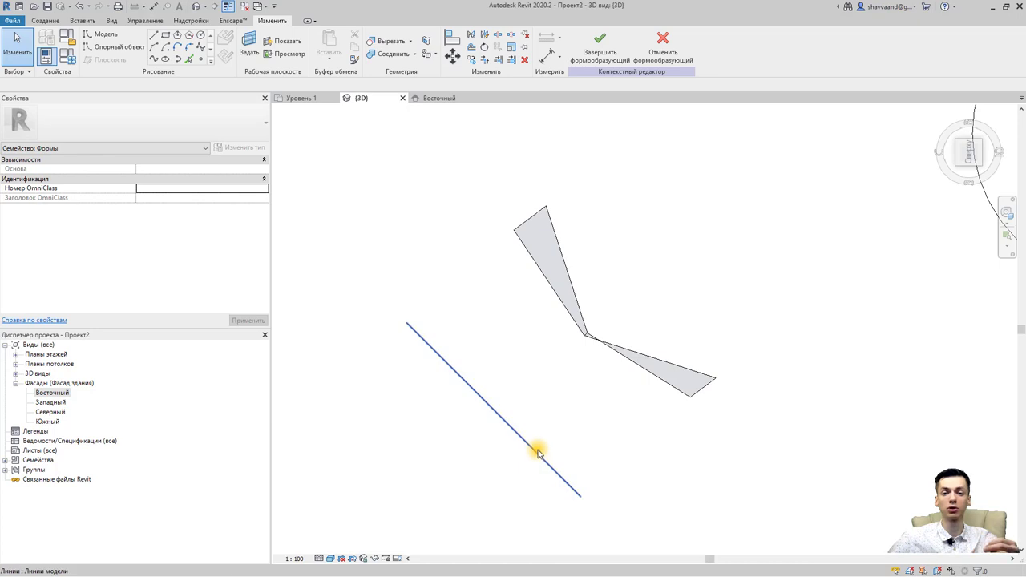
Turn the line into a vertical surface form with Create Form.
{"action": "mouse_move", "coordinate": [472, 515]}
{"action": "middle_mouse_down", "text": "shift"}
{"action": "mouse_move", "coordinate": [480, 278]}
{"action": "mouse_move", "coordinate": [561, 195]}
{"action": "middle_mouse_up", "text": "shift"}
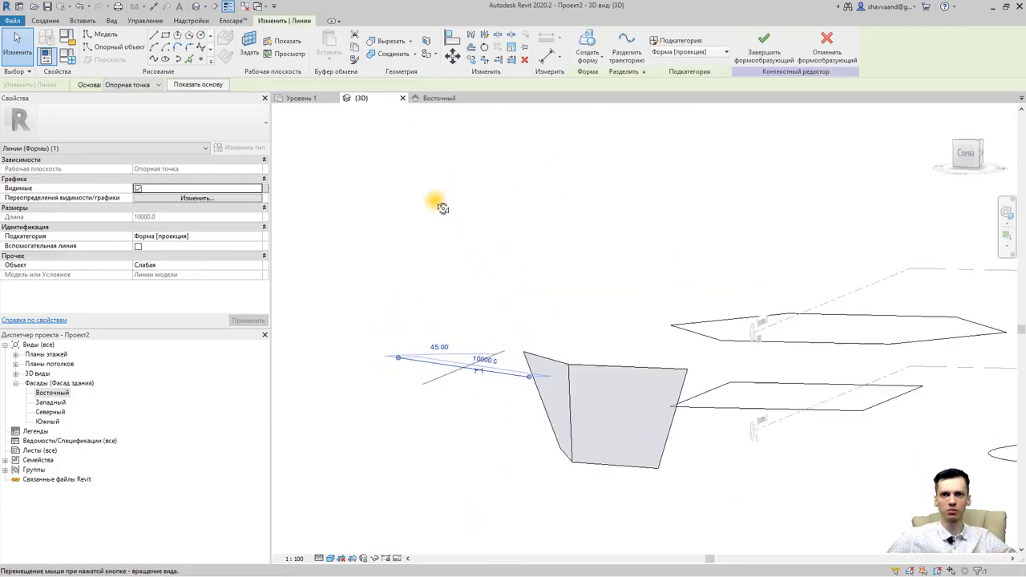
{"action": "left_click", "coordinate": [594, 67]}
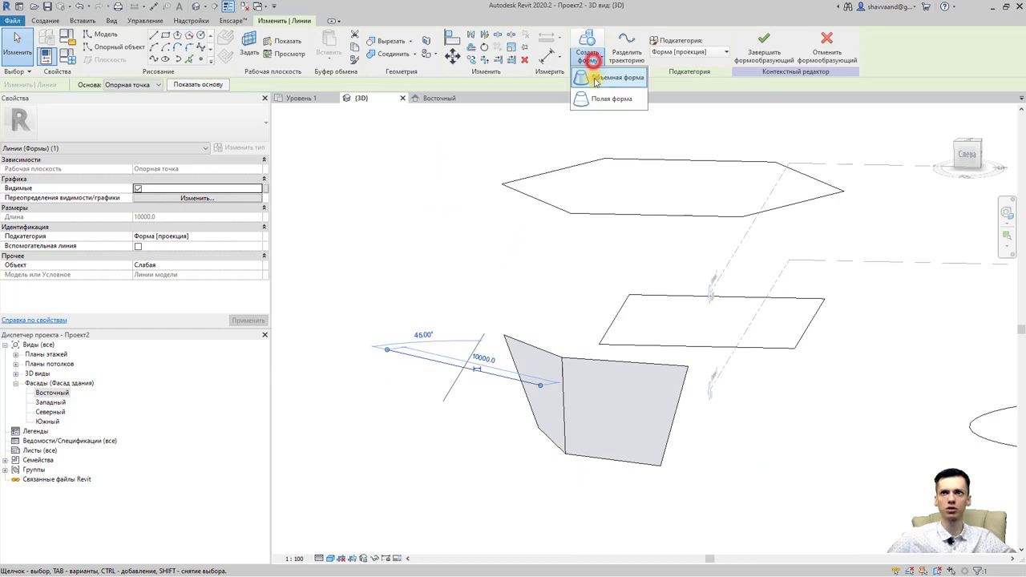
{"action": "left_click", "coordinate": [609, 85]}
{"action": "mouse_move", "coordinate": [509, 362]}
{"action": "middle_mouse_down", "text": "shift"}
{"action": "mouse_move", "coordinate": [435, 371]}
{"action": "mouse_move", "coordinate": [476, 373]}
{"action": "mouse_move", "coordinate": [545, 173]}
{"action": "middle_mouse_up", "text": "shift"}
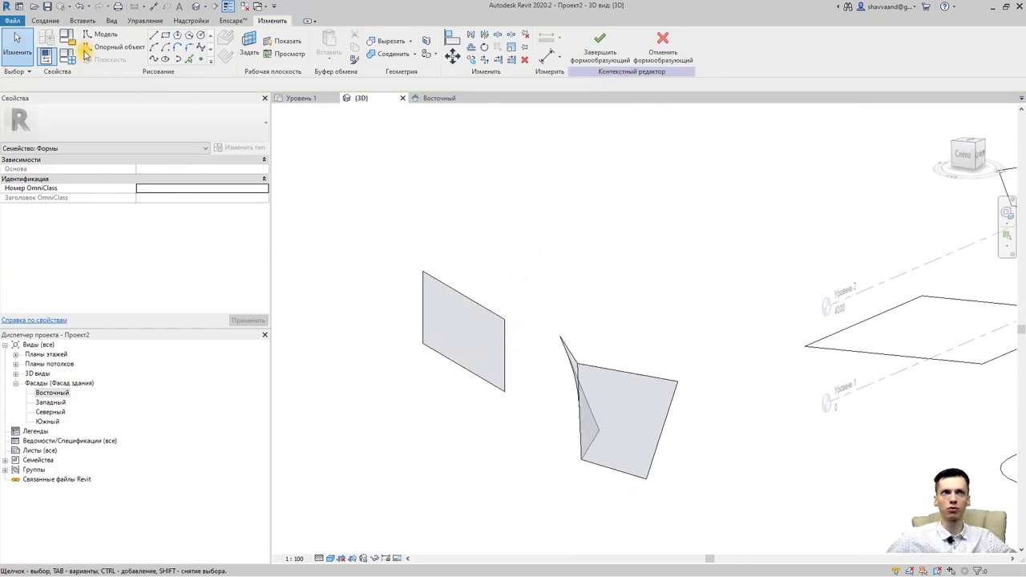
{"action": "mouse_move", "coordinate": [481, 401]}
{"action": "middle_mouse_down", "text": "shift"}
{"action": "mouse_move", "coordinate": [542, 442]}
{"action": "mouse_move", "coordinate": [488, 414]}
{"action": "middle_mouse_up", "text": "shift"}
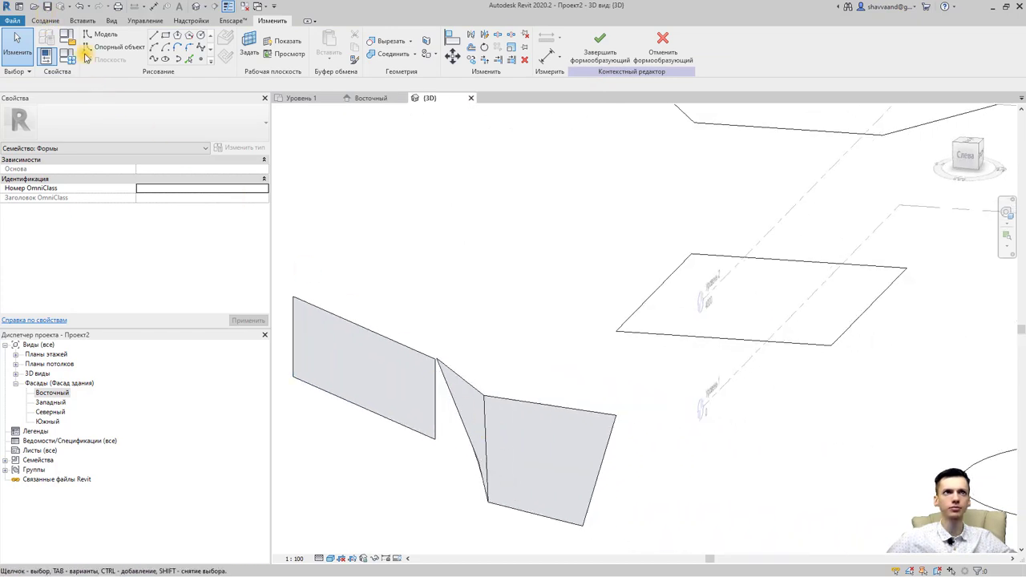
Add a horizontal profile across the new surface.
{"action": "left_click", "coordinate": [382, 333]}
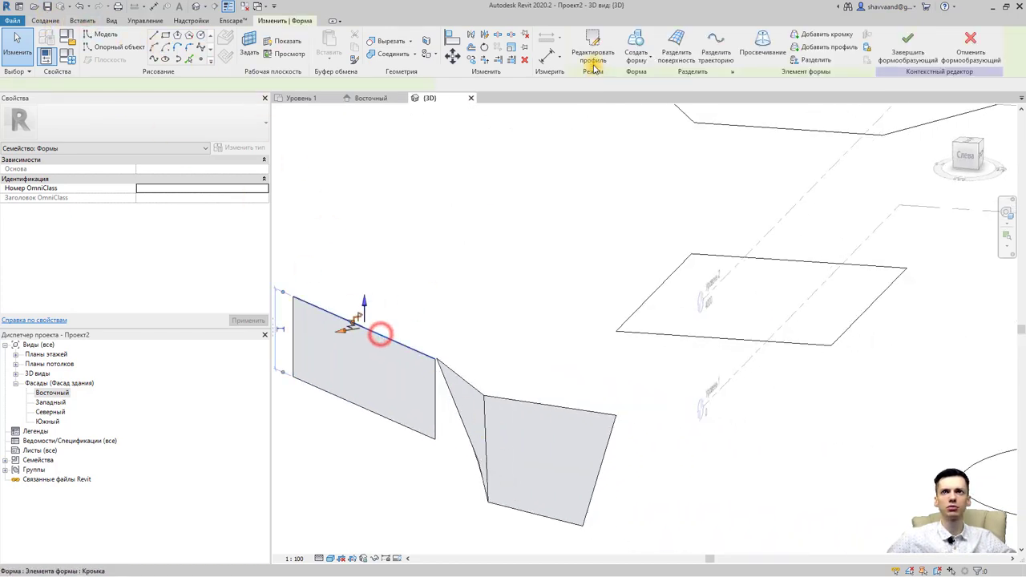
{"action": "left_click", "coordinate": [810, 50]}
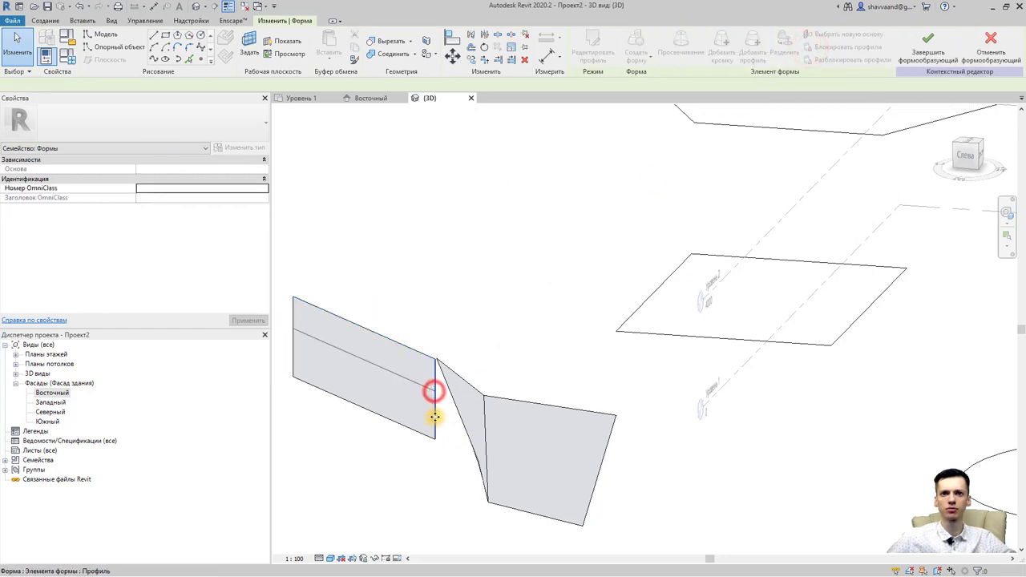
{"action": "left_click", "coordinate": [774, 45]}
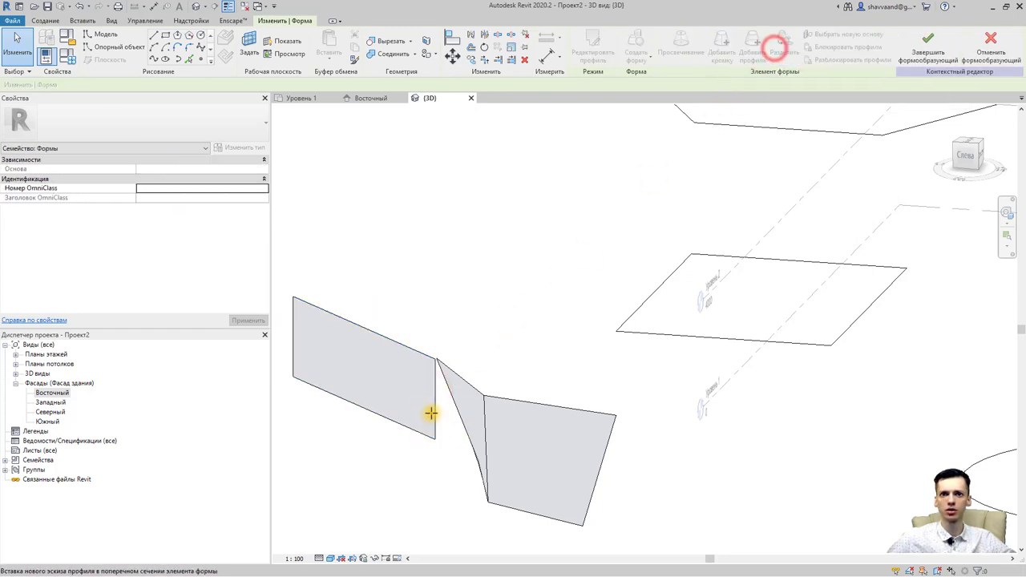
Drag edges of the left flat surface to bend it into an S-curve.
{"action": "left_click", "coordinate": [374, 383]}
{"action": "left_click", "coordinate": [449, 293]}
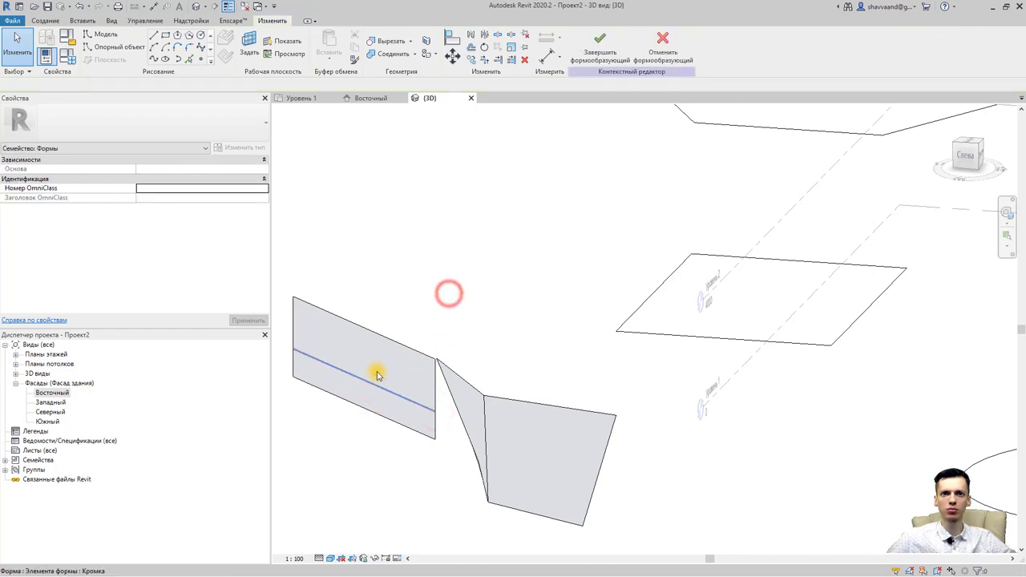
{"action": "left_click", "coordinate": [360, 367]}
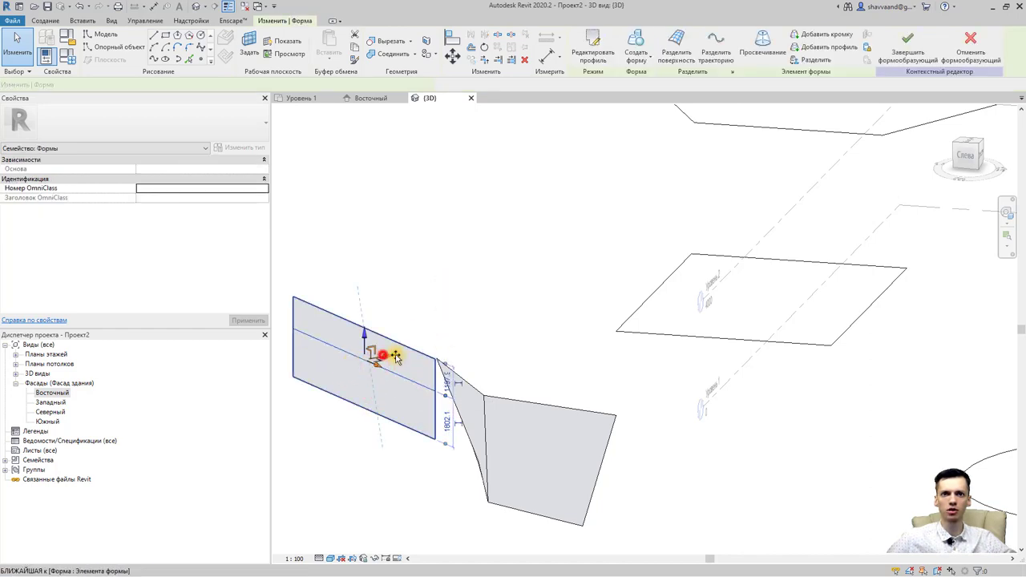
{"action": "left_click_drag", "start_coordinate": [389, 355], "coordinate": [363, 383]}
{"action": "left_click", "coordinate": [407, 405]}
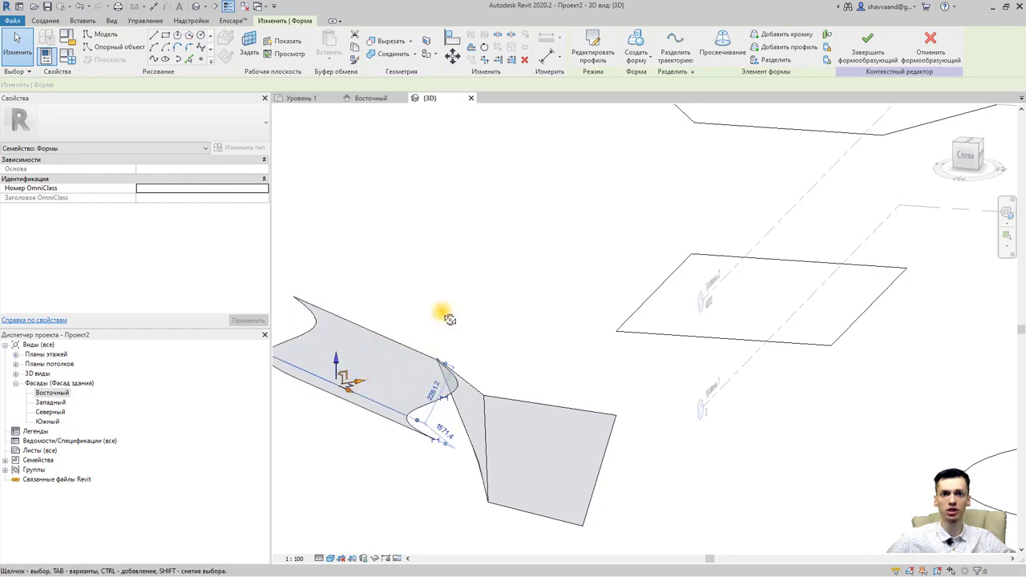
{"action": "middle_click_drag", "start_coordinate": [447, 315], "coordinate": [361, 314], "text": "shift"}
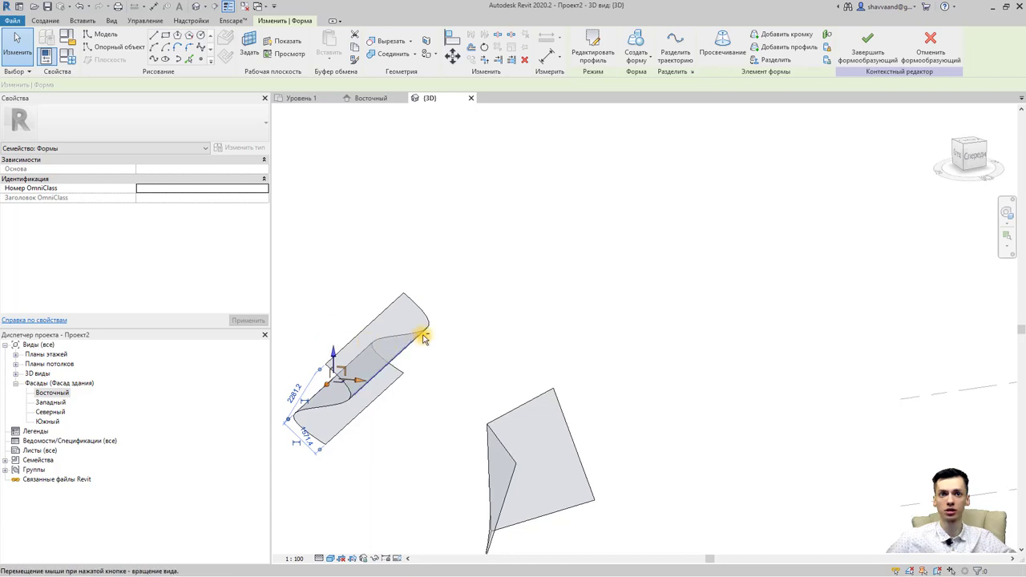
Inspect the curved surface, then finish the in-place mass with Завершить формообразующий.
{"action": "left_click", "coordinate": [421, 311]}
{"action": "mouse_move", "coordinate": [421, 311]}
{"action": "middle_mouse_down", "text": "shift"}
{"action": "mouse_move", "coordinate": [475, 334]}
{"action": "mouse_move", "coordinate": [406, 448]}
{"action": "middle_mouse_up", "text": "shift"}
{"action": "left_click", "coordinate": [419, 478]}
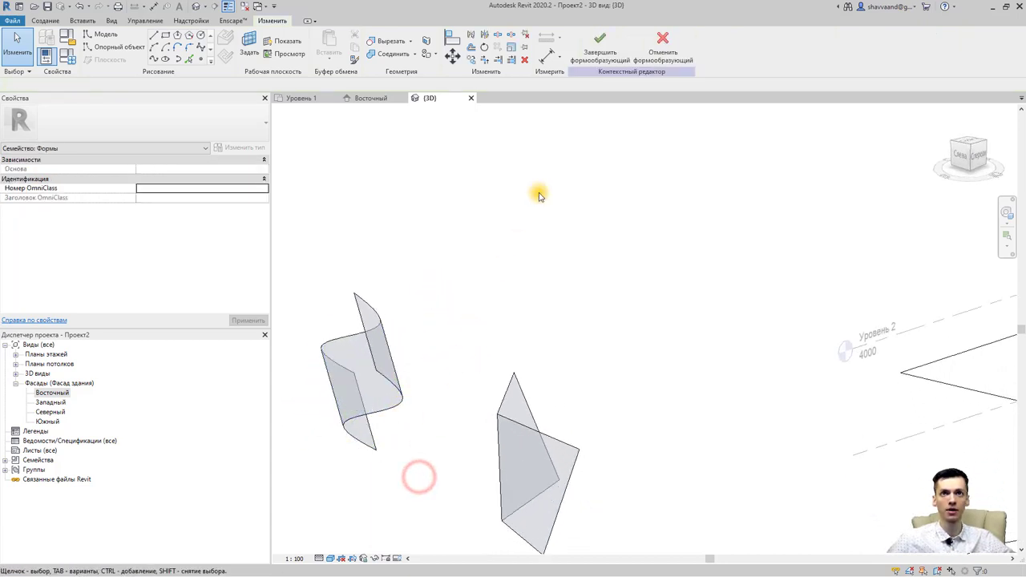
{"action": "left_click", "coordinate": [607, 52]}
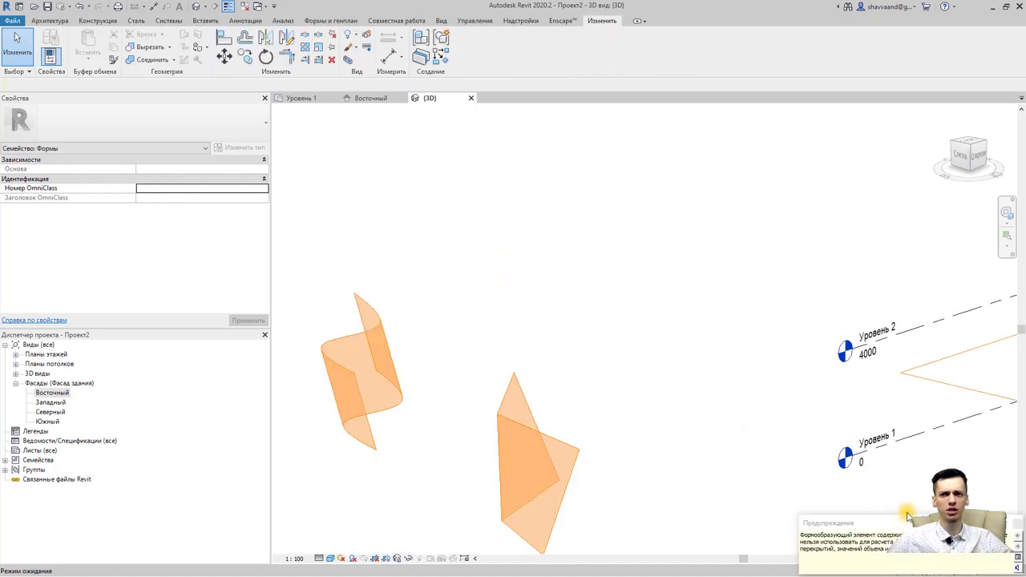
Dismiss the mass warning and expand the Architecture Wall list to reach Wall by Face.
{"action": "left_click", "coordinate": [1016, 527]}
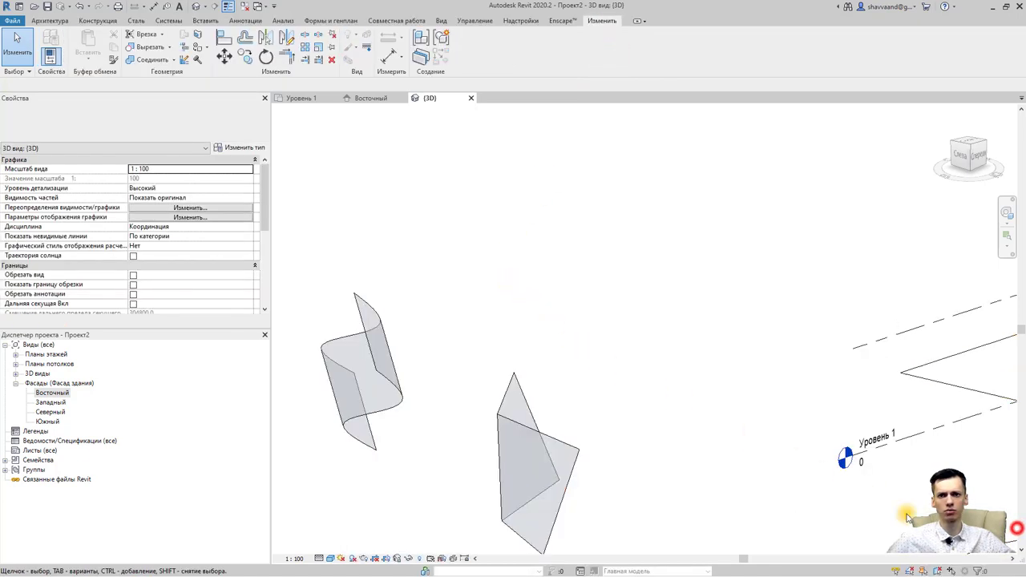
{"action": "middle_click_drag", "start_coordinate": [309, 360], "coordinate": [360, 446], "text": "shift"}
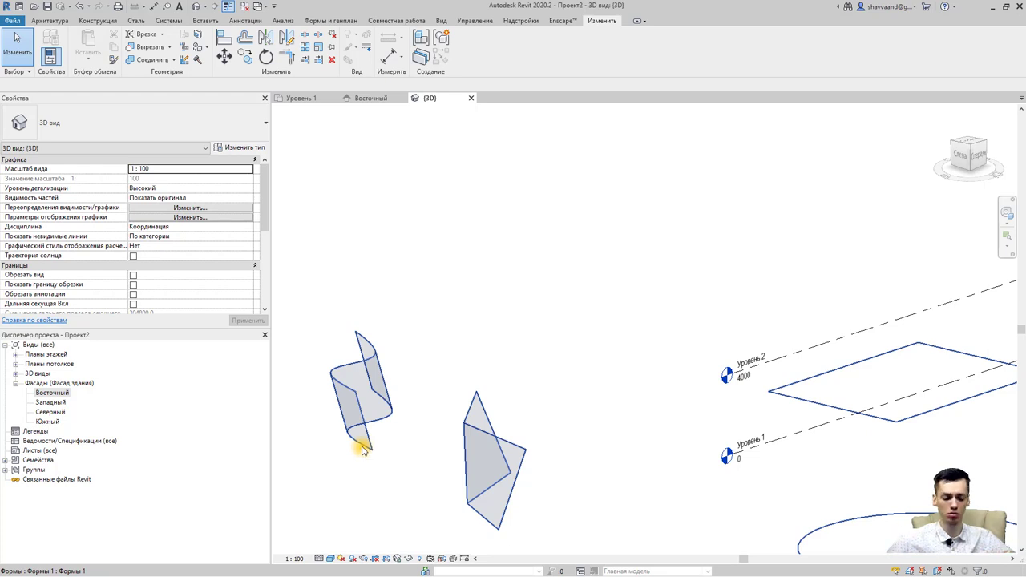
{"action": "middle_click_drag", "start_coordinate": [367, 454], "coordinate": [430, 448], "text": "shift"}
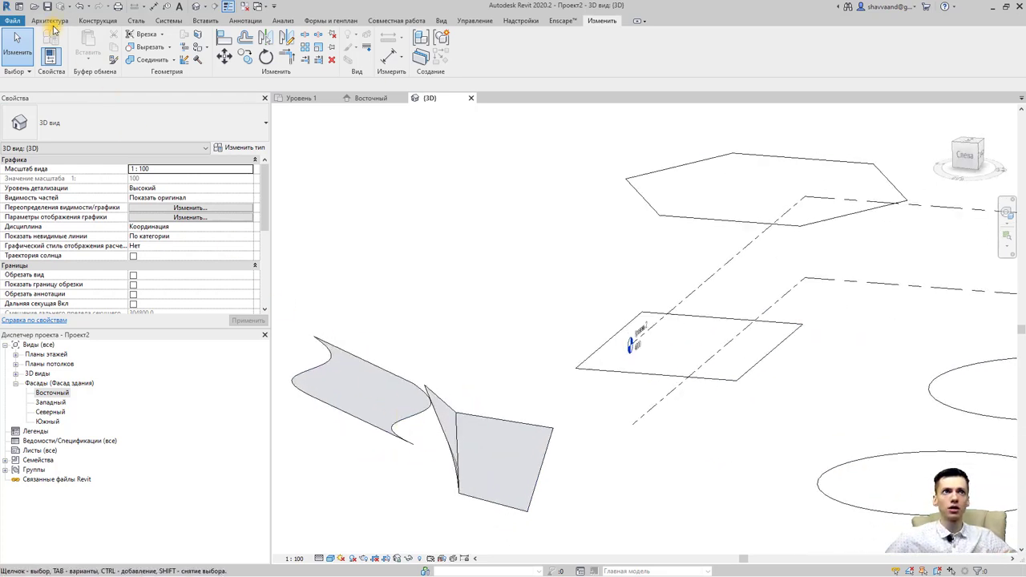
{"action": "left_click", "coordinate": [50, 20]}
{"action": "left_click", "coordinate": [50, 54]}
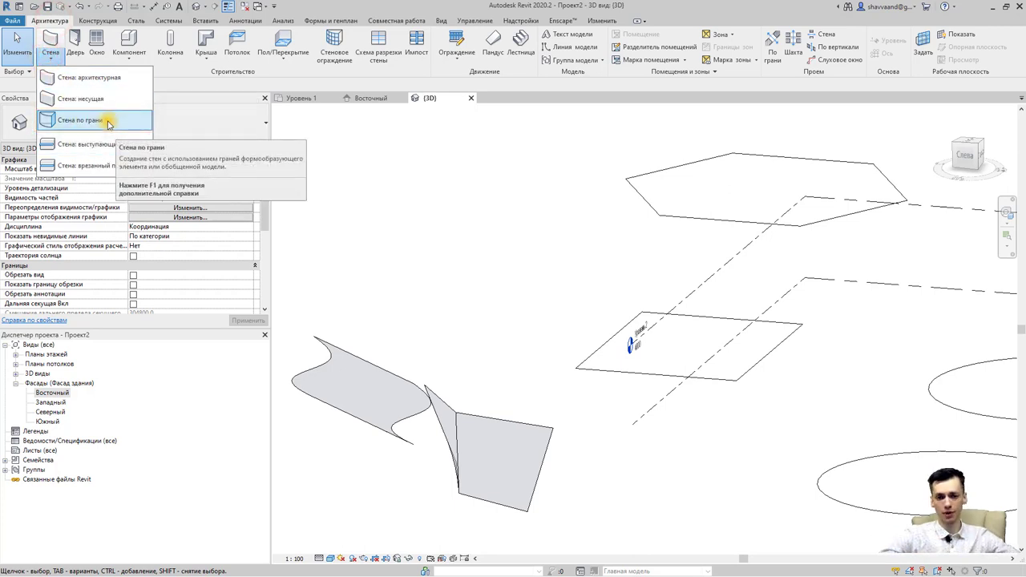
{"action": "mouse_move", "coordinate": [80, 121]}
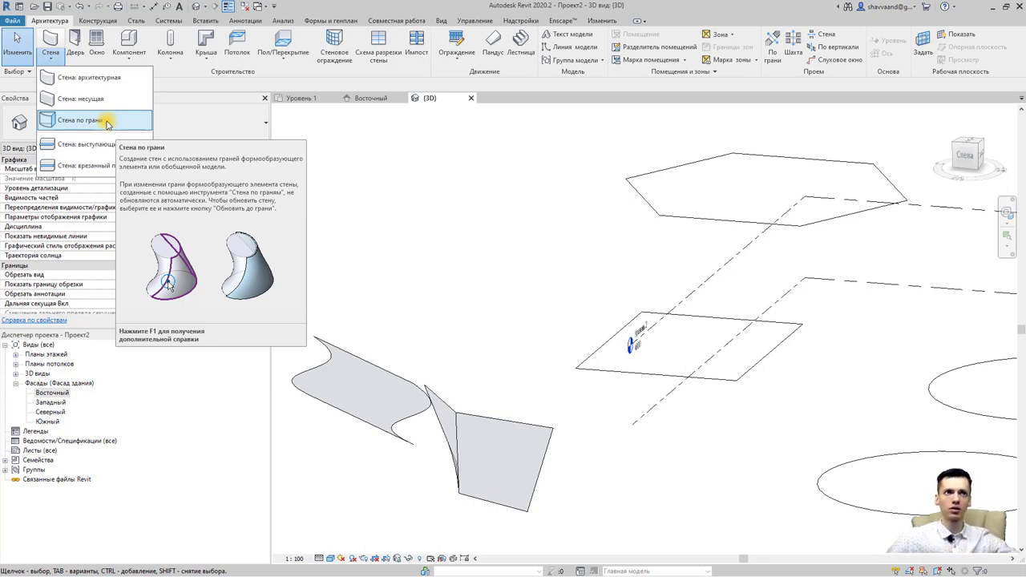
Try Wall by Face on the curved surface and dismiss the resulting error.
{"action": "left_click", "coordinate": [107, 120]}
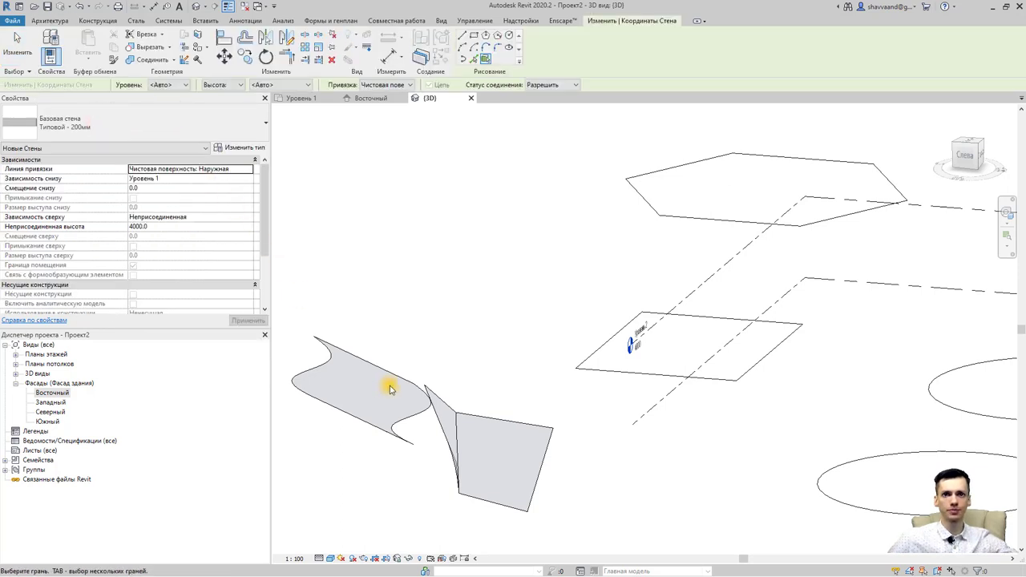
{"action": "scroll", "coordinate": [413, 388], "scroll_direction": "up", "scroll_amount": 1}
{"action": "left_click", "coordinate": [413, 387]}
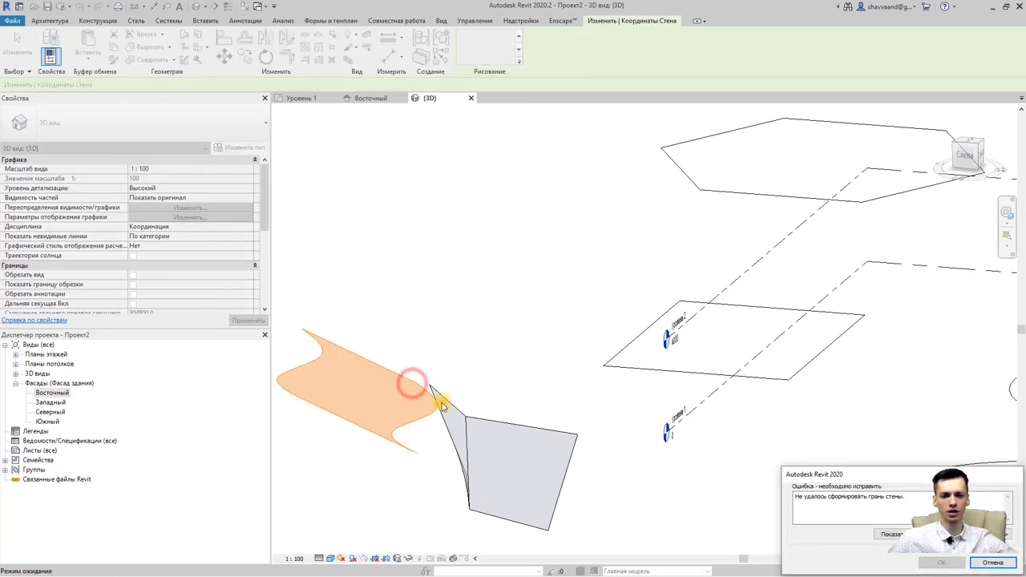
{"action": "left_click", "coordinate": [1001, 563]}
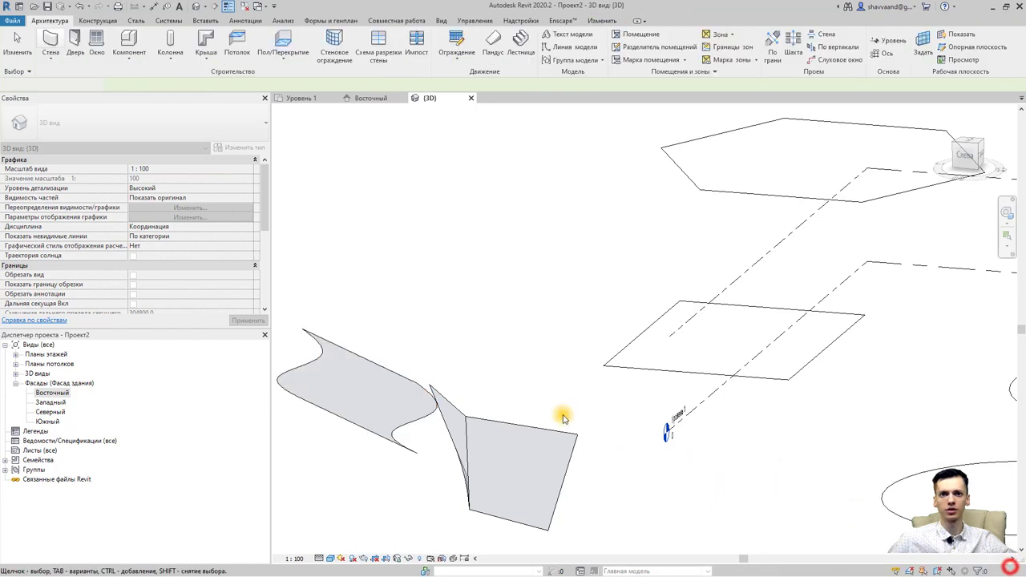
Restart Wall by Face with type Наружный - Сэндвич-панель толщиной 50мм - Тип 1.
{"action": "left_click", "coordinate": [51, 59]}
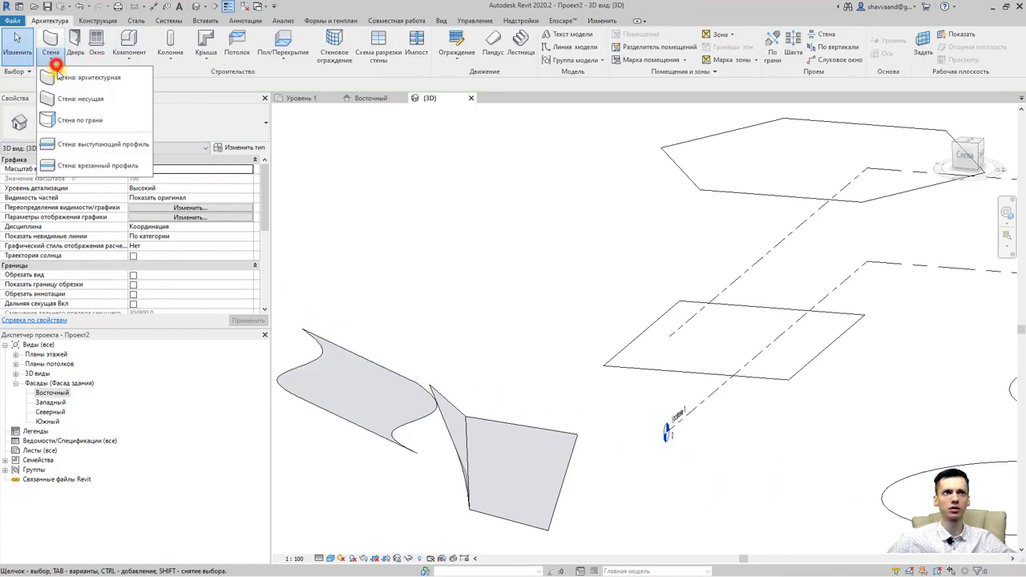
{"action": "left_click", "coordinate": [84, 120]}
{"action": "left_click", "coordinate": [186, 131]}
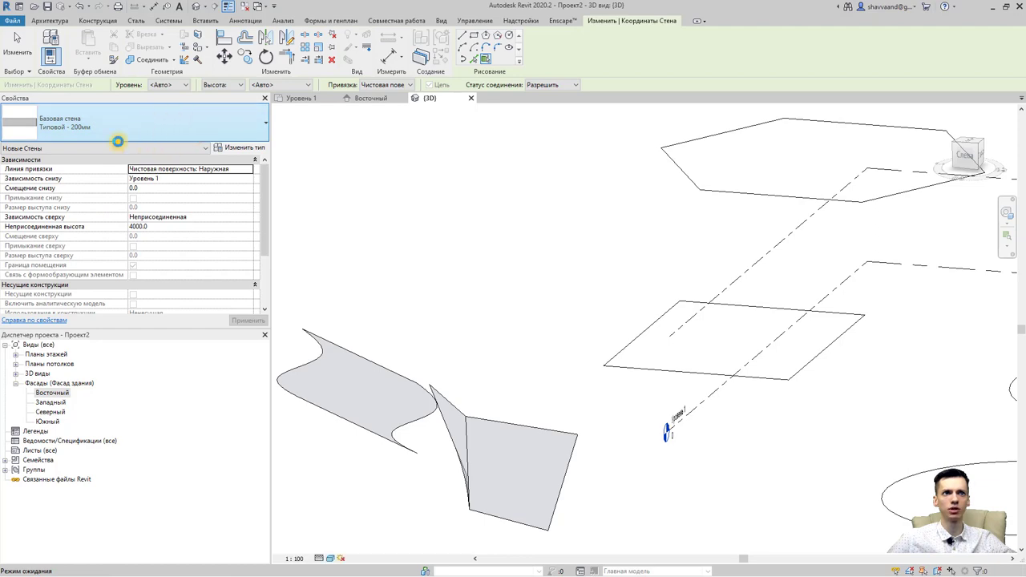
{"action": "left_click", "coordinate": [118, 141]}
{"action": "scroll", "coordinate": [119, 153], "scroll_direction": "up", "scroll_amount": 2}
{"action": "scroll", "coordinate": [98, 235], "scroll_direction": "up", "scroll_amount": 3}
{"action": "scroll", "coordinate": [99, 265], "scroll_direction": "up", "scroll_amount": 3}
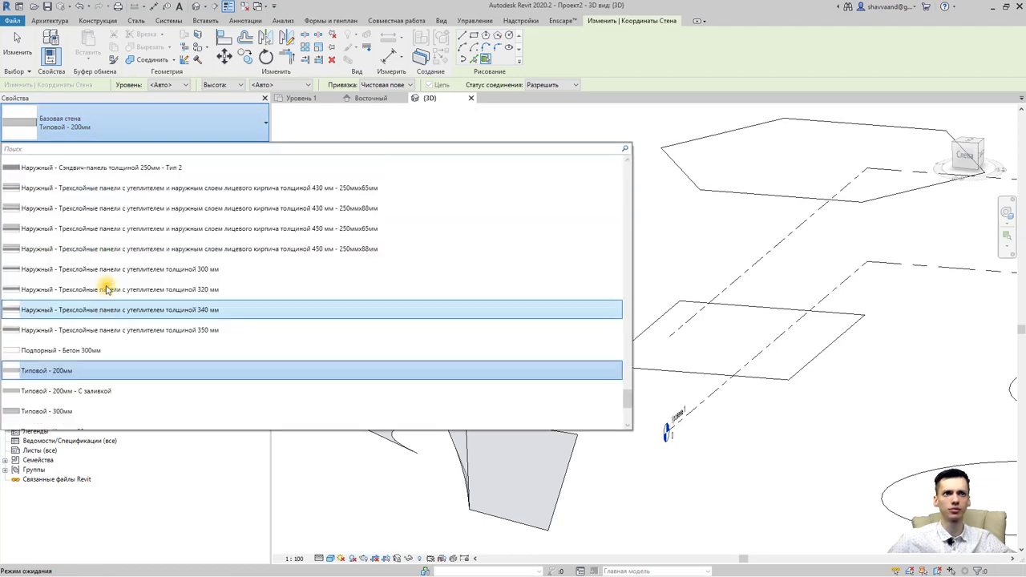
{"action": "scroll", "coordinate": [104, 287], "scroll_direction": "up", "scroll_amount": 3}
{"action": "scroll", "coordinate": [108, 290], "scroll_direction": "up", "scroll_amount": 3}
{"action": "scroll", "coordinate": [104, 296], "scroll_direction": "up", "scroll_amount": 3}
{"action": "scroll", "coordinate": [102, 272], "scroll_direction": "up", "scroll_amount": 1}
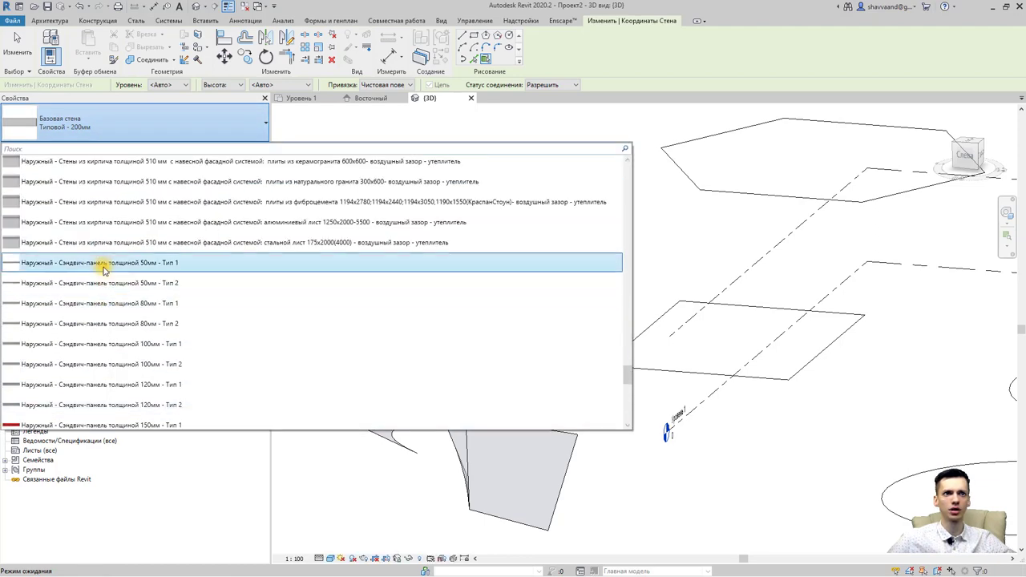
{"action": "left_click", "coordinate": [103, 270]}
Place the 50 mm sandwich-panel wall on the curved mass face and orbit to inspect it.
{"action": "left_click", "coordinate": [355, 353]}
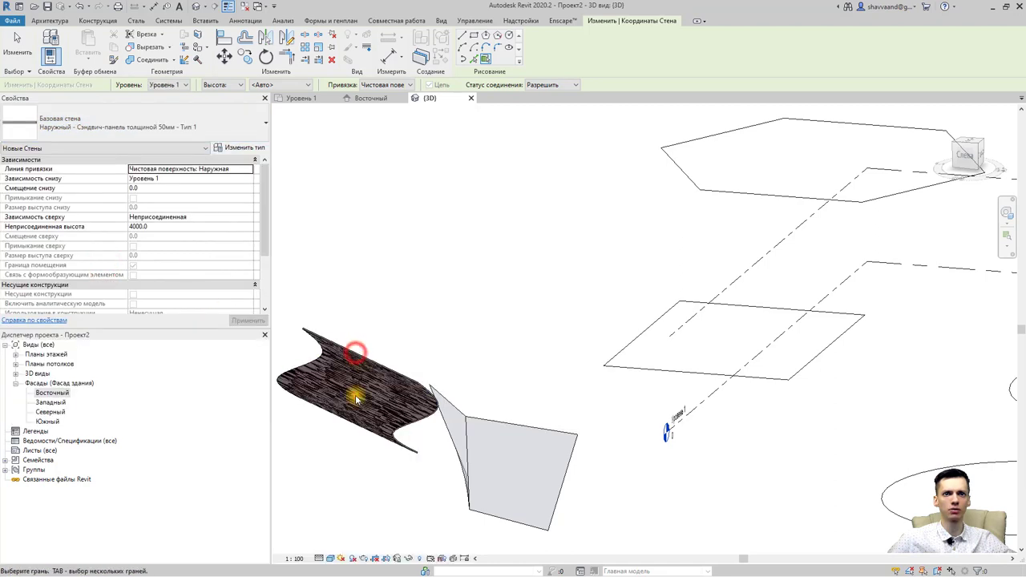
{"action": "scroll", "coordinate": [357, 401], "scroll_direction": "up", "scroll_amount": 3}
{"action": "mouse_move", "coordinate": [366, 412]}
{"action": "middle_mouse_down", "text": "shift"}
{"action": "mouse_move", "coordinate": [316, 407]}
{"action": "mouse_move", "coordinate": [331, 431]}
{"action": "middle_mouse_up", "text": "shift"}
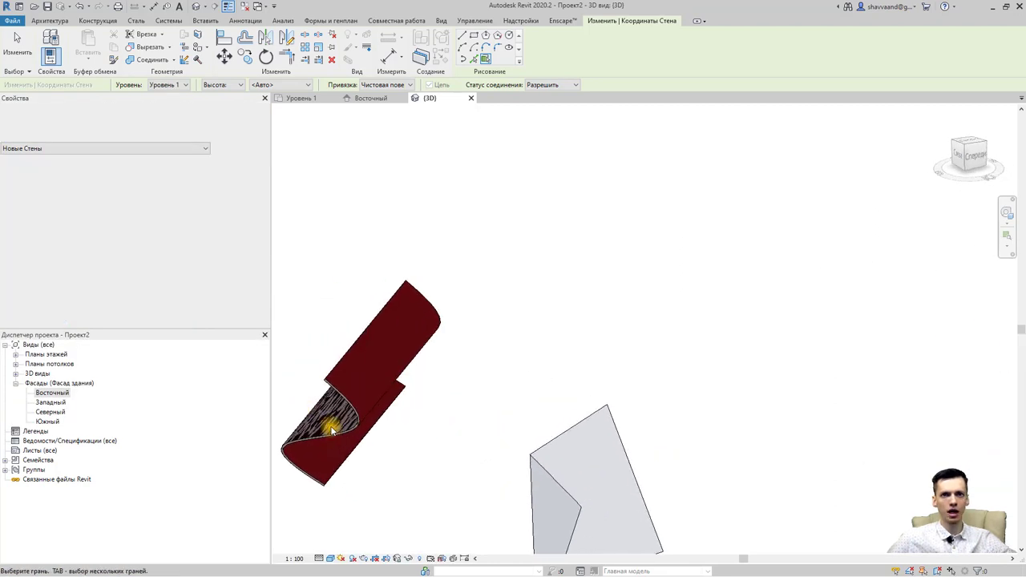
{"action": "scroll", "coordinate": [369, 427], "scroll_direction": "up", "scroll_amount": 2}
{"action": "scroll", "coordinate": [520, 396], "scroll_direction": "down", "scroll_amount": 1}
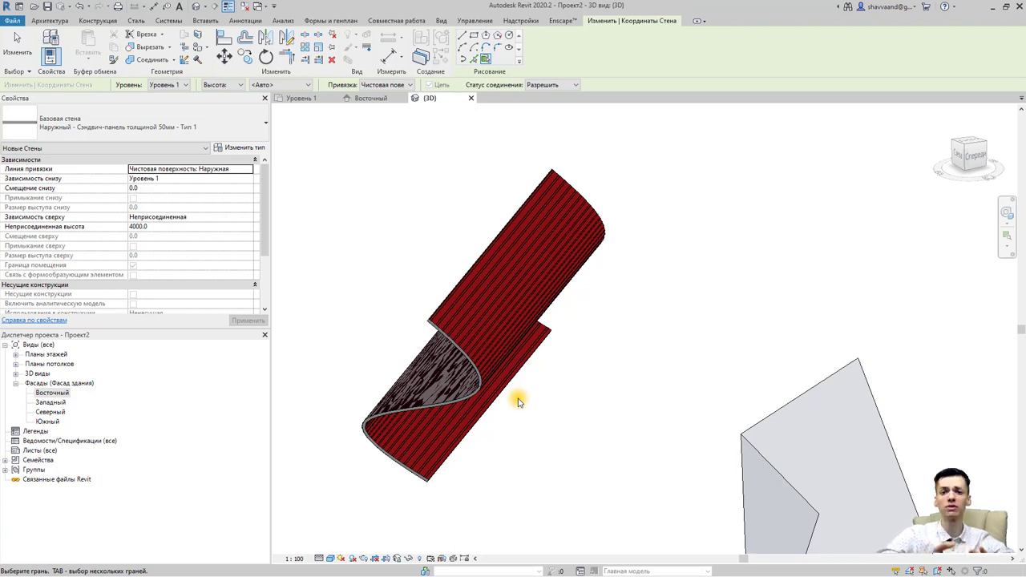
{"action": "mouse_move", "coordinate": [519, 401]}
{"action": "middle_mouse_down", "text": "shift"}
{"action": "mouse_move", "coordinate": [572, 376]}
{"action": "mouse_move", "coordinate": [568, 390]}
{"action": "mouse_move", "coordinate": [419, 378]}
{"action": "mouse_move", "coordinate": [554, 386]}
{"action": "mouse_move", "coordinate": [695, 348]}
{"action": "mouse_move", "coordinate": [794, 376]}
{"action": "middle_mouse_up", "text": "shift"}
{"action": "mouse_move", "coordinate": [728, 346]}
{"action": "middle_mouse_down", "text": "shift"}
{"action": "mouse_move", "coordinate": [518, 366]}
{"action": "mouse_move", "coordinate": [572, 379]}
{"action": "middle_mouse_up", "text": "shift"}
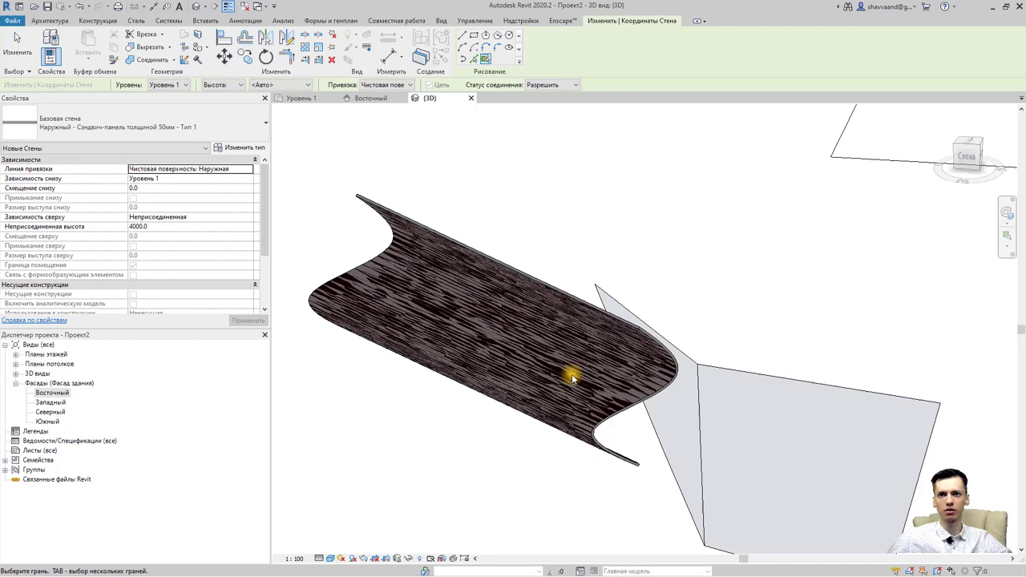
{"action": "left_click", "coordinate": [614, 323]}
{"action": "key", "text": "Escape"}
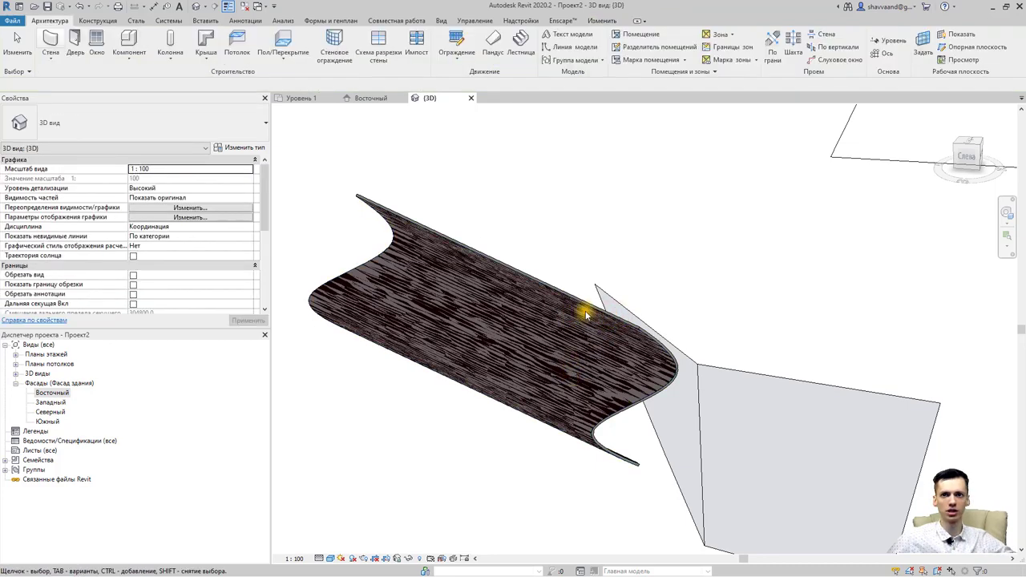
{"action": "left_click", "coordinate": [597, 309]}
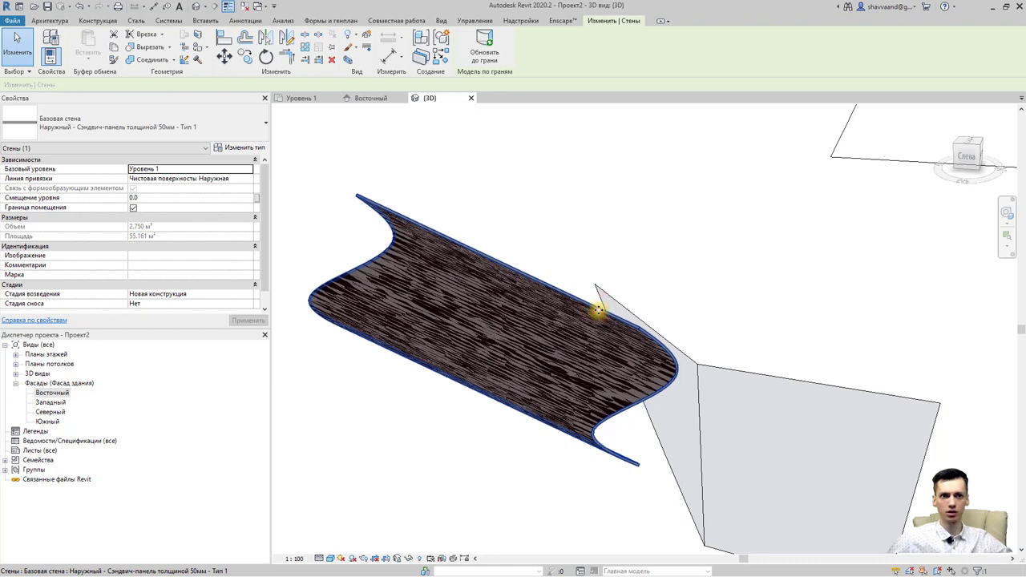
{"action": "key", "text": "Escape"}
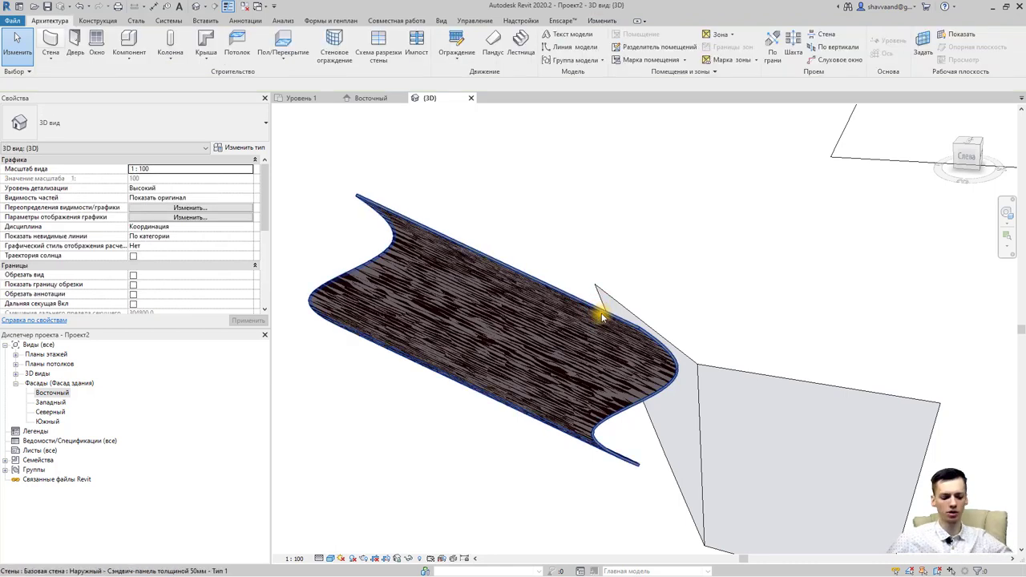
{"action": "left_click", "coordinate": [602, 316]}
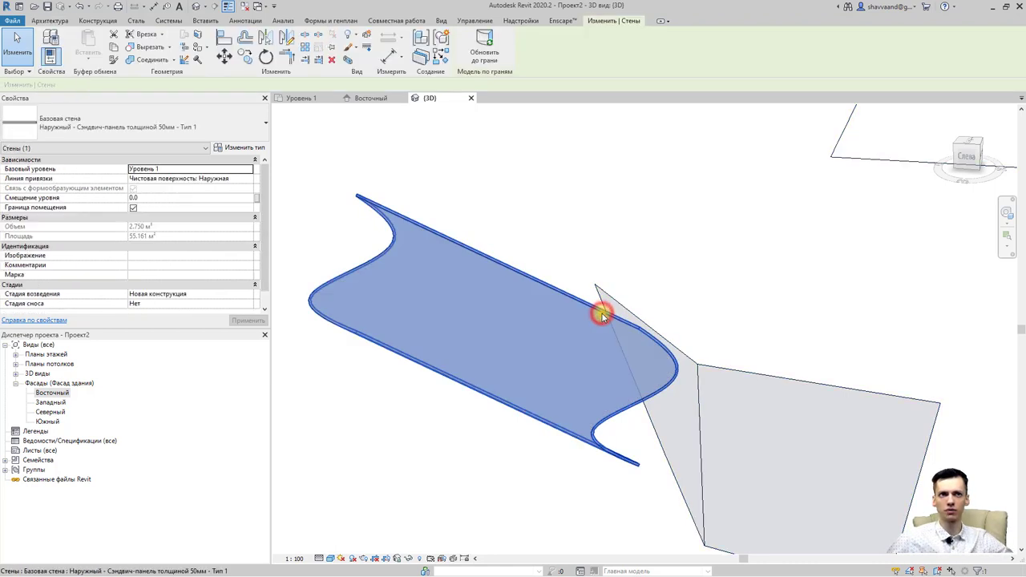
{"action": "mouse_move", "coordinate": [610, 504]}
{"action": "left_mouse_down"}
{"action": "mouse_move", "coordinate": [539, 393]}
{"action": "mouse_move", "coordinate": [465, 440]}
{"action": "left_mouse_up"}
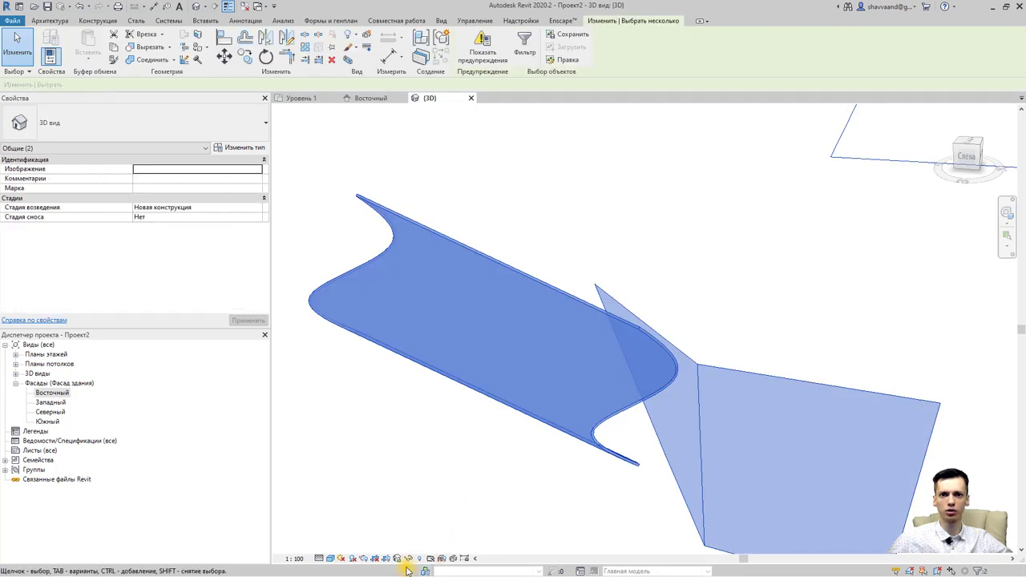
{"action": "left_click", "coordinate": [525, 46]}
{"action": "left_click", "coordinate": [411, 225]}
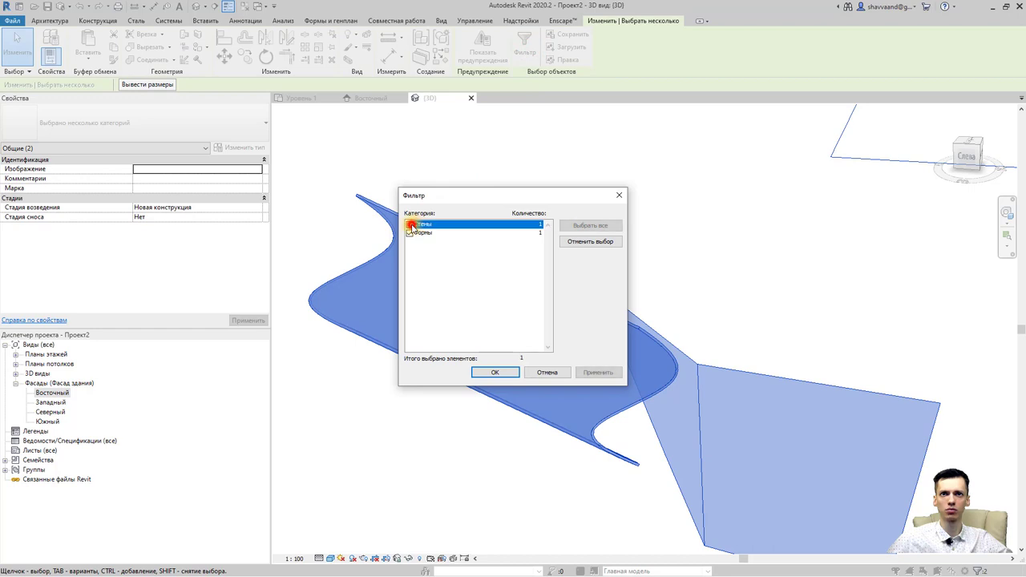
{"action": "left_click", "coordinate": [496, 373]}
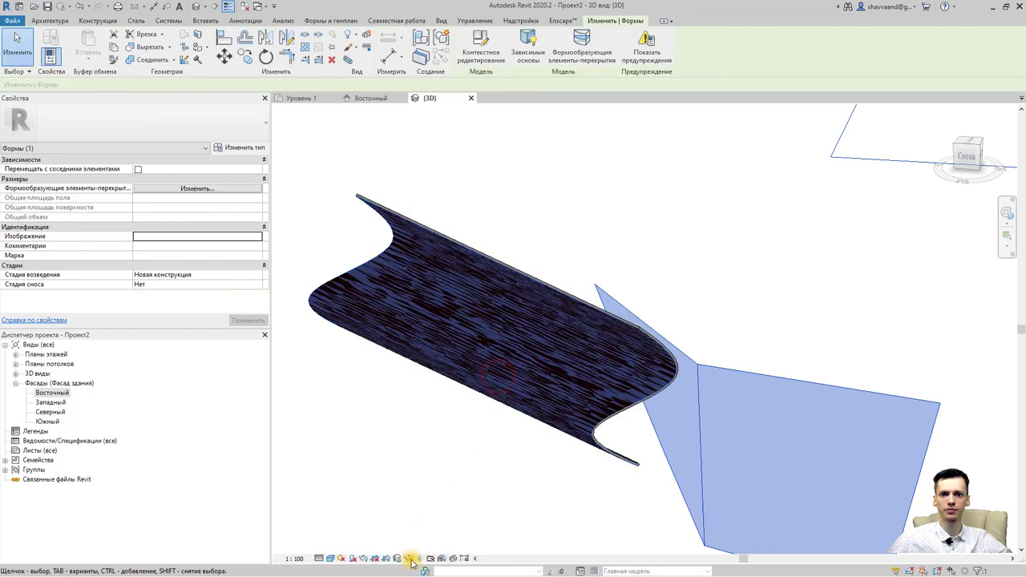
{"action": "left_click", "coordinate": [409, 558]}
{"action": "left_click", "coordinate": [425, 533]}
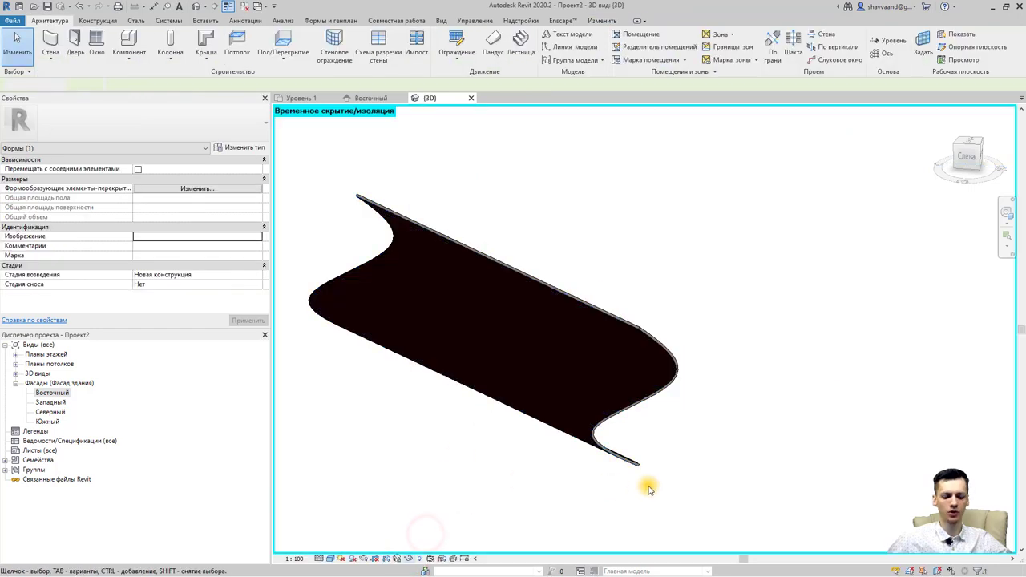
{"action": "mouse_move", "coordinate": [647, 486]}
{"action": "middle_mouse_down", "text": "shift"}
{"action": "mouse_move", "coordinate": [635, 462]}
{"action": "mouse_move", "coordinate": [714, 492]}
{"action": "mouse_move", "coordinate": [586, 403]}
{"action": "middle_mouse_up", "text": "shift"}
{"action": "left_click", "coordinate": [714, 492]}
{"action": "key", "text": "h"}
{"action": "key", "text": "r"}
{"action": "scroll", "coordinate": [556, 355], "scroll_direction": "up", "scroll_amount": 2}
{"action": "scroll", "coordinate": [565, 358], "scroll_direction": "up", "scroll_amount": 2}
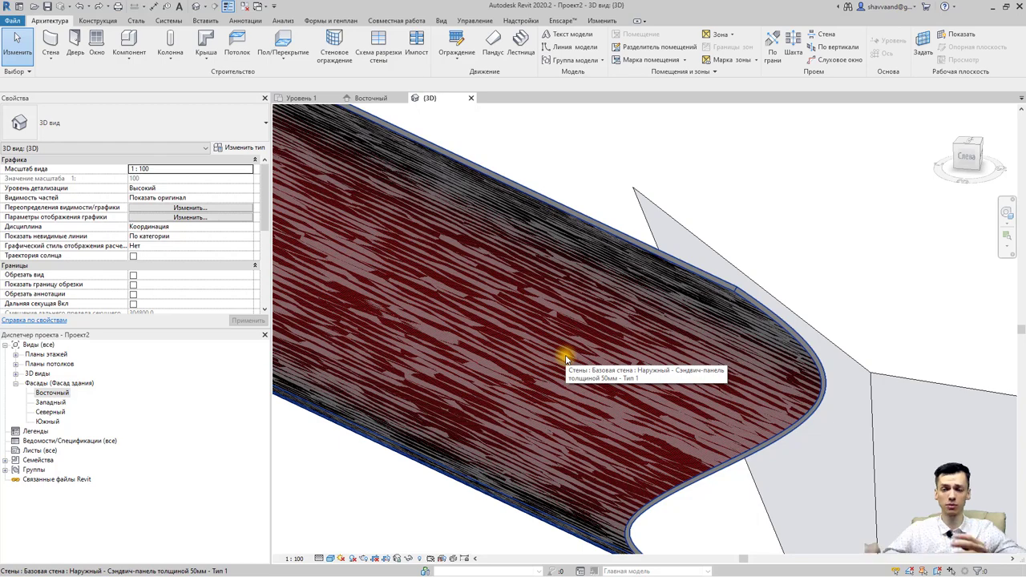
Using Wall by Face, turn two adjacent grey mass faces into sandwich-panel walls.
{"action": "scroll", "coordinate": [607, 385], "scroll_direction": "down", "scroll_amount": 2}
{"action": "scroll", "coordinate": [470, 259], "scroll_direction": "down", "scroll_amount": 2}
{"action": "scroll", "coordinate": [475, 279], "scroll_direction": "down", "scroll_amount": 1}
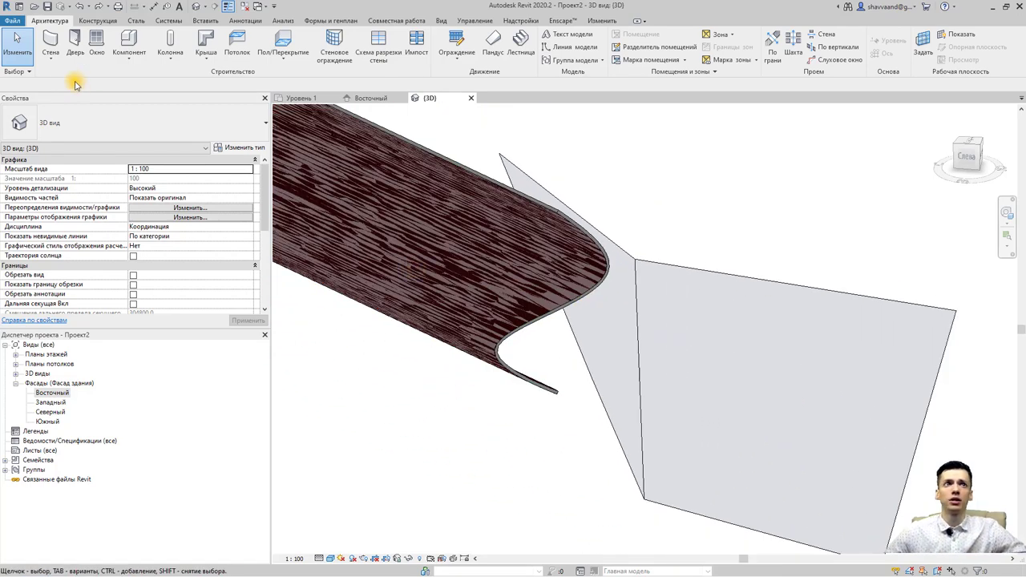
{"action": "left_click", "coordinate": [51, 59]}
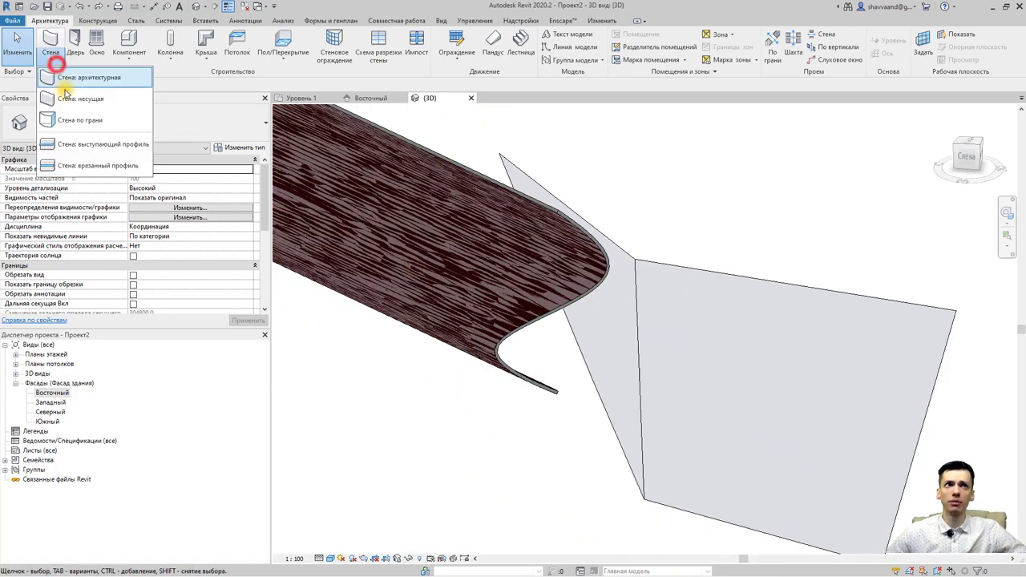
{"action": "left_click", "coordinate": [80, 121]}
{"action": "left_click", "coordinate": [704, 271]}
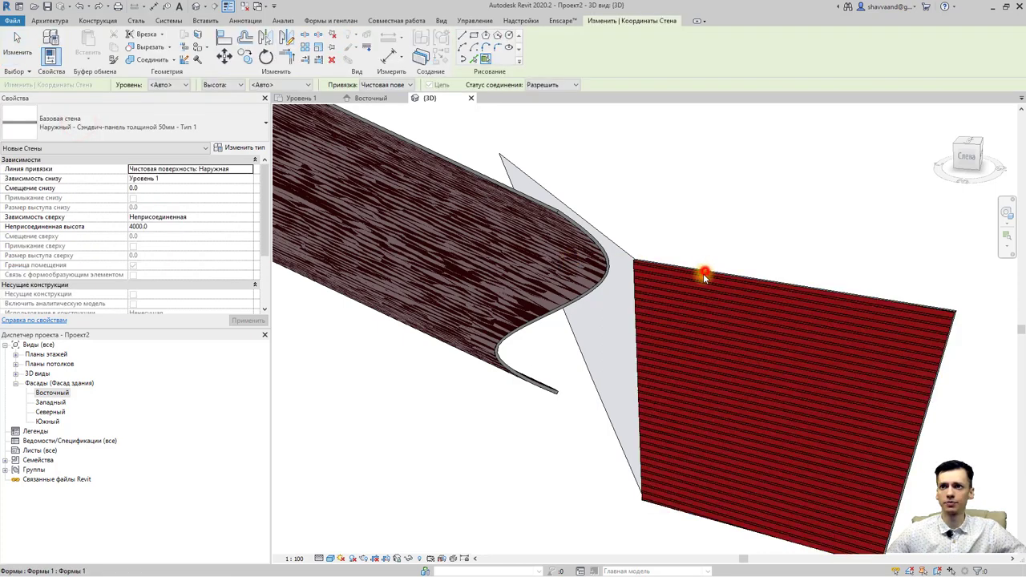
{"action": "left_click", "coordinate": [624, 249]}
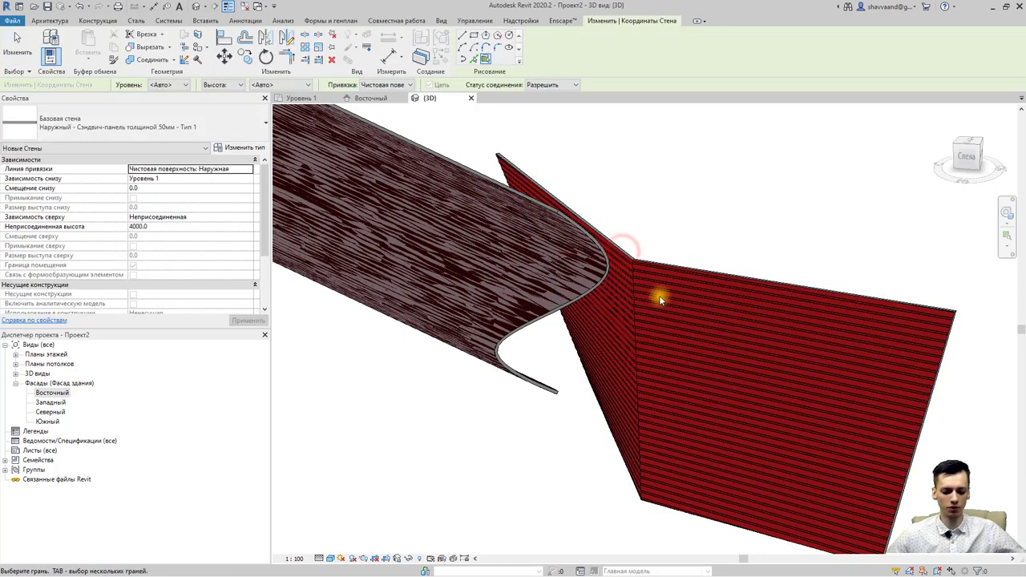
Orbit around and convert the last two grey mass faces into walls.
{"action": "mouse_move", "coordinate": [647, 360]}
{"action": "middle_mouse_down", "text": "shift"}
{"action": "mouse_move", "coordinate": [552, 300]}
{"action": "mouse_move", "coordinate": [396, 321]}
{"action": "middle_mouse_up", "text": "shift"}
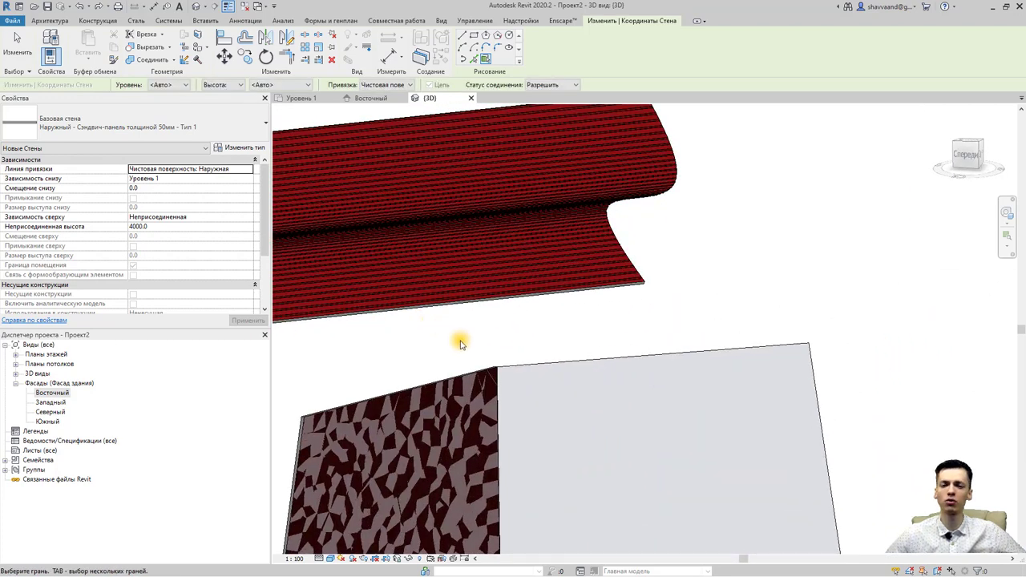
{"action": "left_click", "coordinate": [539, 375]}
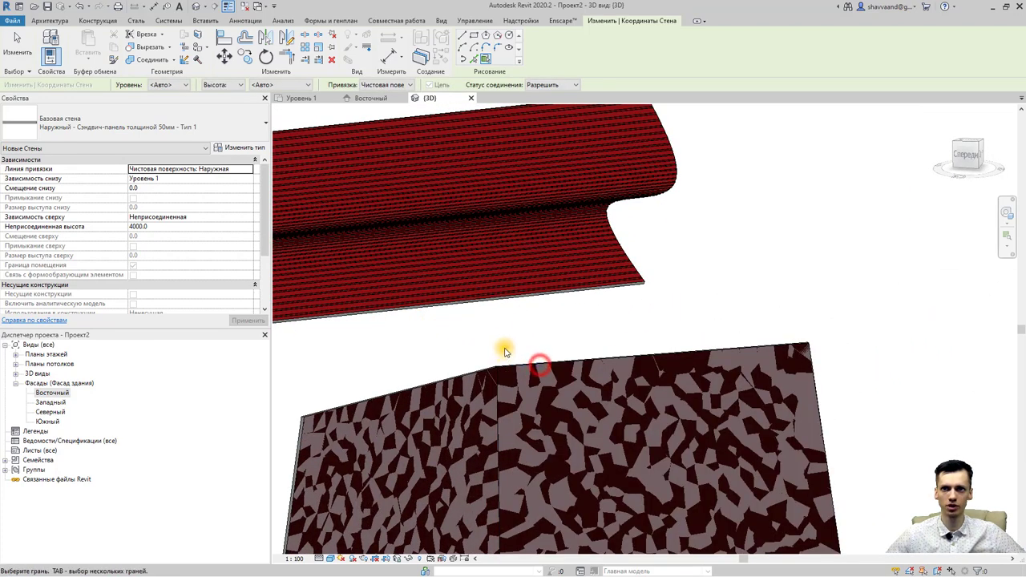
{"action": "mouse_move", "coordinate": [502, 348]}
{"action": "middle_mouse_down", "text": "shift"}
{"action": "mouse_move", "coordinate": [481, 366]}
{"action": "mouse_move", "coordinate": [481, 474]}
{"action": "mouse_move", "coordinate": [462, 373]}
{"action": "middle_mouse_up", "text": "shift"}
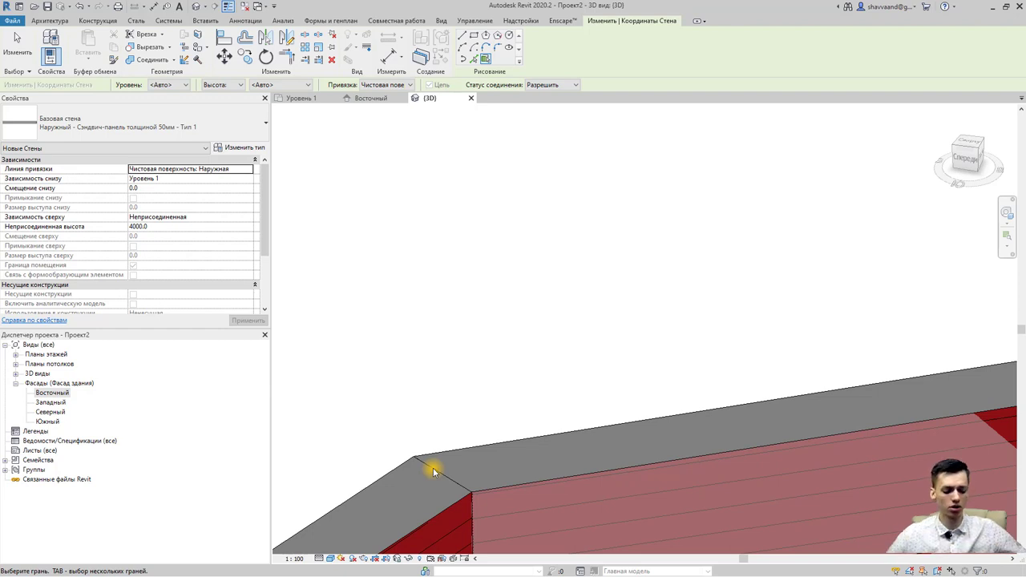
{"action": "left_click", "coordinate": [433, 468]}
Stop placing walls, bring the rectangle and ellipse sketches into view and try In-Place Edit.
{"action": "key", "text": "Escape"}
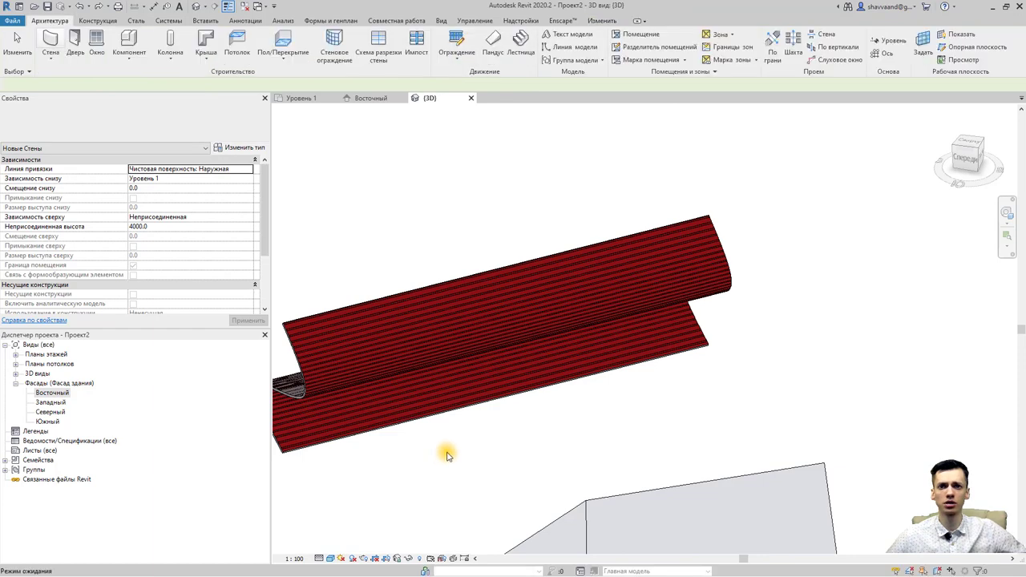
{"action": "scroll", "coordinate": [463, 455], "scroll_direction": "down", "scroll_amount": 2}
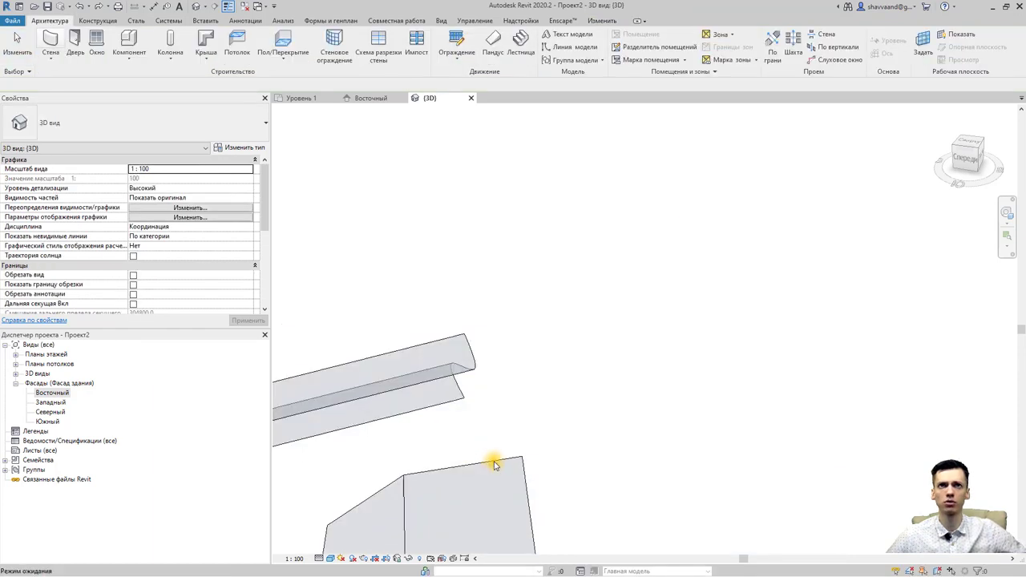
{"action": "middle_click_drag", "start_coordinate": [574, 480], "coordinate": [549, 335]}
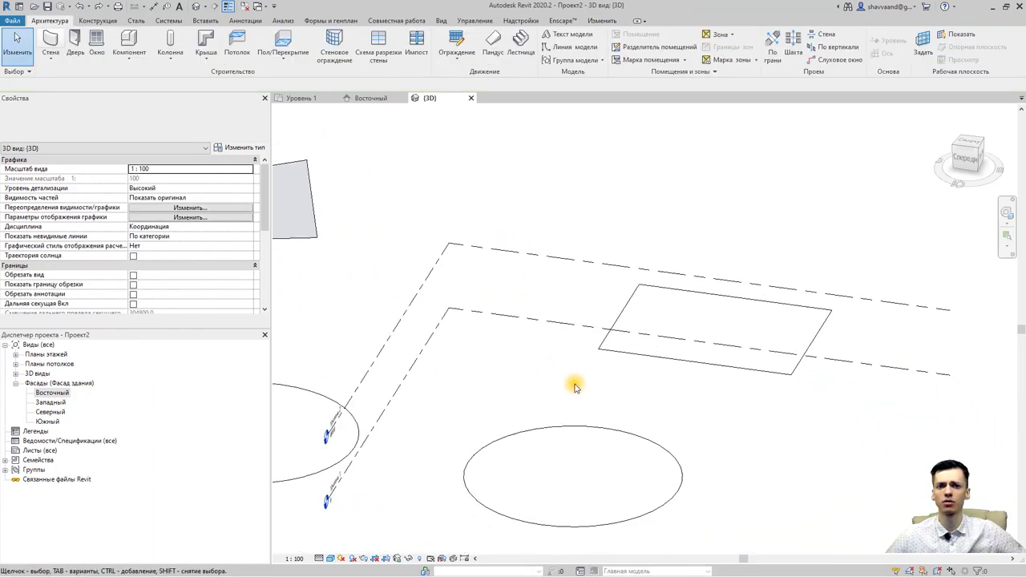
{"action": "left_click", "coordinate": [659, 356]}
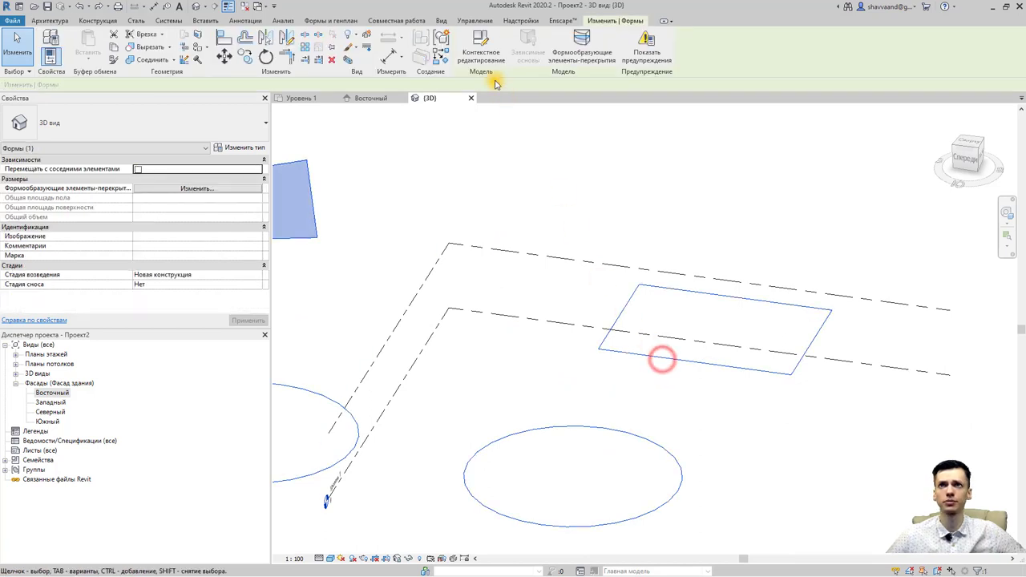
{"action": "left_click", "coordinate": [482, 56]}
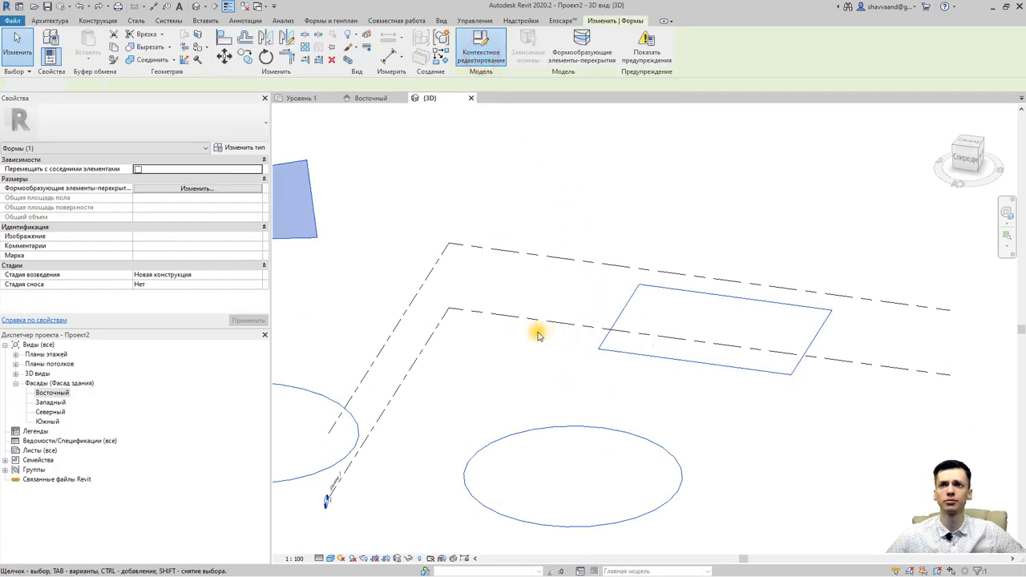
Reopen the Формы mass with Контекстное редактирование and select the rectangle's four lines.
{"action": "middle_click_drag", "start_coordinate": [542, 366], "coordinate": [617, 445]}
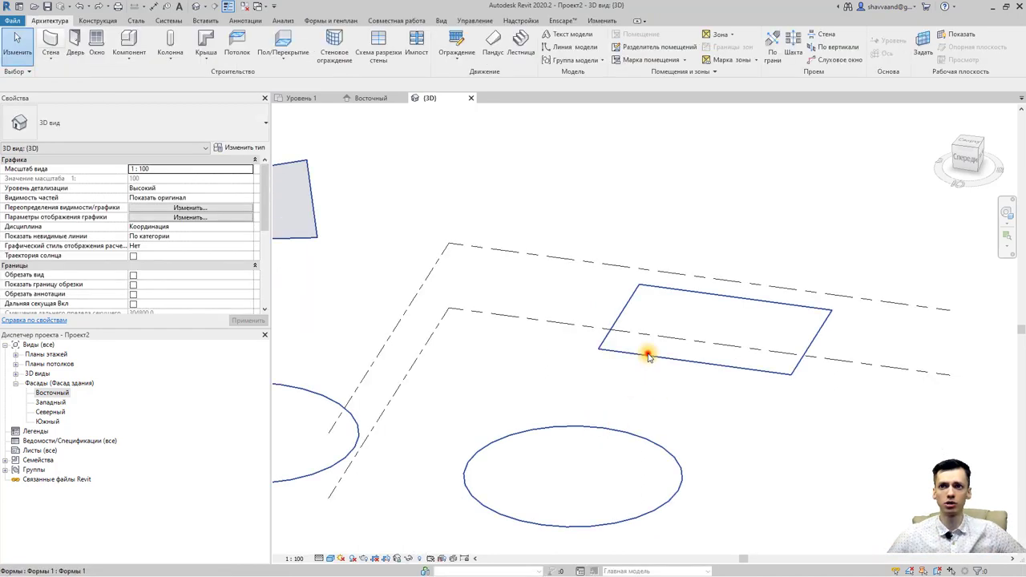
{"action": "left_click", "coordinate": [647, 353]}
{"action": "left_click", "coordinate": [416, 269]}
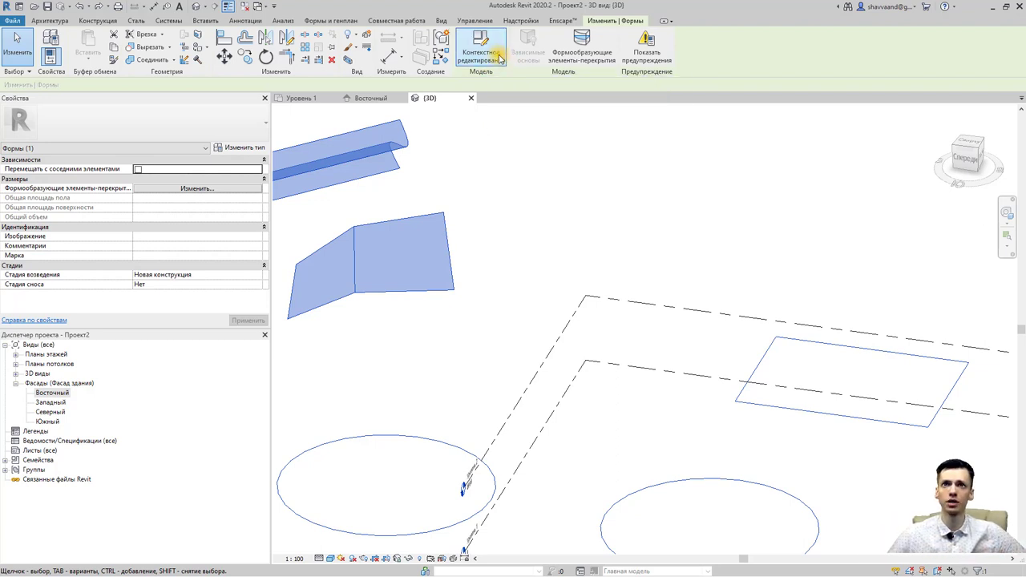
{"action": "left_click", "coordinate": [497, 59]}
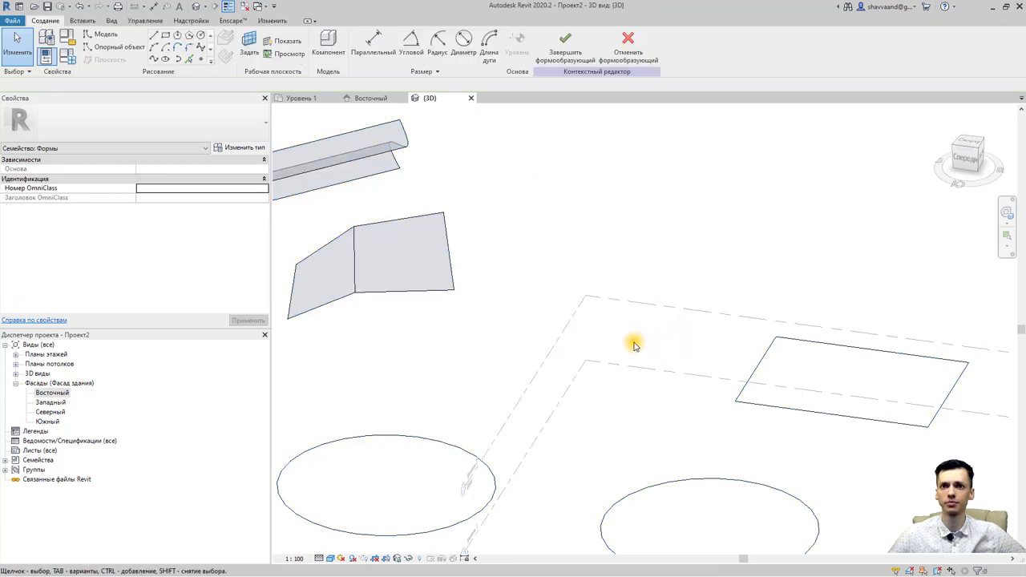
{"action": "middle_click_drag", "start_coordinate": [634, 339], "coordinate": [446, 326]}
{"action": "left_click", "coordinate": [556, 381]}
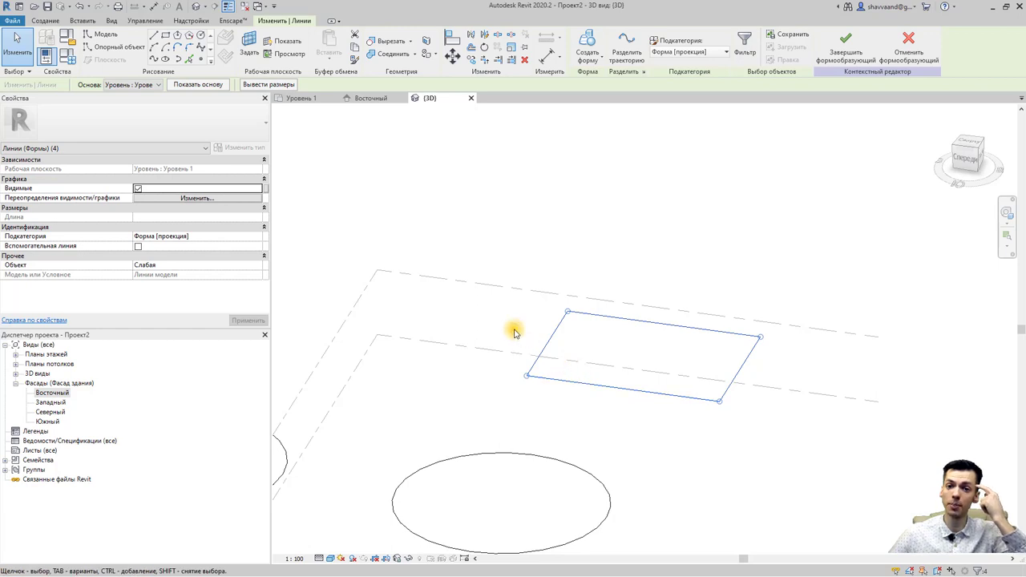
Extrude the rectangle into a 4000-high box with Объемная форма, then orbit to inspect it.
{"action": "left_click", "coordinate": [602, 57]}
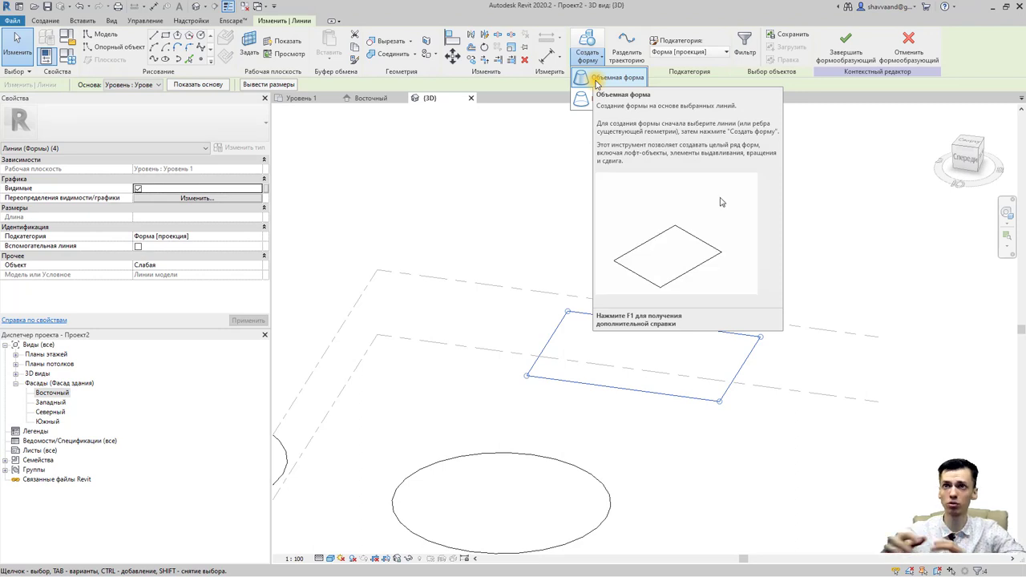
{"action": "left_click", "coordinate": [595, 80]}
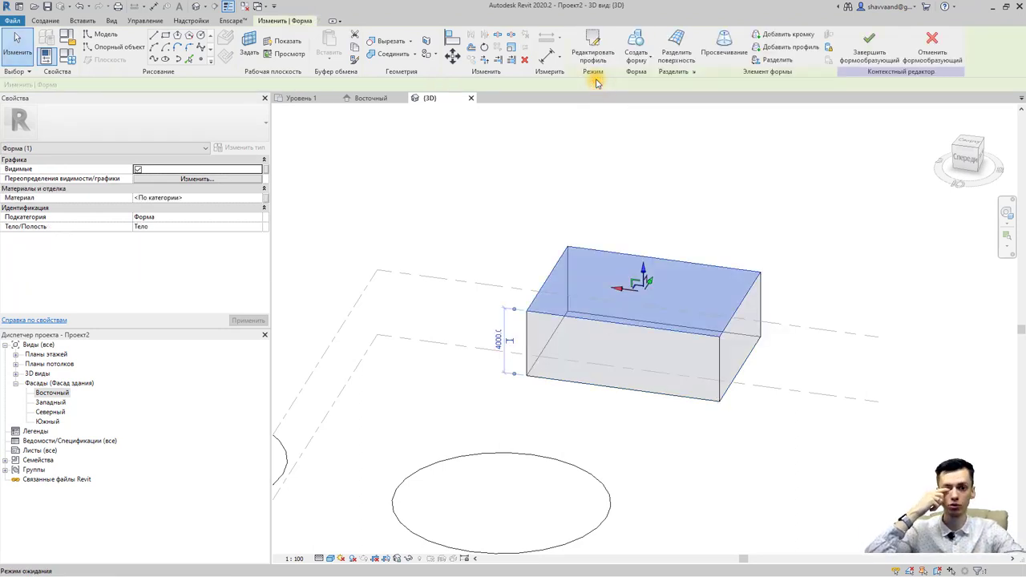
{"action": "left_click", "coordinate": [693, 180]}
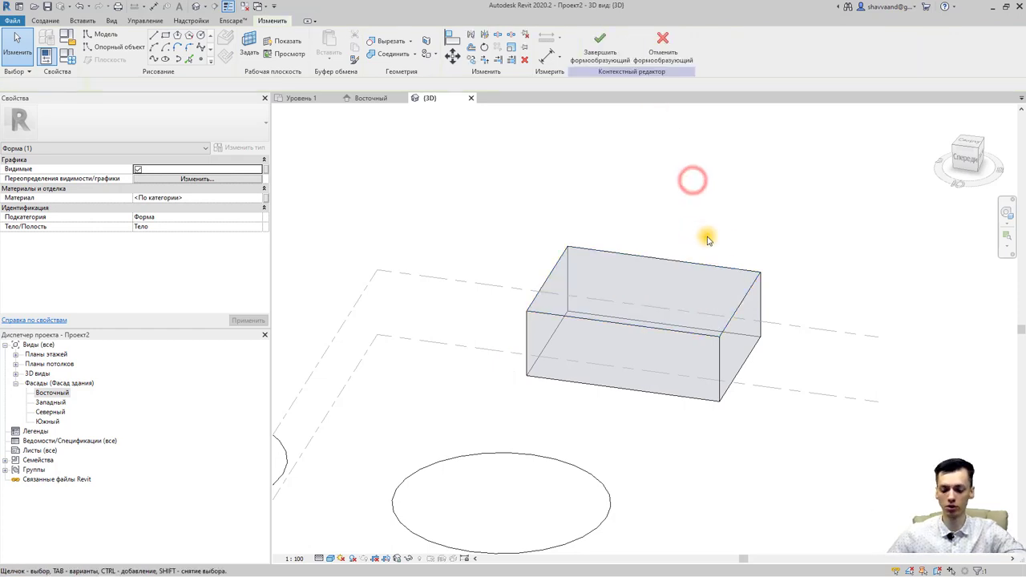
{"action": "mouse_move", "coordinate": [726, 256]}
{"action": "middle_mouse_down", "text": "shift"}
{"action": "mouse_move", "coordinate": [664, 268]}
{"action": "mouse_move", "coordinate": [687, 238]}
{"action": "middle_mouse_up", "text": "shift"}
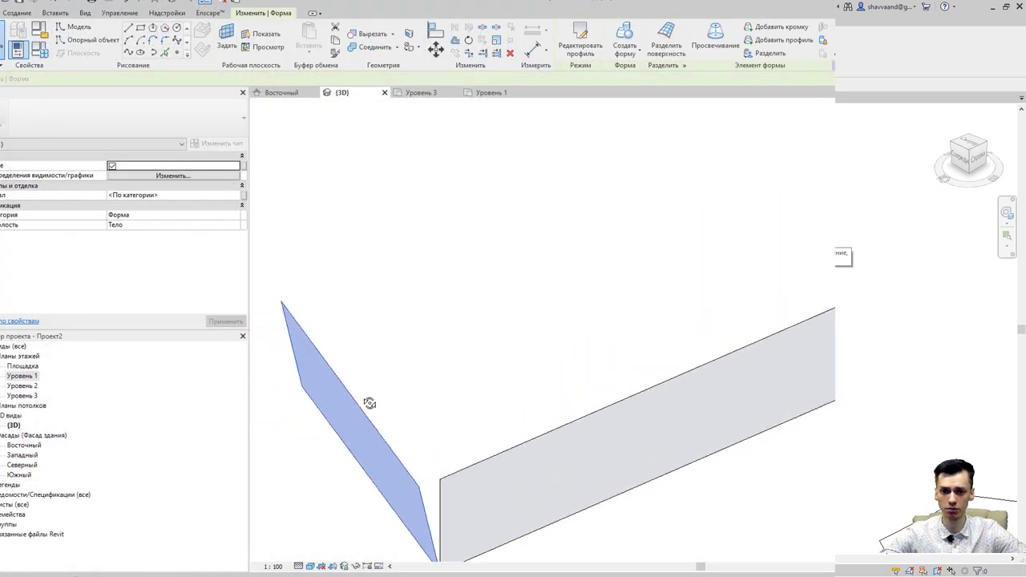
{"action": "mouse_move", "coordinate": [369, 403]}
{"action": "middle_mouse_down", "text": "shift"}
{"action": "mouse_move", "coordinate": [270, 417]}
{"action": "mouse_move", "coordinate": [367, 303]}
{"action": "mouse_move", "coordinate": [415, 296]}
{"action": "mouse_move", "coordinate": [478, 321]}
{"action": "mouse_move", "coordinate": [540, 401]}
{"action": "middle_mouse_up", "text": "shift"}
{"action": "middle_click_drag", "start_coordinate": [507, 400], "coordinate": [529, 377], "text": "shift"}
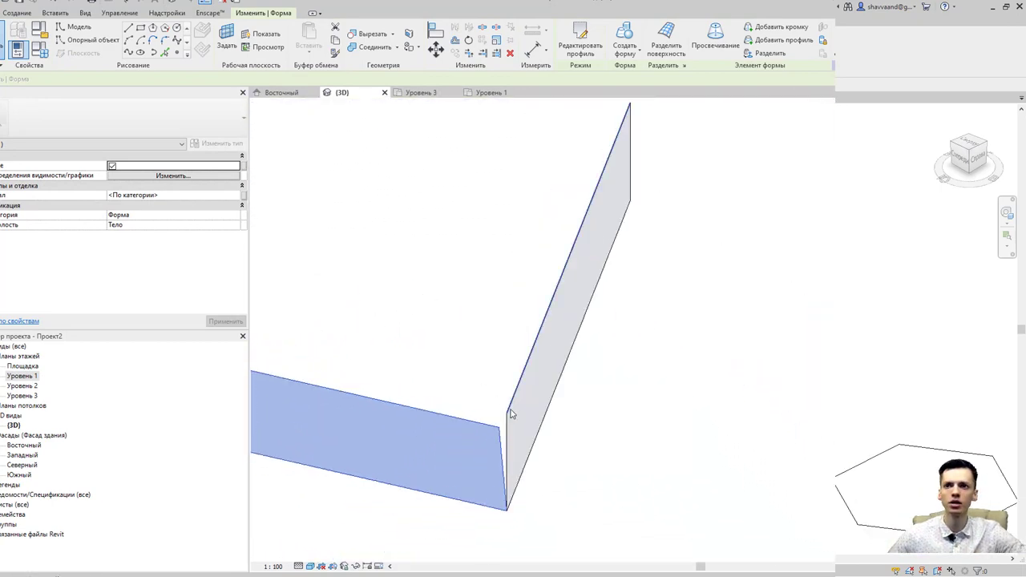
{"action": "scroll", "coordinate": [543, 235], "scroll_direction": "down", "scroll_amount": 5}
{"action": "key", "text": "Escape"}
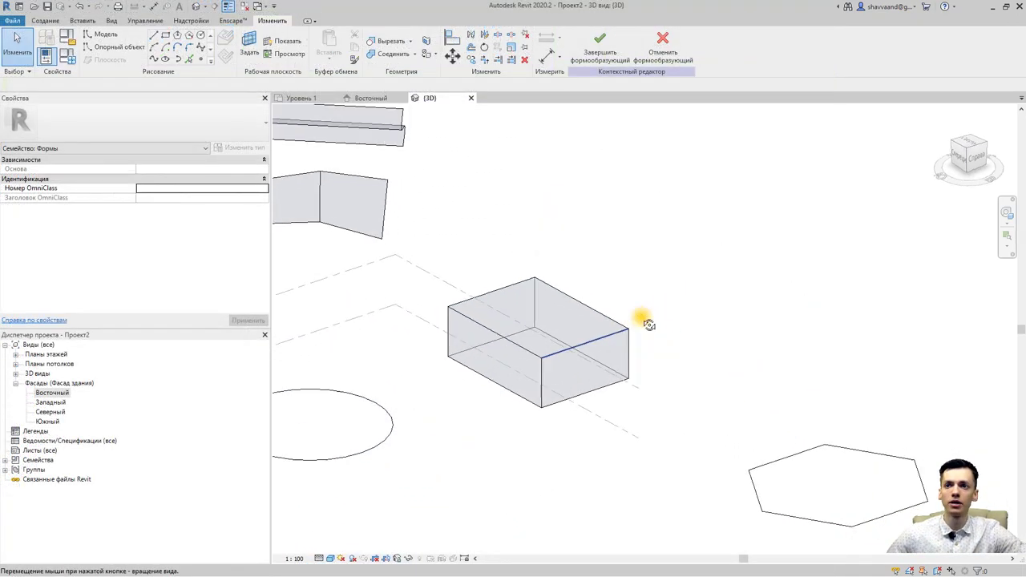
{"action": "middle_click_drag", "start_coordinate": [664, 341], "coordinate": [568, 343], "text": "shift"}
{"action": "scroll", "coordinate": [535, 332], "scroll_direction": "up", "scroll_amount": 3}
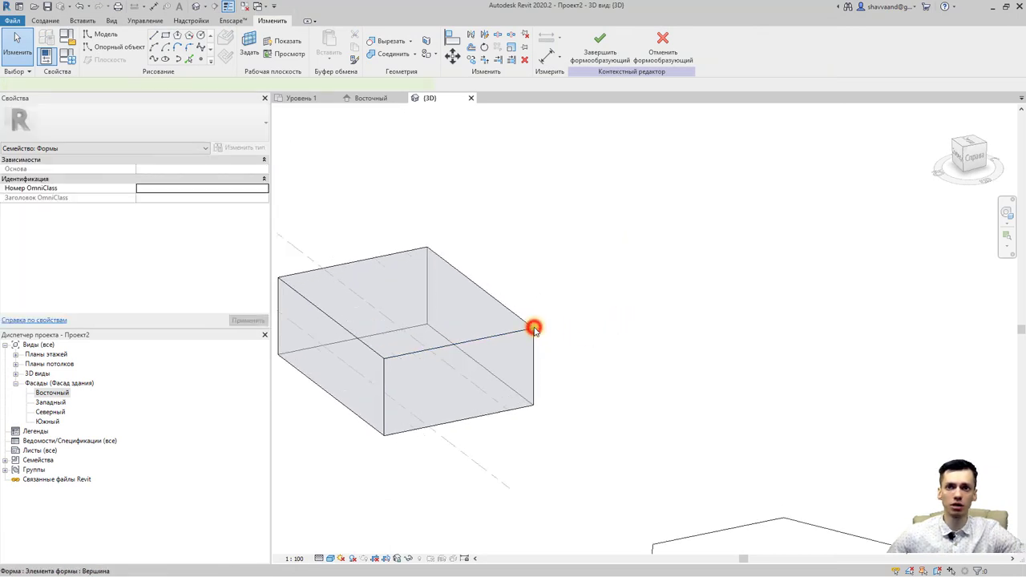
Drag the box's top right corner outward to slant its end, keeping the 4000 height.
{"action": "left_click", "coordinate": [534, 328]}
{"action": "left_click_drag", "start_coordinate": [550, 331], "coordinate": [566, 325]}
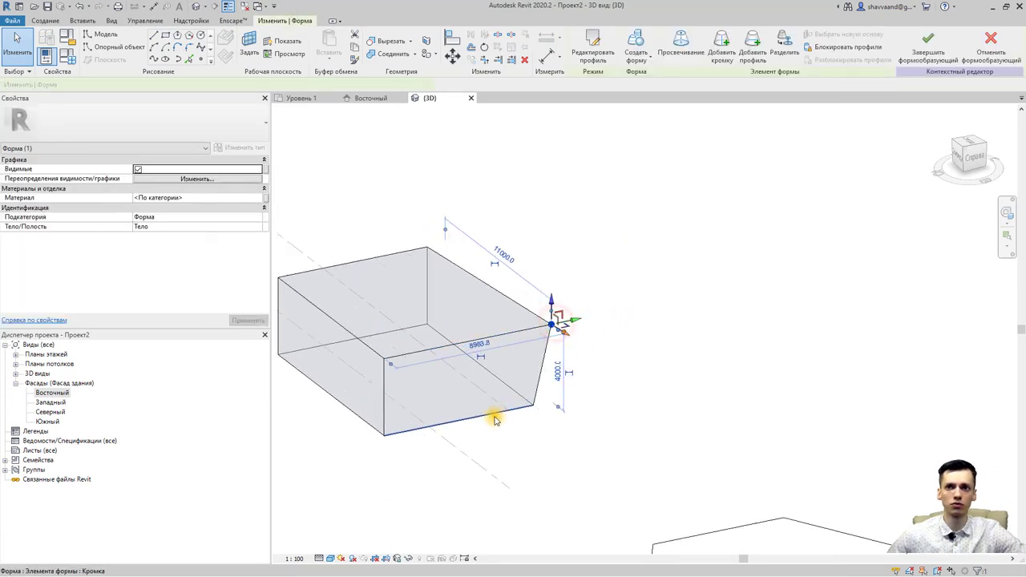
{"action": "left_click", "coordinate": [559, 373]}
{"action": "left_click", "coordinate": [677, 419]}
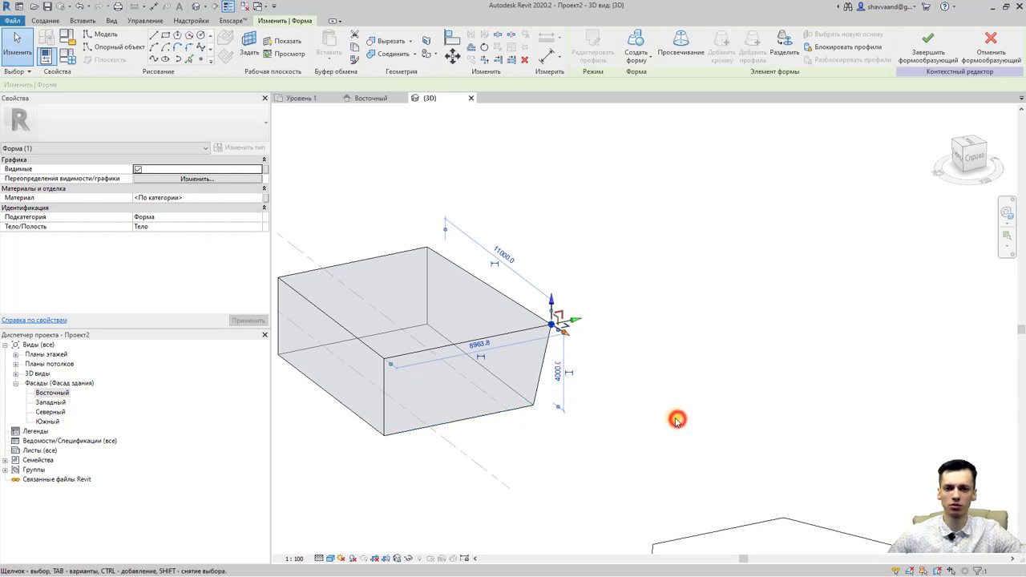
{"action": "key", "text": "Escape"}
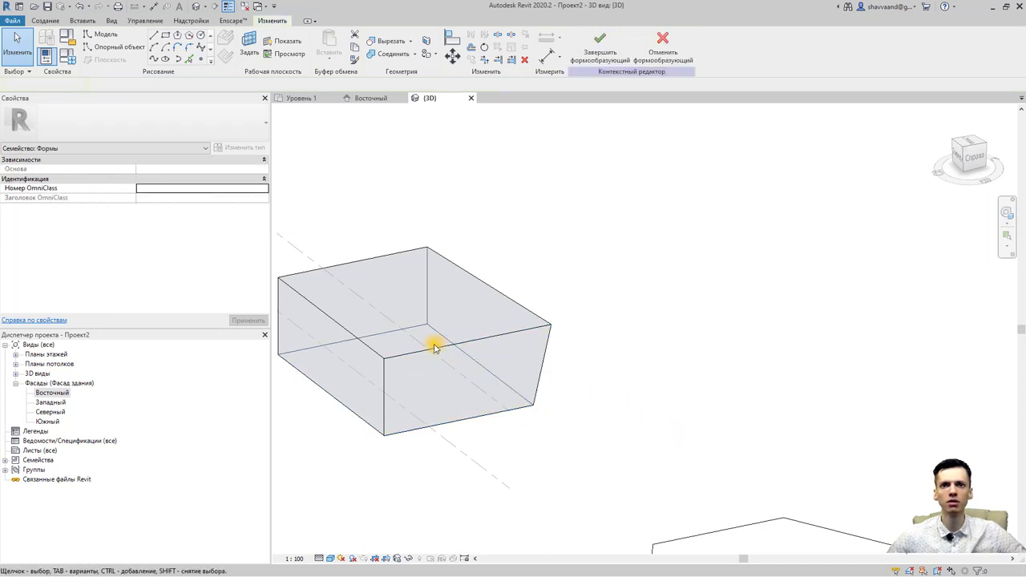
Push the top front edge back and pull the end face out to lengthen the box.
{"action": "left_click", "coordinate": [435, 350]}
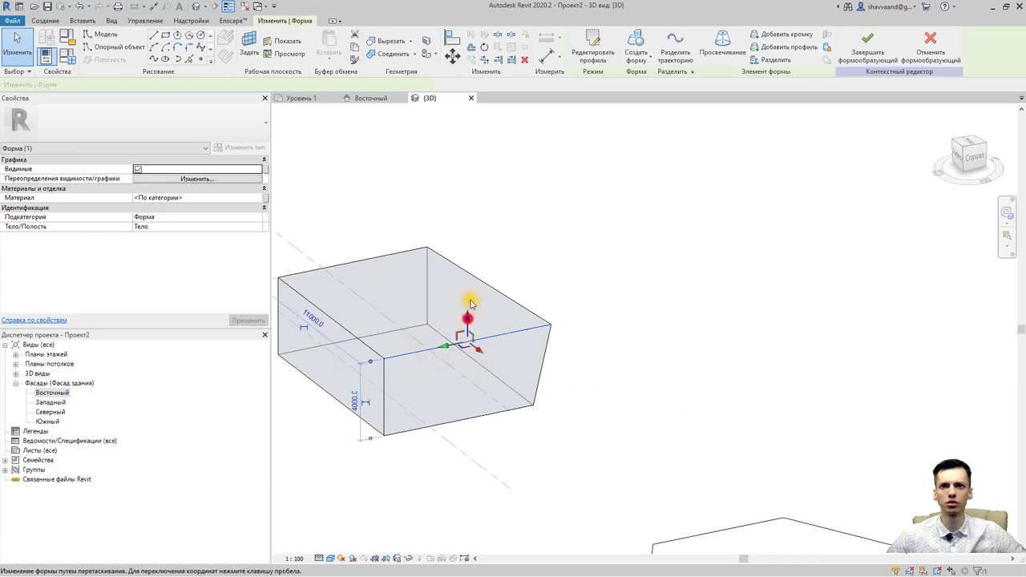
{"action": "left_click_drag", "start_coordinate": [467, 317], "coordinate": [480, 327]}
{"action": "mouse_move", "coordinate": [419, 414]}
{"action": "middle_mouse_down", "text": "shift"}
{"action": "mouse_move", "coordinate": [483, 415]}
{"action": "mouse_move", "coordinate": [521, 399]}
{"action": "middle_mouse_up", "text": "shift"}
{"action": "left_click", "coordinate": [521, 398]}
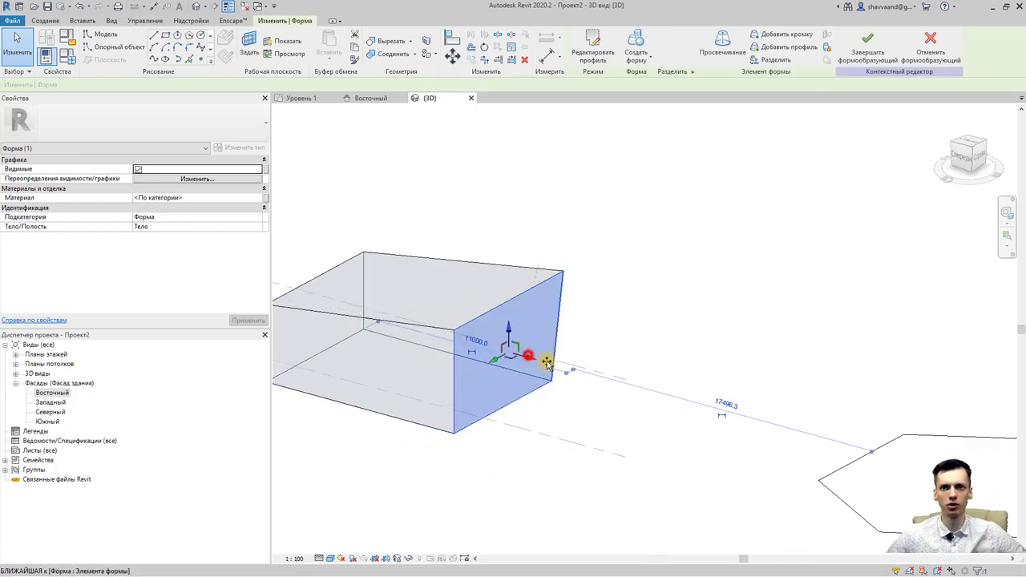
{"action": "left_click_drag", "start_coordinate": [516, 359], "coordinate": [535, 362]}
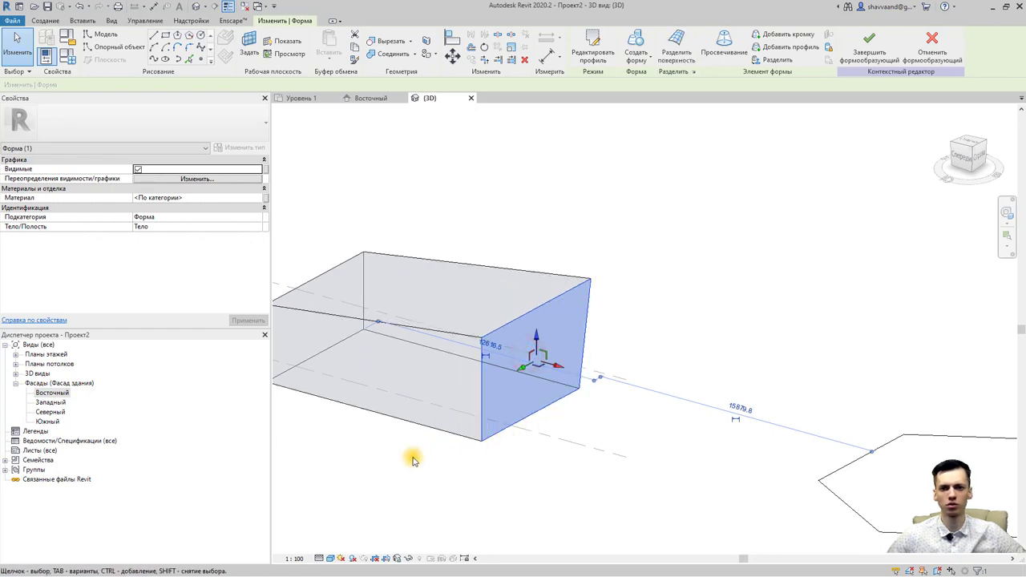
Extrude the box's top face as a solid form, then undo that extra extrusion.
{"action": "left_click", "coordinate": [339, 271]}
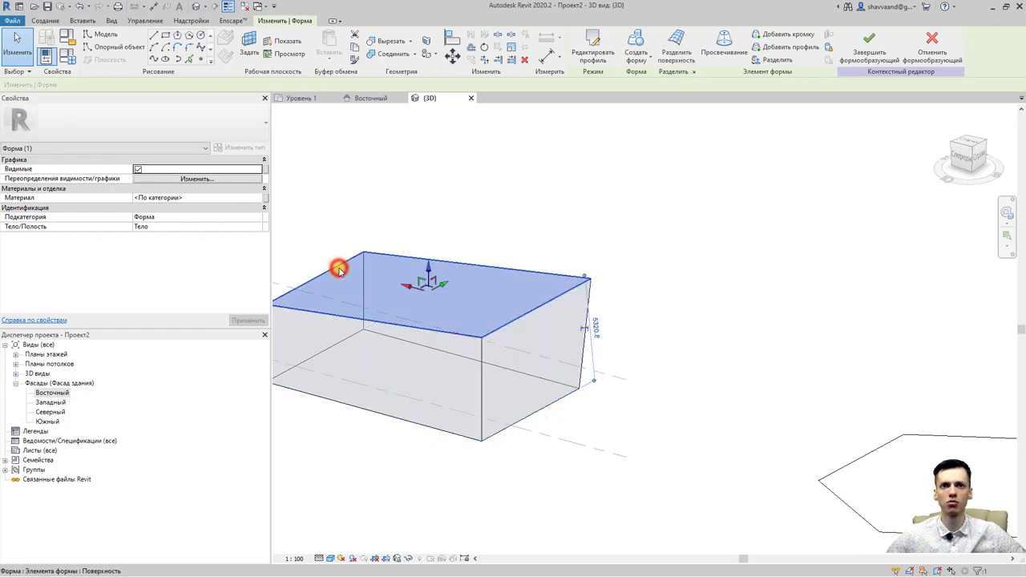
{"action": "left_click", "coordinate": [633, 58]}
{"action": "left_click", "coordinate": [634, 78]}
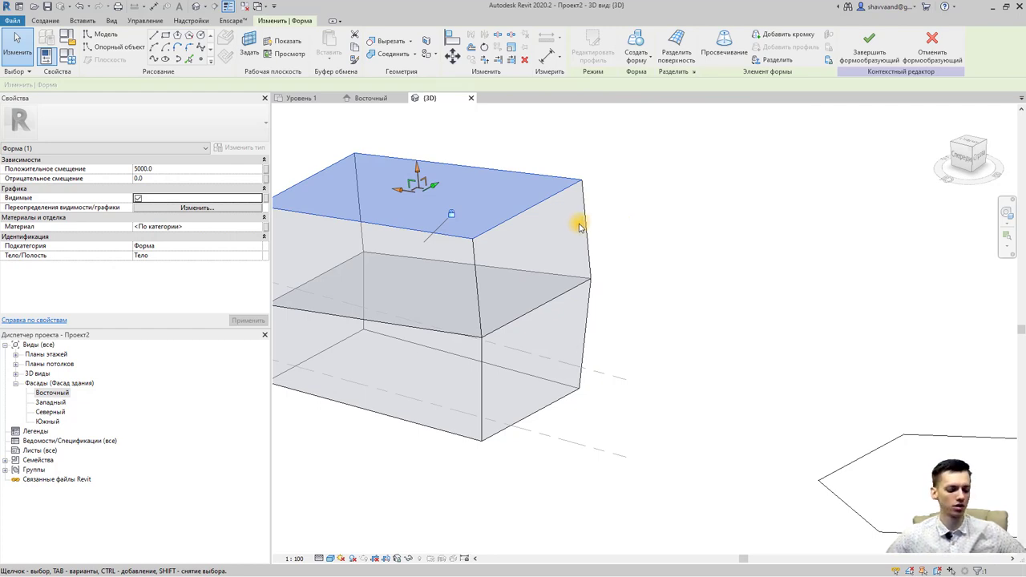
{"action": "left_click", "coordinate": [452, 216]}
{"action": "left_click", "coordinate": [698, 214]}
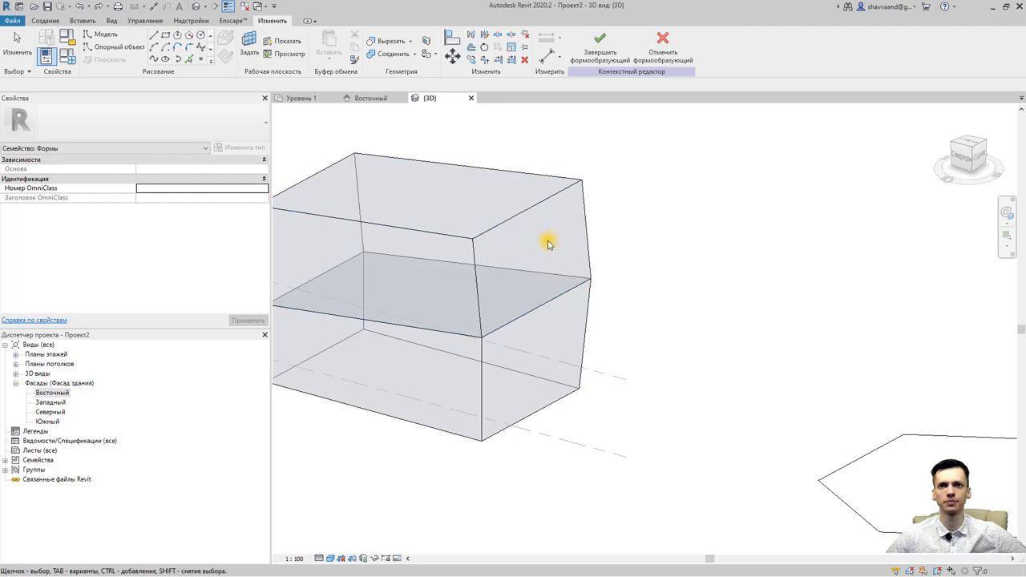
{"action": "key", "text": "ctrl+z"}
{"action": "middle_click_drag", "start_coordinate": [481, 320], "coordinate": [637, 317]}
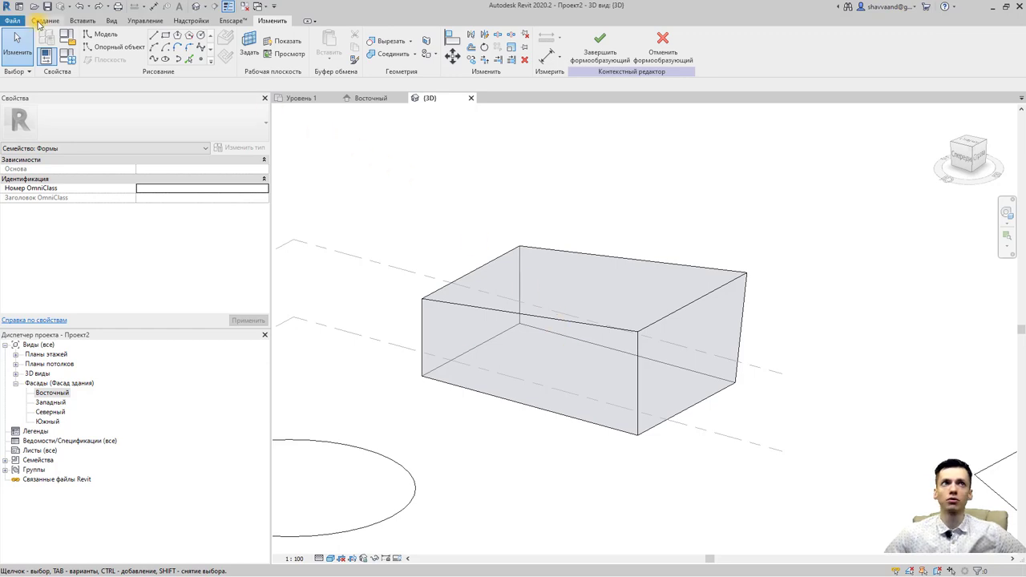
Add two horizontal profile loops around the box, one partway up and one near the base.
{"action": "left_click", "coordinate": [484, 308]}
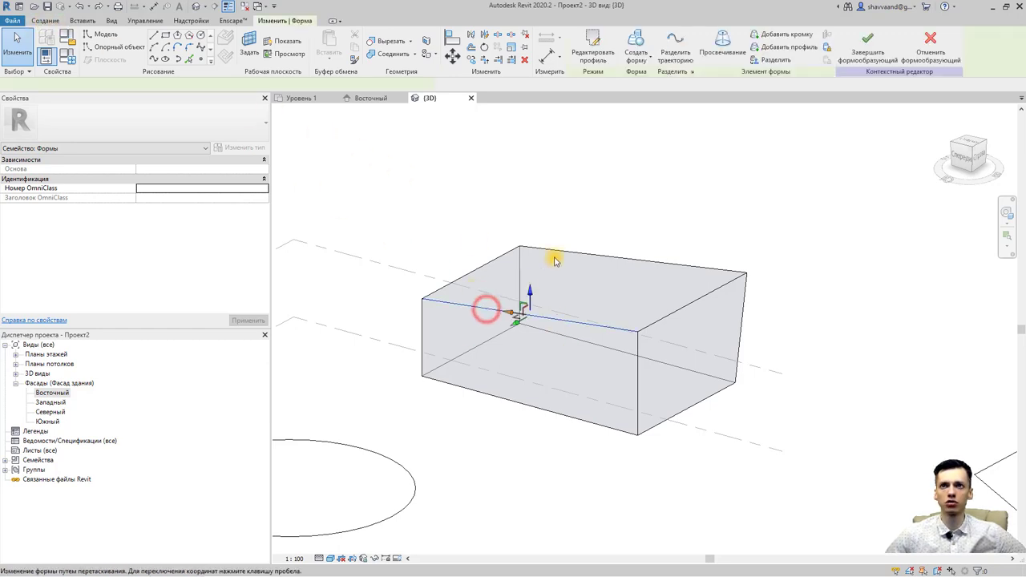
{"action": "left_click", "coordinate": [790, 46]}
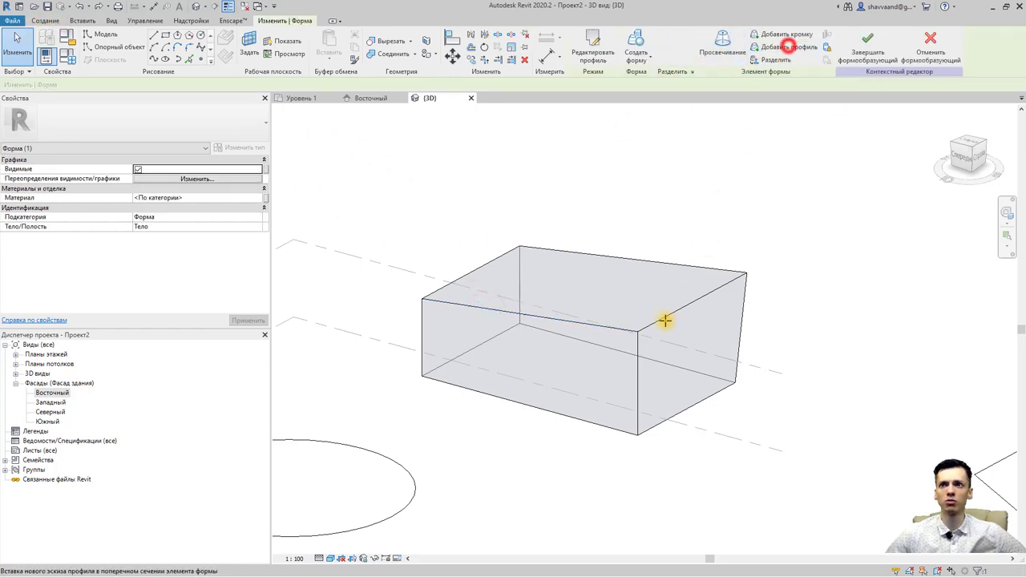
{"action": "left_click", "coordinate": [635, 366]}
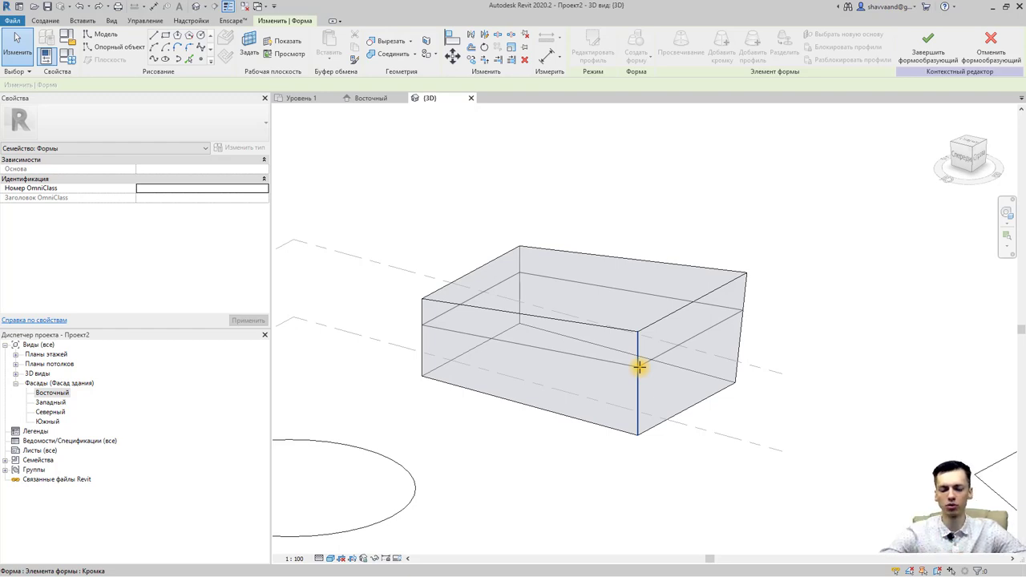
{"action": "key", "text": "Tab"}
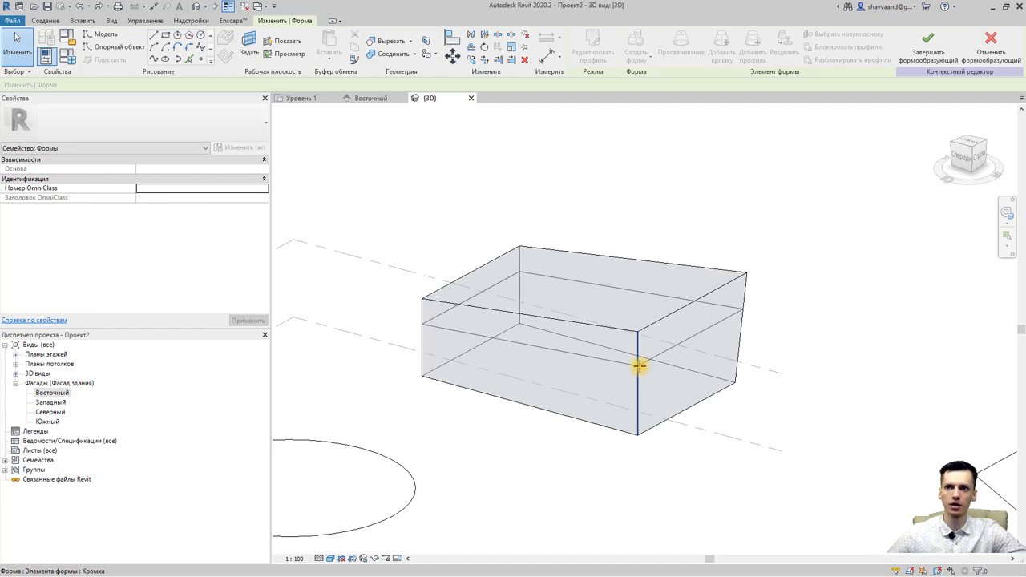
{"action": "left_click", "coordinate": [638, 366]}
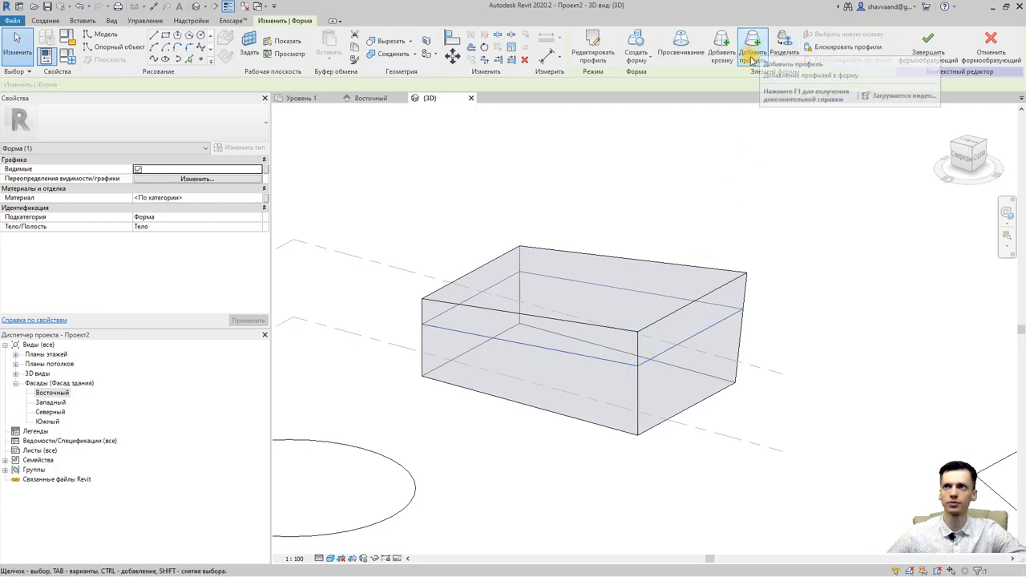
{"action": "left_click", "coordinate": [752, 51]}
{"action": "left_click", "coordinate": [637, 406]}
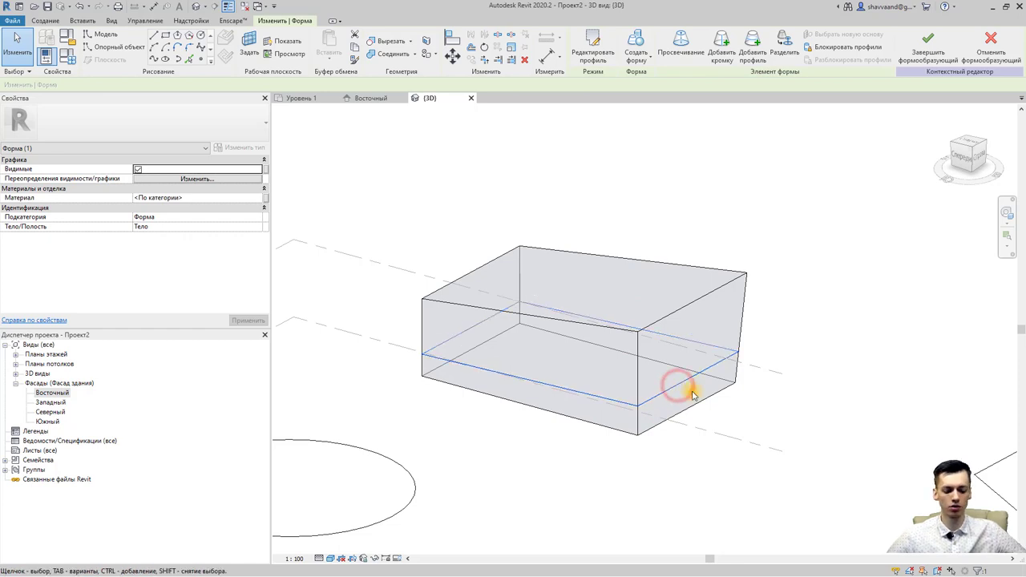
{"action": "left_click", "coordinate": [774, 402]}
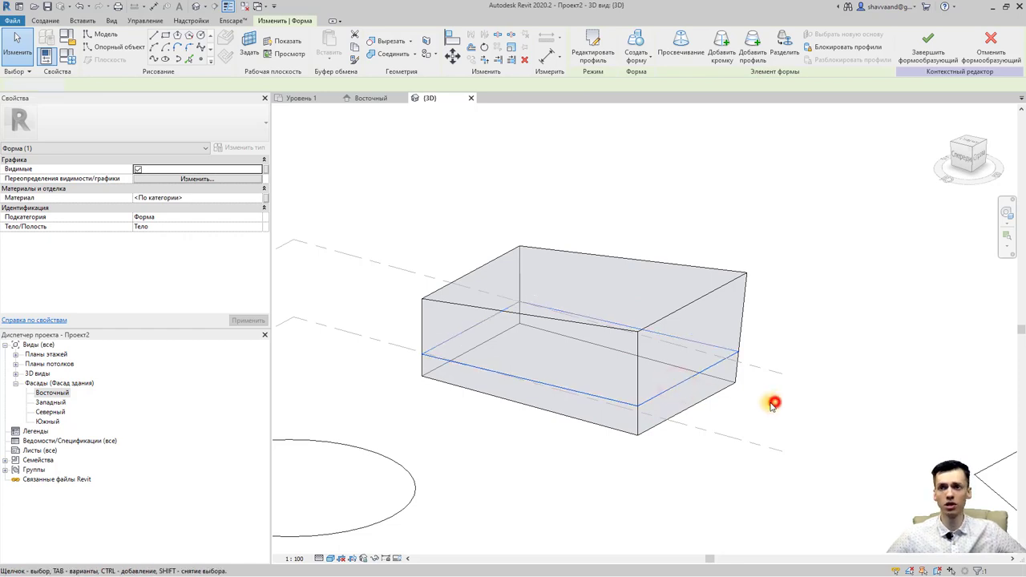
Push the lower front profile edge back and drag the back face's edge to curve both faces.
{"action": "left_click", "coordinate": [712, 386]}
{"action": "left_click_drag", "start_coordinate": [698, 382], "coordinate": [658, 369]}
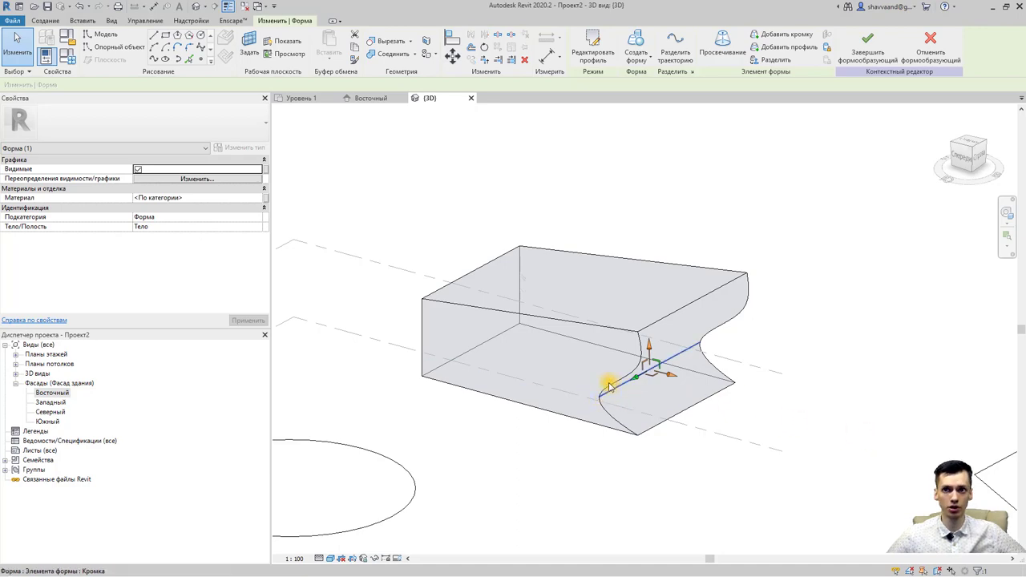
{"action": "mouse_move", "coordinate": [654, 417]}
{"action": "middle_mouse_down", "text": "shift"}
{"action": "mouse_move", "coordinate": [847, 419]}
{"action": "mouse_move", "coordinate": [705, 428]}
{"action": "mouse_move", "coordinate": [609, 410]}
{"action": "middle_mouse_up", "text": "shift"}
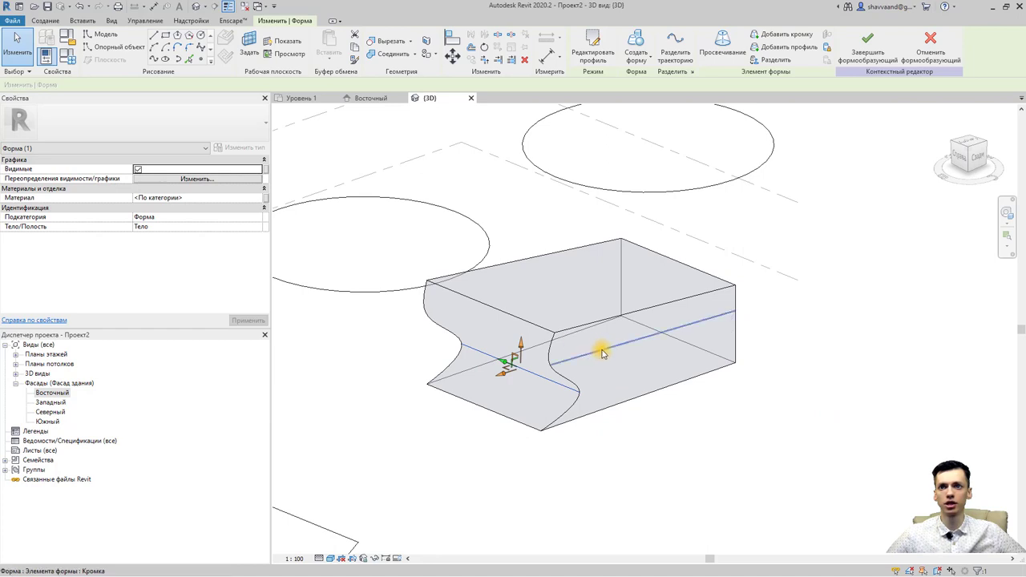
{"action": "left_click_drag", "start_coordinate": [599, 348], "coordinate": [682, 359]}
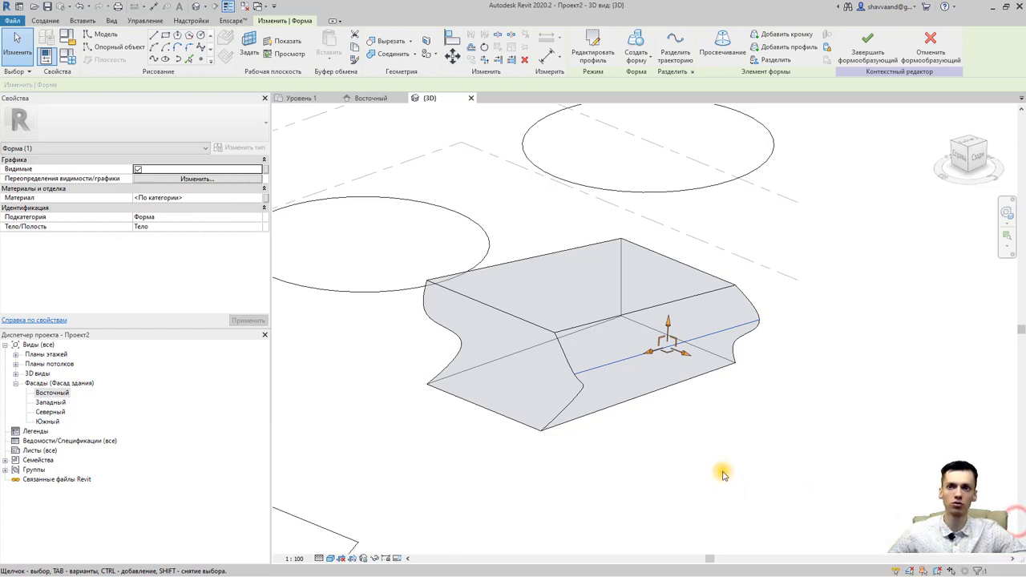
{"action": "left_click_drag", "start_coordinate": [685, 358], "coordinate": [706, 376]}
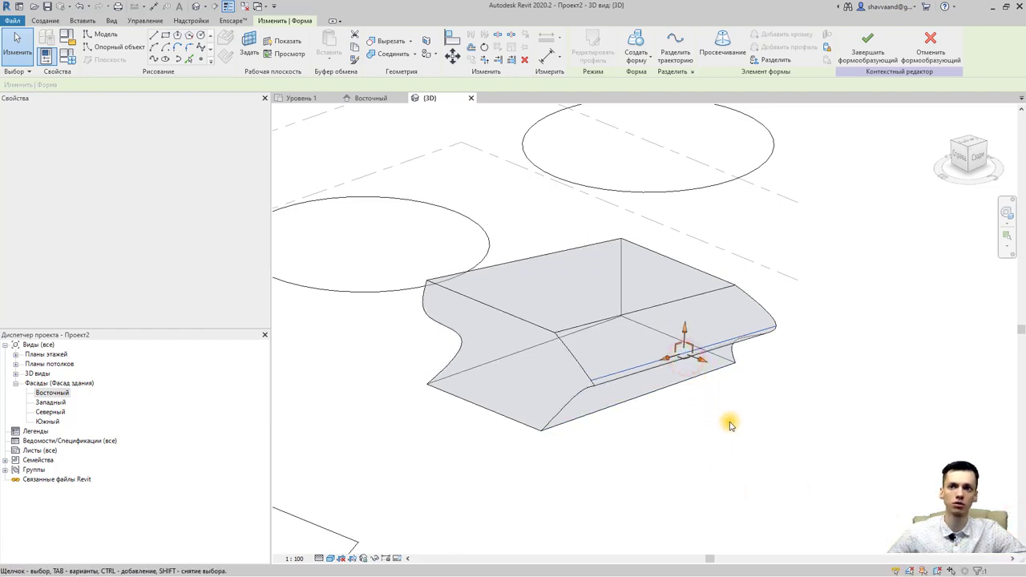
Push the lower edge outward to deepen the bulge, then move the lower front edge, triggering the form error.
{"action": "mouse_move", "coordinate": [739, 473]}
{"action": "middle_mouse_down", "text": "shift"}
{"action": "mouse_move", "coordinate": [716, 393]}
{"action": "mouse_move", "coordinate": [596, 412]}
{"action": "mouse_move", "coordinate": [488, 350]}
{"action": "mouse_move", "coordinate": [549, 346]}
{"action": "middle_mouse_up", "text": "shift"}
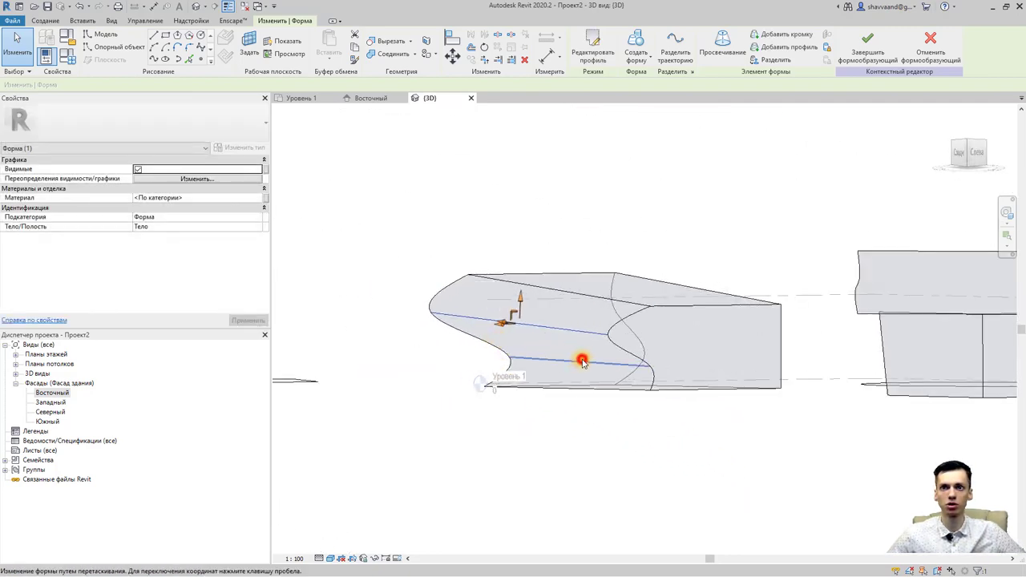
{"action": "left_click", "coordinate": [580, 363]}
{"action": "left_click_drag", "start_coordinate": [567, 367], "coordinate": [597, 361]}
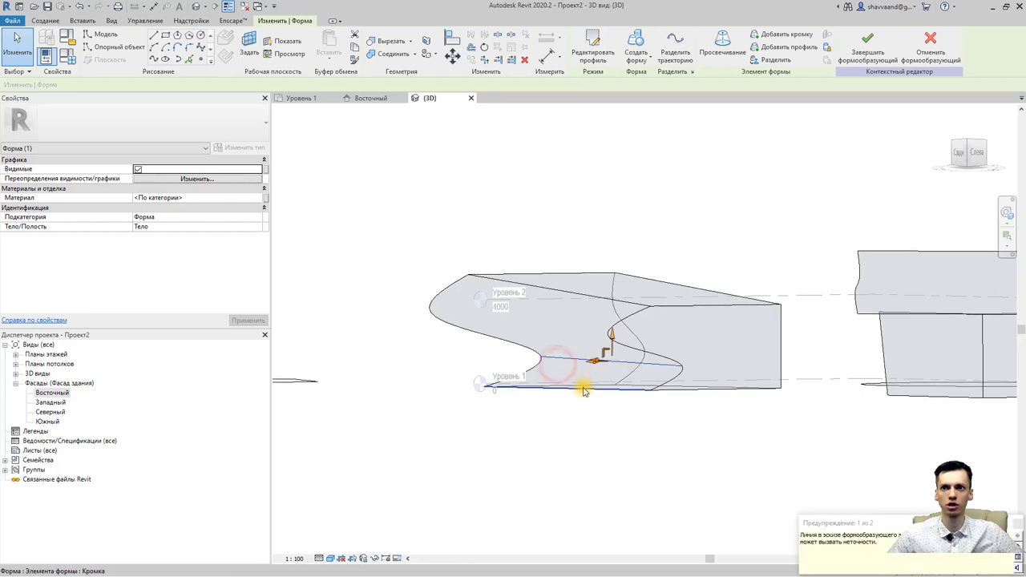
{"action": "mouse_move", "coordinate": [800, 448]}
{"action": "middle_mouse_down", "text": "shift"}
{"action": "mouse_move", "coordinate": [733, 465]}
{"action": "mouse_move", "coordinate": [728, 448]}
{"action": "mouse_move", "coordinate": [767, 532]}
{"action": "middle_mouse_up", "text": "shift"}
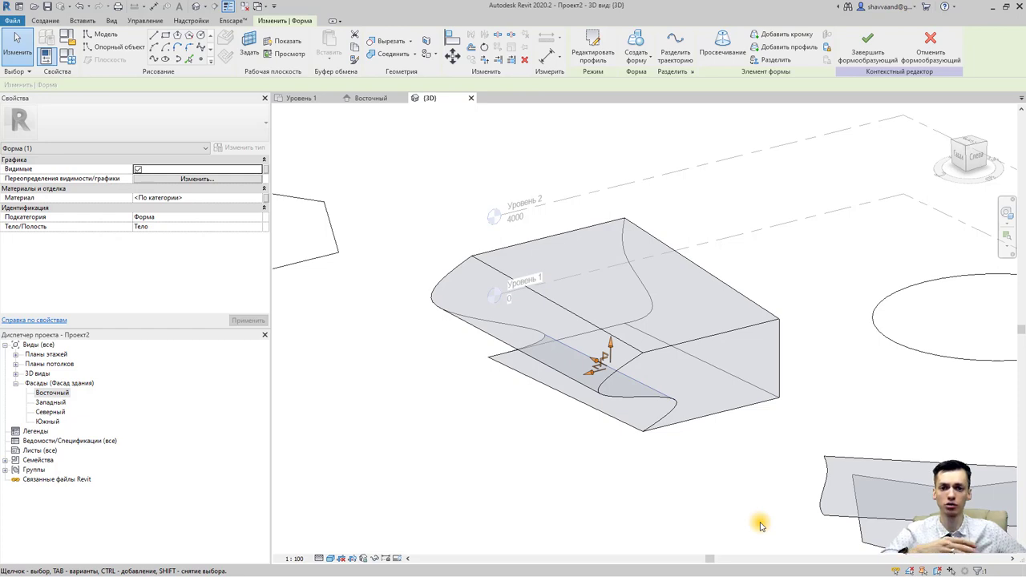
{"action": "left_click", "coordinate": [751, 387]}
{"action": "left_click_drag", "start_coordinate": [744, 401], "coordinate": [745, 393]}
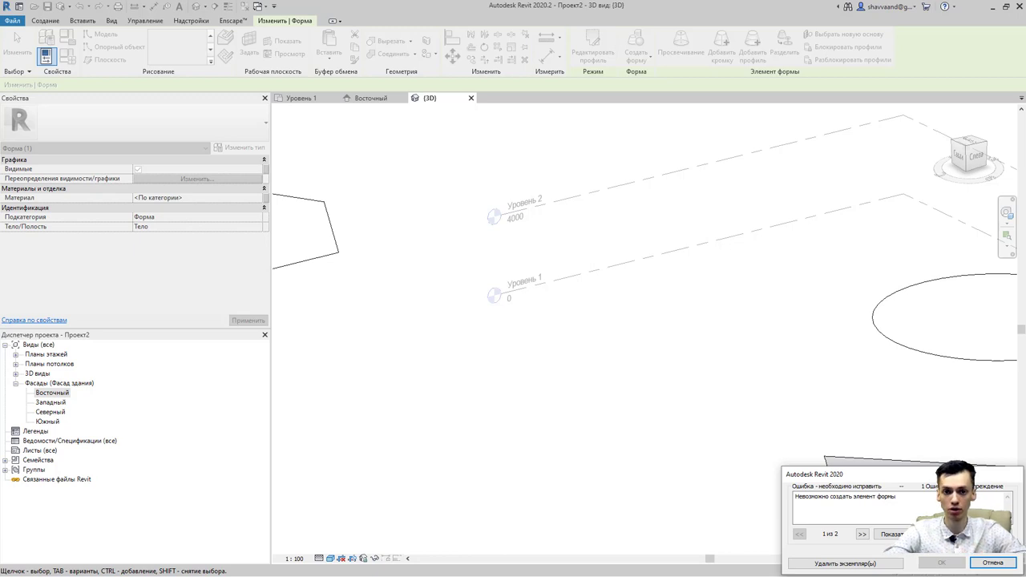
{"action": "left_click", "coordinate": [993, 564]}
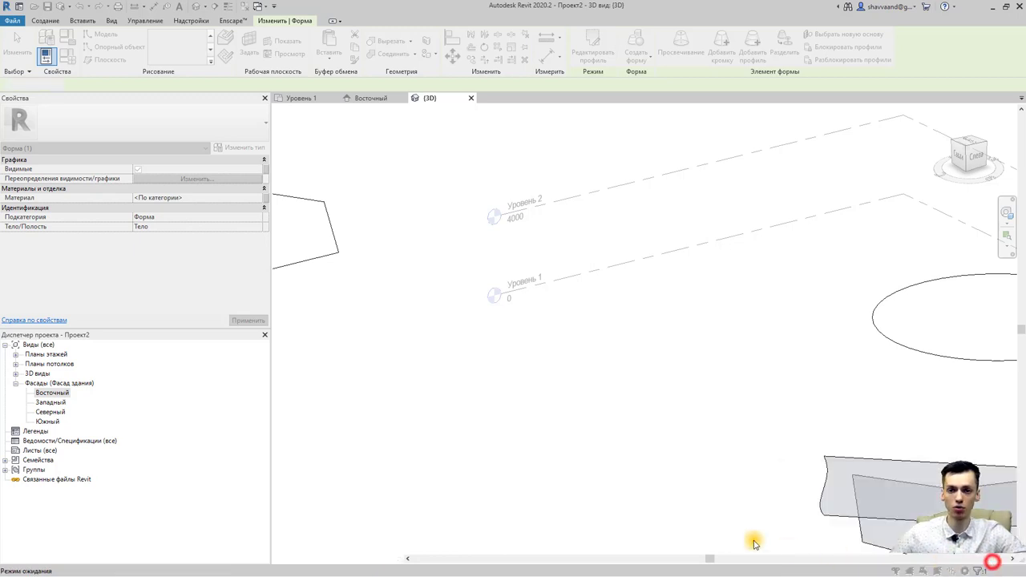
Pull the lower front edge inward, cancelling the failed over-far move so the curved front remains.
{"action": "key", "text": "Escape"}
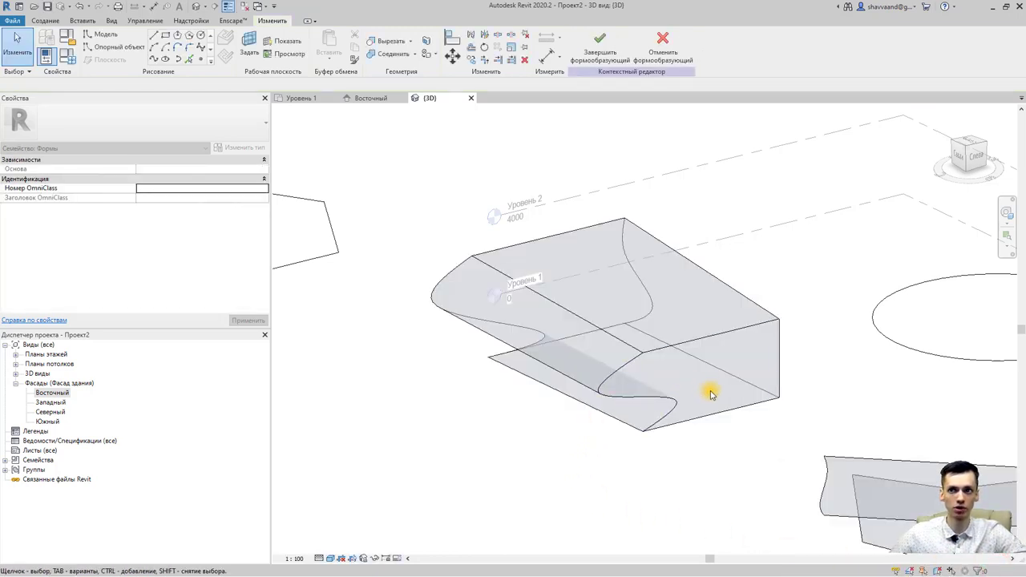
{"action": "left_click", "coordinate": [715, 399]}
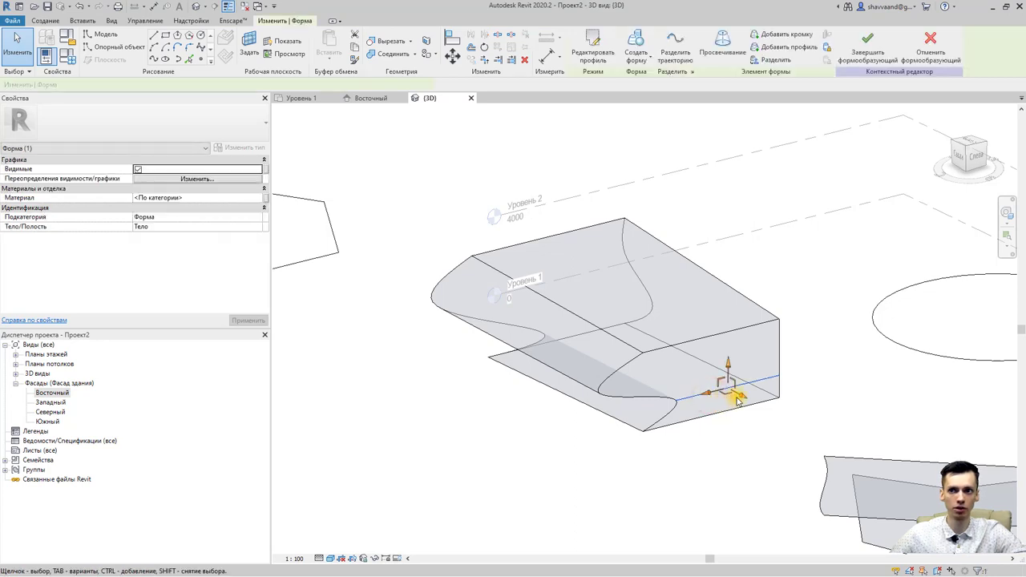
{"action": "left_click_drag", "start_coordinate": [753, 405], "coordinate": [713, 381]}
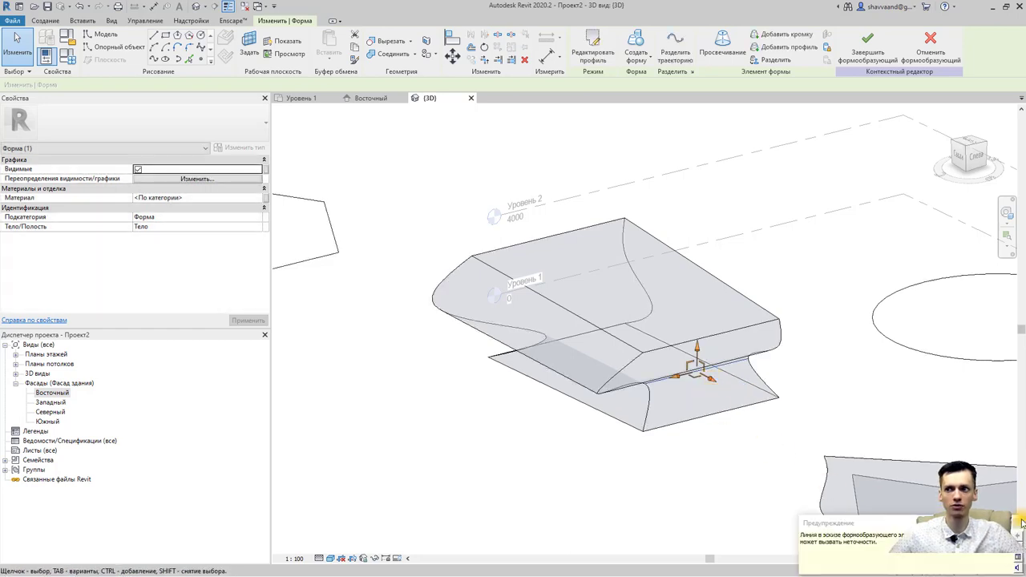
{"action": "mouse_move", "coordinate": [708, 503]}
{"action": "middle_mouse_down", "text": "shift"}
{"action": "mouse_move", "coordinate": [787, 427]}
{"action": "mouse_move", "coordinate": [738, 326]}
{"action": "middle_mouse_up", "text": "shift"}
{"action": "mouse_move", "coordinate": [724, 364]}
{"action": "left_mouse_down"}
{"action": "mouse_move", "coordinate": [805, 371]}
{"action": "mouse_move", "coordinate": [797, 365]}
{"action": "left_mouse_up"}
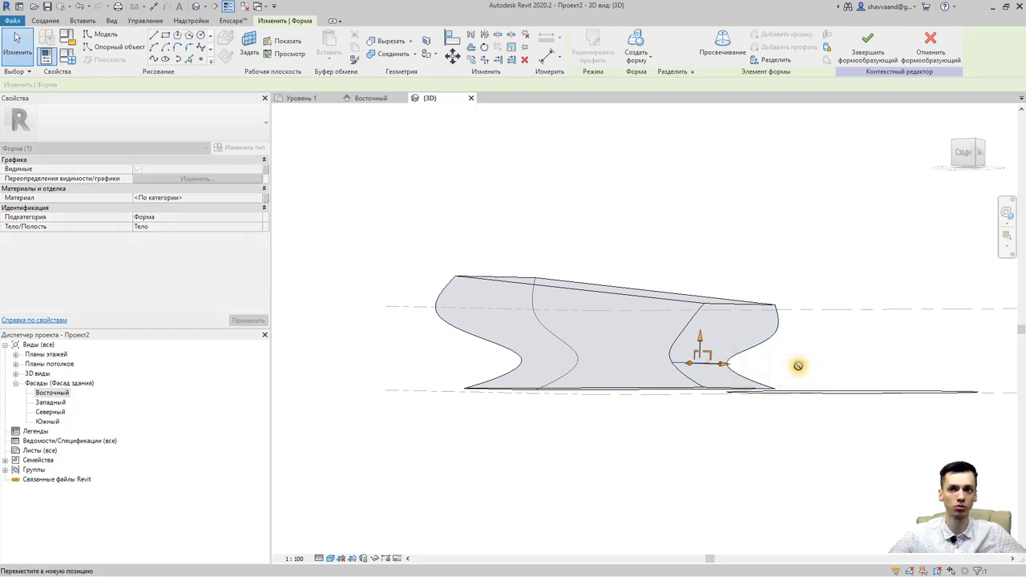
{"action": "left_click", "coordinate": [798, 365]}
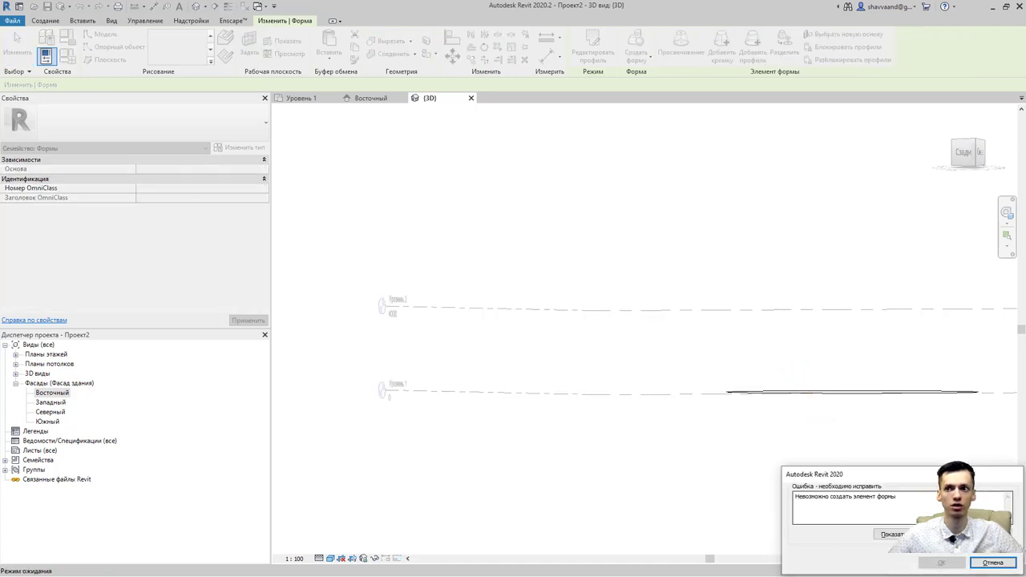
{"action": "left_click", "coordinate": [994, 565]}
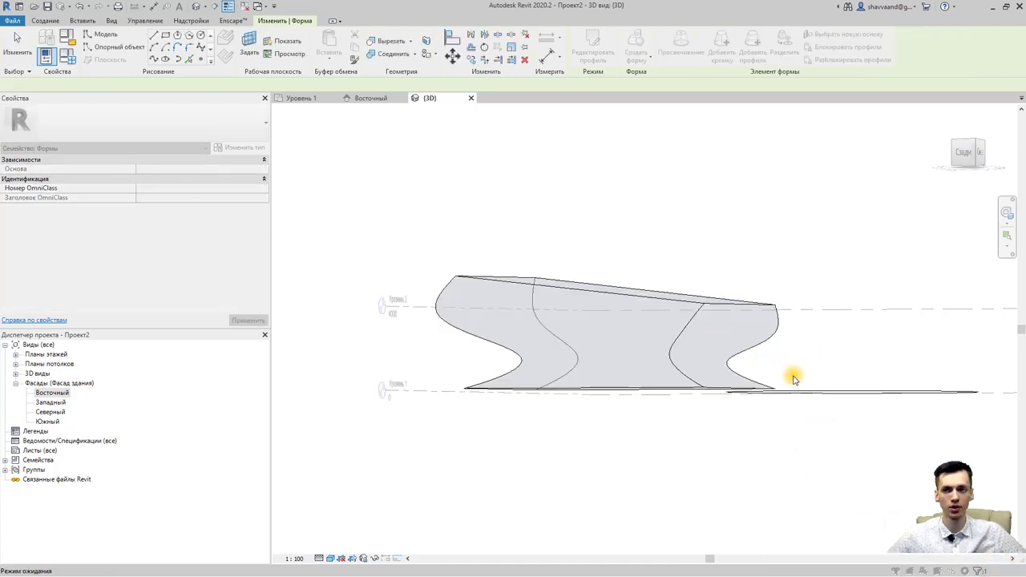
{"action": "key", "text": "Escape"}
{"action": "middle_click_drag", "start_coordinate": [763, 394], "coordinate": [681, 376], "text": "shift"}
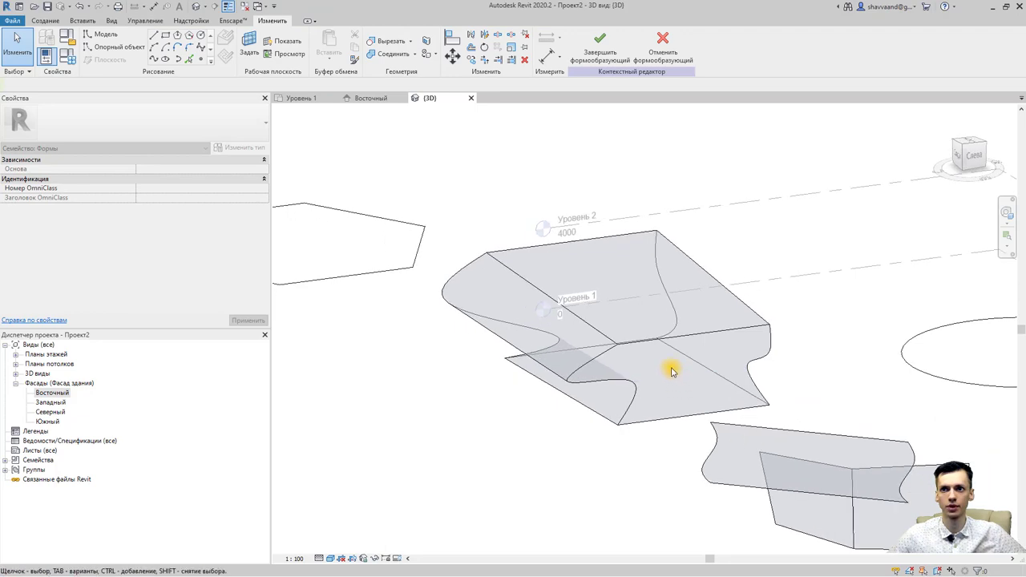
{"action": "left_click", "coordinate": [671, 369]}
{"action": "mouse_move", "coordinate": [775, 360]}
{"action": "middle_mouse_down", "text": "shift"}
{"action": "mouse_move", "coordinate": [700, 366]}
{"action": "mouse_move", "coordinate": [703, 348]}
{"action": "middle_mouse_up", "text": "shift"}
{"action": "left_click", "coordinate": [703, 349]}
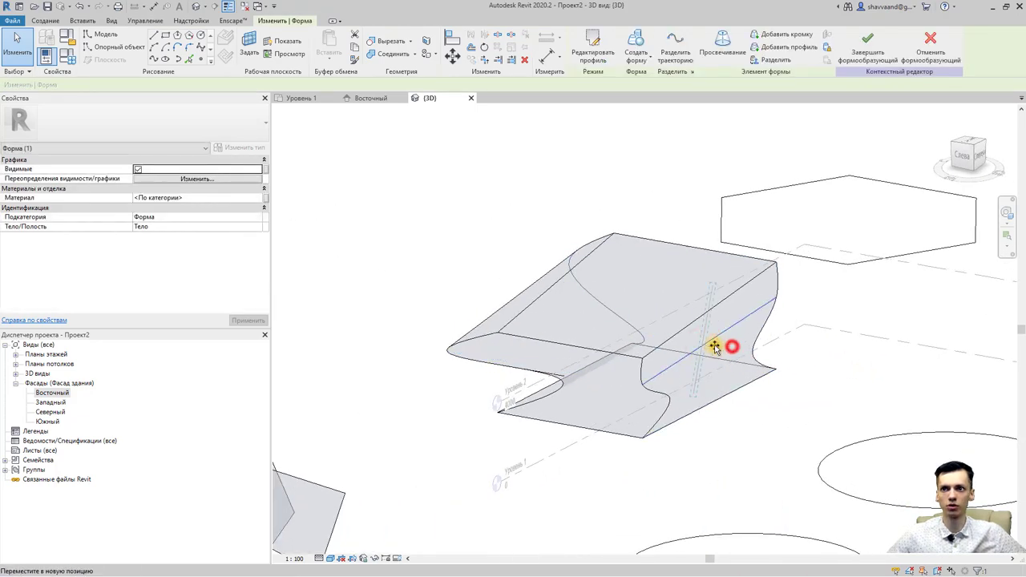
{"action": "mouse_move", "coordinate": [703, 398]}
{"action": "middle_mouse_down", "text": "shift"}
{"action": "mouse_move", "coordinate": [682, 390]}
{"action": "mouse_move", "coordinate": [524, 401]}
{"action": "mouse_move", "coordinate": [584, 412]}
{"action": "middle_mouse_up", "text": "shift"}
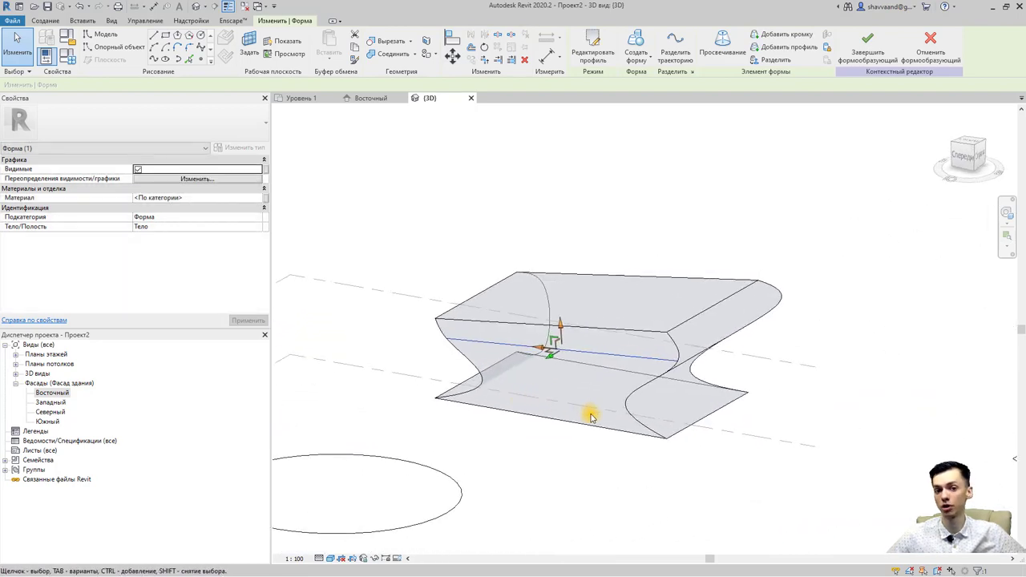
{"action": "scroll", "coordinate": [591, 416], "scroll_direction": "down", "scroll_amount": 3}
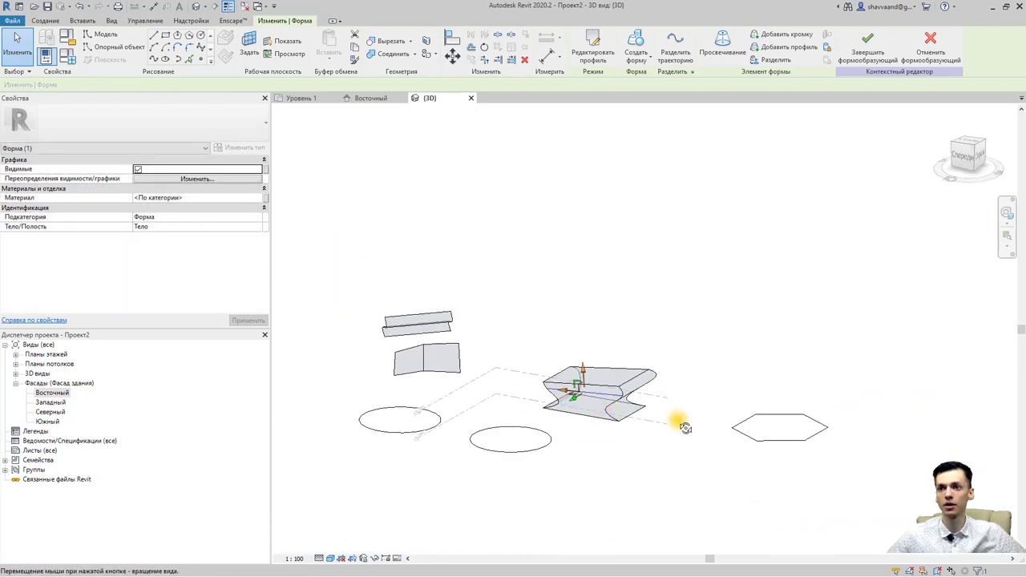
{"action": "middle_click_drag", "start_coordinate": [678, 419], "coordinate": [732, 457], "text": "shift"}
Extrude the hexagon sketch into a solid form and raise its top face.
{"action": "left_click", "coordinate": [750, 455]}
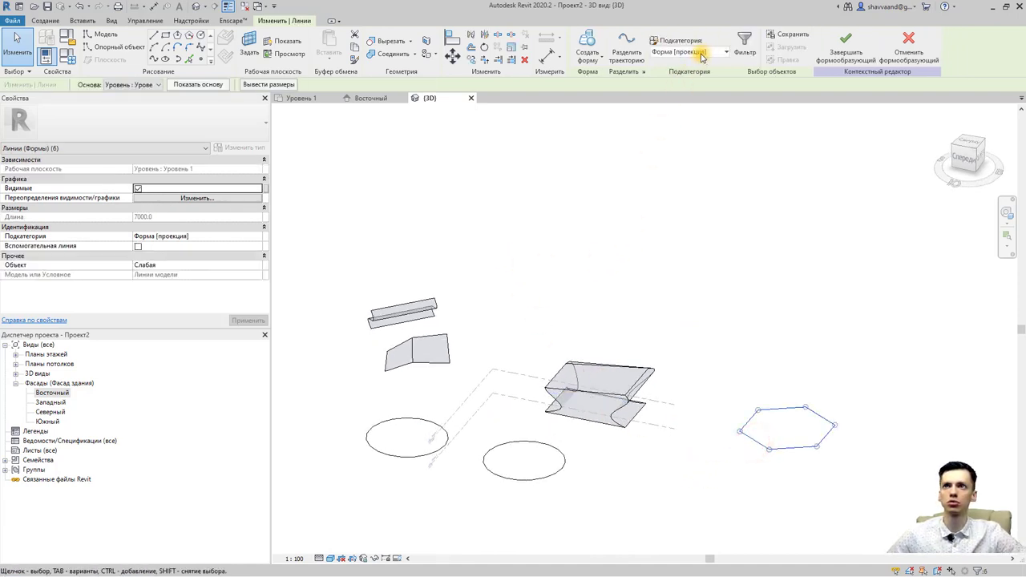
{"action": "left_click", "coordinate": [596, 84]}
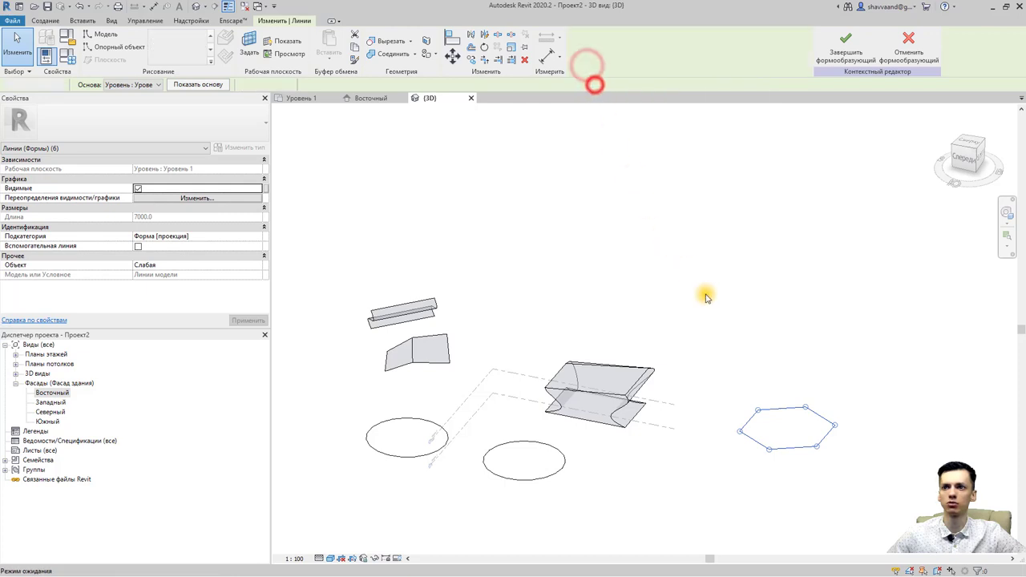
{"action": "left_click", "coordinate": [764, 391]}
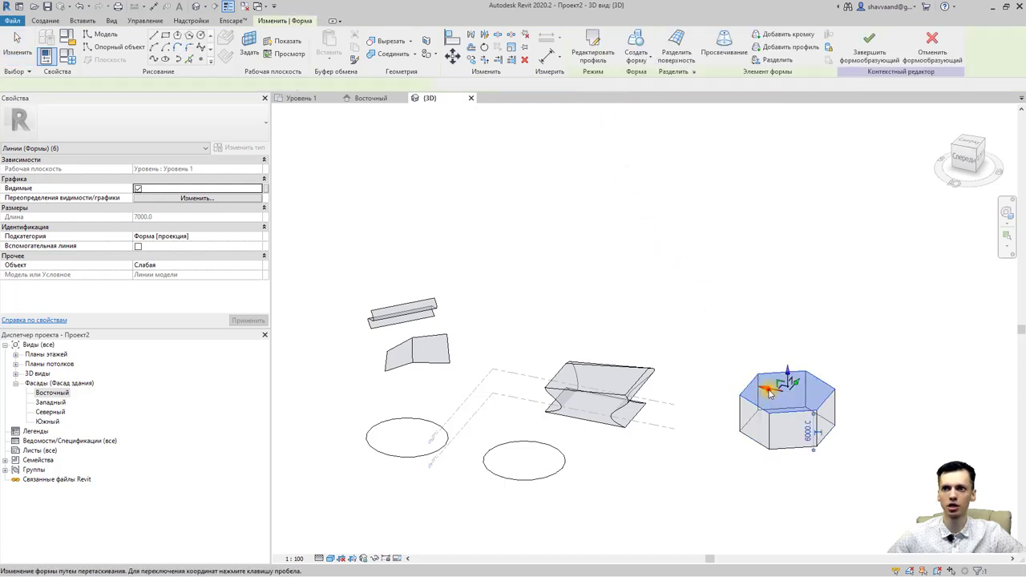
{"action": "left_click", "coordinate": [815, 452]}
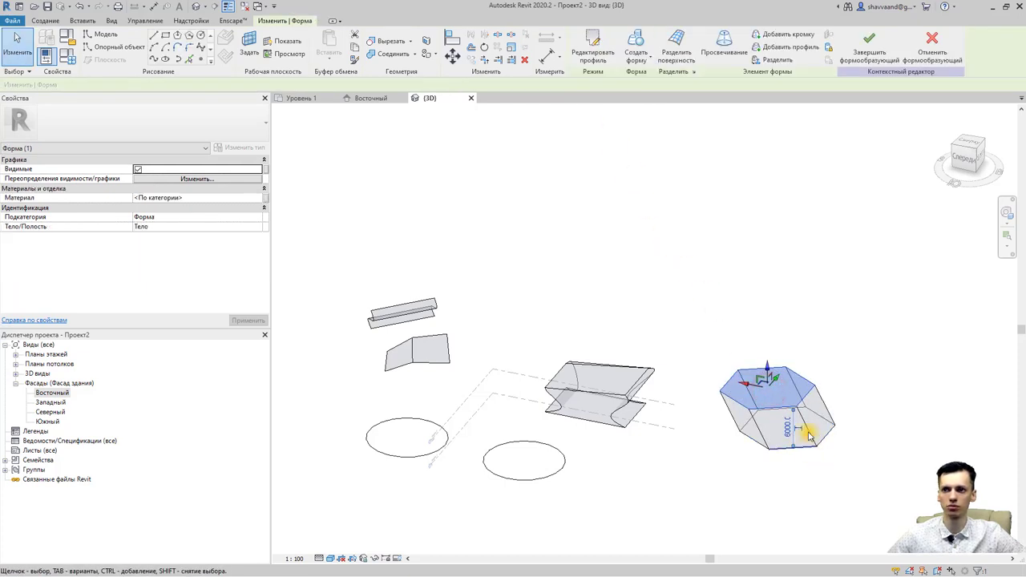
{"action": "left_click_drag", "start_coordinate": [783, 371], "coordinate": [767, 363]}
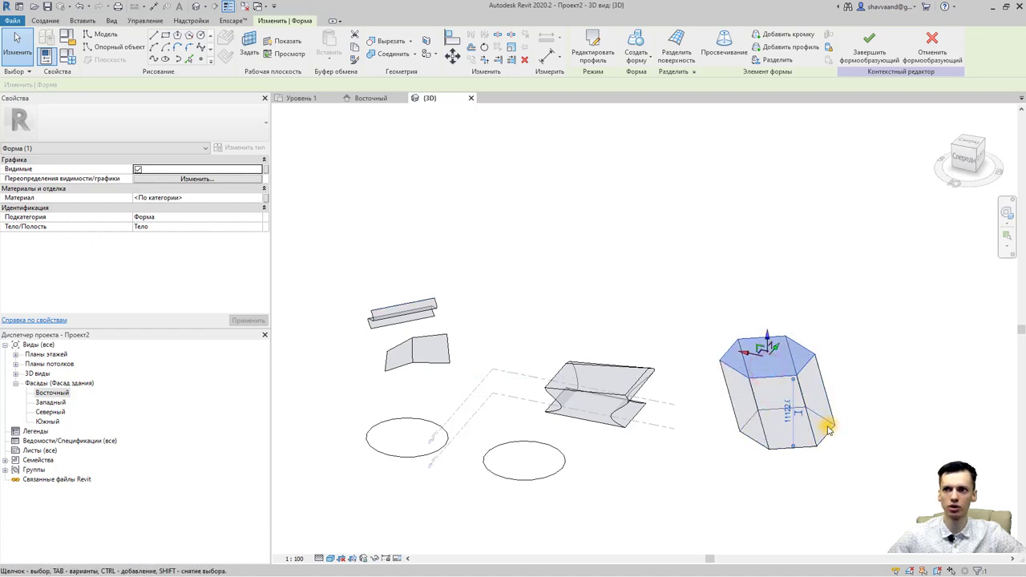
Push the hexagonal form's right face outward and pull its top-left corner to the left.
{"action": "left_click_drag", "start_coordinate": [829, 424], "coordinate": [849, 407]}
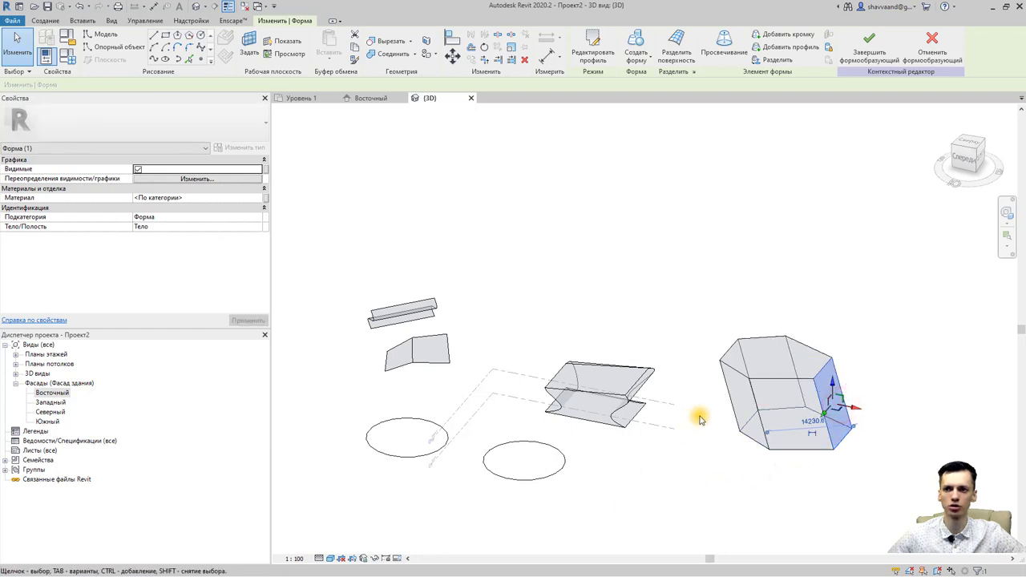
{"action": "left_click", "coordinate": [750, 382]}
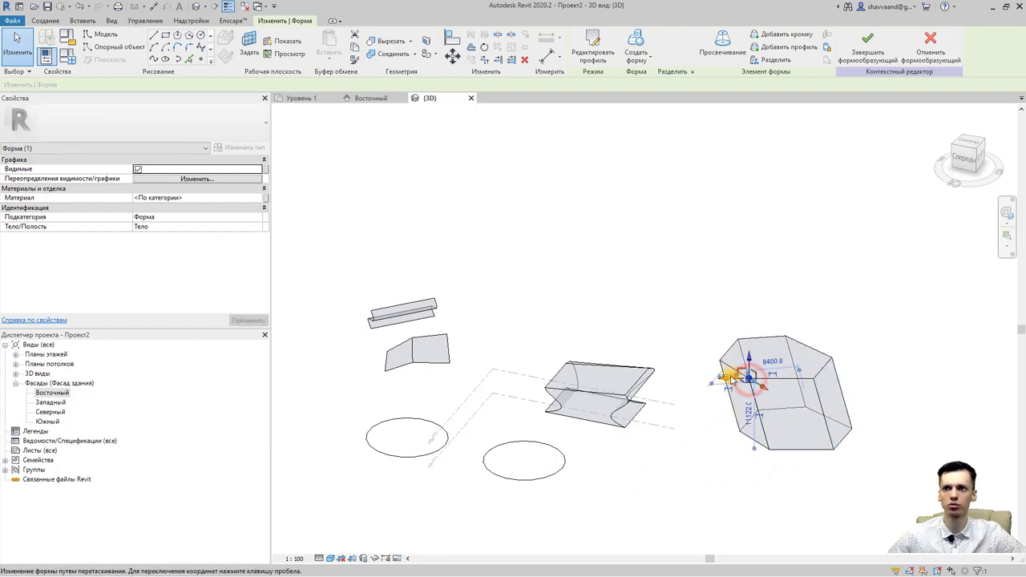
{"action": "left_click_drag", "start_coordinate": [726, 382], "coordinate": [703, 376]}
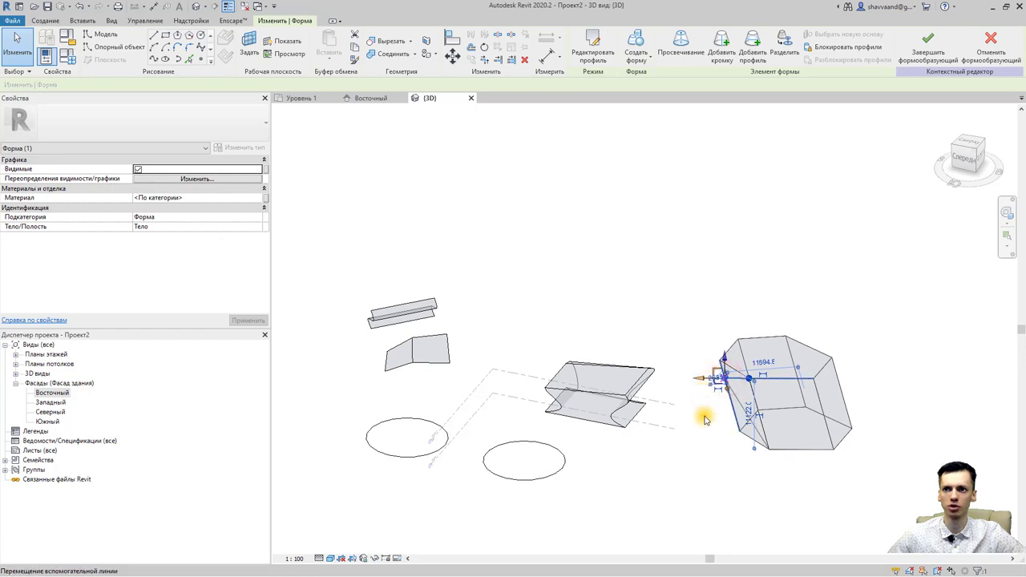
{"action": "left_click", "coordinate": [764, 495]}
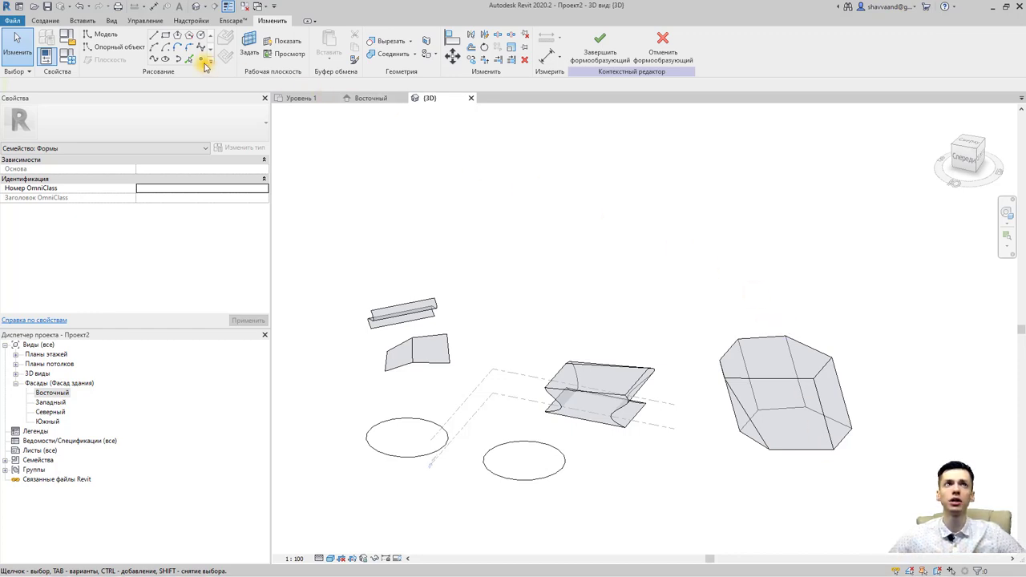
Add a profile loop around the hexagonal form and pull a profile point inward to cave its right side.
{"action": "left_click", "coordinate": [777, 379]}
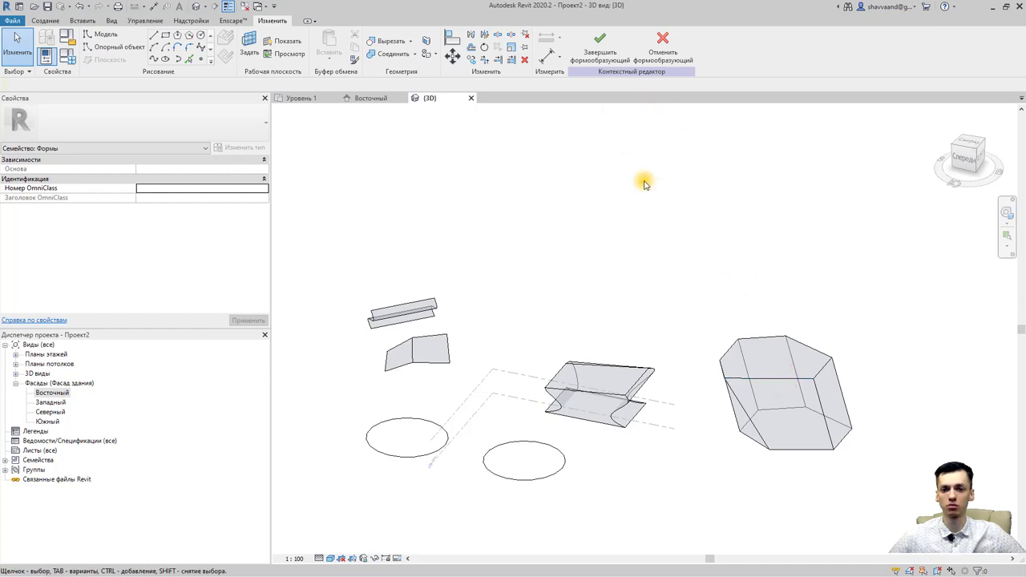
{"action": "left_click", "coordinate": [773, 381]}
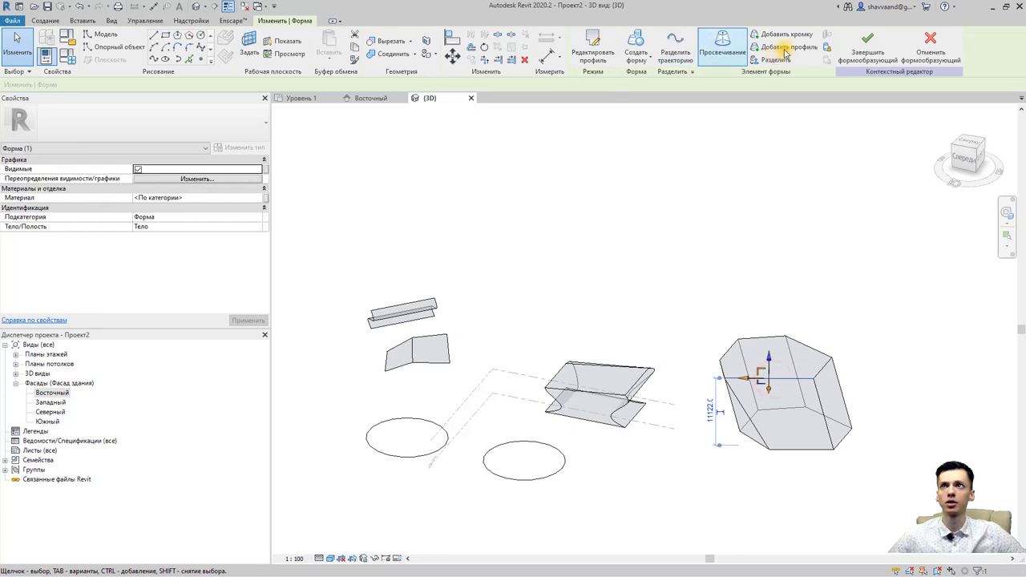
{"action": "left_click", "coordinate": [800, 50]}
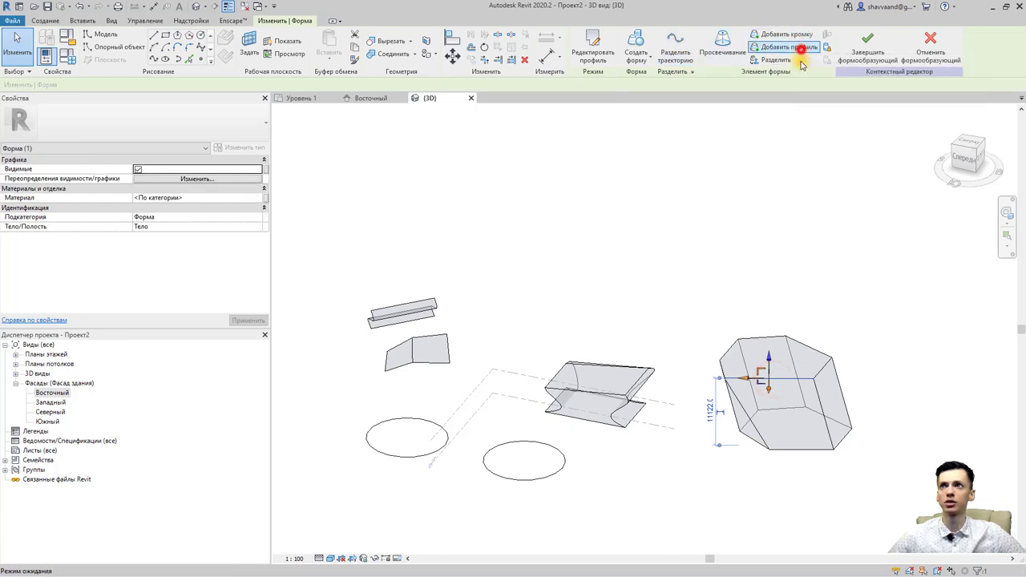
{"action": "left_click", "coordinate": [827, 420]}
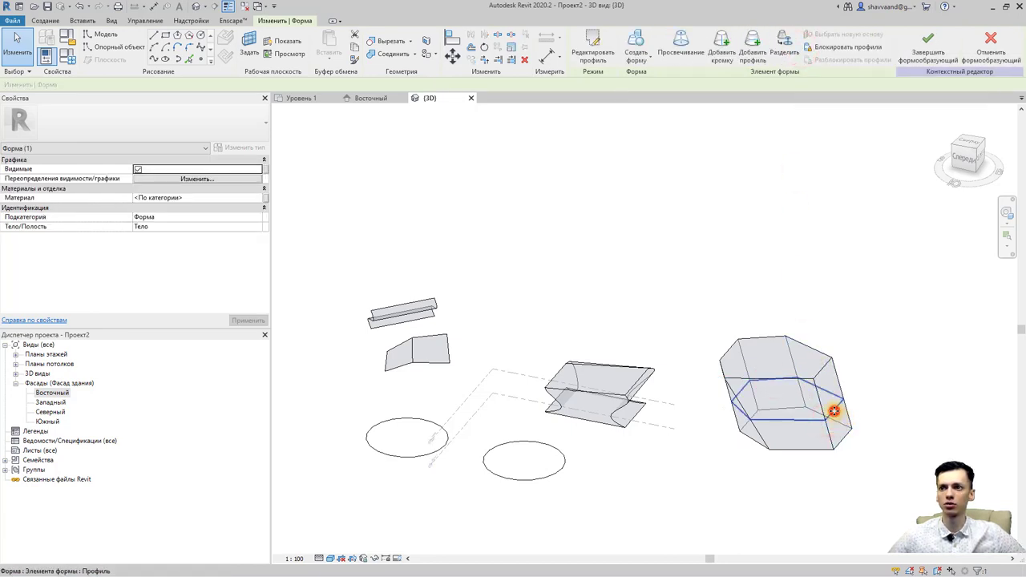
{"action": "scroll", "coordinate": [834, 412], "scroll_direction": "up", "scroll_amount": 1}
{"action": "scroll", "coordinate": [830, 416], "scroll_direction": "up", "scroll_amount": 3}
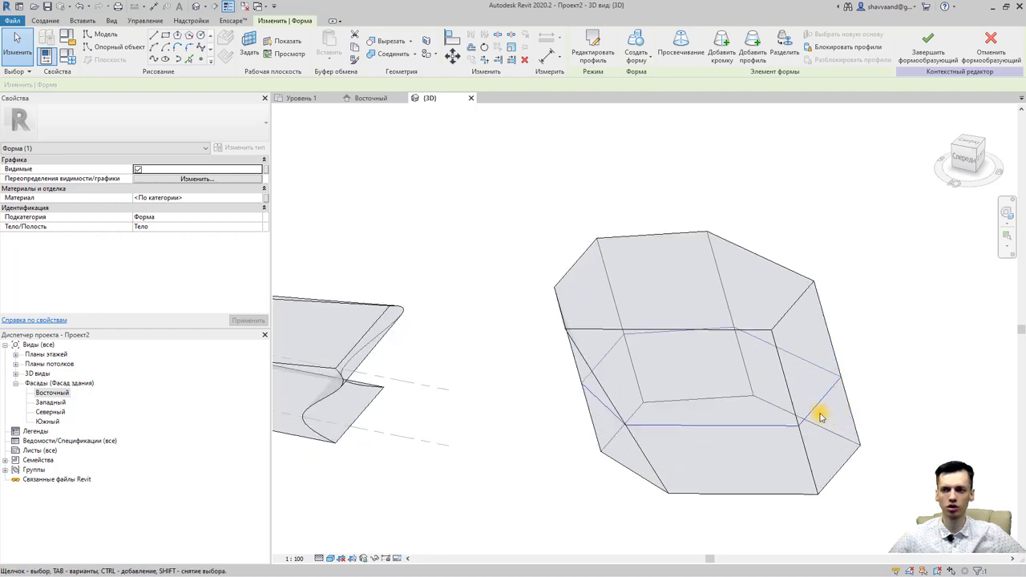
{"action": "left_click", "coordinate": [816, 406]}
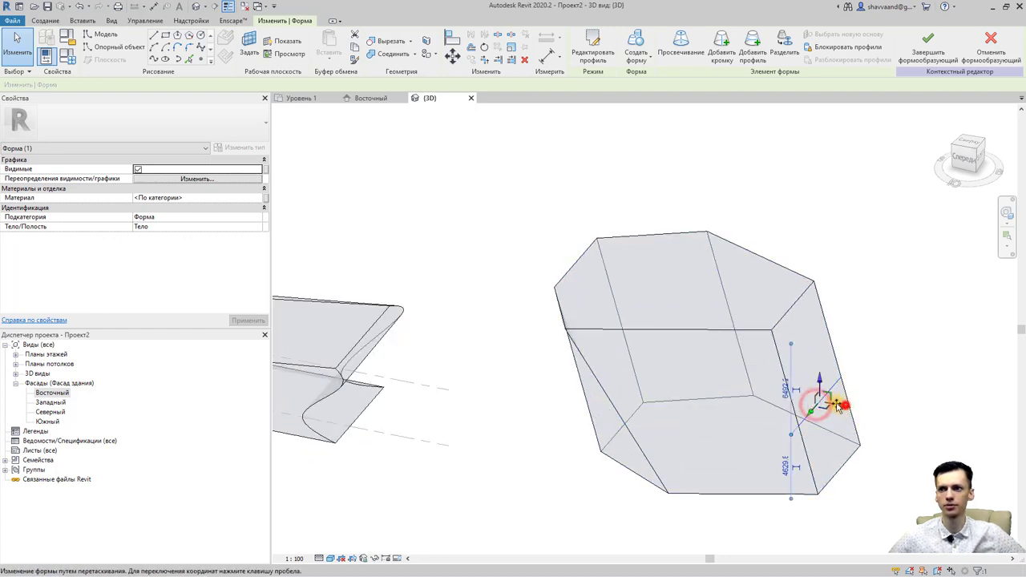
{"action": "left_click_drag", "start_coordinate": [837, 406], "coordinate": [805, 398]}
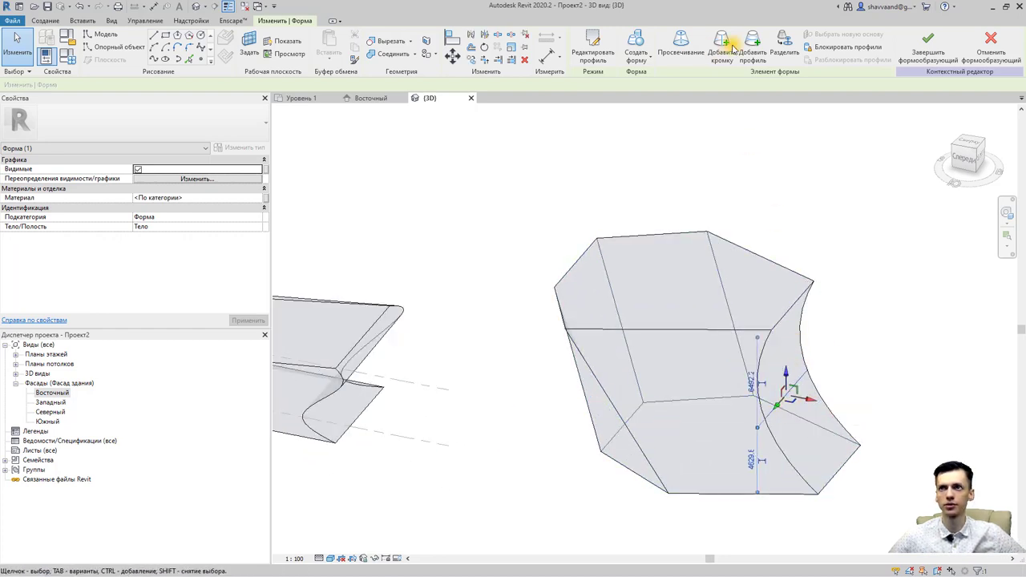
Add another horizontal profile across the hexagonal form.
{"action": "left_click", "coordinate": [768, 45]}
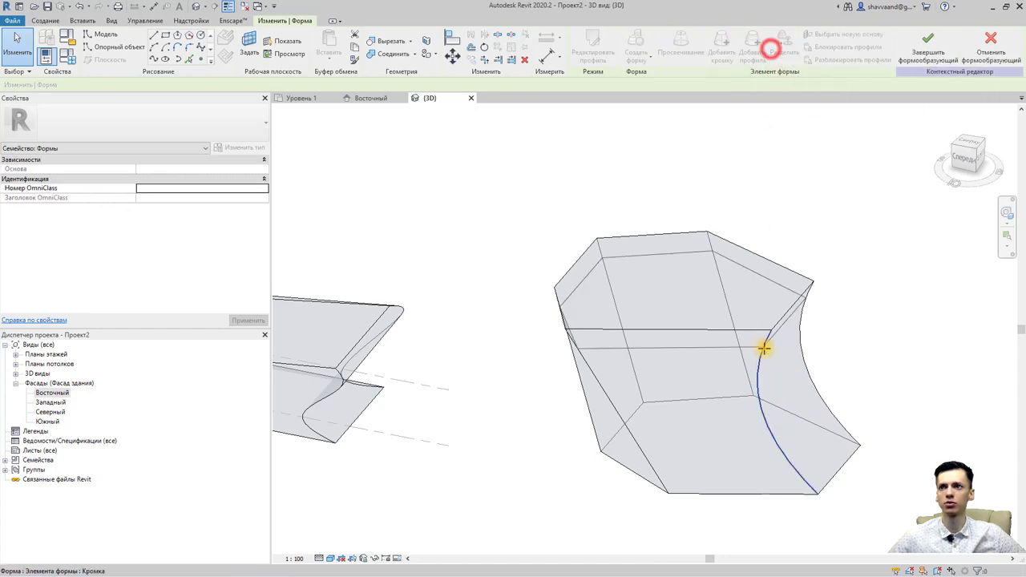
{"action": "left_click", "coordinate": [759, 371]}
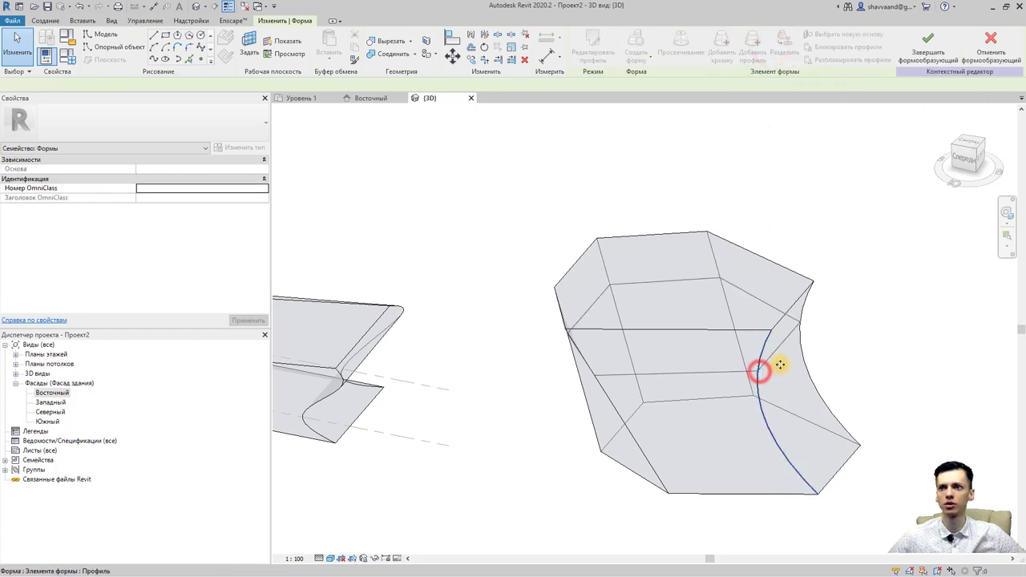
{"action": "left_click", "coordinate": [782, 345]}
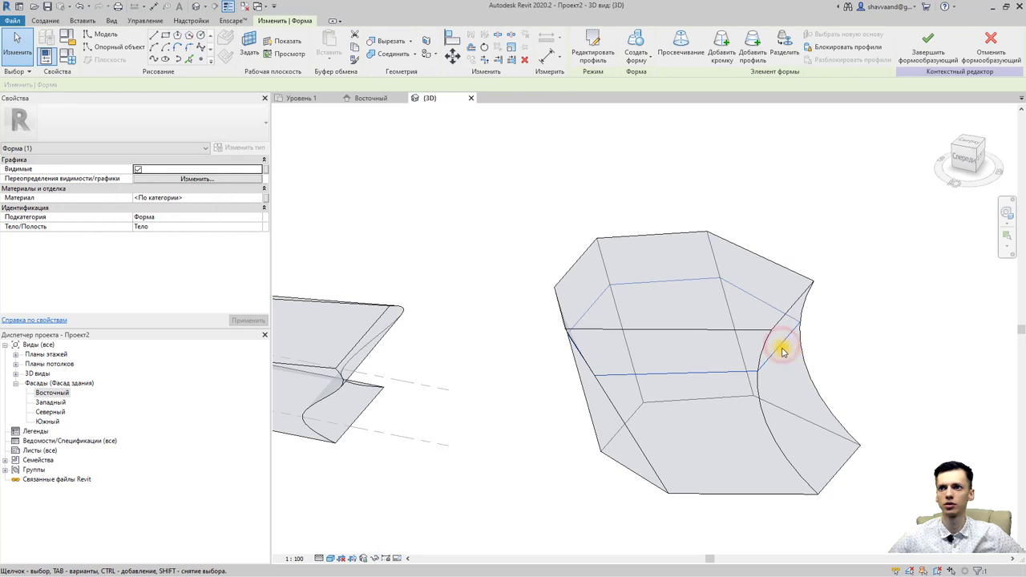
{"action": "left_click", "coordinate": [859, 344]}
{"action": "left_click", "coordinate": [777, 347]}
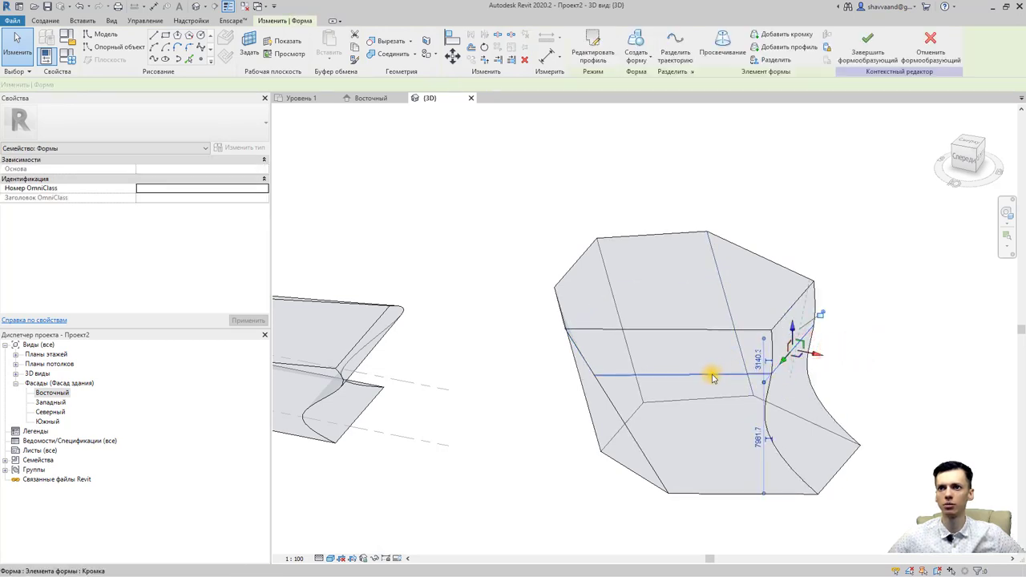
Shift the upper hexagonal profile sideways along the red axis to warp the form.
{"action": "left_click", "coordinate": [713, 375]}
{"action": "key", "text": "Tab"}
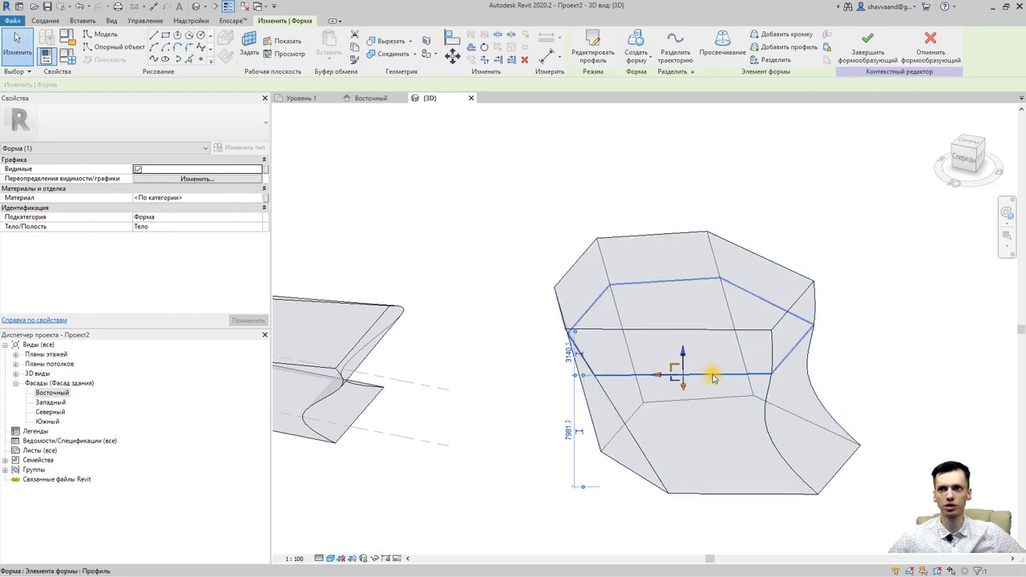
{"action": "left_click", "coordinate": [712, 374]}
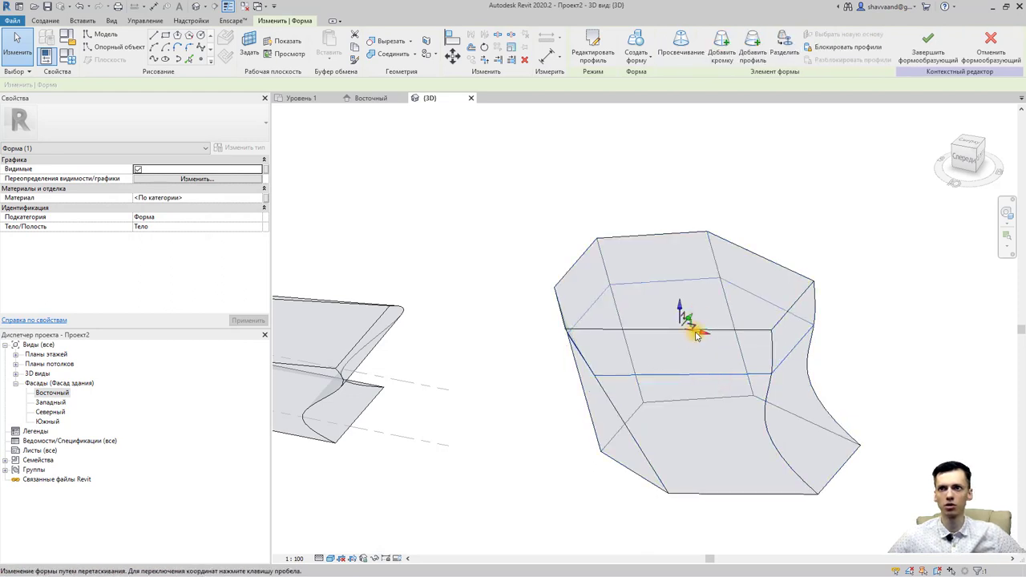
{"action": "left_click_drag", "start_coordinate": [706, 337], "coordinate": [731, 338]}
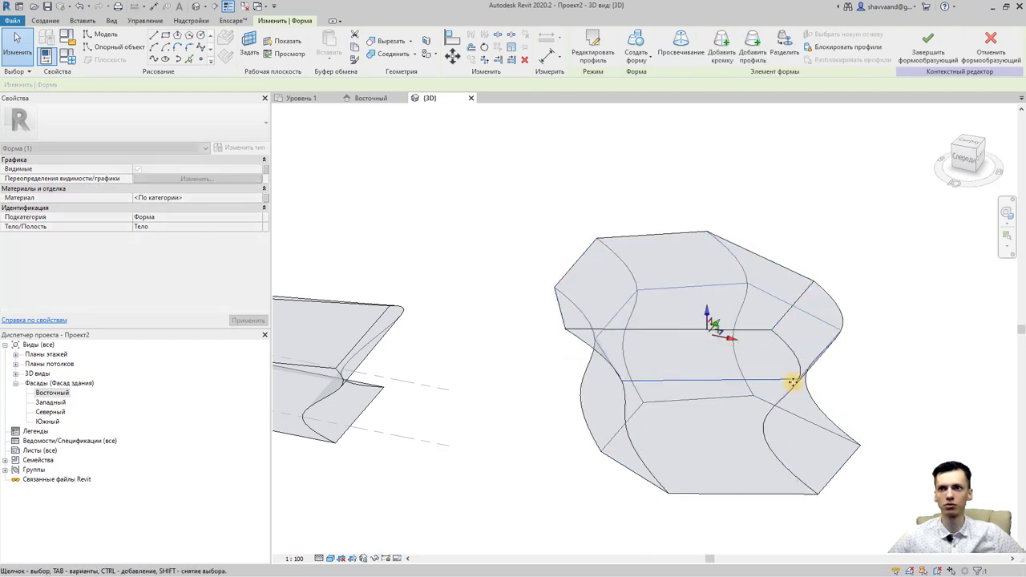
{"action": "mouse_move", "coordinate": [871, 421]}
{"action": "middle_mouse_down", "text": "shift"}
{"action": "mouse_move", "coordinate": [1014, 398]}
{"action": "mouse_move", "coordinate": [935, 334]}
{"action": "mouse_move", "coordinate": [902, 323]}
{"action": "mouse_move", "coordinate": [728, 347]}
{"action": "mouse_move", "coordinate": [442, 356]}
{"action": "mouse_move", "coordinate": [463, 451]}
{"action": "middle_mouse_up", "text": "shift"}
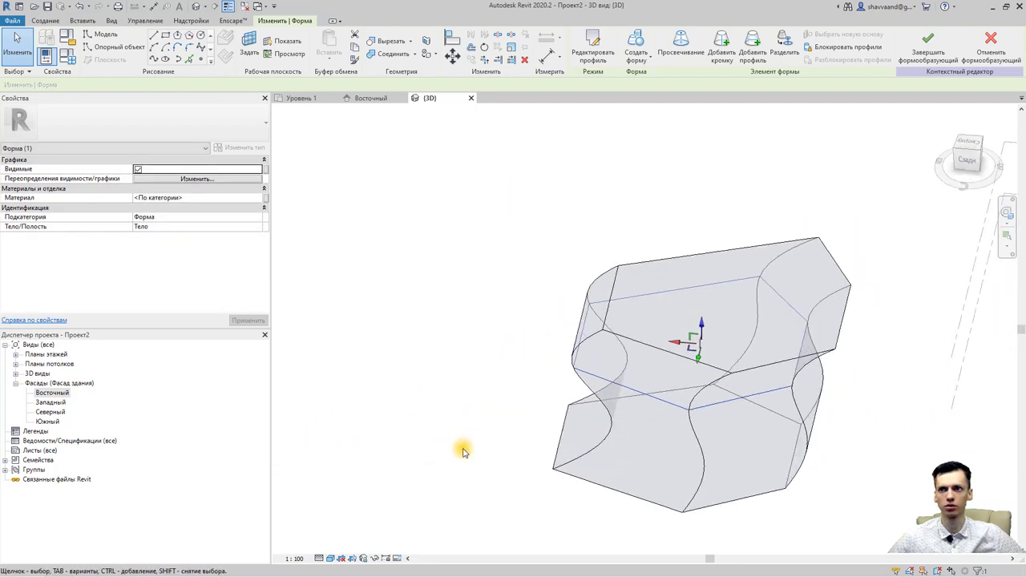
Move the right vertical edge and pull the top right corner, bowing the edge beneath it.
{"action": "left_click", "coordinate": [839, 332]}
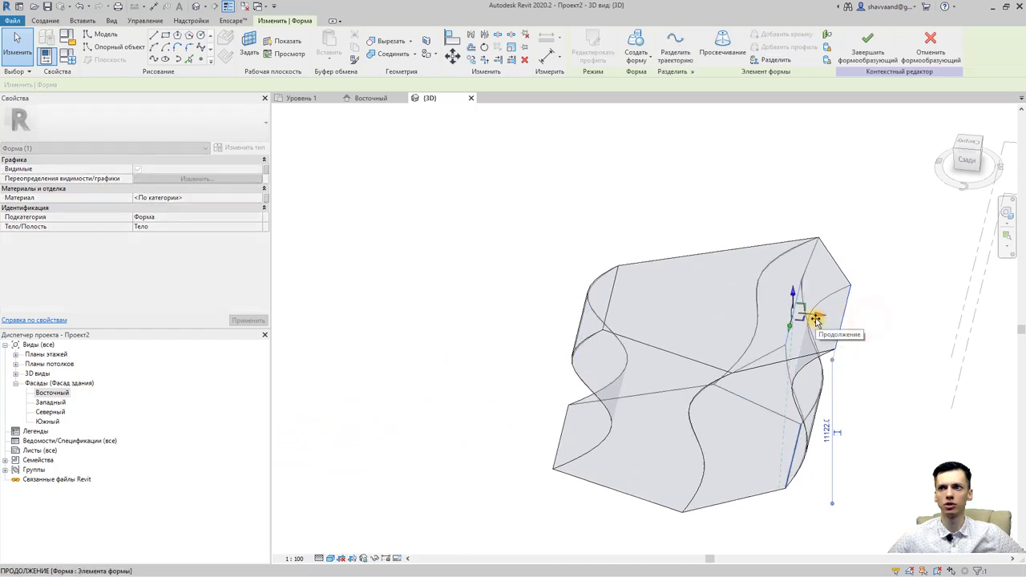
{"action": "left_click_drag", "start_coordinate": [815, 320], "coordinate": [806, 236]}
{"action": "left_click", "coordinate": [819, 238]}
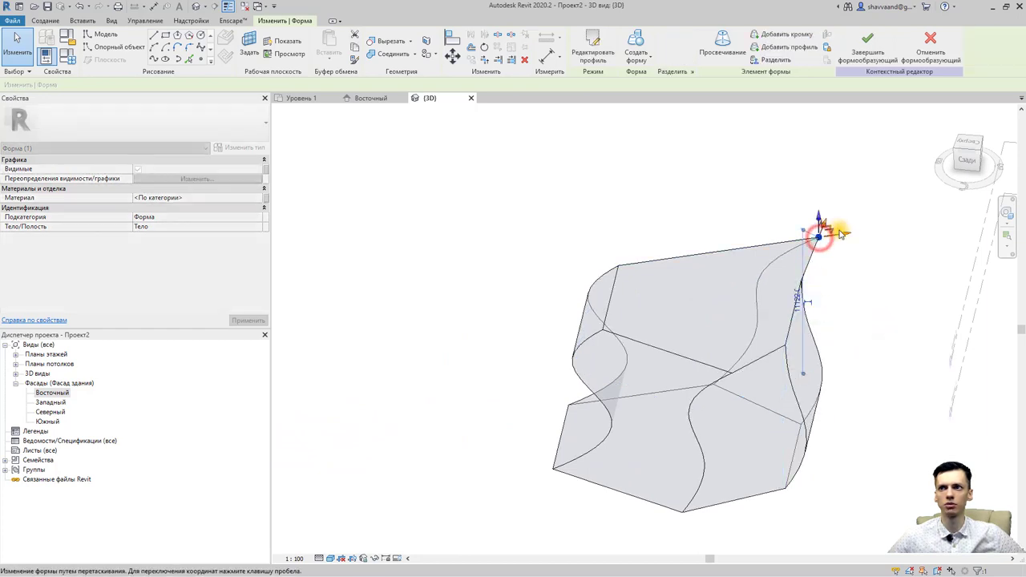
{"action": "mouse_move", "coordinate": [842, 214]}
{"action": "middle_mouse_down", "text": "shift"}
{"action": "mouse_move", "coordinate": [751, 353]}
{"action": "mouse_move", "coordinate": [871, 337]}
{"action": "middle_mouse_up", "text": "shift"}
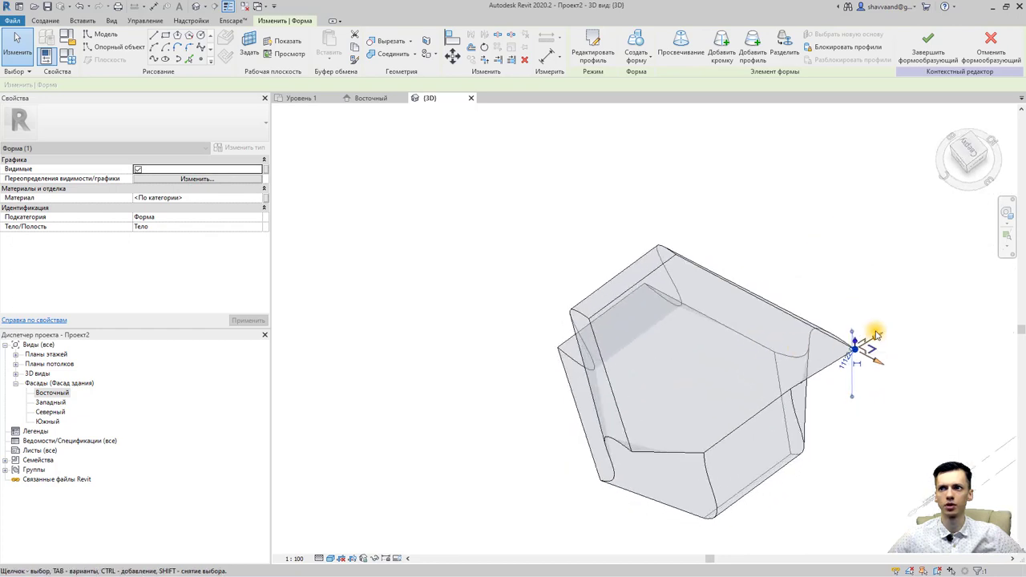
{"action": "left_click_drag", "start_coordinate": [872, 335], "coordinate": [837, 383]}
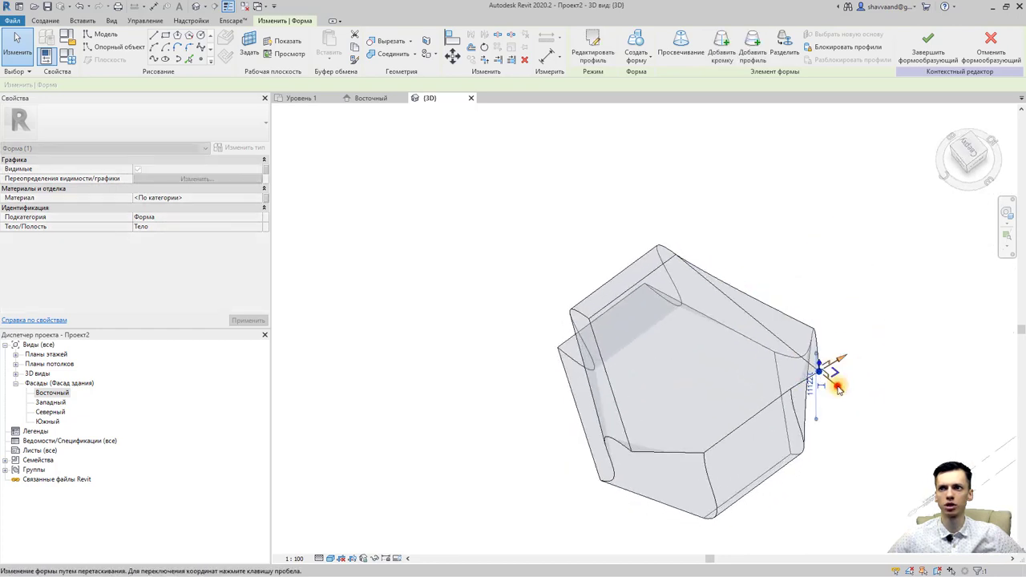
{"action": "left_click", "coordinate": [838, 383]}
{"action": "mouse_move", "coordinate": [863, 404]}
{"action": "middle_mouse_down", "text": "shift"}
{"action": "mouse_move", "coordinate": [802, 297]}
{"action": "mouse_move", "coordinate": [698, 183]}
{"action": "mouse_move", "coordinate": [550, 165]}
{"action": "mouse_move", "coordinate": [421, 242]}
{"action": "mouse_move", "coordinate": [361, 305]}
{"action": "mouse_move", "coordinate": [569, 344]}
{"action": "middle_mouse_up", "text": "shift"}
{"action": "scroll", "coordinate": [633, 358], "scroll_direction": "up", "scroll_amount": 3}
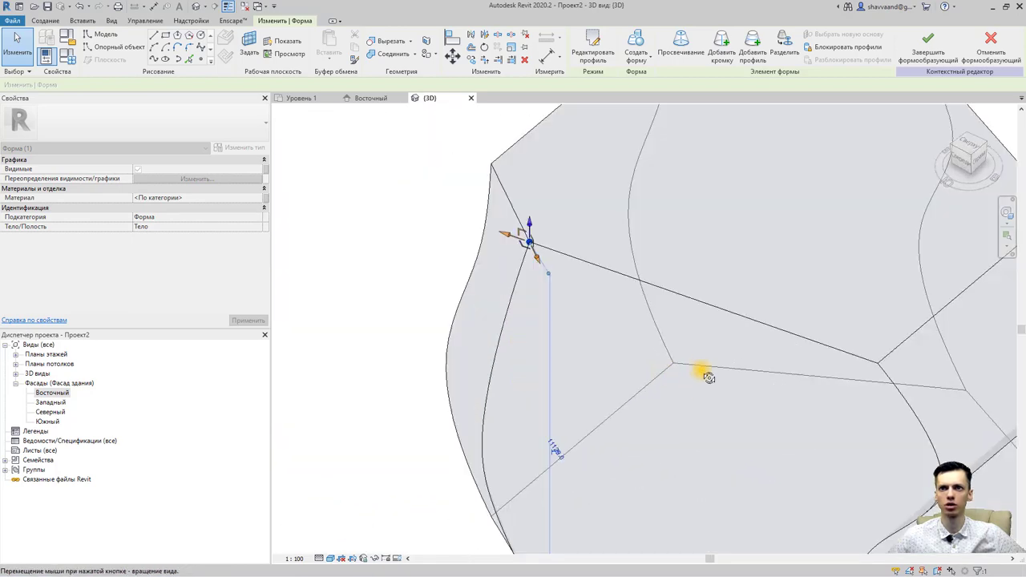
{"action": "middle_click_drag", "start_coordinate": [705, 373], "coordinate": [671, 309], "text": "shift"}
{"action": "scroll", "coordinate": [672, 325], "scroll_direction": "down", "scroll_amount": 2}
Orbit around the masses to inspect the forms, briefly selecting the left wavy form.
{"action": "scroll", "coordinate": [672, 331], "scroll_direction": "down", "scroll_amount": 3}
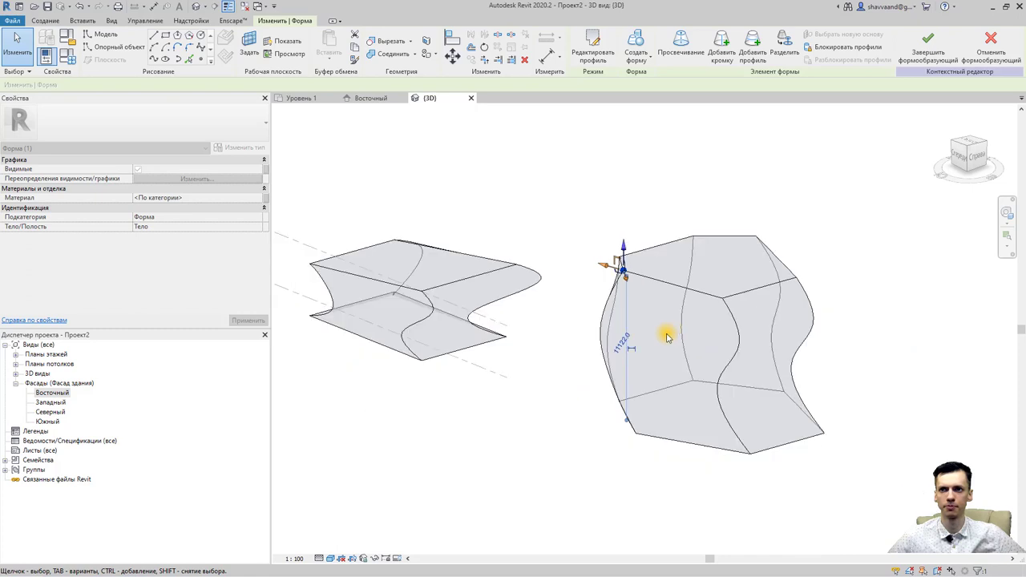
{"action": "scroll", "coordinate": [666, 332], "scroll_direction": "down", "scroll_amount": 2}
{"action": "middle_click_drag", "start_coordinate": [579, 360], "coordinate": [611, 373], "text": "shift"}
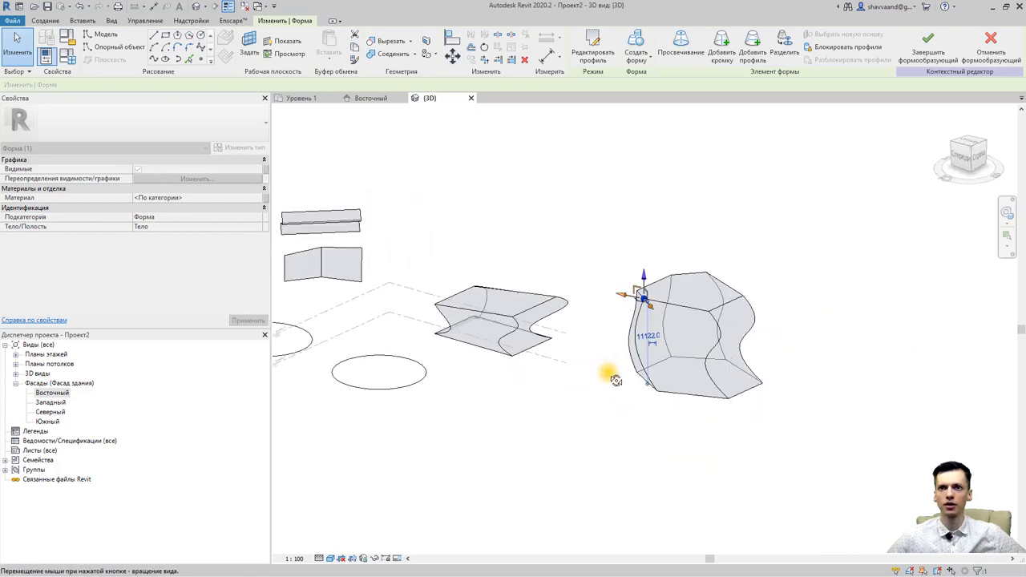
{"action": "left_click", "coordinate": [548, 312]}
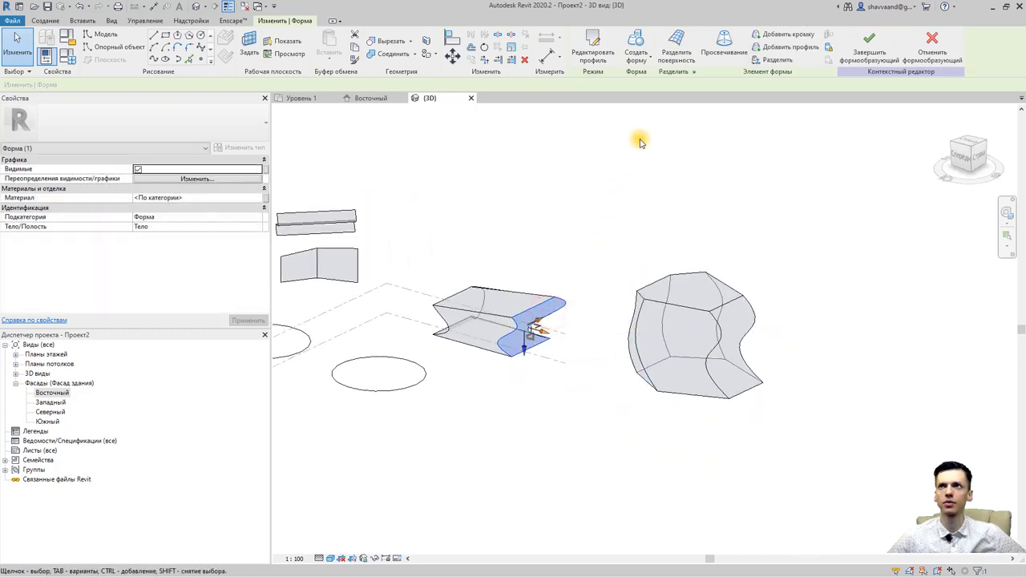
{"action": "left_click", "coordinate": [553, 222]}
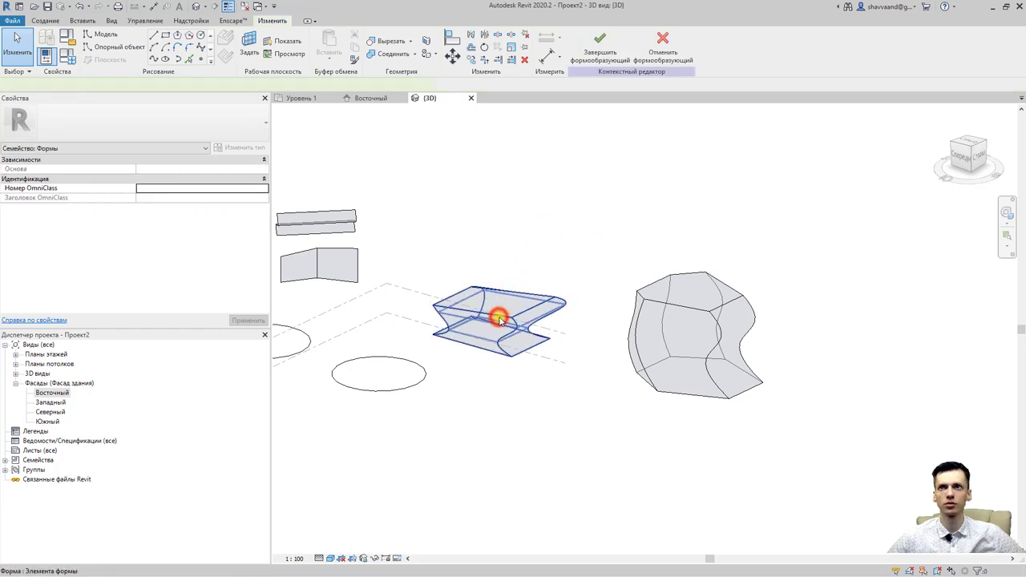
{"action": "left_click", "coordinate": [499, 319]}
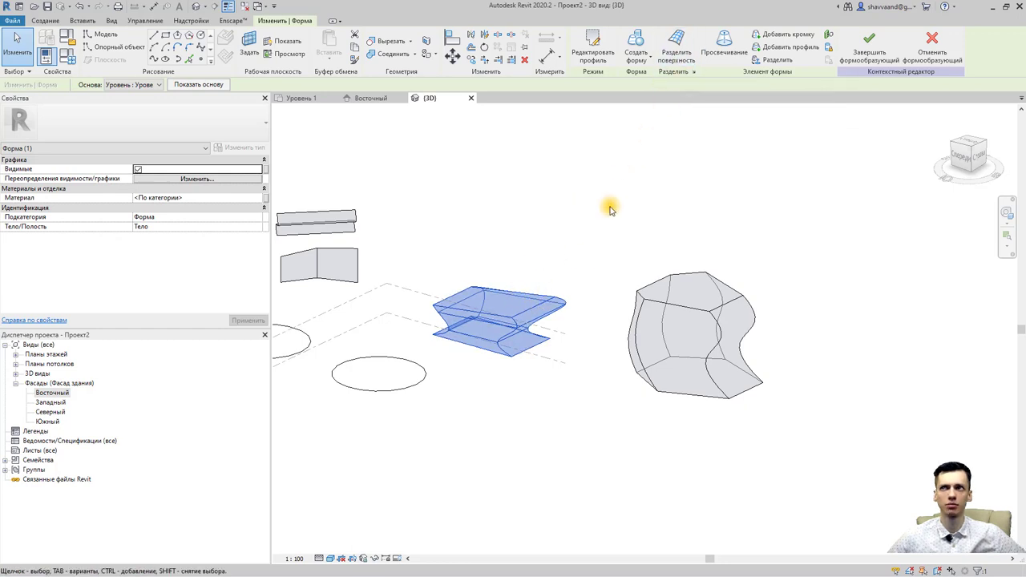
{"action": "middle_click_drag", "start_coordinate": [606, 206], "coordinate": [526, 313], "text": "shift"}
{"action": "left_click", "coordinate": [542, 415]}
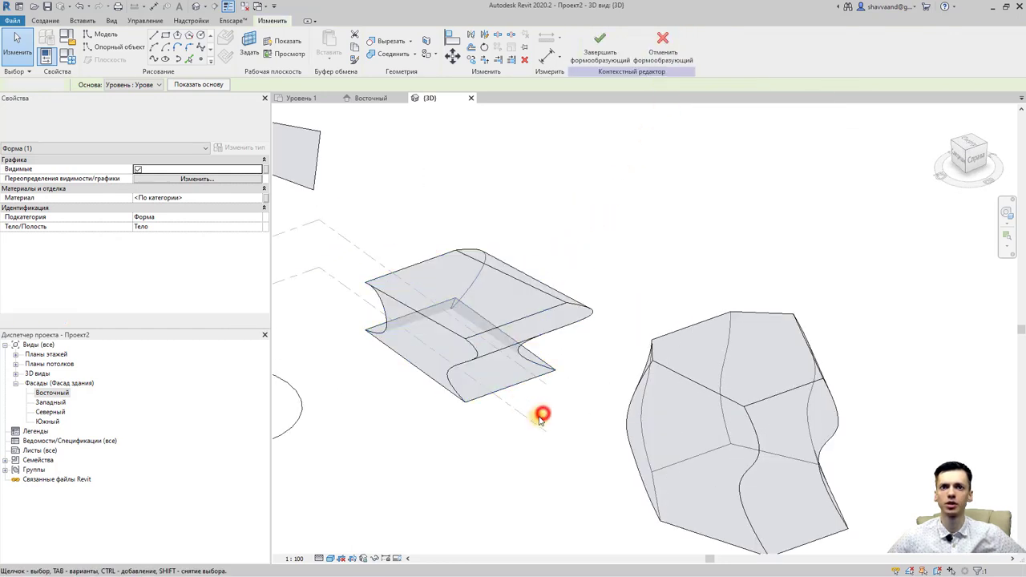
{"action": "mouse_move", "coordinate": [542, 414]}
{"action": "middle_mouse_down", "text": "shift"}
{"action": "mouse_move", "coordinate": [582, 364]}
{"action": "mouse_move", "coordinate": [571, 349]}
{"action": "middle_mouse_up", "text": "shift"}
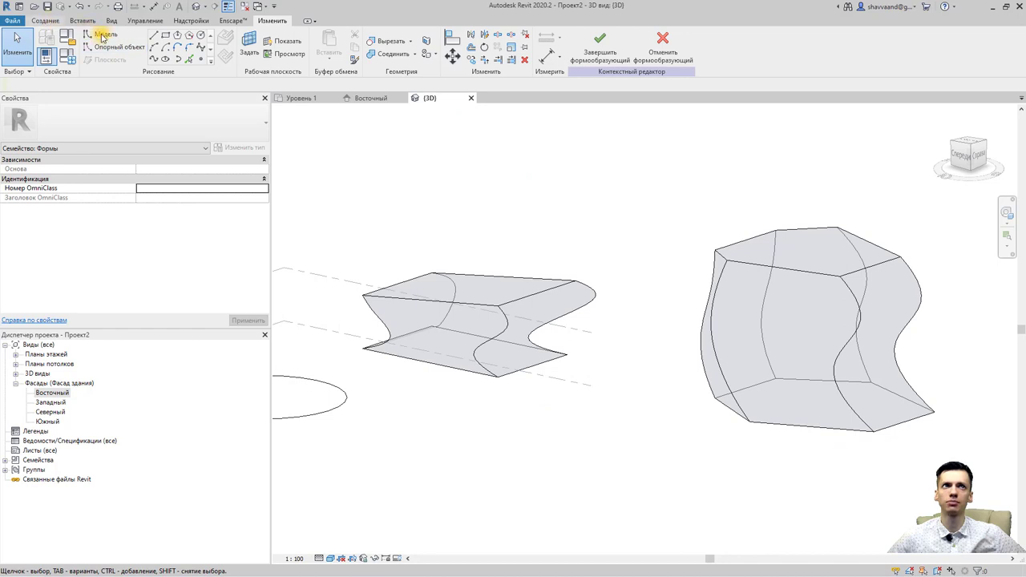
Add a vertical edge across the left warped box with Добавить кромку, dismissing the inaccuracy warning.
{"action": "left_click", "coordinate": [447, 303]}
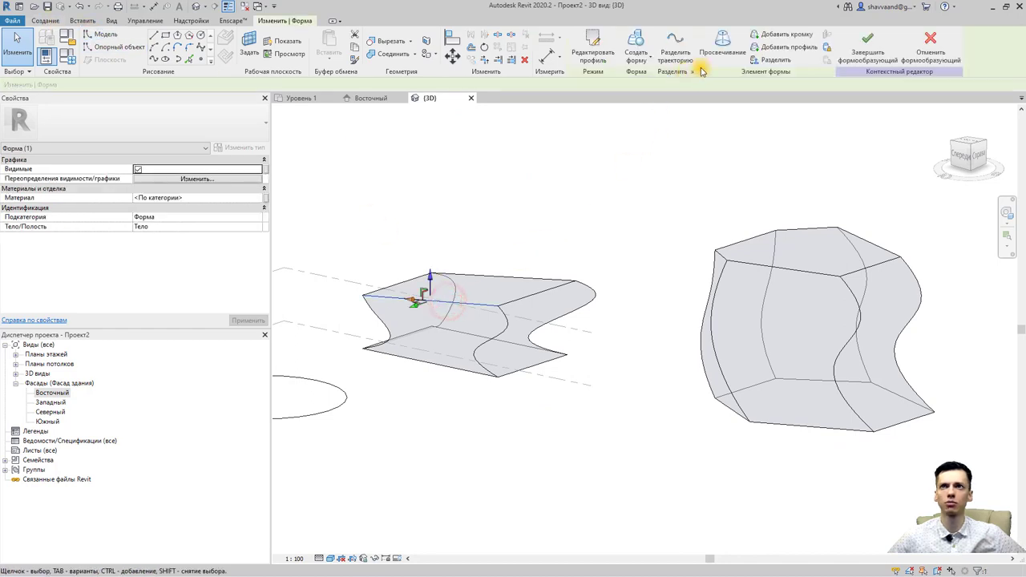
{"action": "left_click", "coordinate": [777, 36]}
{"action": "left_click", "coordinate": [438, 304]}
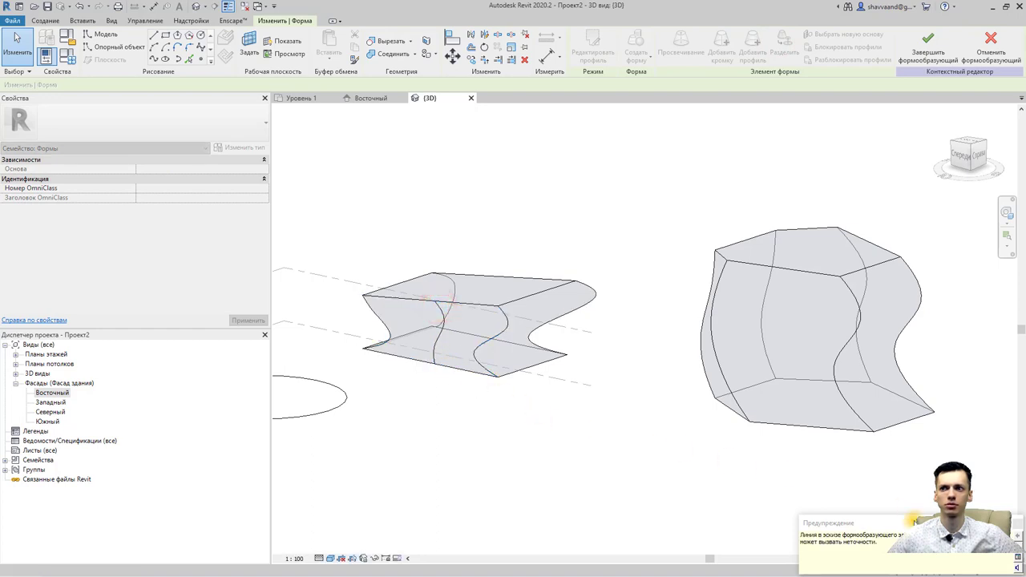
{"action": "left_click", "coordinate": [1018, 525]}
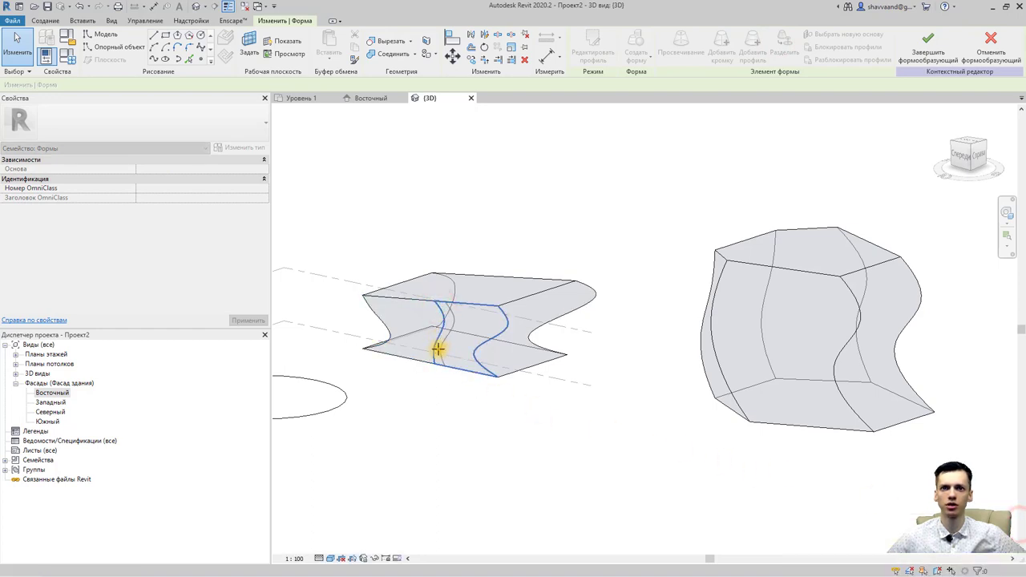
{"action": "key", "text": "Escape"}
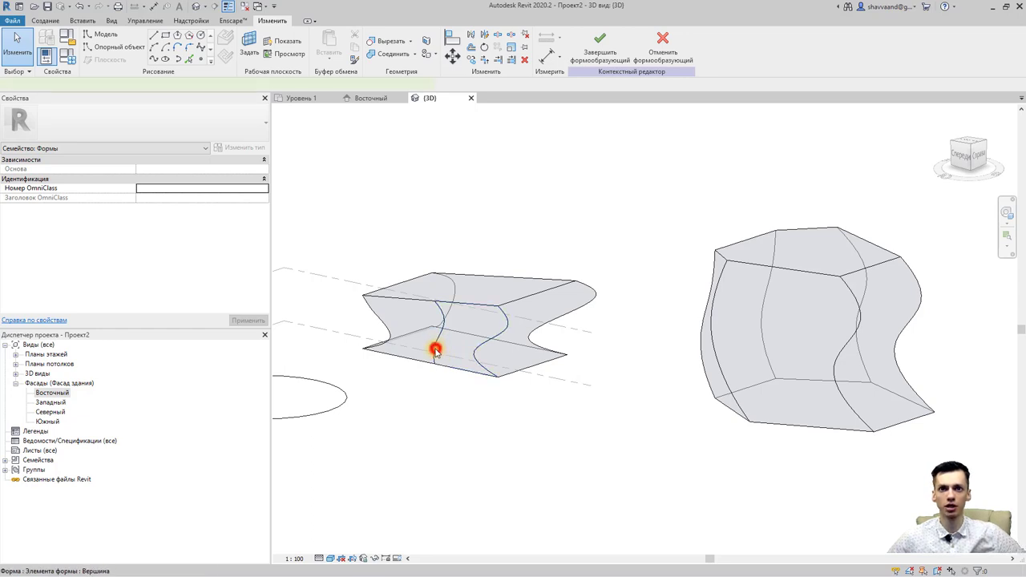
{"action": "left_click", "coordinate": [435, 350]}
{"action": "scroll", "coordinate": [433, 356], "scroll_direction": "up", "scroll_amount": 3}
{"action": "scroll", "coordinate": [433, 369], "scroll_direction": "up", "scroll_amount": 3}
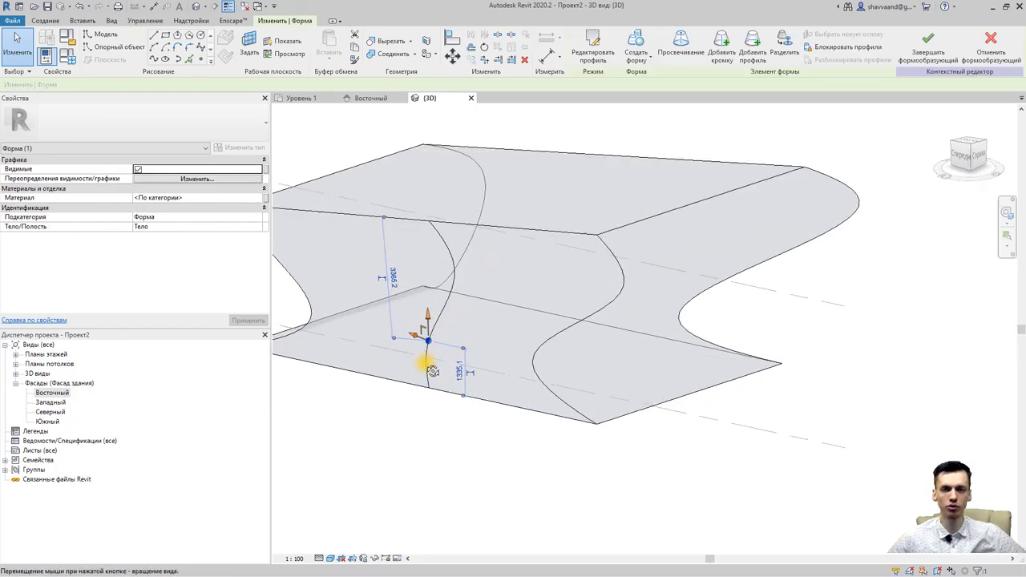
Pull the new curved edge upward to reshape the left form's surface.
{"action": "middle_click_drag", "start_coordinate": [433, 370], "coordinate": [401, 378], "text": "shift"}
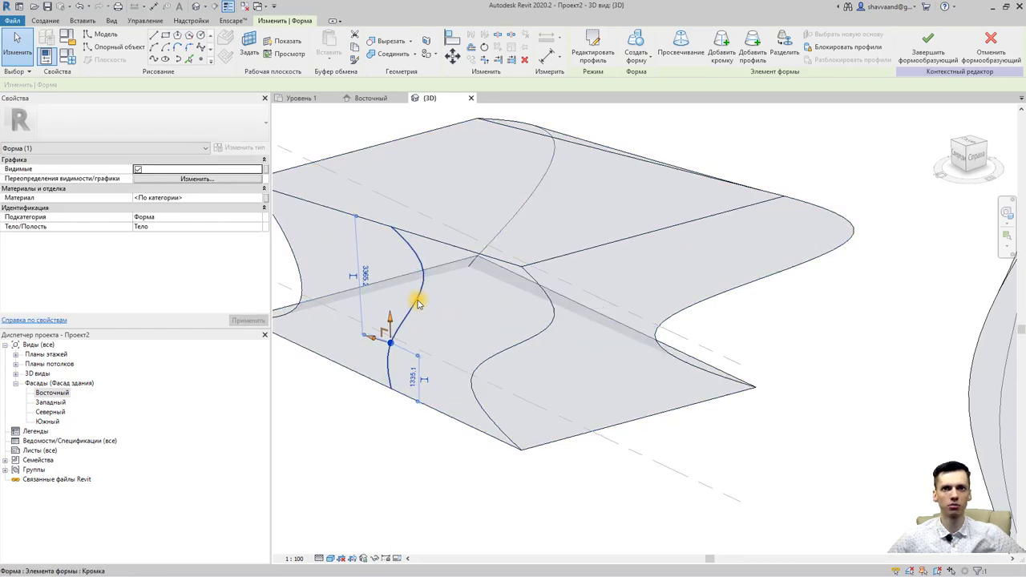
{"action": "left_click", "coordinate": [405, 309]}
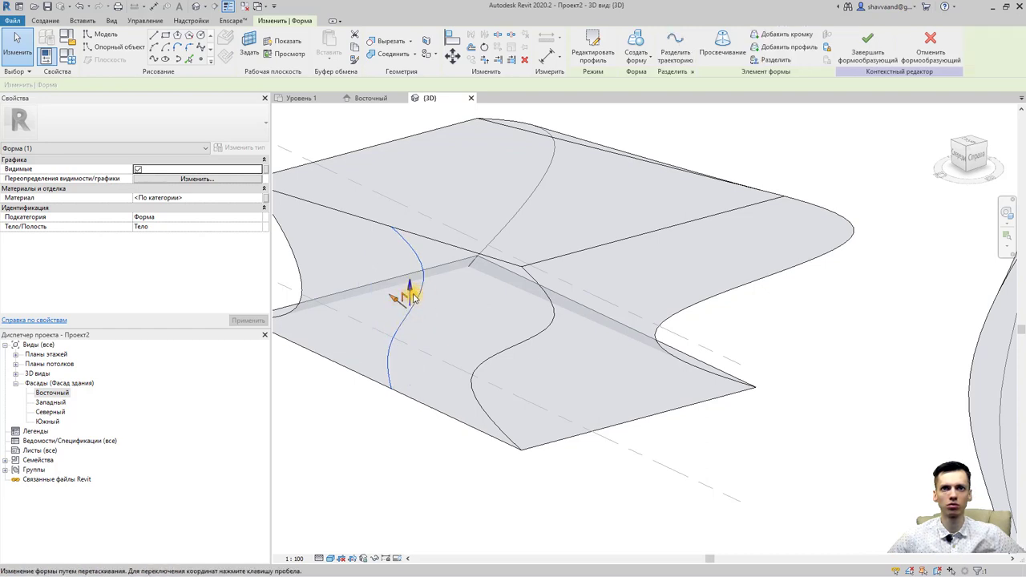
{"action": "left_click_drag", "start_coordinate": [412, 286], "coordinate": [409, 271]}
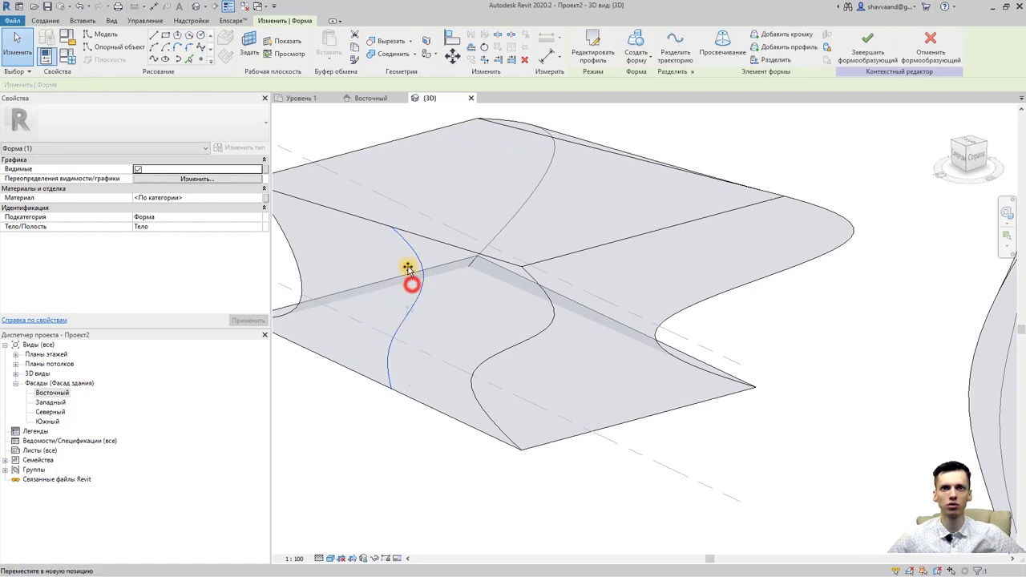
{"action": "mouse_move", "coordinate": [440, 356]}
{"action": "middle_mouse_down", "text": "shift"}
{"action": "mouse_move", "coordinate": [527, 313]}
{"action": "mouse_move", "coordinate": [378, 382]}
{"action": "mouse_move", "coordinate": [381, 400]}
{"action": "mouse_move", "coordinate": [344, 367]}
{"action": "middle_mouse_up", "text": "shift"}
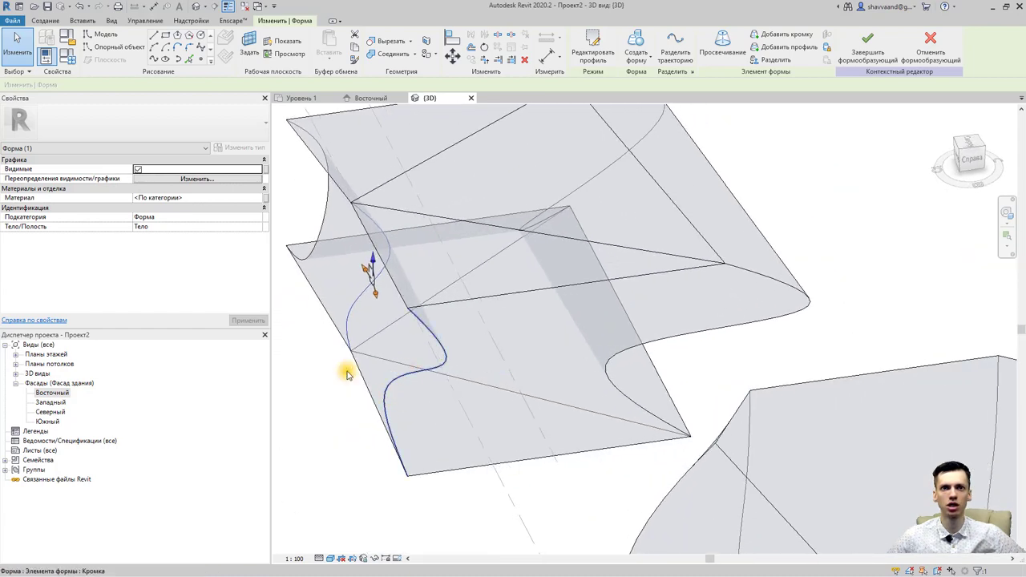
{"action": "scroll", "coordinate": [362, 355], "scroll_direction": "down", "scroll_amount": 2}
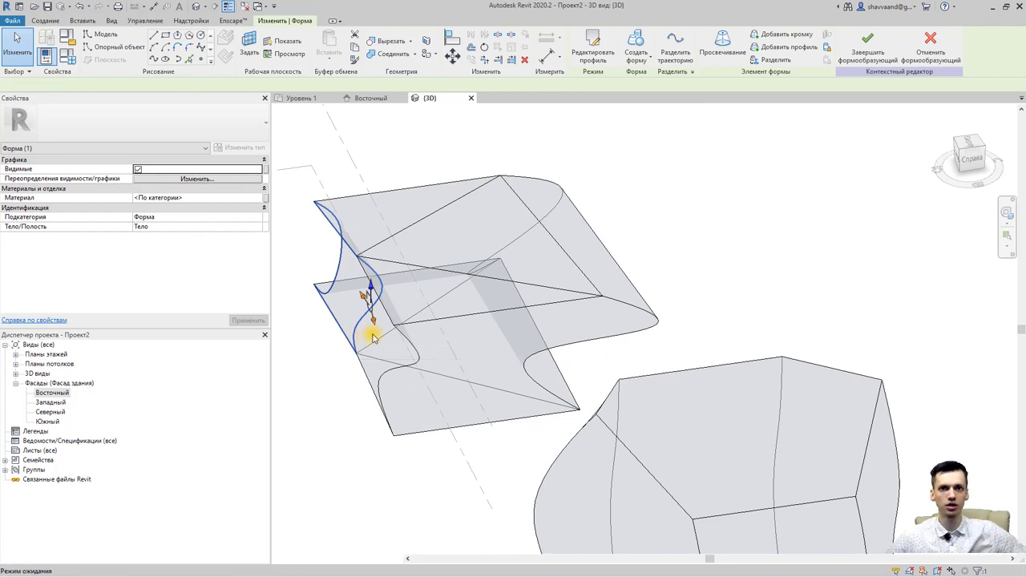
{"action": "scroll", "coordinate": [366, 332], "scroll_direction": "up", "scroll_amount": 2}
{"action": "key", "text": "Escape"}
Open the Уровень 1 floor plan under Планы этажей in the Project Browser.
{"action": "scroll", "coordinate": [457, 343], "scroll_direction": "down", "scroll_amount": 4}
{"action": "left_click", "coordinate": [428, 368]}
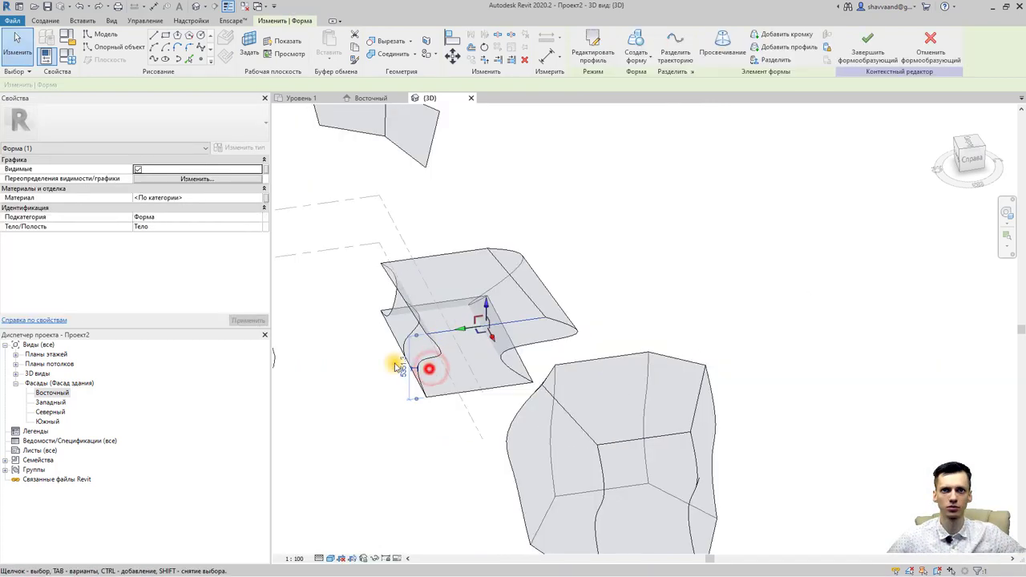
{"action": "left_click", "coordinate": [15, 354]}
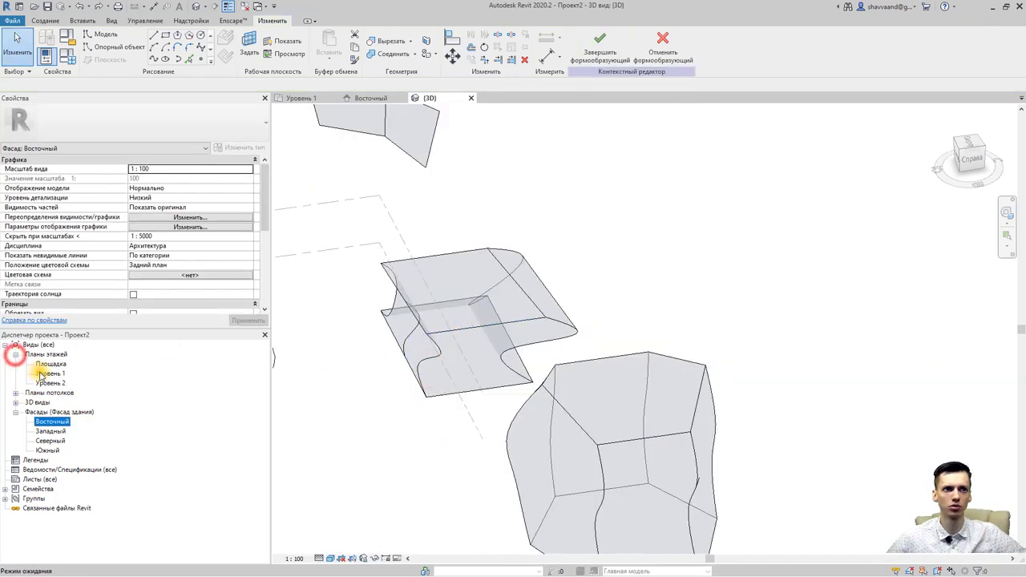
{"action": "double_click", "coordinate": [49, 374]}
Sketch a 14000 × 10000 rectangle above the box, extrude it into a solid form, and view it in 3D.
{"action": "left_click", "coordinate": [165, 36]}
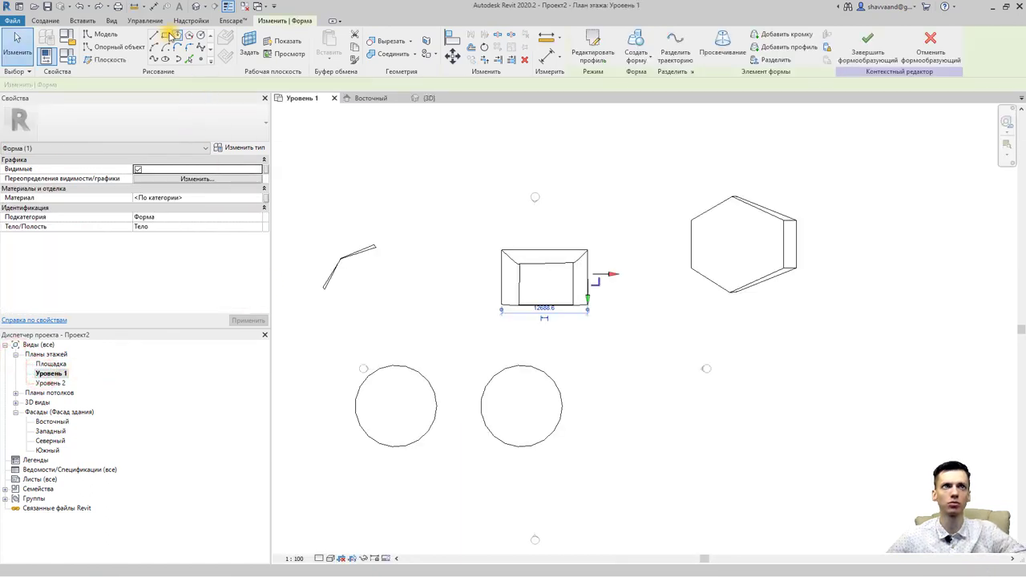
{"action": "left_click", "coordinate": [505, 158]}
{"action": "left_click", "coordinate": [600, 226]}
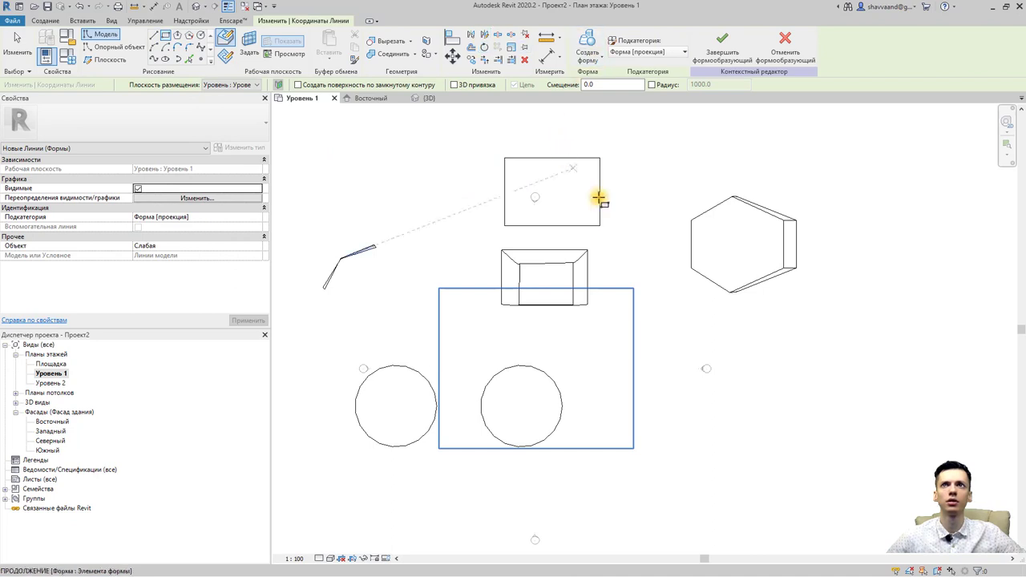
{"action": "key", "text": "Escape"}
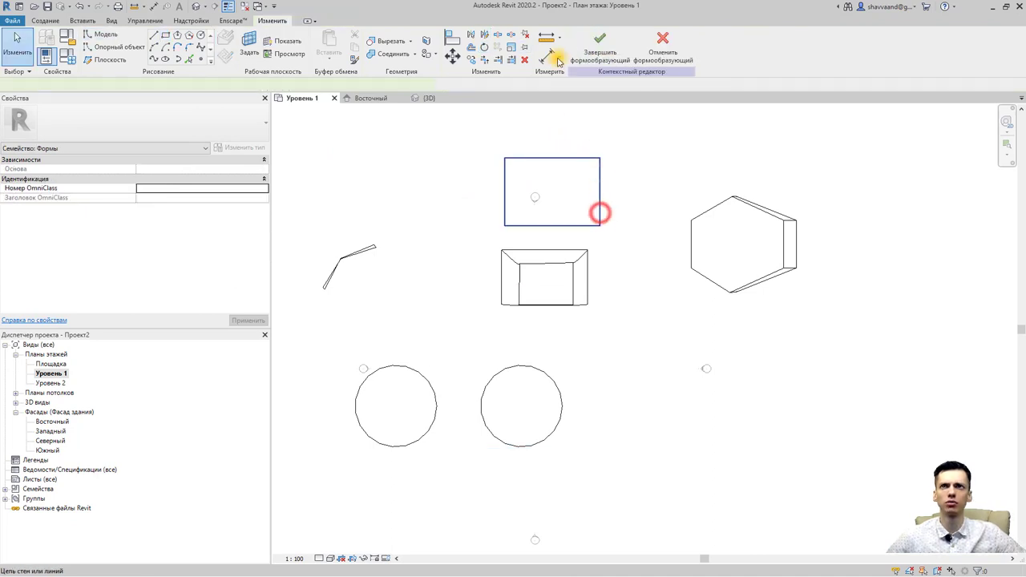
{"action": "left_click", "coordinate": [587, 54]}
{"action": "left_click", "coordinate": [601, 82]}
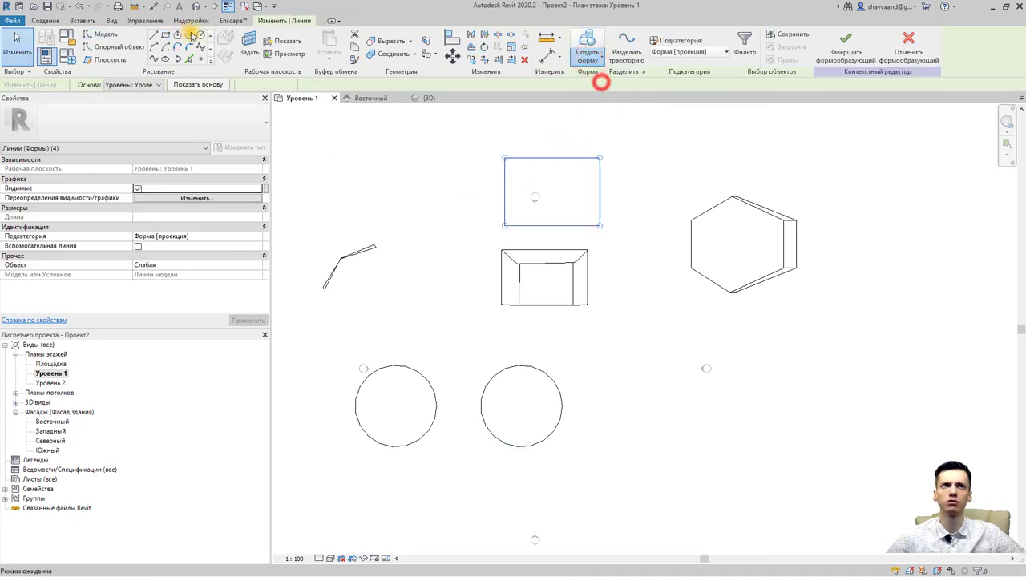
{"action": "left_click", "coordinate": [196, 6]}
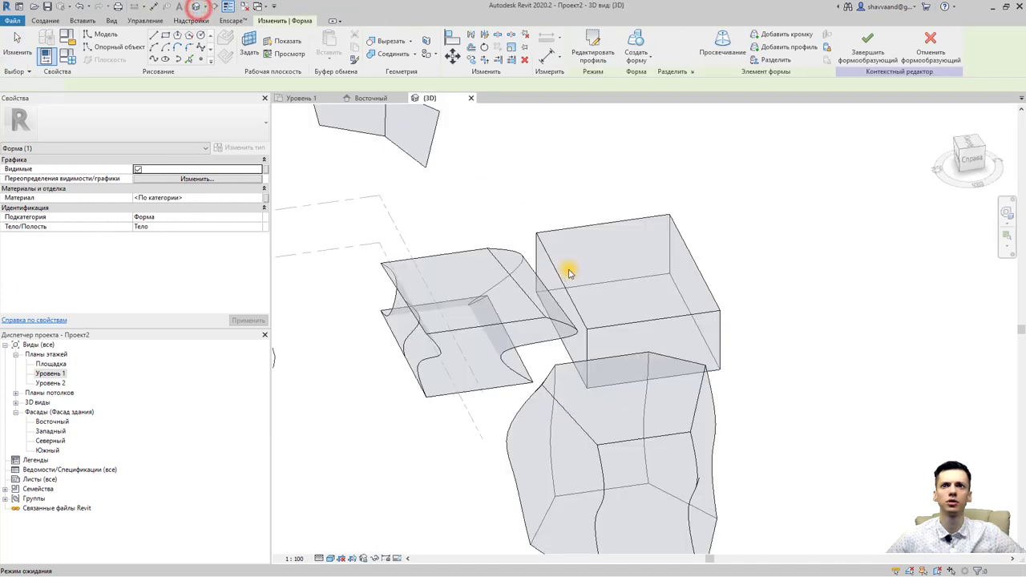
Add a vertical edge to the new box at the top edge's midpoint with Добавить кромку.
{"action": "key", "text": "Escape"}
{"action": "scroll", "coordinate": [573, 276], "scroll_direction": "up", "scroll_amount": 3}
{"action": "middle_click_drag", "start_coordinate": [737, 317], "coordinate": [643, 323], "text": "shift"}
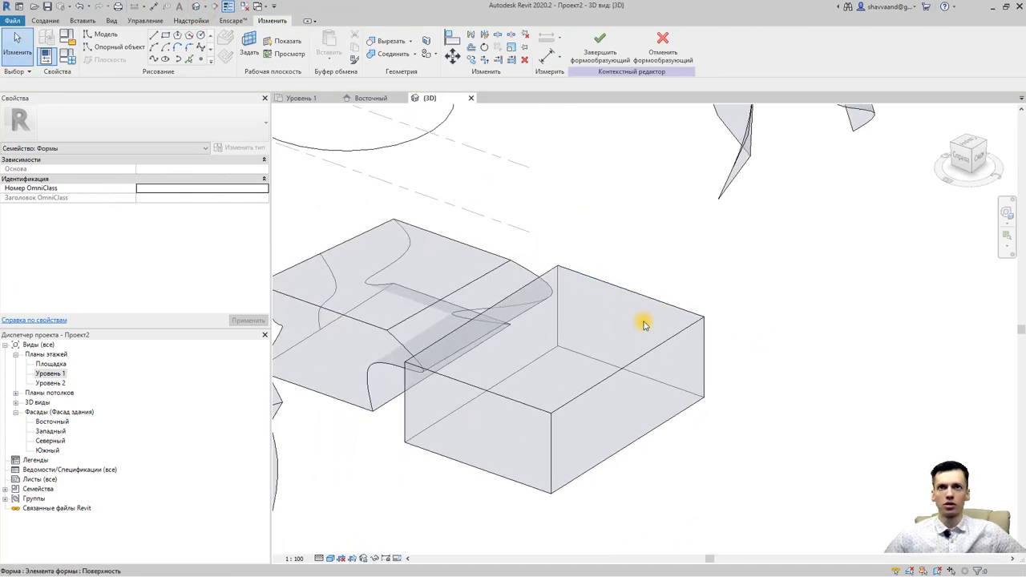
{"action": "left_click", "coordinate": [646, 354]}
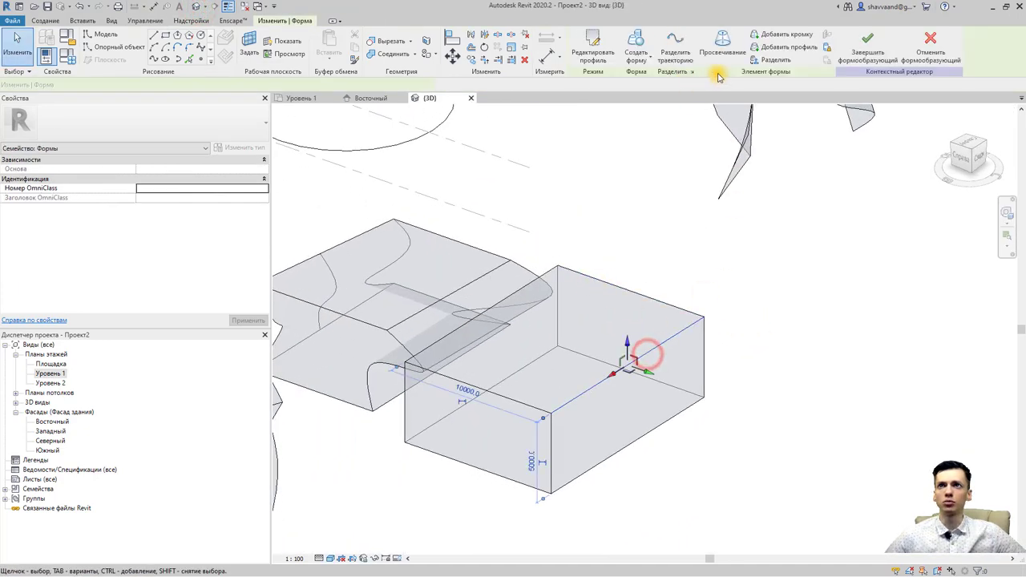
{"action": "left_click", "coordinate": [776, 33]}
{"action": "left_click", "coordinate": [624, 367]}
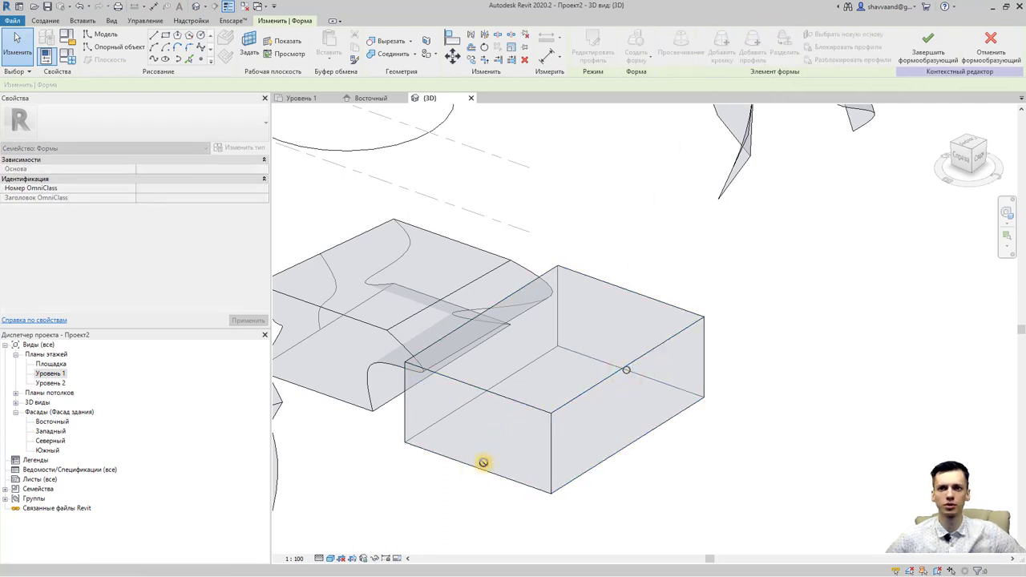
{"action": "left_click", "coordinate": [631, 291]}
{"action": "key", "text": "Escape"}
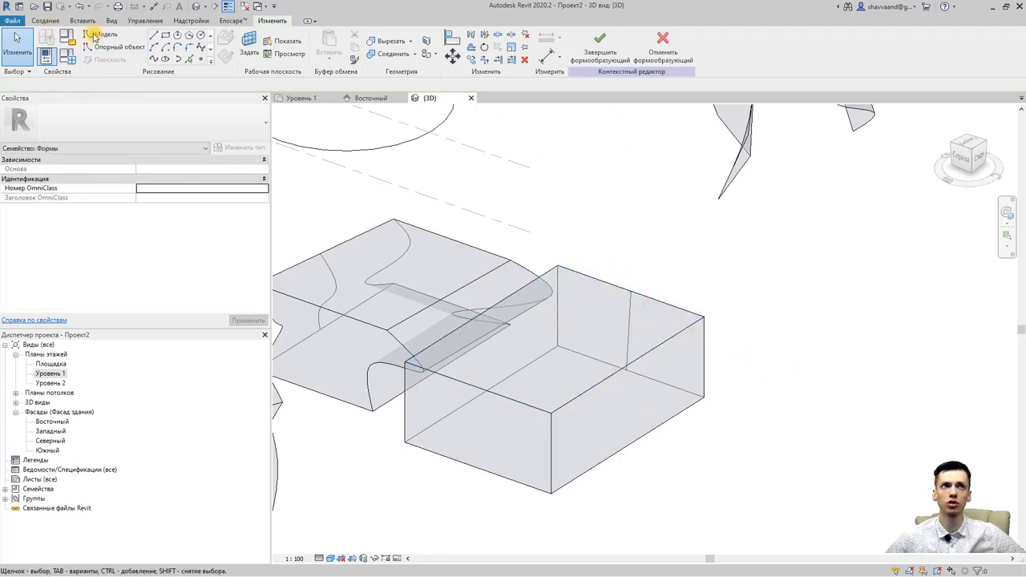
Select the new vertical edge and drag it outward so the front face bends into two facets.
{"action": "left_click", "coordinate": [608, 380]}
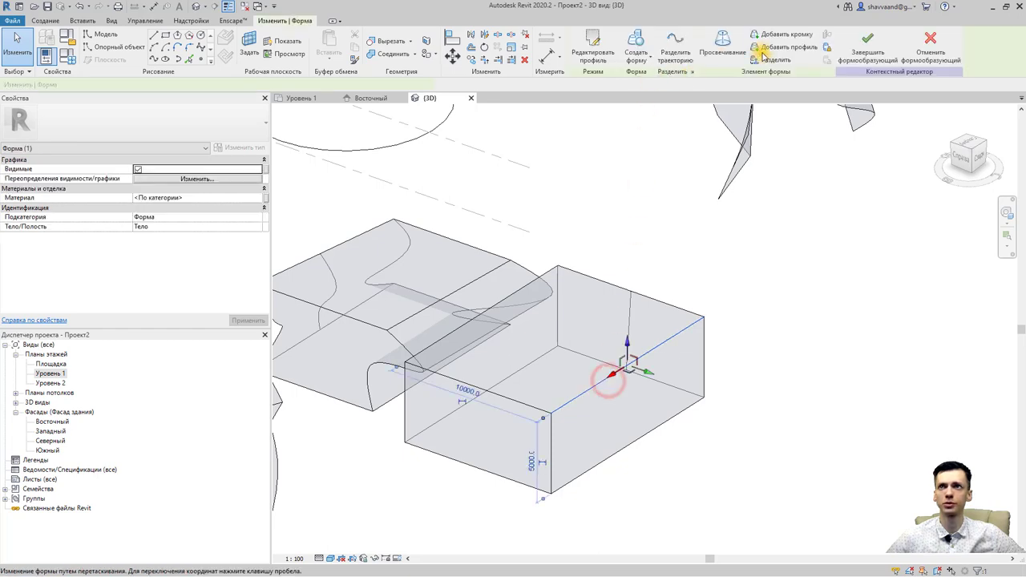
{"action": "left_click", "coordinate": [793, 36]}
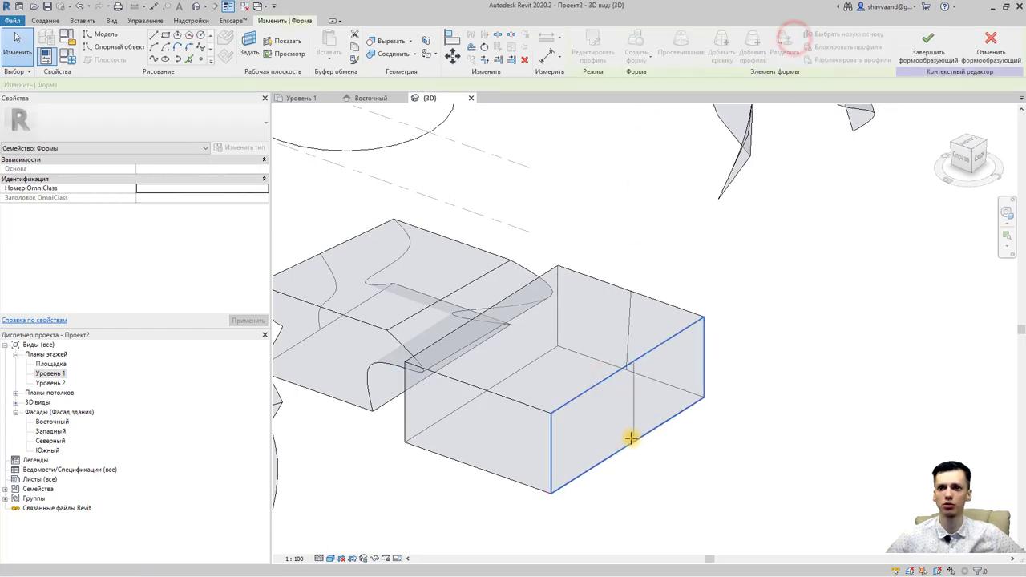
{"action": "key", "text": "Escape"}
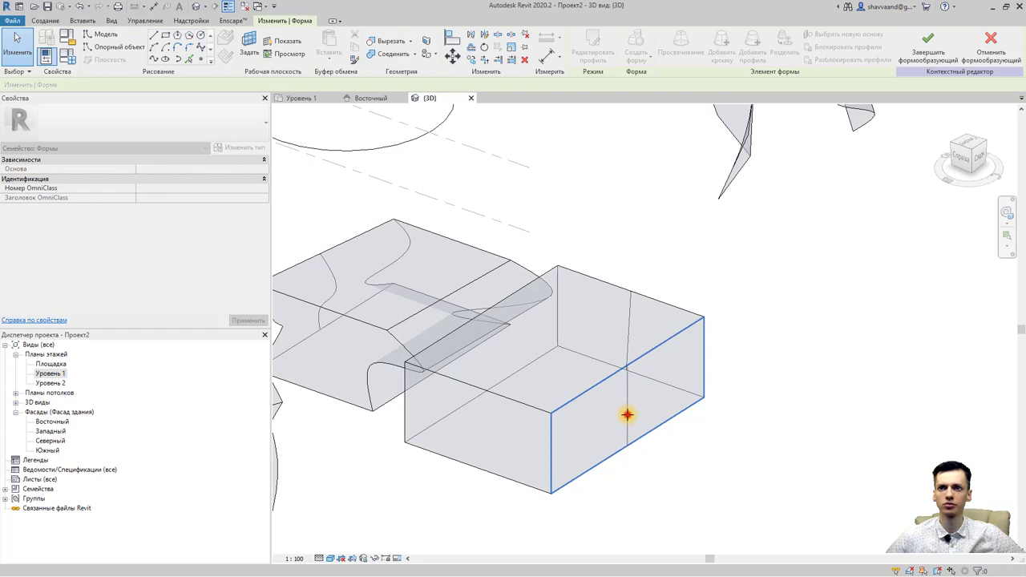
{"action": "key", "text": "Escape"}
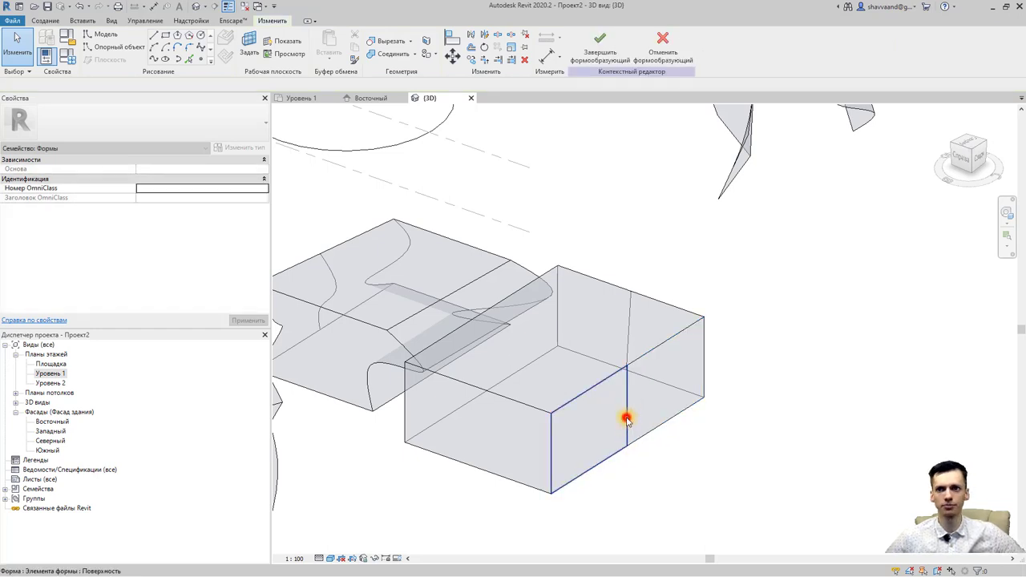
{"action": "left_click", "coordinate": [626, 418]}
{"action": "key", "text": "Escape"}
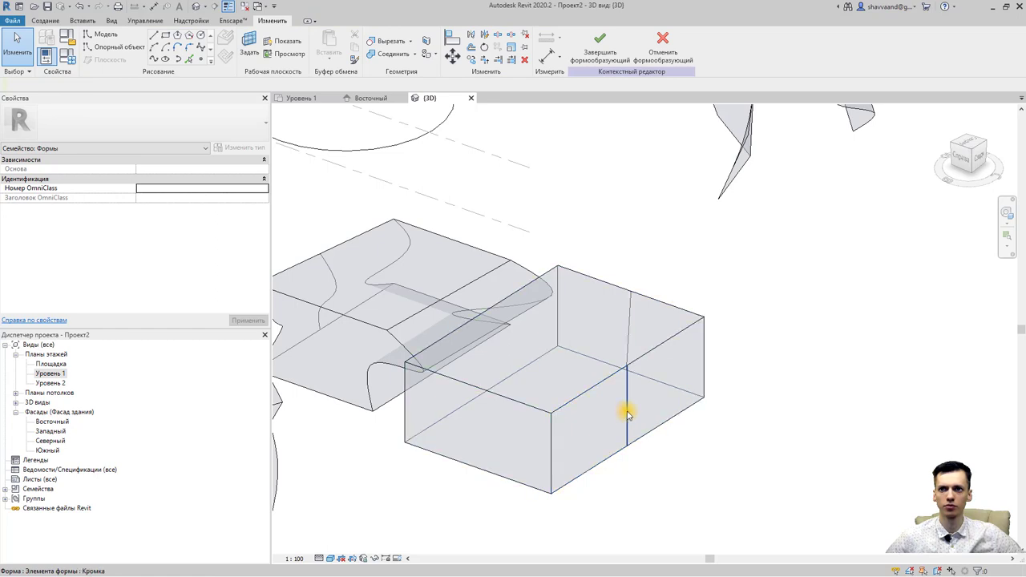
{"action": "left_click", "coordinate": [627, 412]}
{"action": "left_click_drag", "start_coordinate": [647, 416], "coordinate": [705, 451]}
{"action": "mouse_move", "coordinate": [731, 463]}
{"action": "middle_mouse_down", "text": "shift"}
{"action": "mouse_move", "coordinate": [751, 542]}
{"action": "mouse_move", "coordinate": [679, 545]}
{"action": "middle_mouse_up", "text": "shift"}
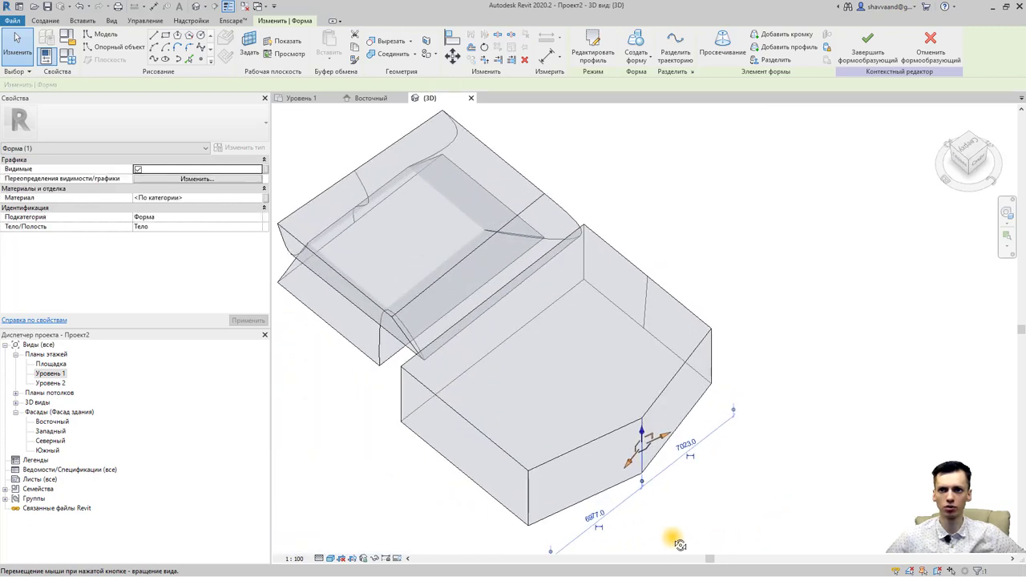
Bring the circle sketches into view and select the upper-right circle of radius 6000.
{"action": "scroll", "coordinate": [442, 469], "scroll_direction": "down", "scroll_amount": 5}
{"action": "middle_click_drag", "start_coordinate": [487, 457], "coordinate": [657, 408]}
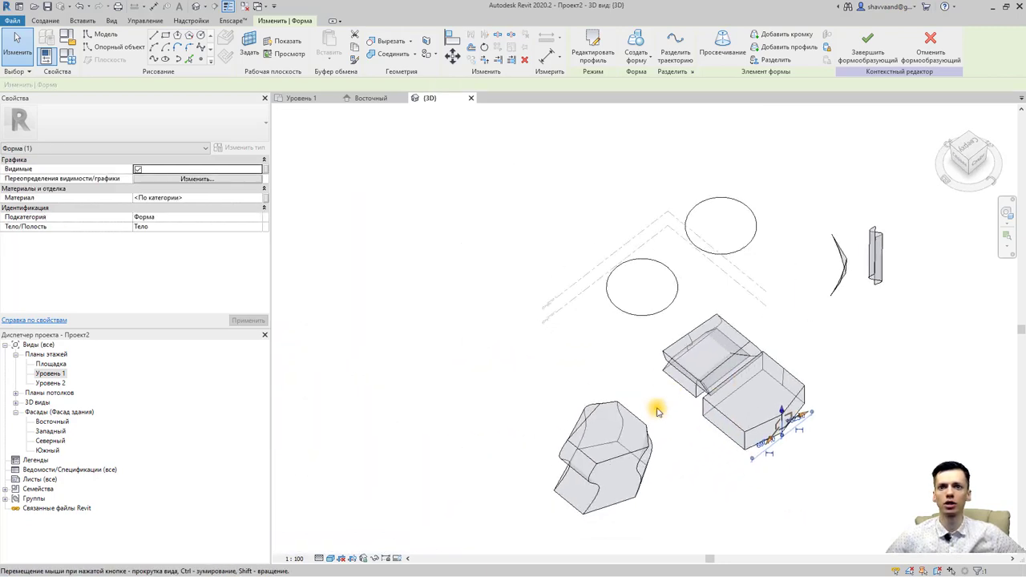
{"action": "scroll", "coordinate": [694, 294], "scroll_direction": "up", "scroll_amount": 2}
{"action": "middle_click_drag", "start_coordinate": [694, 294], "coordinate": [498, 426]}
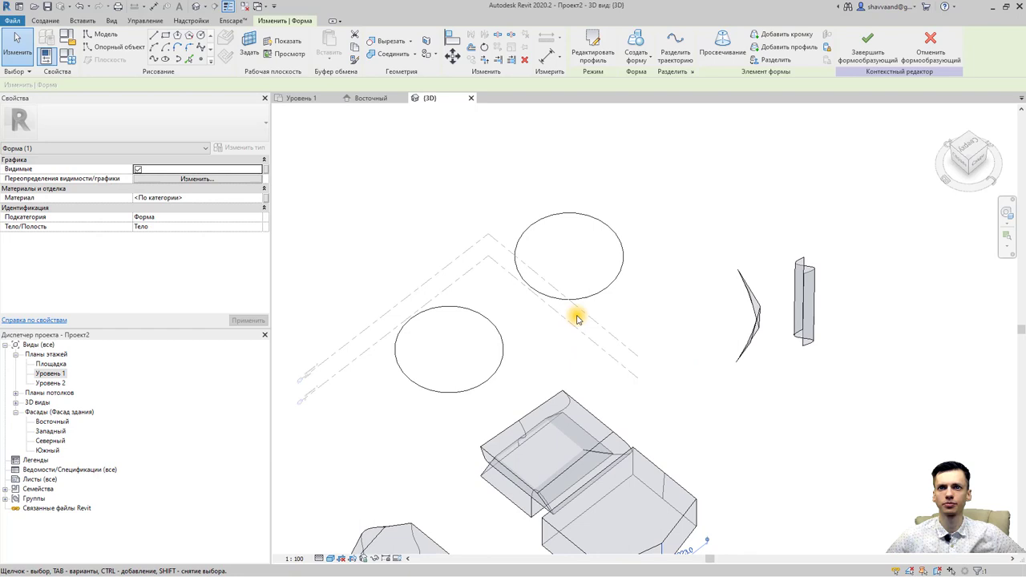
{"action": "left_click", "coordinate": [611, 290]}
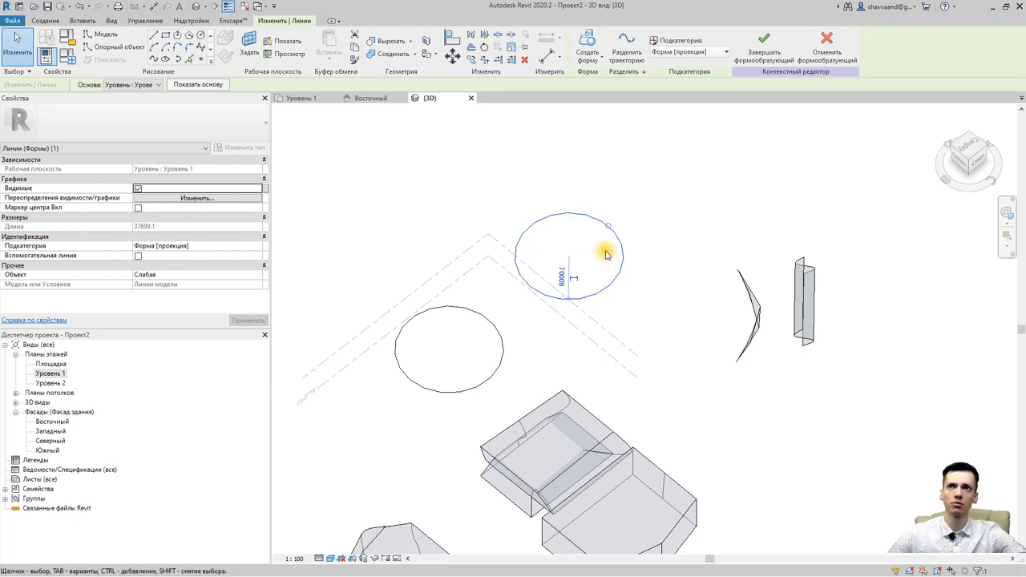
Make a solid cylinder form from the upper circle, then select the lower circle's outline.
{"action": "left_click", "coordinate": [587, 50]}
{"action": "left_click", "coordinate": [615, 80]}
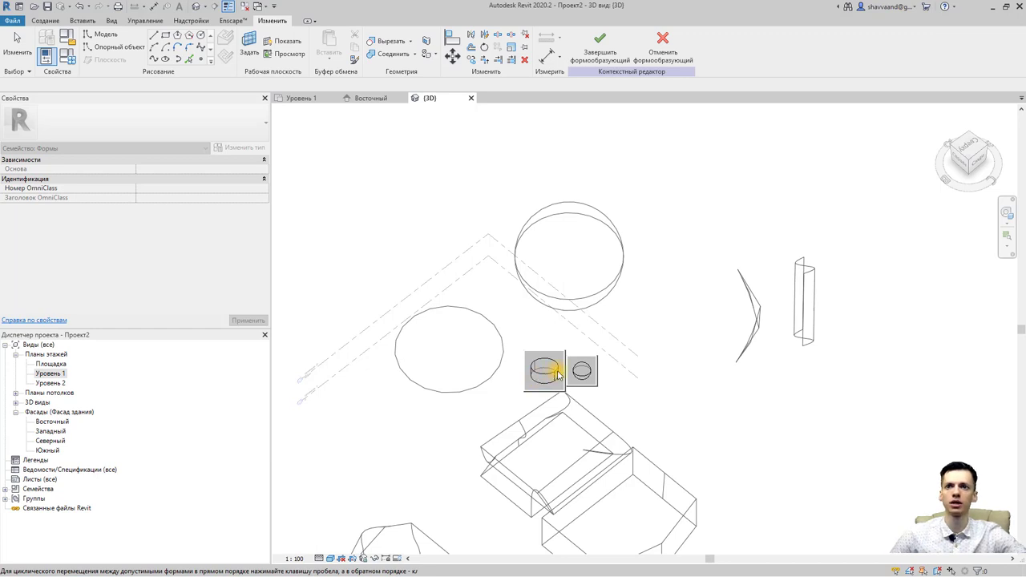
{"action": "left_click", "coordinate": [552, 375]}
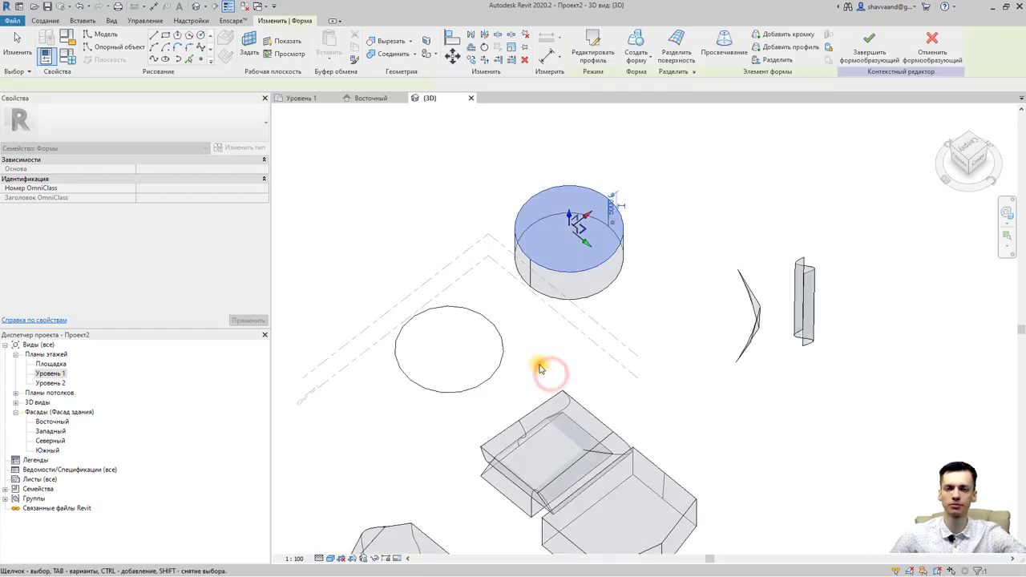
{"action": "left_click", "coordinate": [503, 353]}
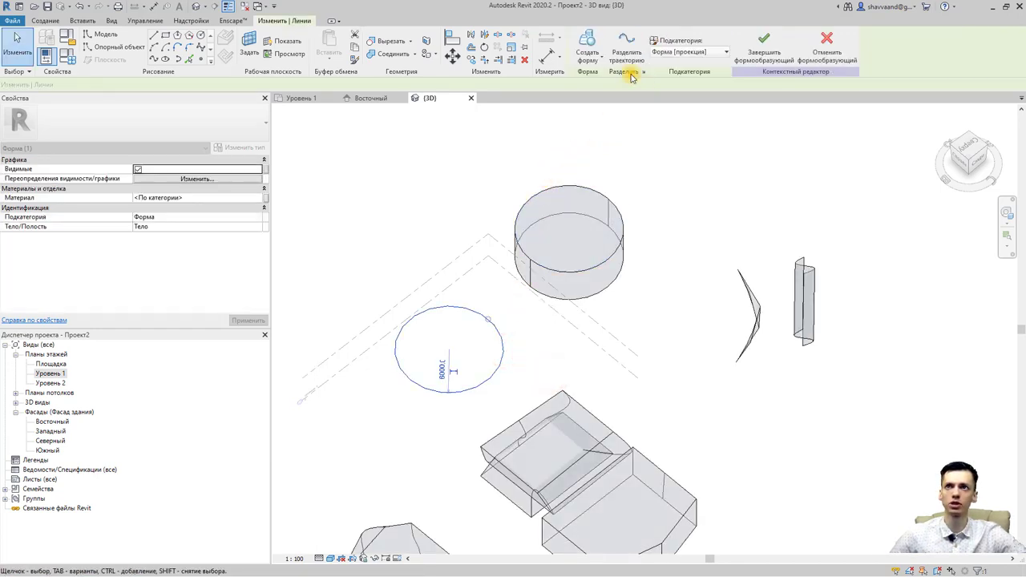
Create a solid sphere form from the lower circle.
{"action": "left_click", "coordinate": [593, 60]}
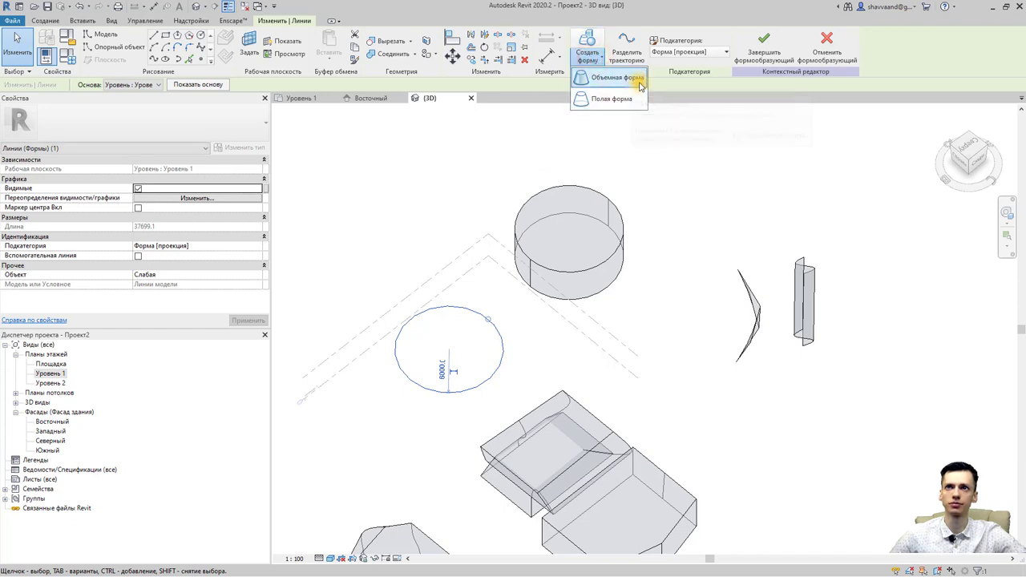
{"action": "left_click", "coordinate": [637, 82]}
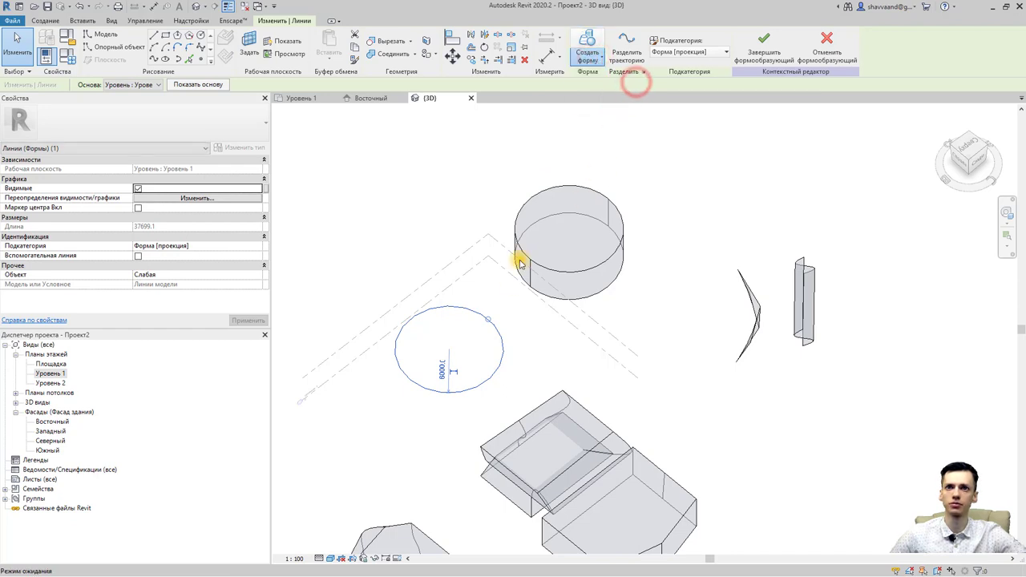
{"action": "left_click", "coordinate": [452, 465]}
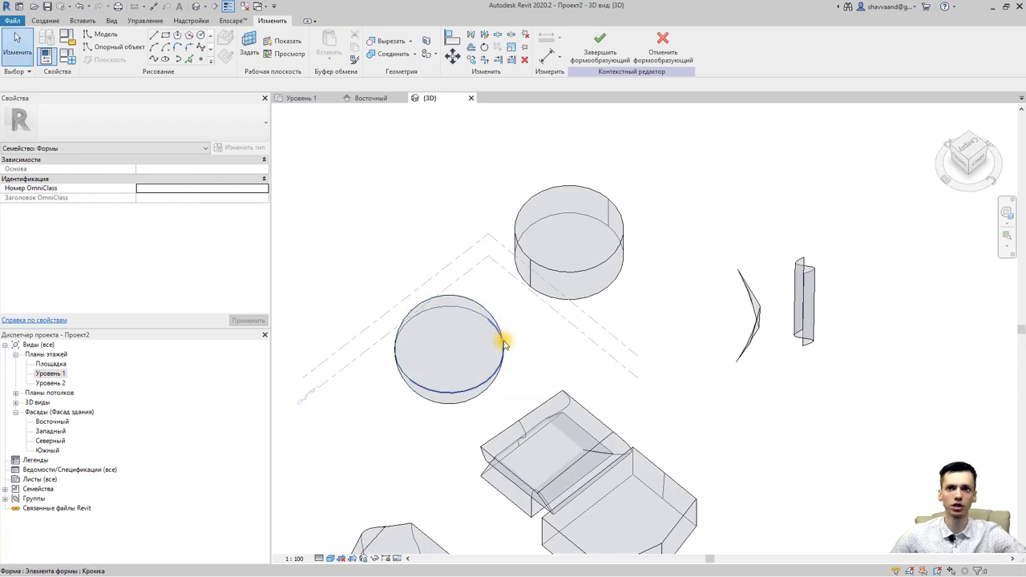
Edit the sphere's profile so its arc ends on the axis at 90°, then view the half-sphere.
{"action": "double_click", "coordinate": [505, 342]}
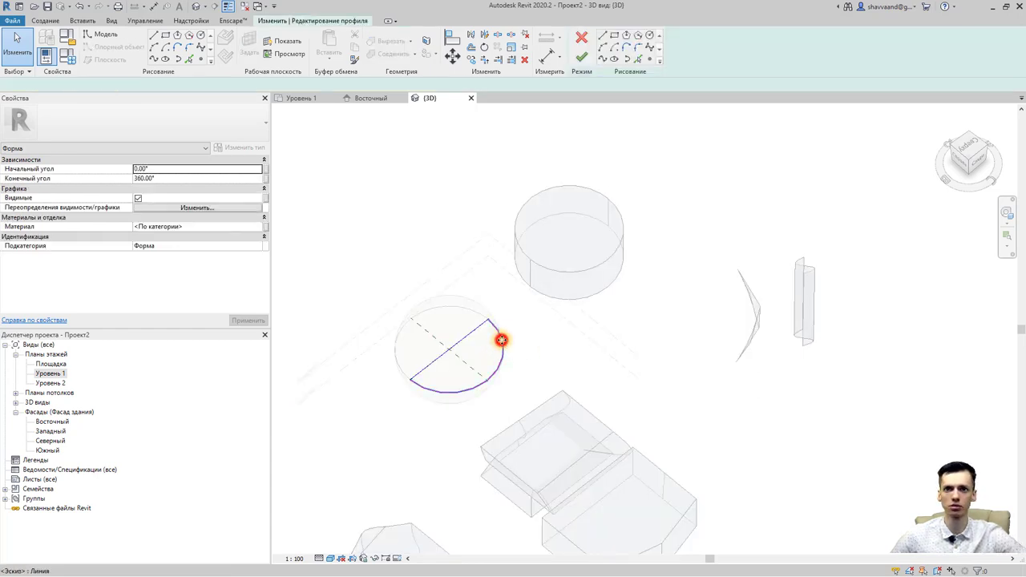
{"action": "left_click_drag", "start_coordinate": [489, 318], "coordinate": [485, 380]}
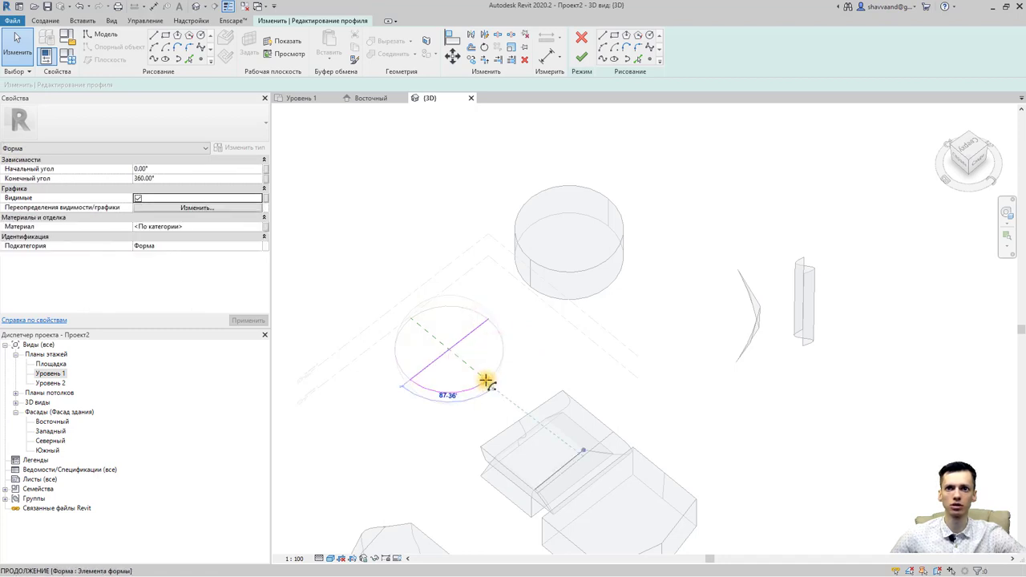
{"action": "left_click", "coordinate": [973, 155]}
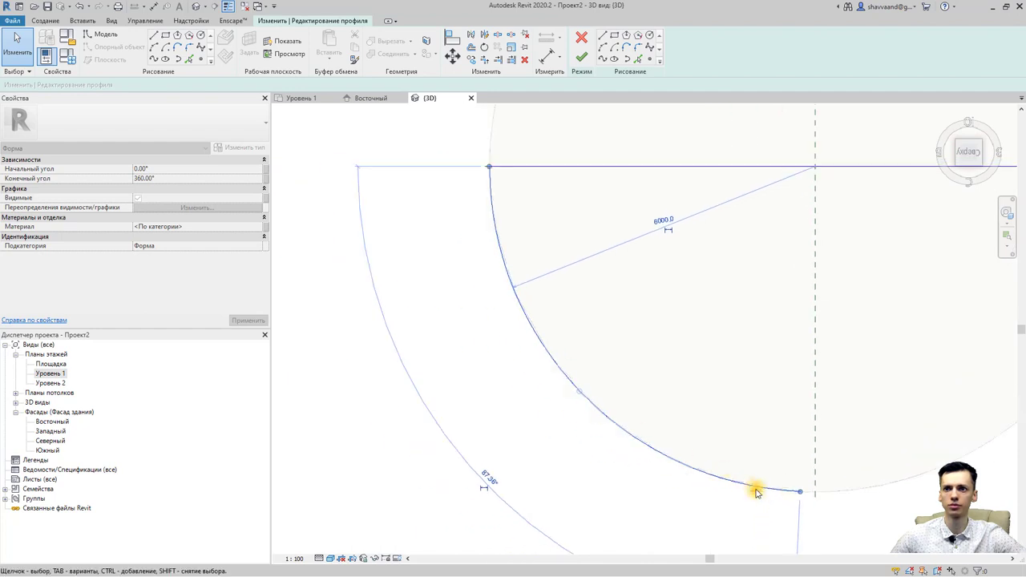
{"action": "left_click", "coordinate": [801, 492]}
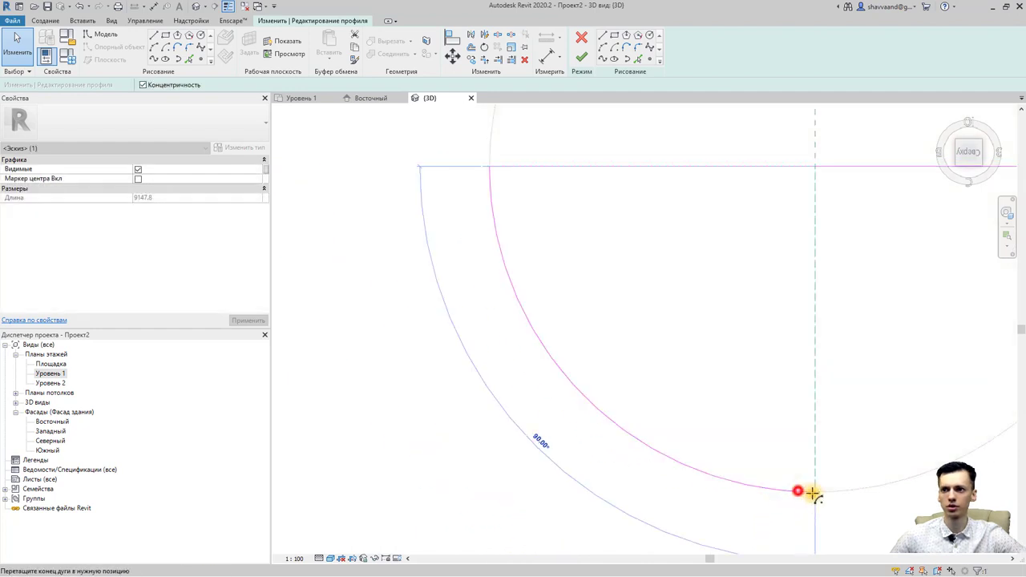
{"action": "left_click_drag", "start_coordinate": [805, 495], "coordinate": [801, 490]}
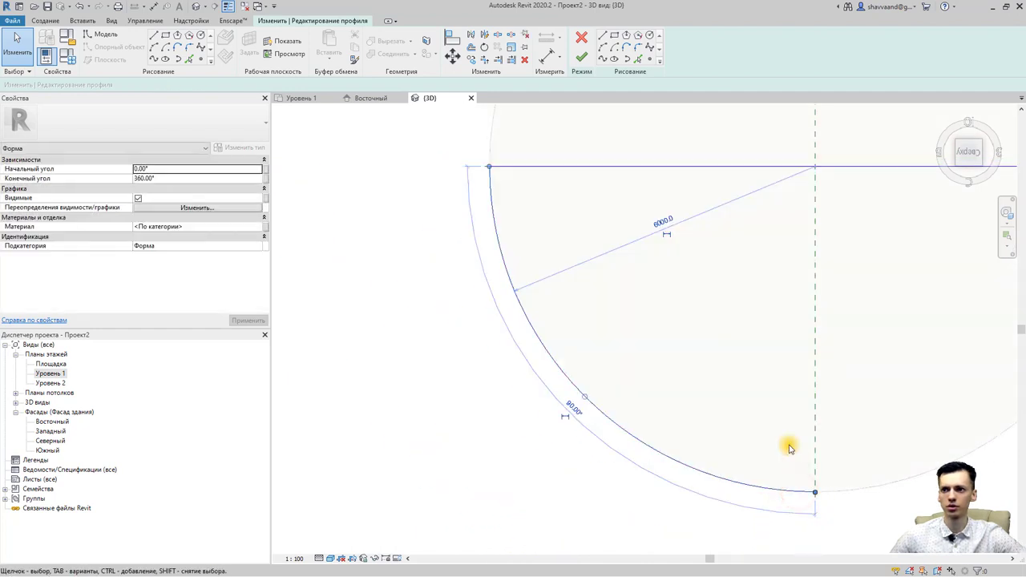
{"action": "left_click", "coordinate": [582, 57]}
{"action": "scroll", "coordinate": [632, 343], "scroll_direction": "down", "scroll_amount": 3}
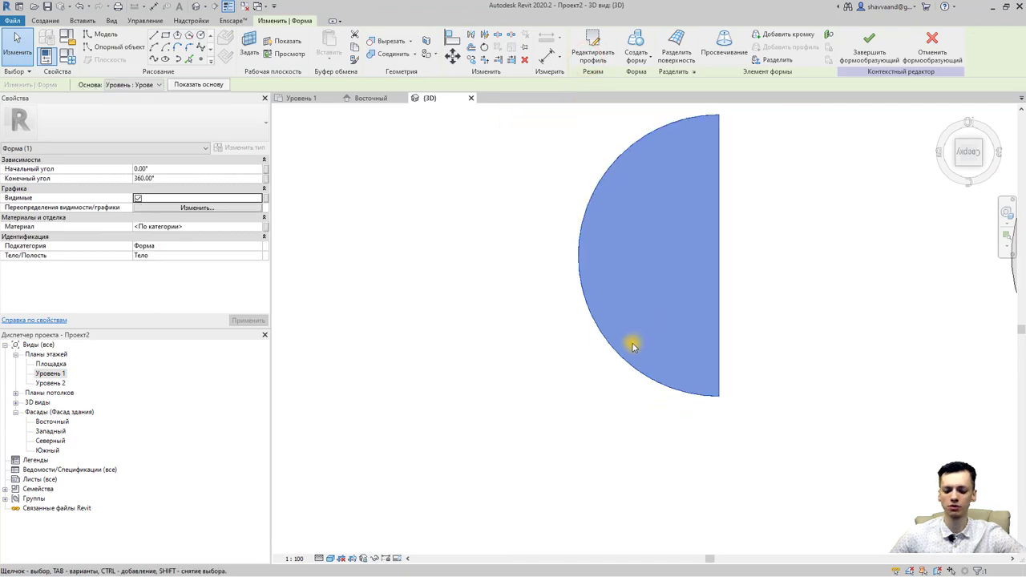
{"action": "mouse_move", "coordinate": [632, 343]}
{"action": "middle_mouse_down", "text": "shift"}
{"action": "mouse_move", "coordinate": [639, 385]}
{"action": "mouse_move", "coordinate": [644, 229]}
{"action": "mouse_move", "coordinate": [520, 126]}
{"action": "mouse_move", "coordinate": [485, 133]}
{"action": "mouse_move", "coordinate": [625, 184]}
{"action": "mouse_move", "coordinate": [619, 232]}
{"action": "middle_mouse_up", "text": "shift"}
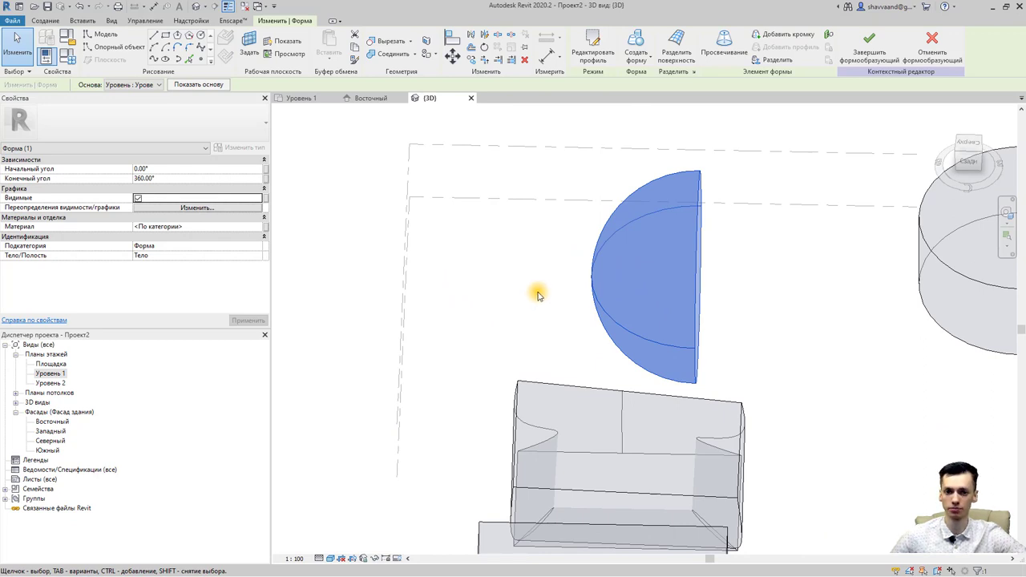
{"action": "scroll", "coordinate": [541, 297], "scroll_direction": "down", "scroll_amount": 1}
{"action": "scroll", "coordinate": [553, 302], "scroll_direction": "down", "scroll_amount": 1}
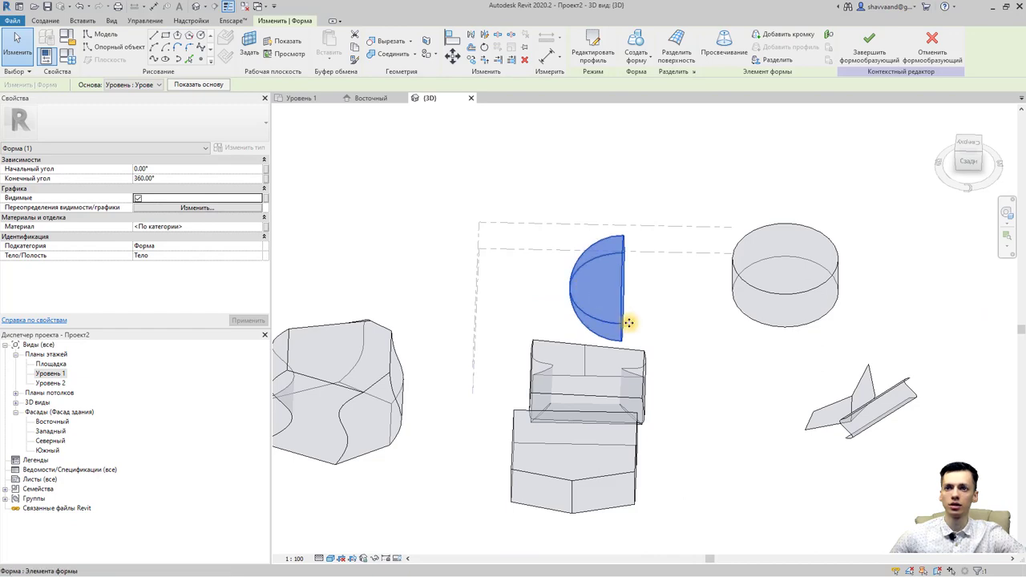
{"action": "mouse_move", "coordinate": [669, 337]}
{"action": "middle_mouse_down", "text": "shift"}
{"action": "mouse_move", "coordinate": [573, 398]}
{"action": "mouse_move", "coordinate": [602, 415]}
{"action": "middle_mouse_up", "text": "shift"}
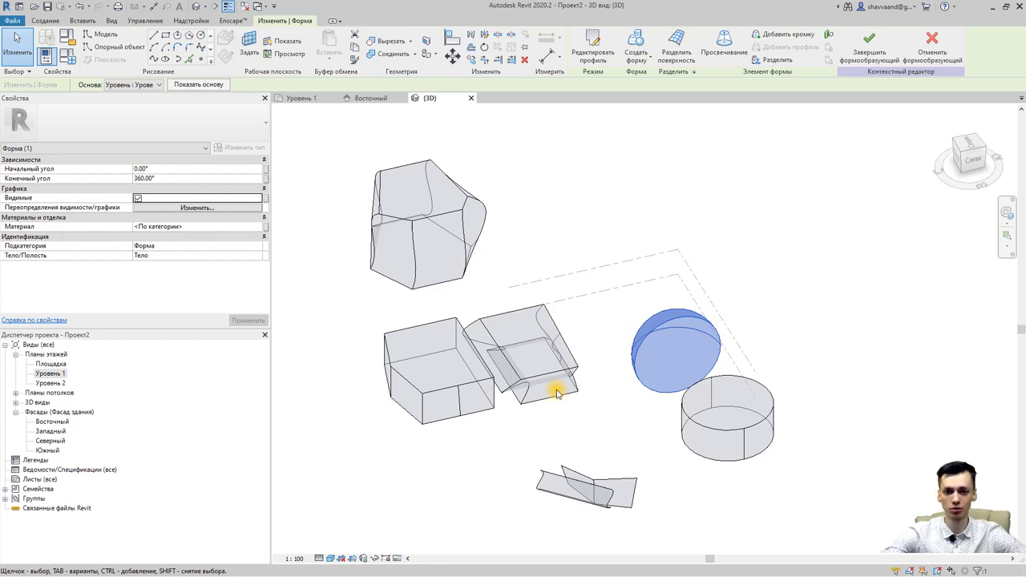
{"action": "left_click", "coordinate": [598, 356]}
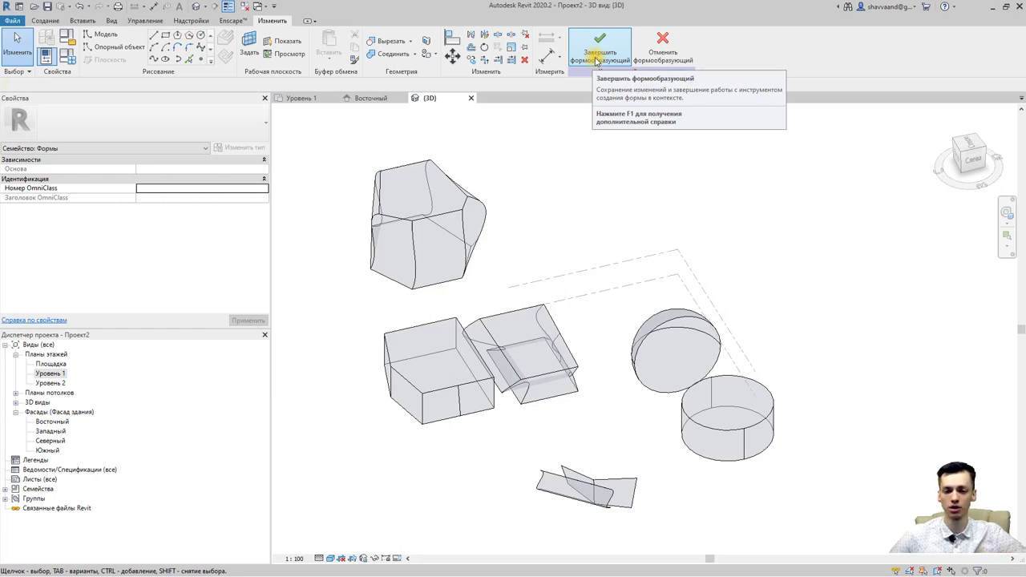
Window-select the reshaped box form, apply Divide Surface, then zoom to fit with ZF.
{"action": "left_click", "coordinate": [455, 251]}
{"action": "left_click", "coordinate": [465, 245]}
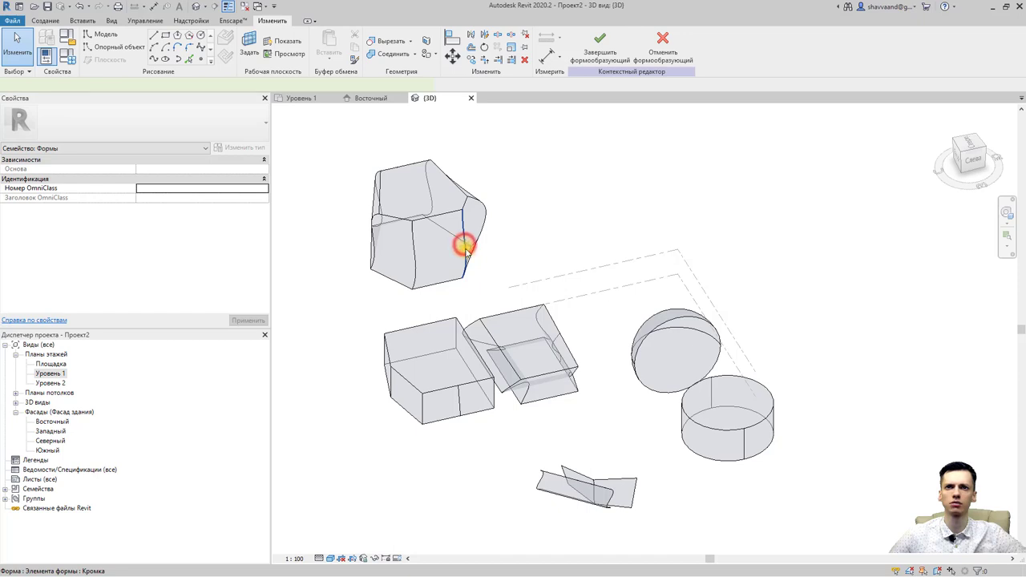
{"action": "left_click_drag", "start_coordinate": [454, 196], "coordinate": [520, 203]}
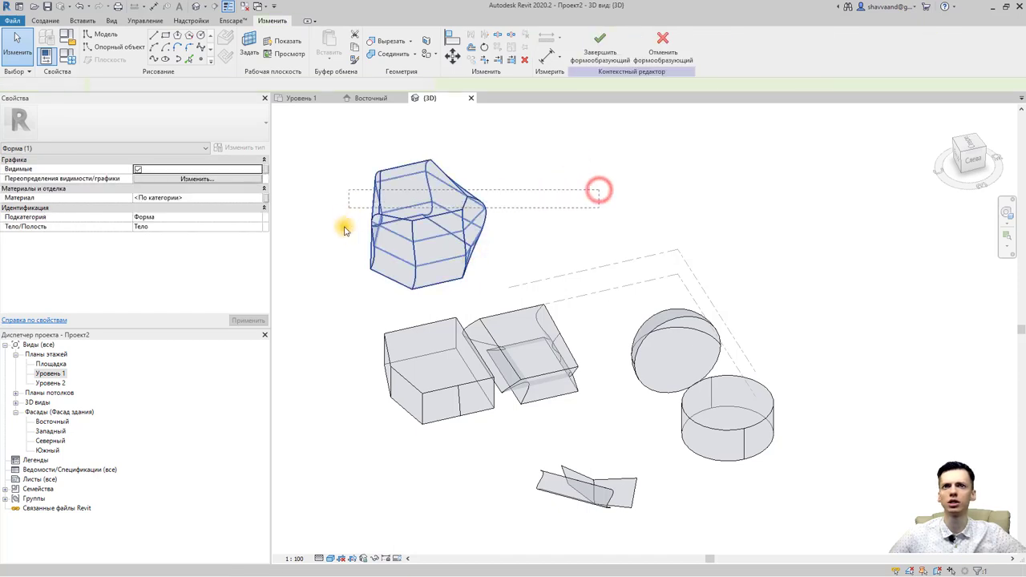
{"action": "left_click", "coordinate": [684, 56]}
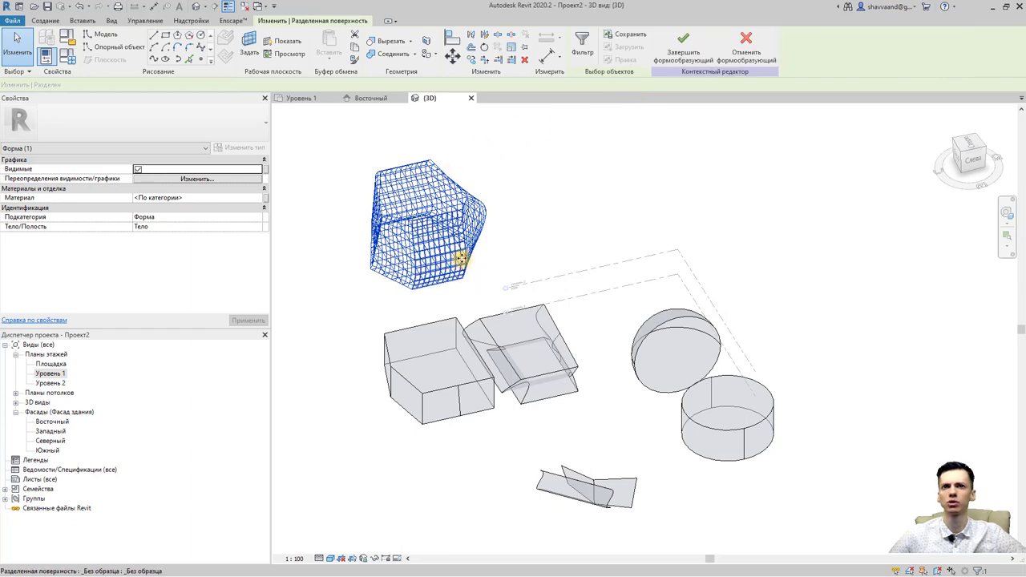
{"action": "scroll", "coordinate": [456, 245], "scroll_direction": "up", "scroll_amount": 2}
{"action": "scroll", "coordinate": [381, 265], "scroll_direction": "up", "scroll_amount": 3}
{"action": "mouse_move", "coordinate": [373, 274]}
{"action": "middle_mouse_down", "text": "shift"}
{"action": "mouse_move", "coordinate": [488, 252]}
{"action": "mouse_move", "coordinate": [575, 313]}
{"action": "middle_mouse_up", "text": "shift"}
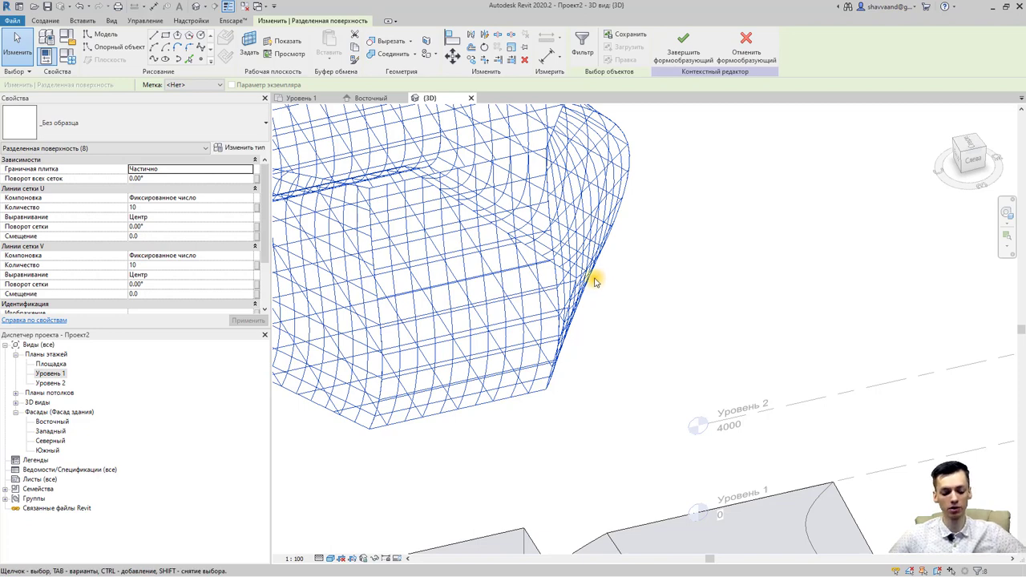
{"action": "key", "text": "z"}
{"action": "key", "text": "f"}
{"action": "key", "text": "Escape"}
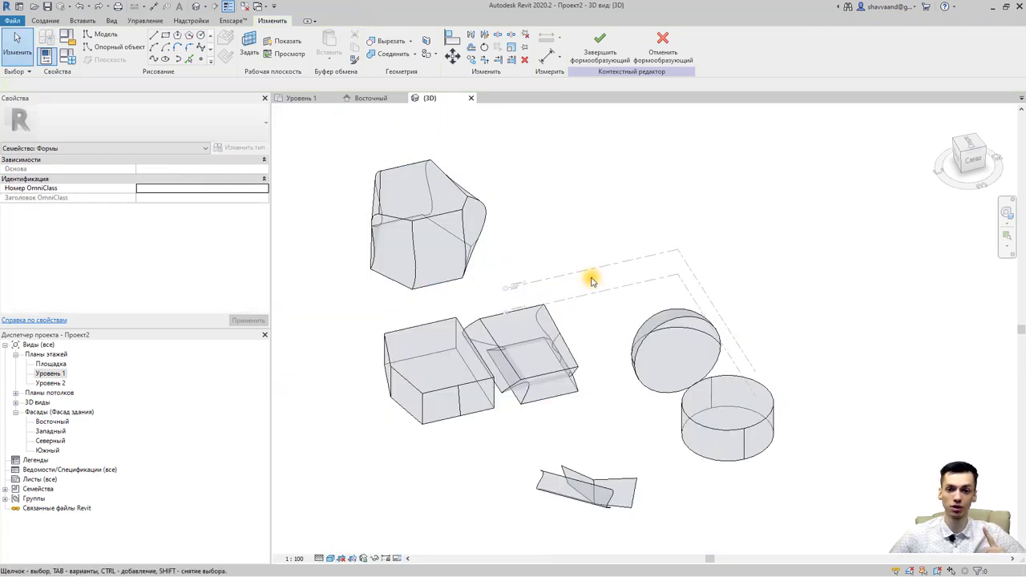
Finish Mass and move the solid-and-mesh warning dialog to the centre of the view.
{"action": "middle_click_drag", "start_coordinate": [586, 268], "coordinate": [602, 254]}
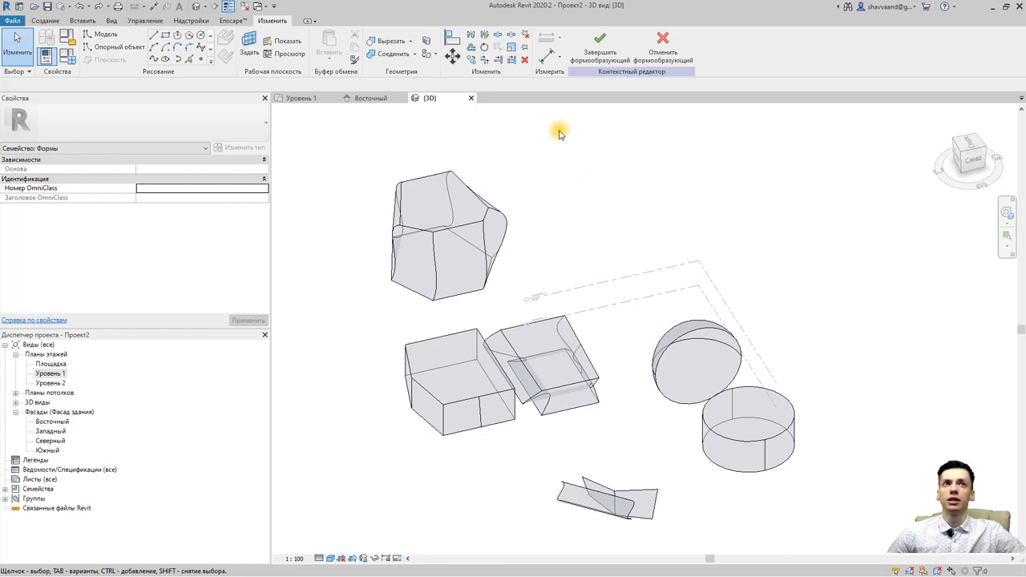
{"action": "left_click", "coordinate": [603, 53]}
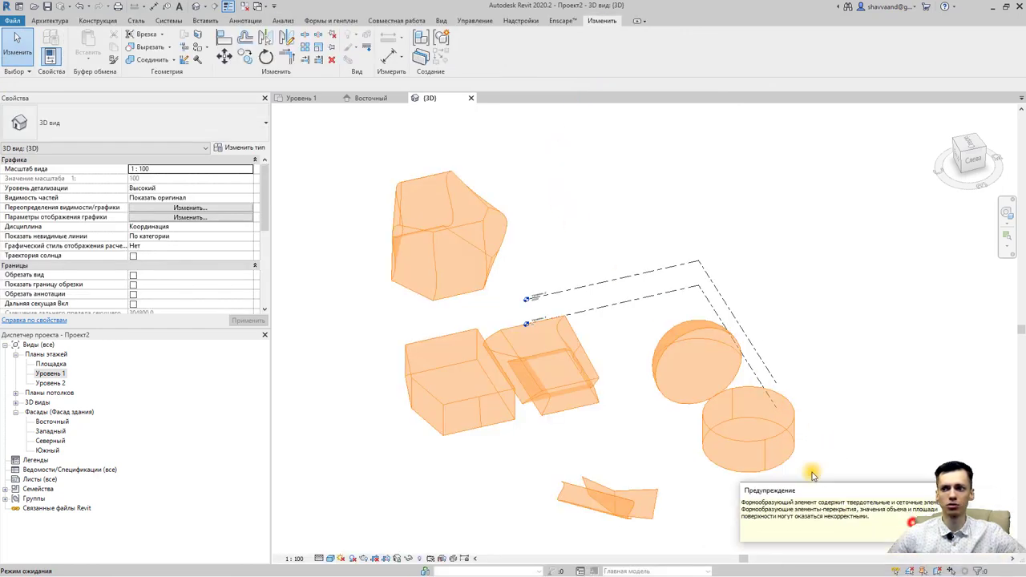
{"action": "left_click_drag", "start_coordinate": [911, 525], "coordinate": [484, 314]}
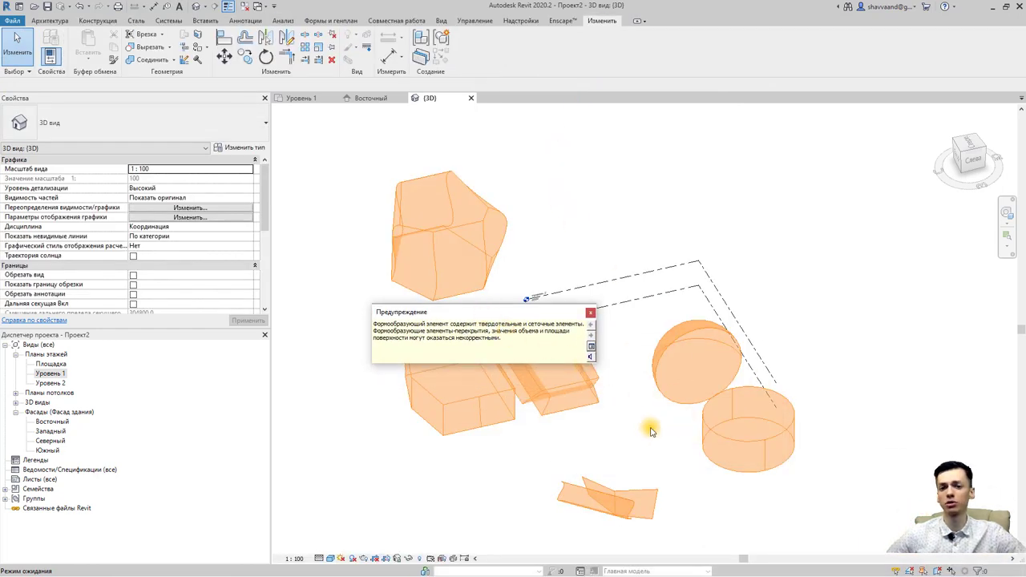
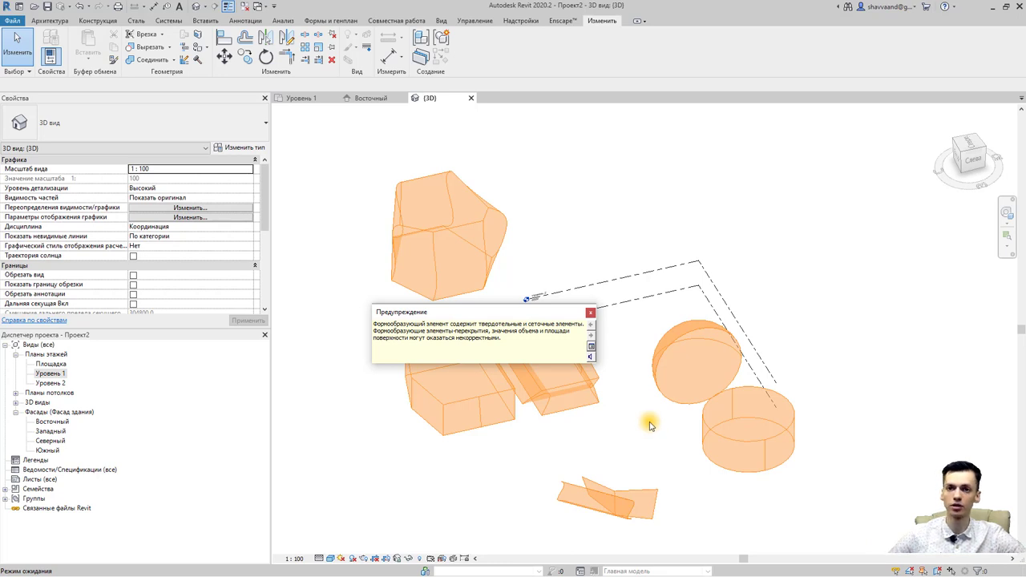
Deselect the masses, clear the warning, and show the Wall dropdown with Wall by Face.
{"action": "left_click", "coordinate": [412, 482]}
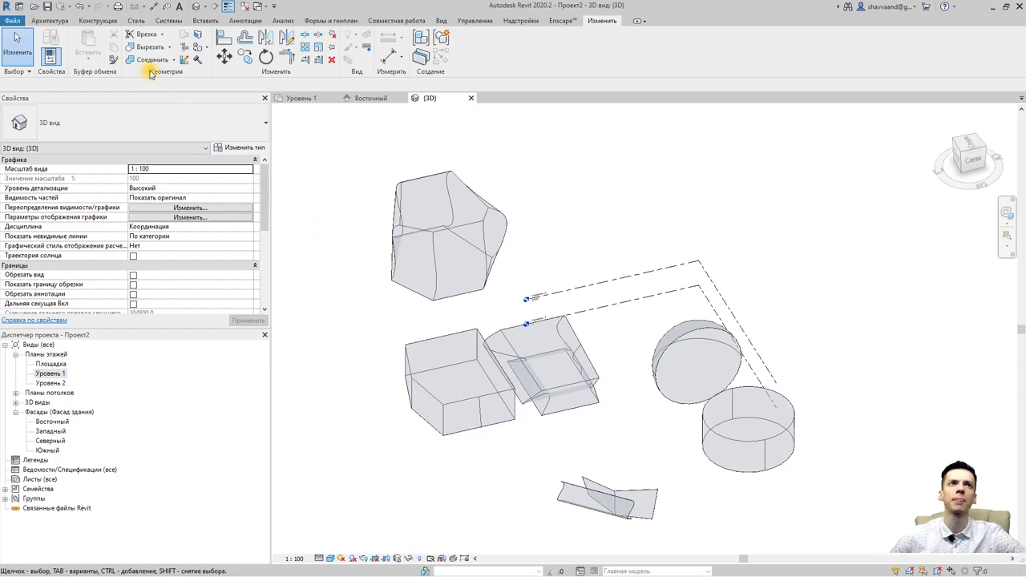
{"action": "left_click", "coordinate": [50, 20]}
{"action": "left_click", "coordinate": [50, 58]}
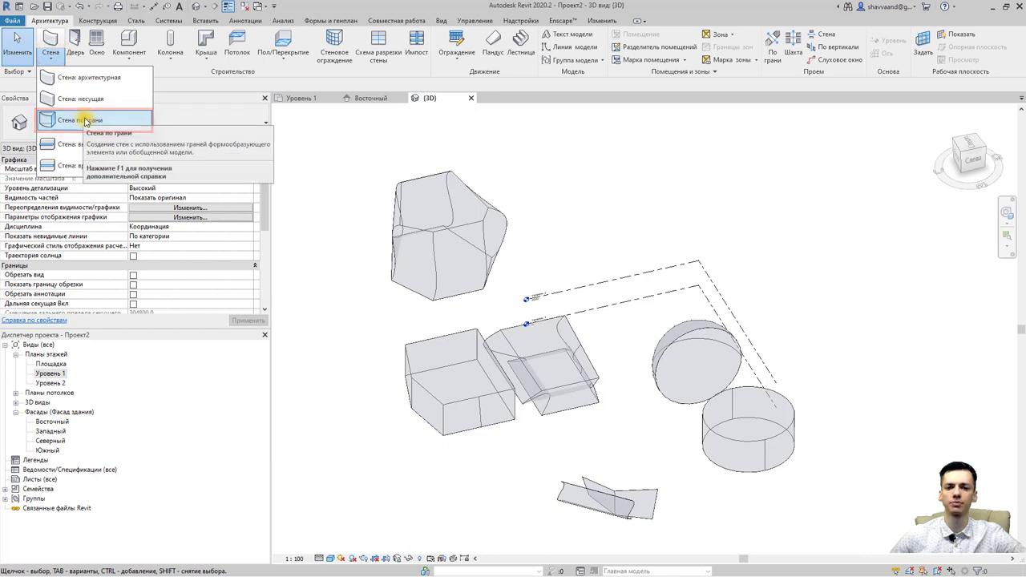
{"action": "mouse_move", "coordinate": [80, 119]}
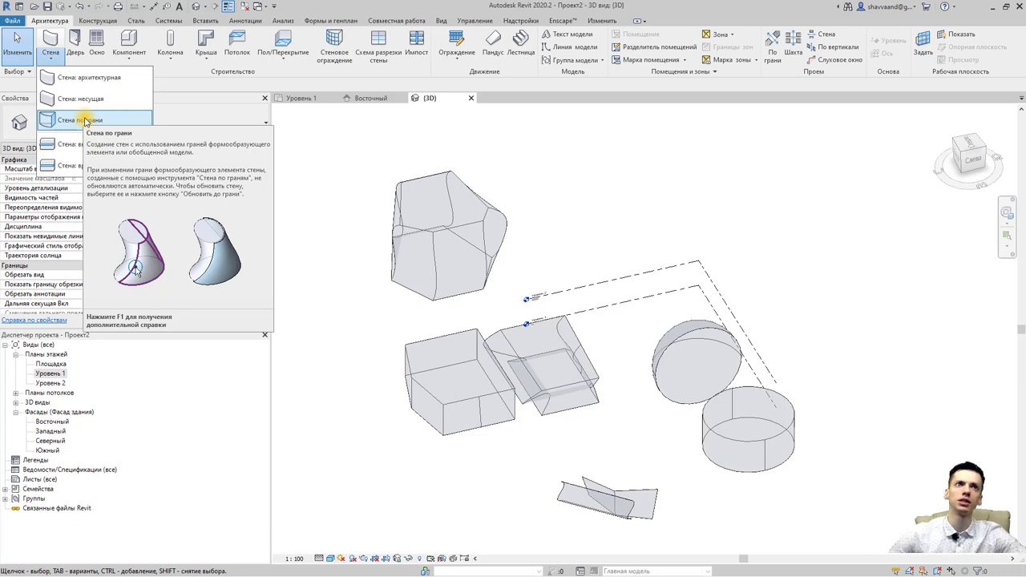
Start Wall by Face with the Типовой - Кладка 225мм wall type.
{"action": "left_click", "coordinate": [88, 128]}
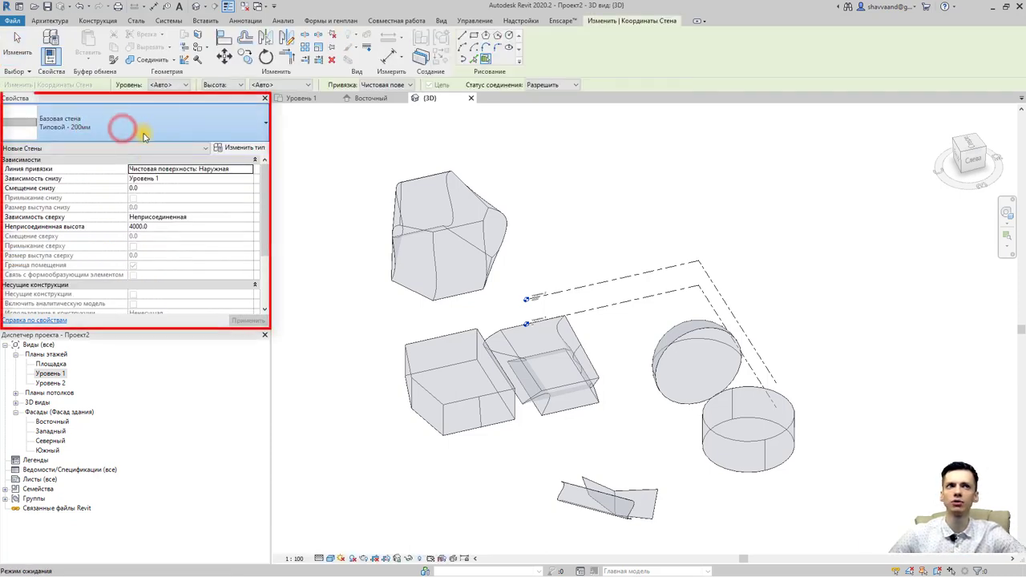
{"action": "left_click", "coordinate": [144, 136]}
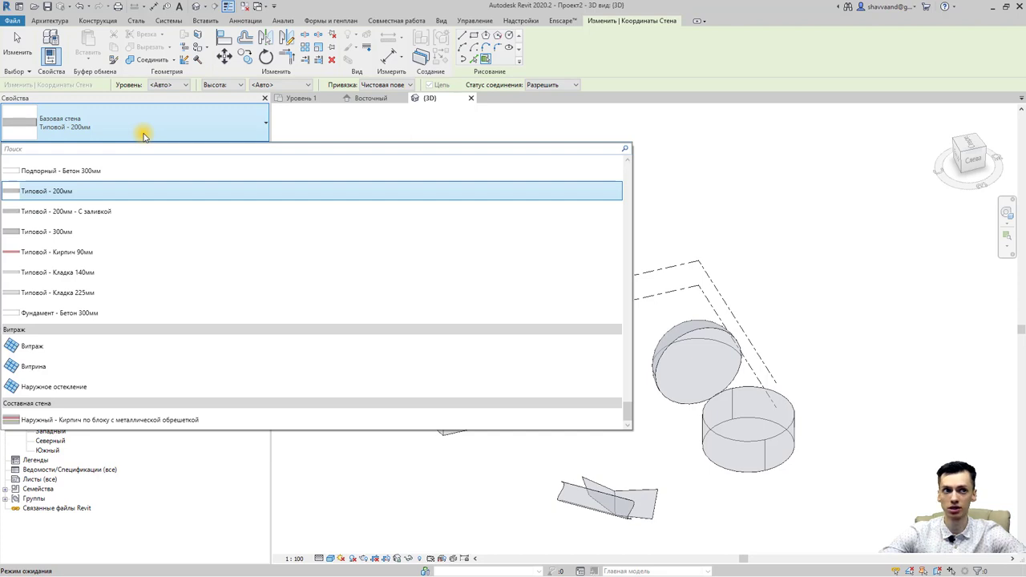
{"action": "left_click", "coordinate": [87, 299]}
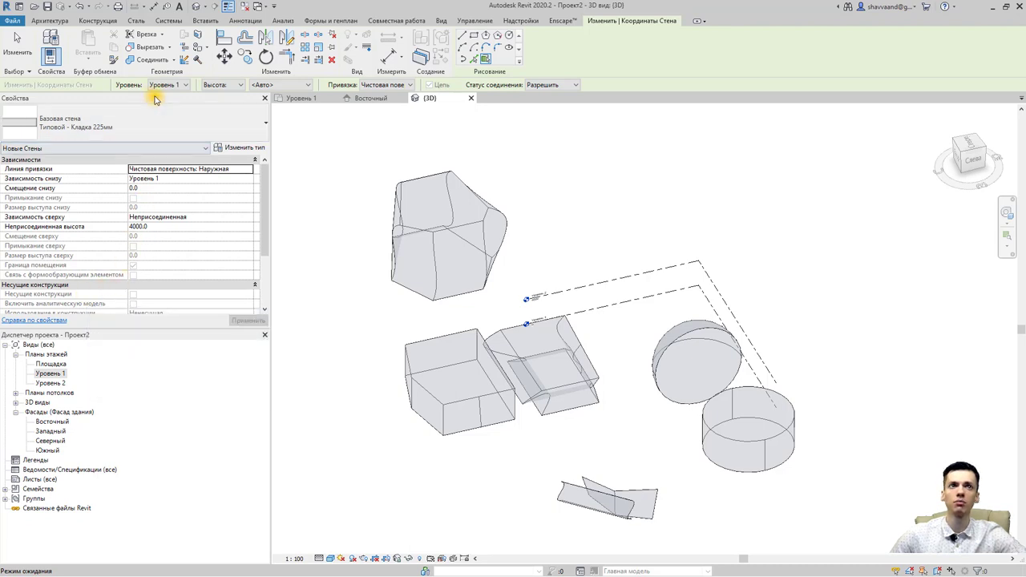
Review the Level, Height, Location Line and Join Status options, leaving them unchanged.
{"action": "left_click", "coordinate": [179, 85]}
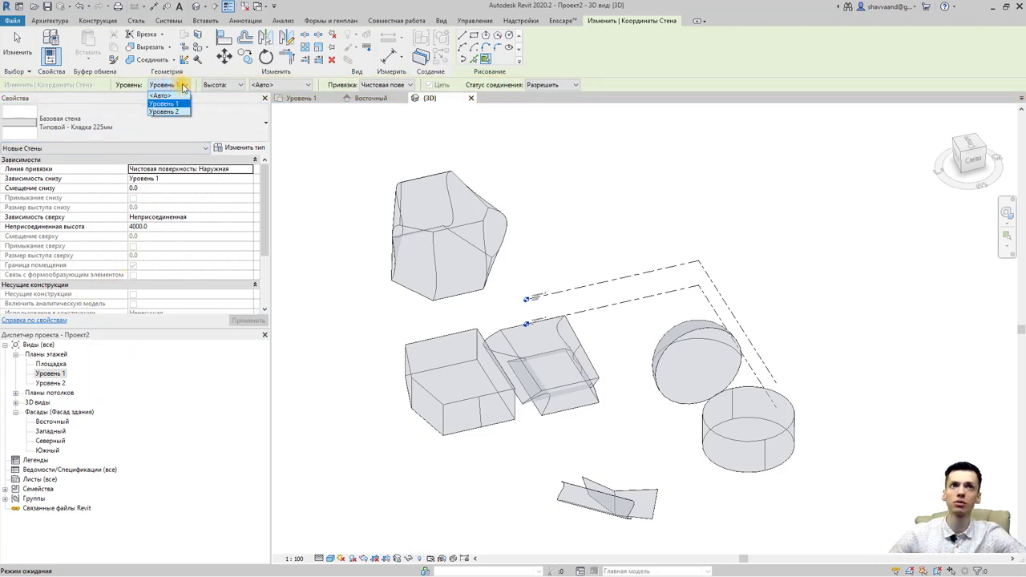
{"action": "left_click", "coordinate": [241, 85]}
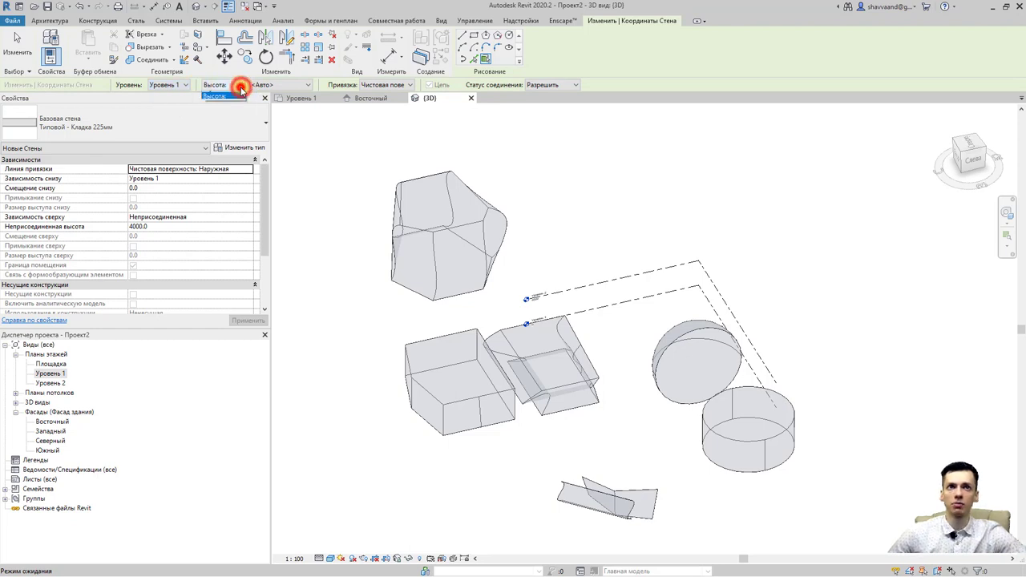
{"action": "left_click", "coordinate": [281, 84]}
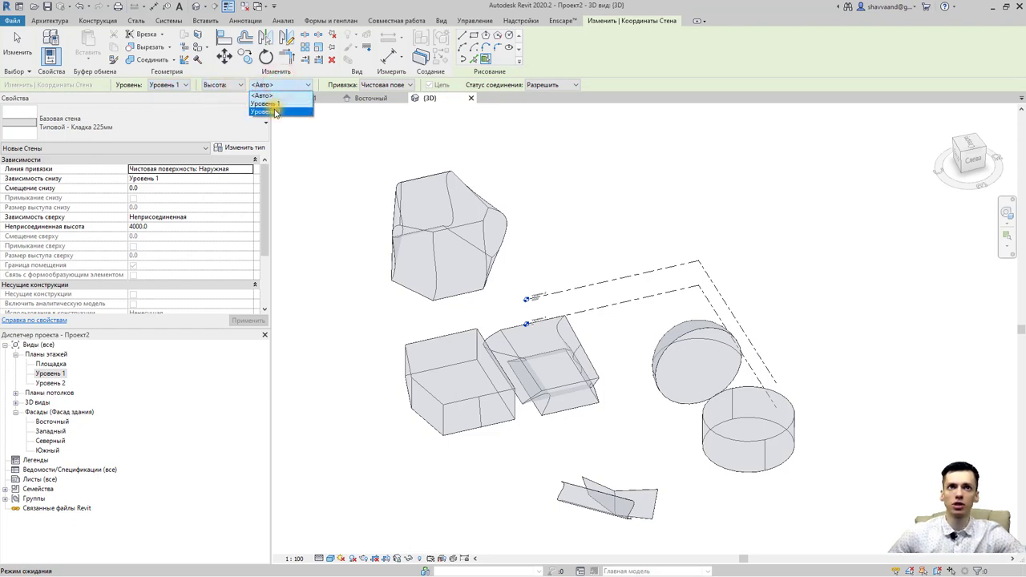
{"action": "left_click", "coordinate": [297, 86]}
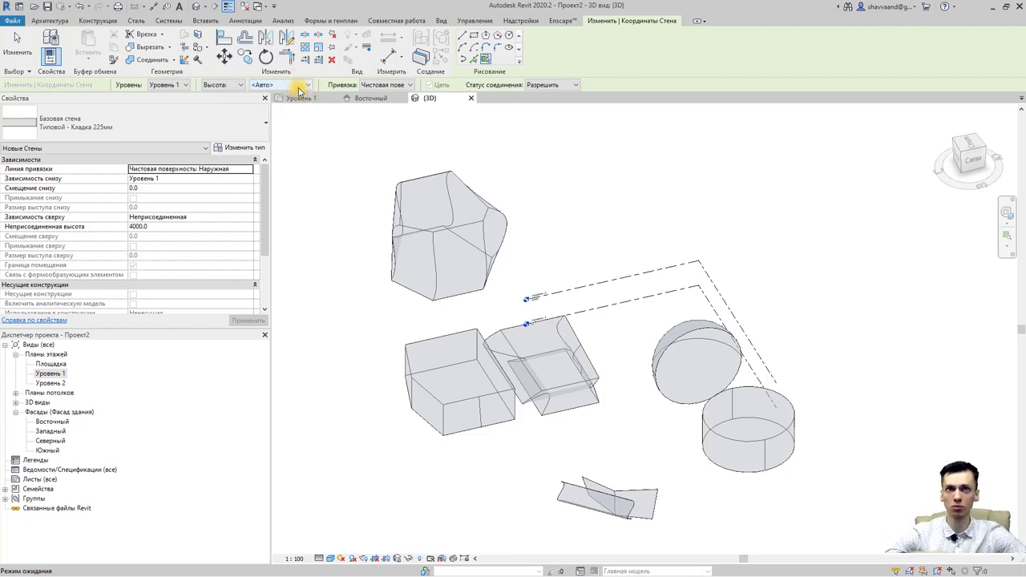
{"action": "left_click", "coordinate": [298, 88]}
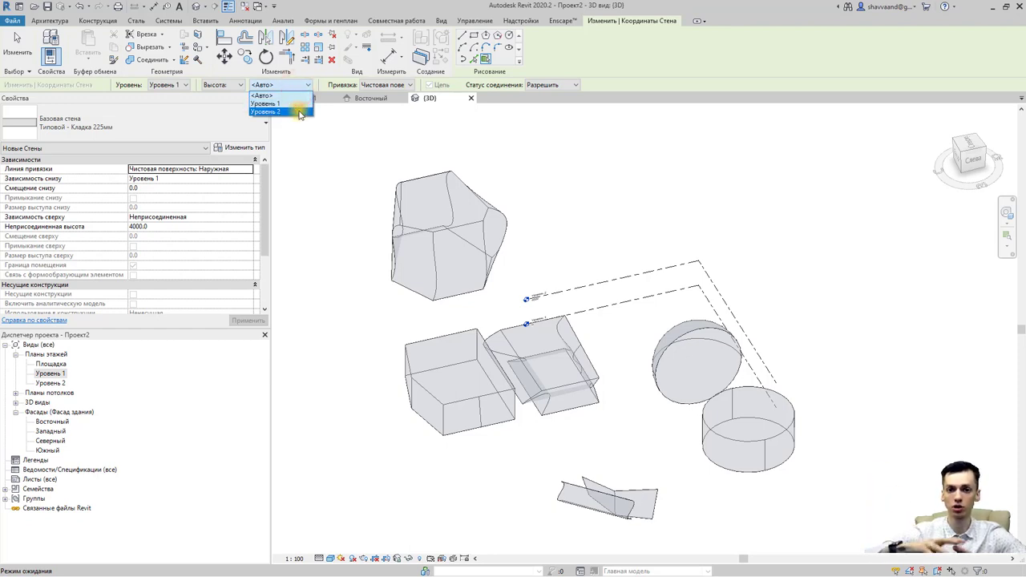
{"action": "left_click", "coordinate": [297, 86]}
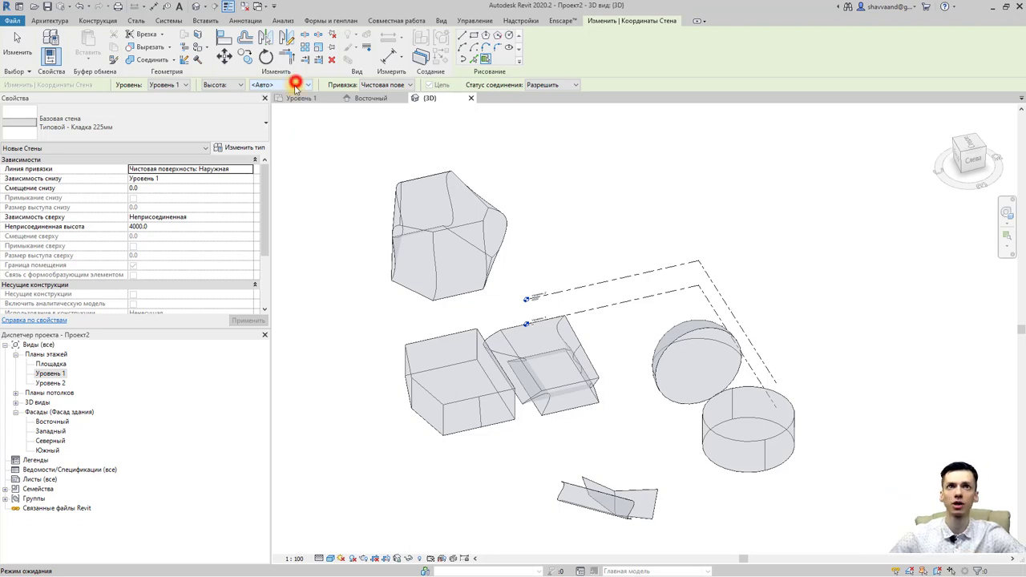
{"action": "left_click", "coordinate": [398, 86]}
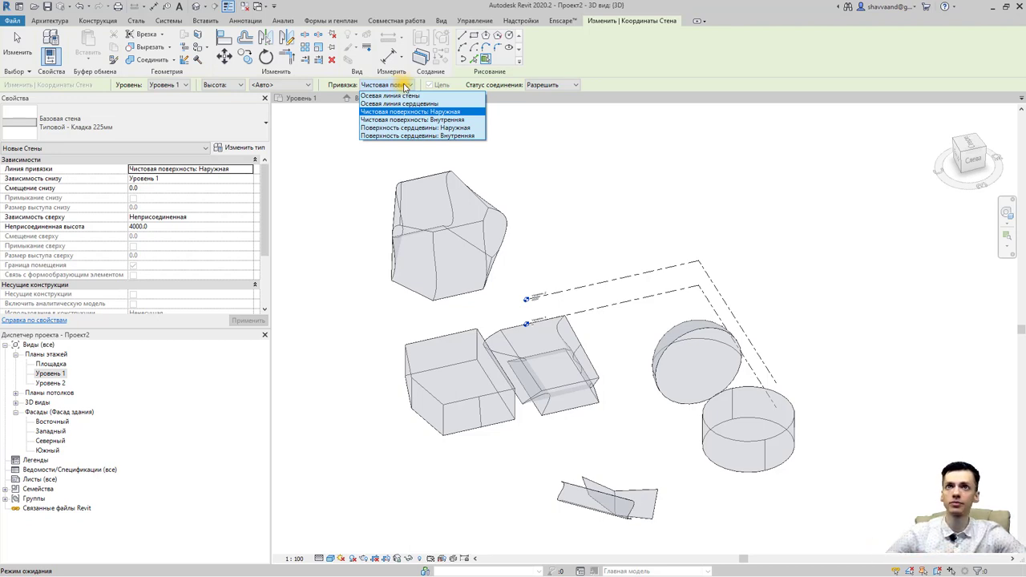
{"action": "left_click", "coordinate": [534, 85]}
{"action": "left_click", "coordinate": [537, 85]}
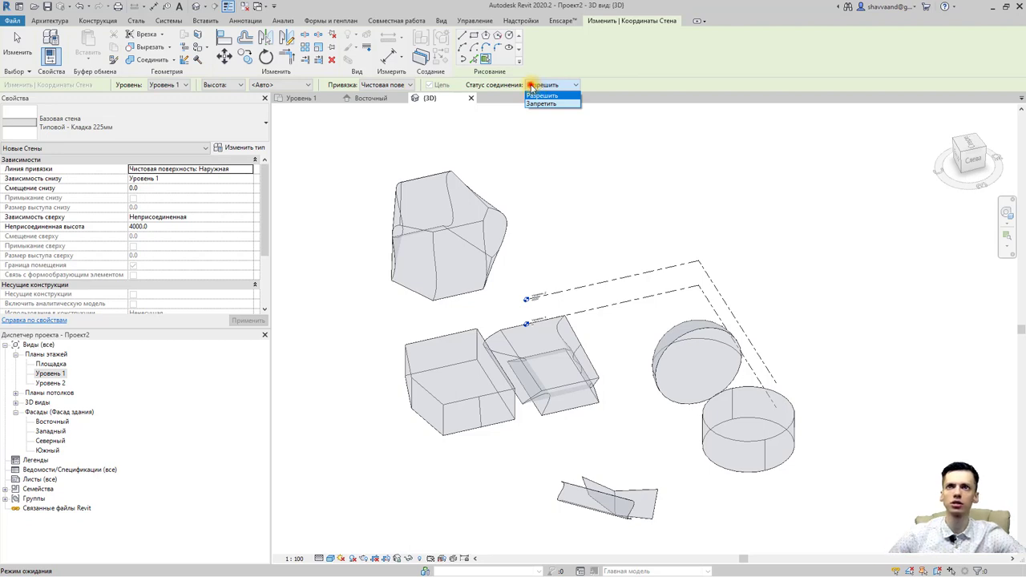
{"action": "left_click", "coordinate": [531, 86]}
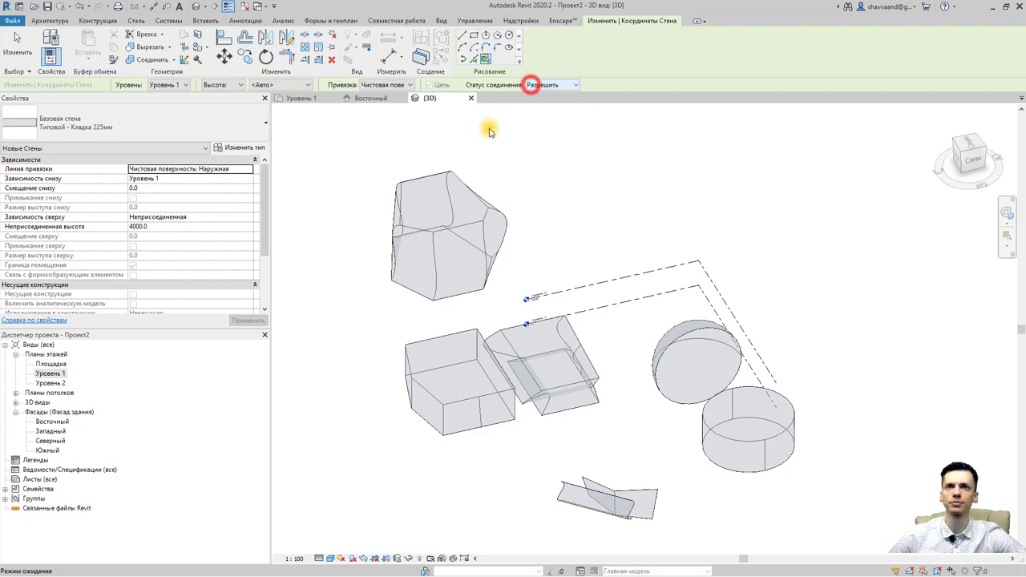
Put the Кладка 225мм brick wall on the faceted mass's curved face and inspect it.
{"action": "left_click", "coordinate": [465, 229]}
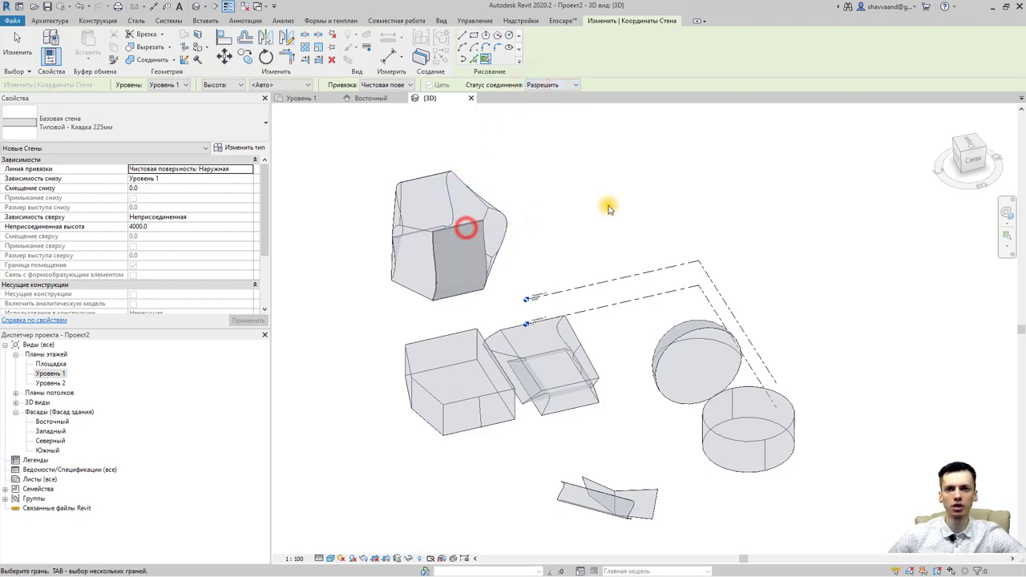
{"action": "scroll", "coordinate": [395, 266], "scroll_direction": "up", "scroll_amount": 3}
{"action": "scroll", "coordinate": [395, 266], "scroll_direction": "up", "scroll_amount": 5}
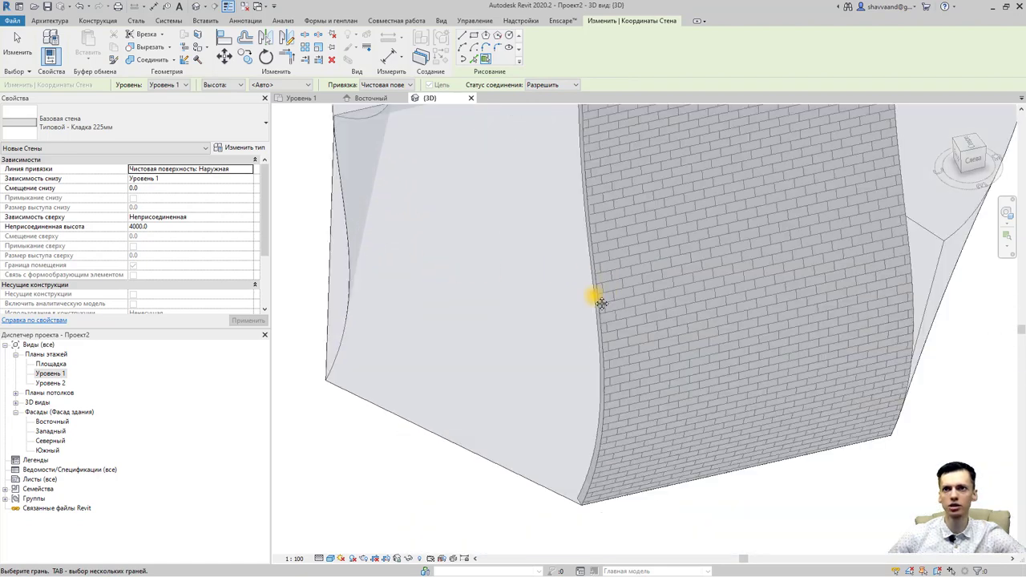
{"action": "middle_click_drag", "start_coordinate": [590, 297], "coordinate": [453, 366], "text": "shift"}
{"action": "scroll", "coordinate": [467, 346], "scroll_direction": "down", "scroll_amount": 1}
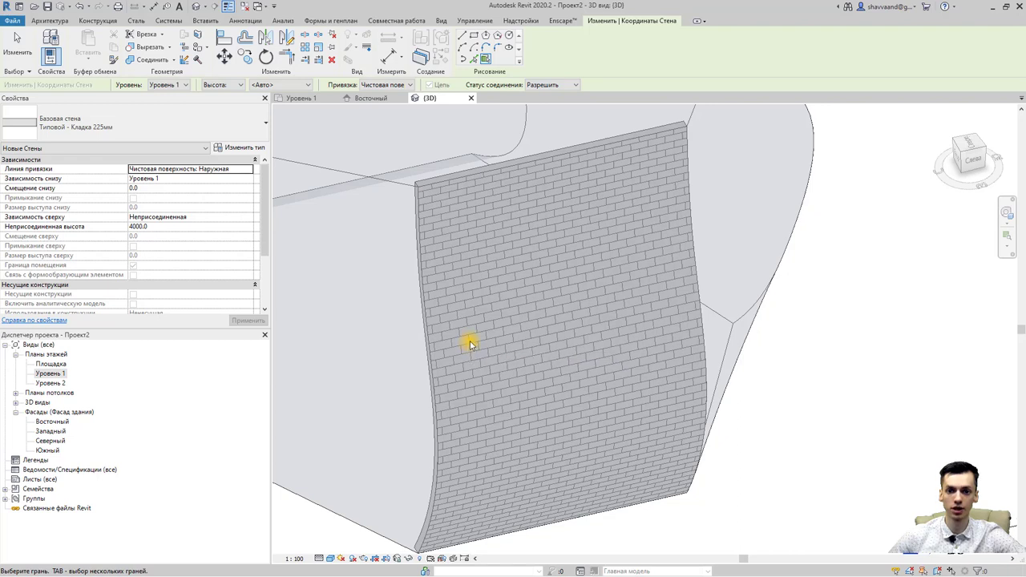
{"action": "scroll", "coordinate": [469, 345], "scroll_direction": "down", "scroll_amount": 1}
{"action": "scroll", "coordinate": [469, 343], "scroll_direction": "down", "scroll_amount": 1}
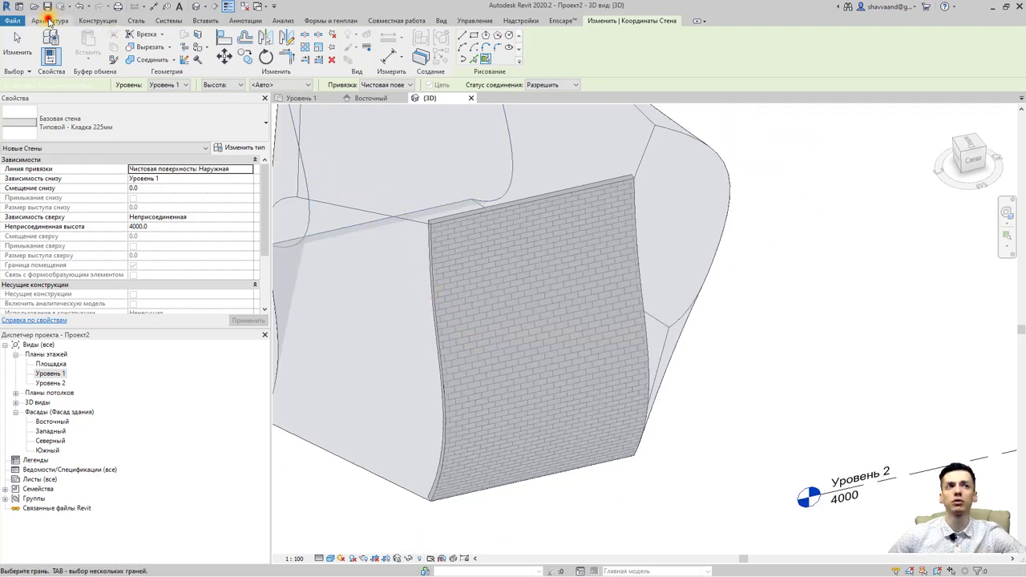
{"action": "left_click", "coordinate": [50, 20]}
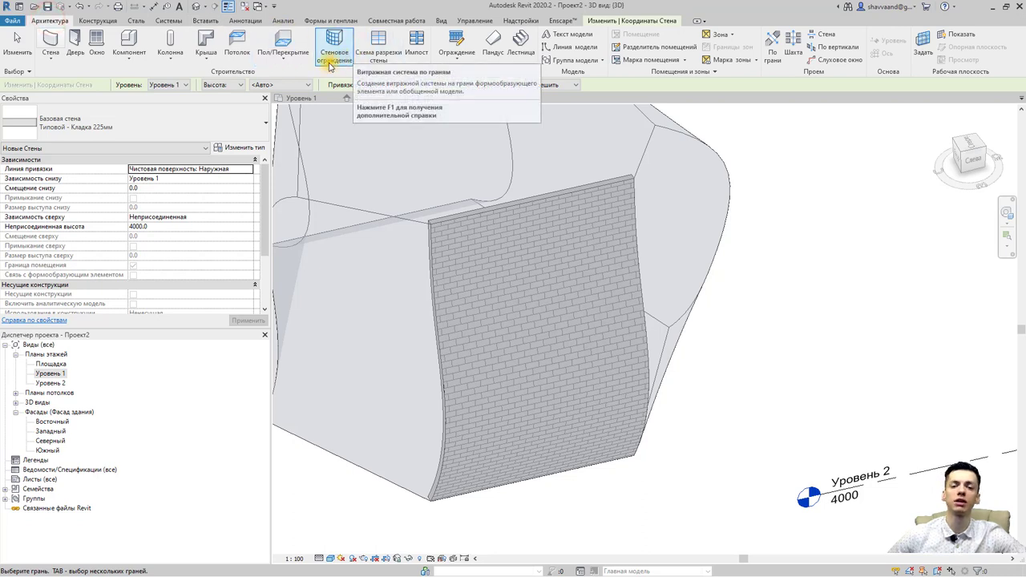
{"action": "mouse_move", "coordinate": [334, 48]}
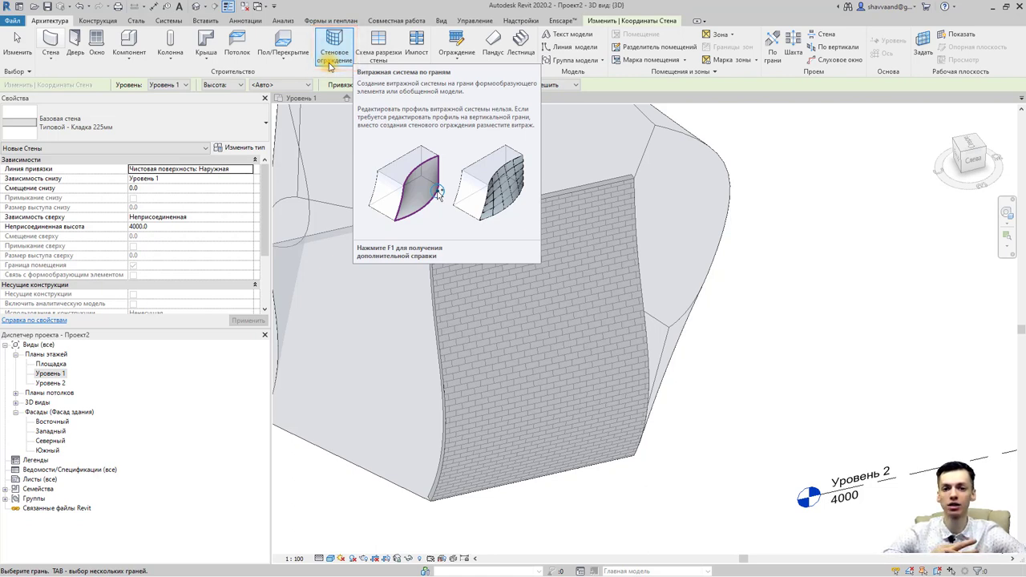
Orbit to view the masses from another side and try another wall on a face.
{"action": "middle_click_drag", "start_coordinate": [457, 297], "coordinate": [614, 471], "text": "shift"}
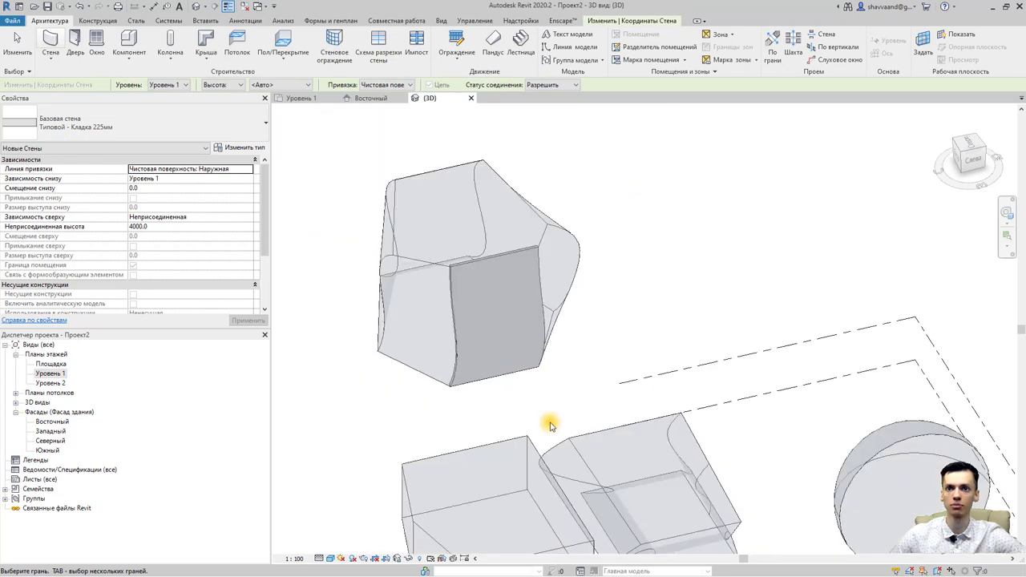
{"action": "scroll", "coordinate": [614, 470], "scroll_direction": "up", "scroll_amount": 2}
{"action": "scroll", "coordinate": [596, 446], "scroll_direction": "up", "scroll_amount": 2}
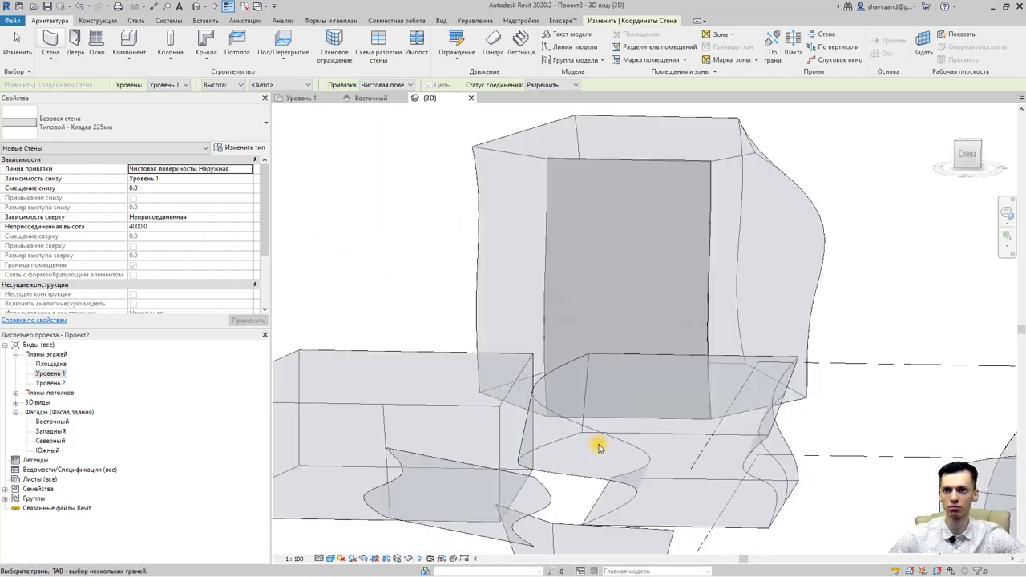
{"action": "scroll", "coordinate": [566, 469], "scroll_direction": "up", "scroll_amount": 2}
{"action": "scroll", "coordinate": [603, 463], "scroll_direction": "up", "scroll_amount": 2}
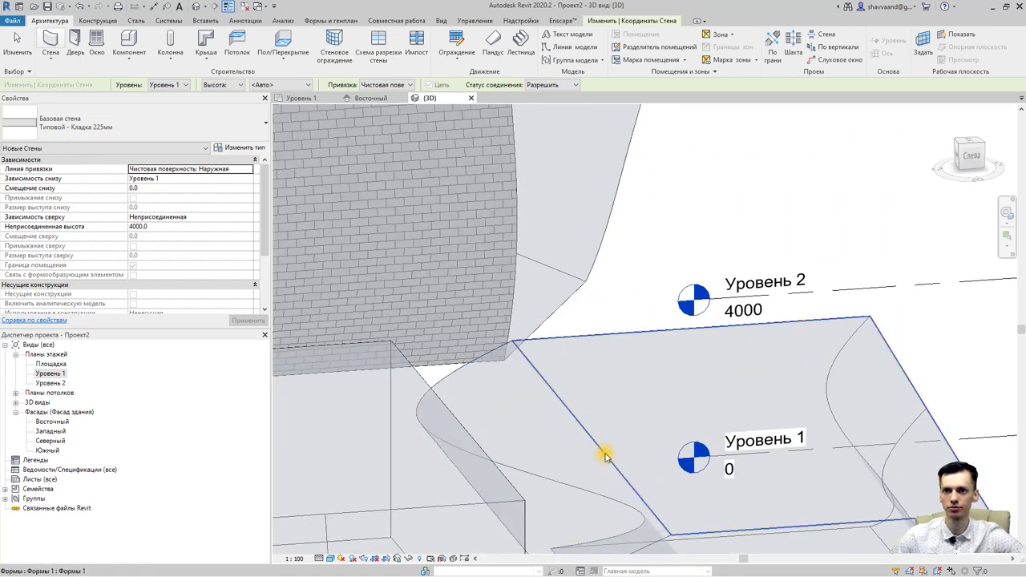
{"action": "left_click", "coordinate": [603, 457]}
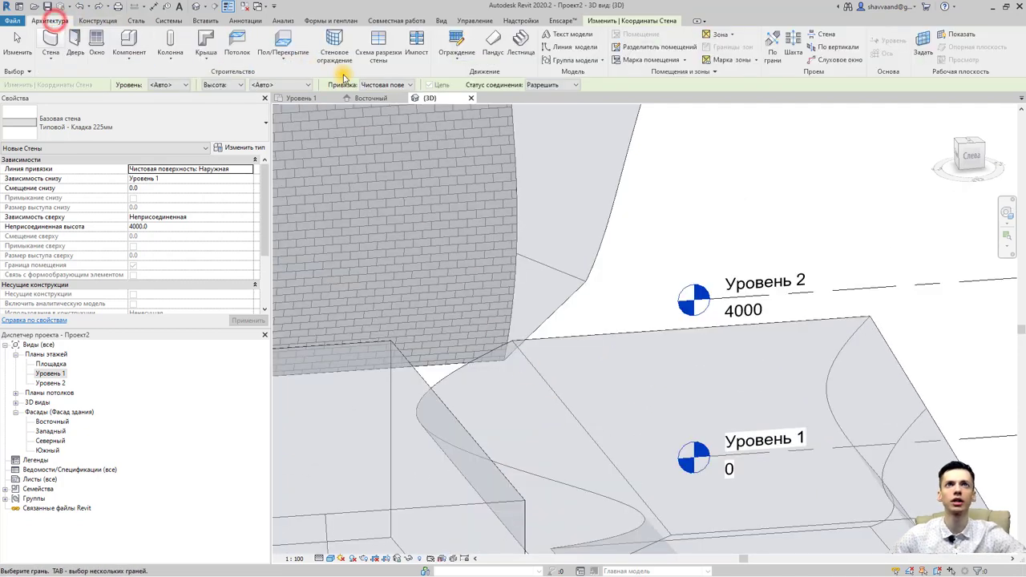
Create a curtain system on the curved wavy mass face and select it.
{"action": "left_click", "coordinate": [331, 55]}
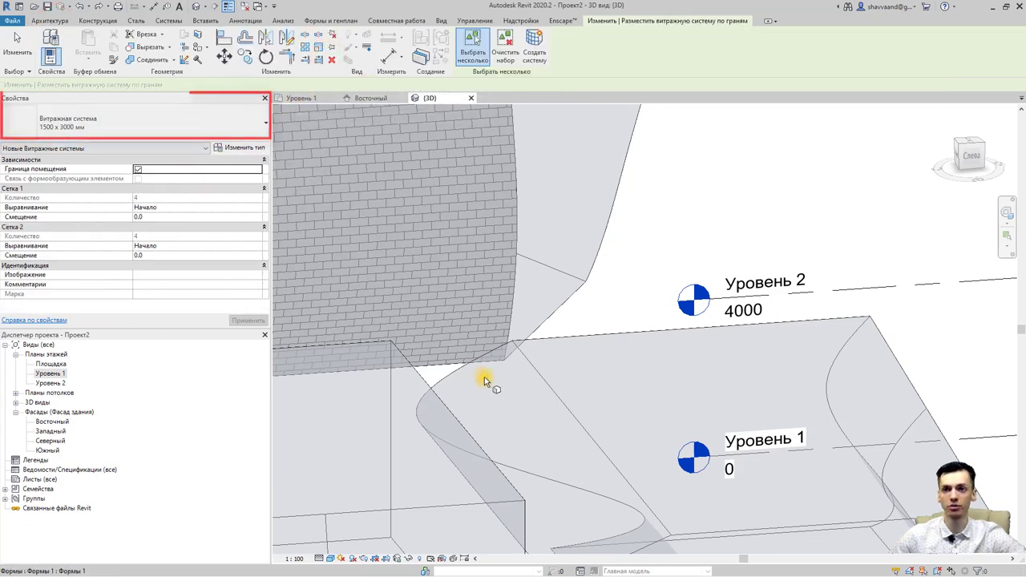
{"action": "middle_click_drag", "start_coordinate": [710, 515], "coordinate": [550, 304]}
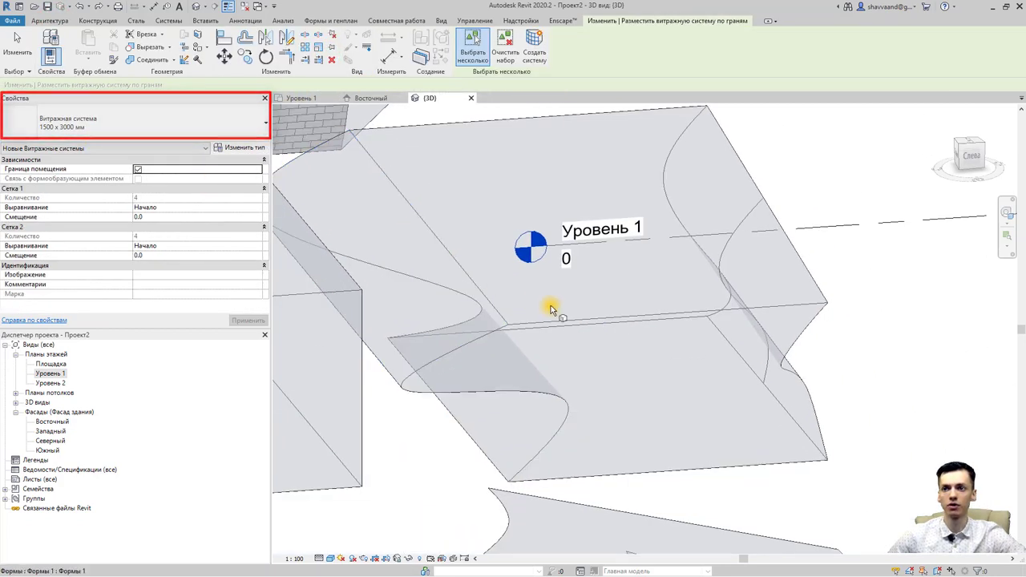
{"action": "left_click", "coordinate": [545, 423]}
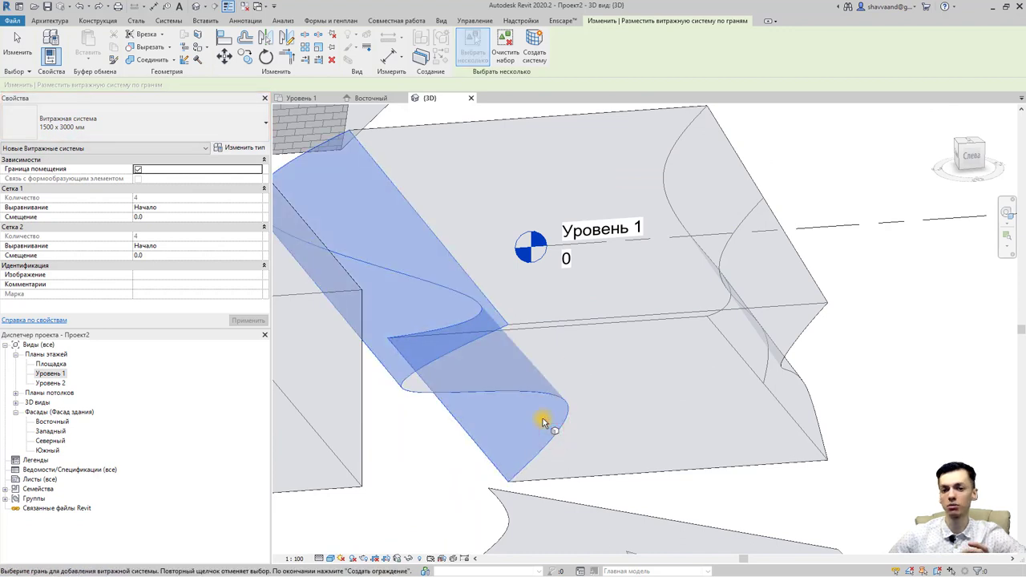
{"action": "left_click", "coordinate": [531, 53]}
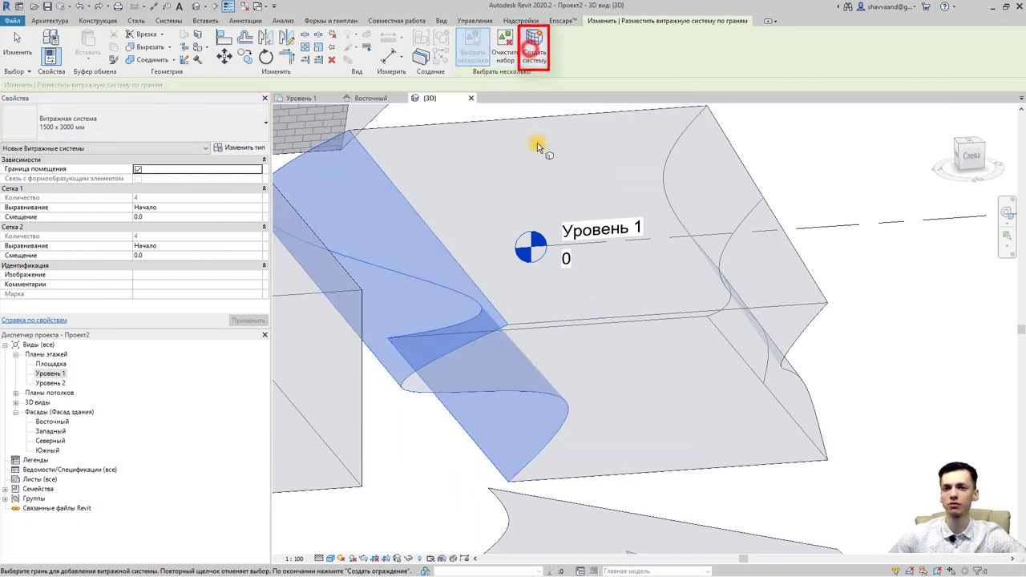
{"action": "scroll", "coordinate": [448, 336], "scroll_direction": "up", "scroll_amount": 2}
{"action": "scroll", "coordinate": [437, 371], "scroll_direction": "up", "scroll_amount": 2}
{"action": "mouse_move", "coordinate": [439, 375]}
{"action": "middle_mouse_down", "text": "shift"}
{"action": "mouse_move", "coordinate": [442, 339]}
{"action": "mouse_move", "coordinate": [497, 419]}
{"action": "mouse_move", "coordinate": [506, 411]}
{"action": "mouse_move", "coordinate": [499, 390]}
{"action": "mouse_move", "coordinate": [428, 470]}
{"action": "mouse_move", "coordinate": [424, 427]}
{"action": "mouse_move", "coordinate": [450, 408]}
{"action": "middle_mouse_up", "text": "shift"}
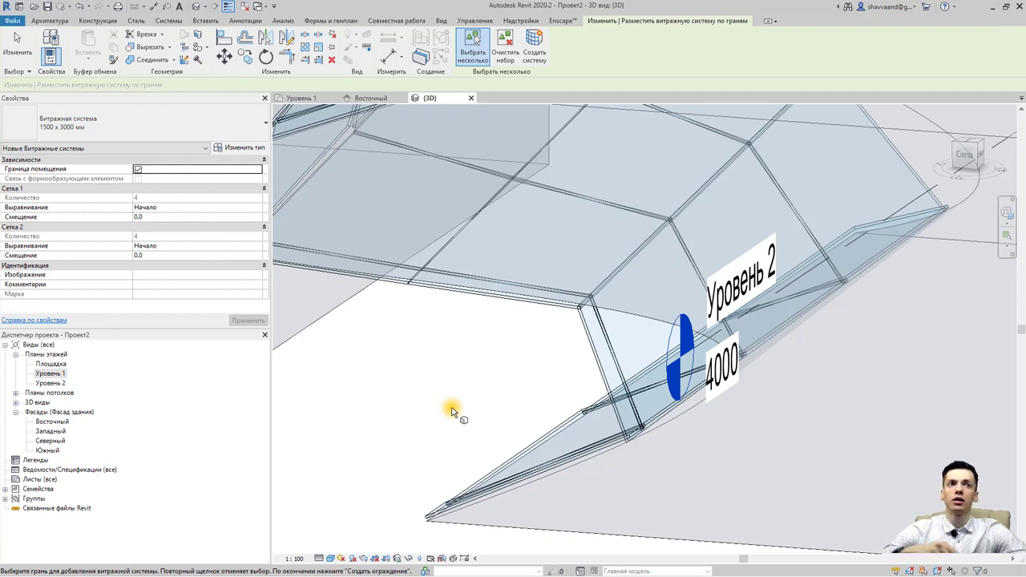
{"action": "key", "text": "Escape"}
{"action": "left_click", "coordinate": [598, 356]}
{"action": "scroll", "coordinate": [607, 384], "scroll_direction": "down", "scroll_amount": 5}
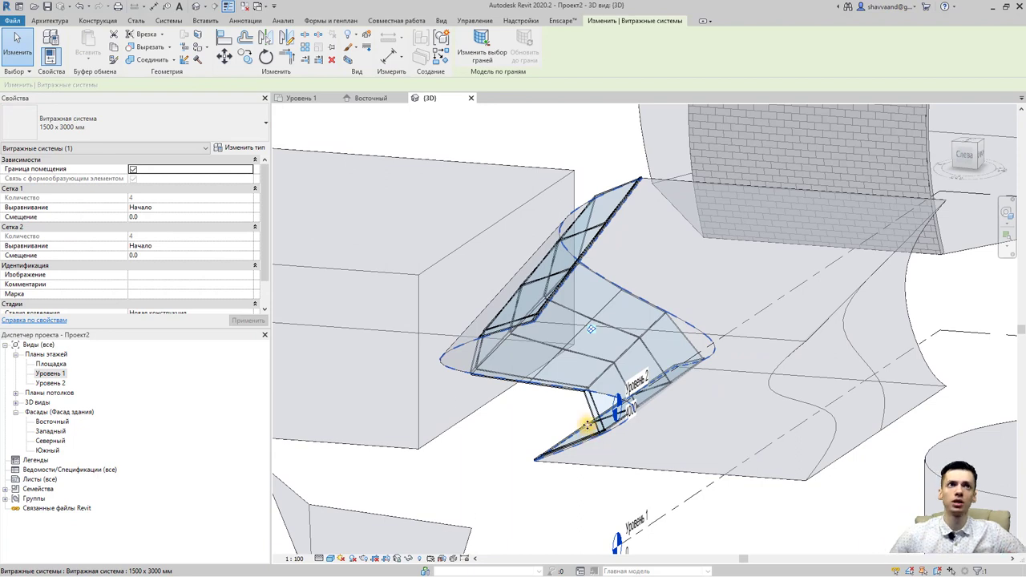
Duplicate the curtain system type under the new name 500x500.
{"action": "left_click", "coordinate": [237, 150]}
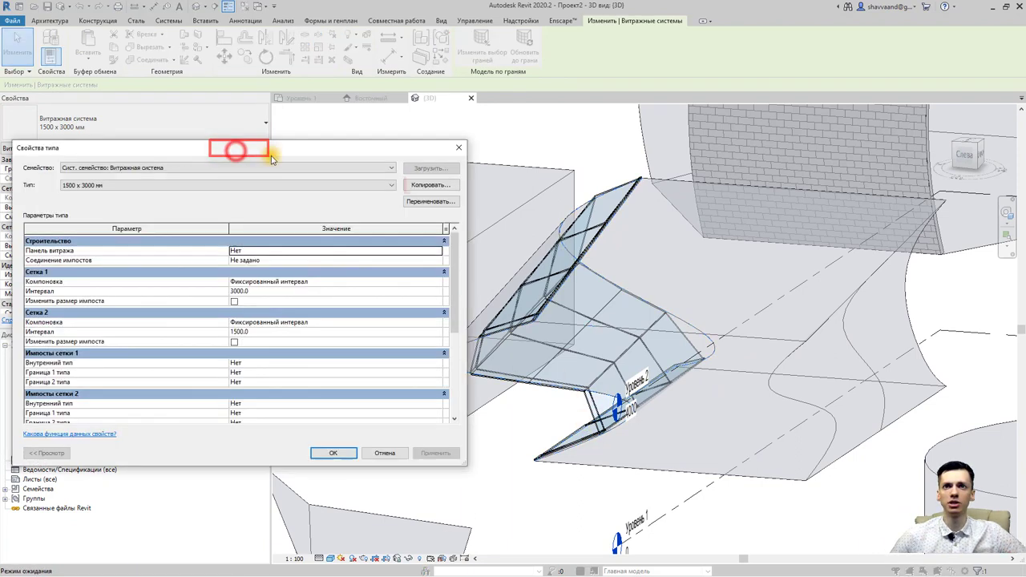
{"action": "left_click", "coordinate": [420, 186]}
{"action": "type", "text": "5"}
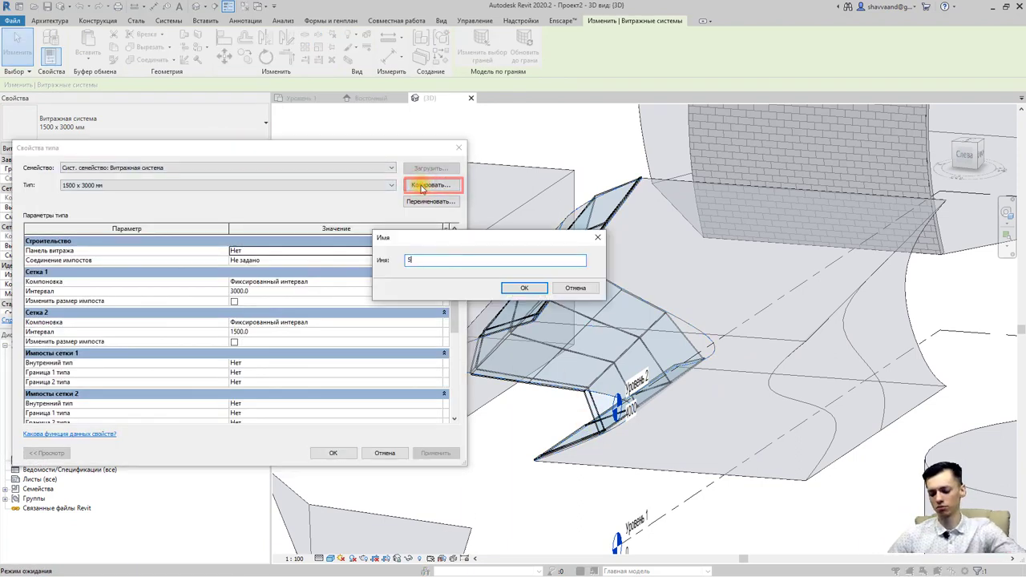
{"action": "type", "text": "00х500"}
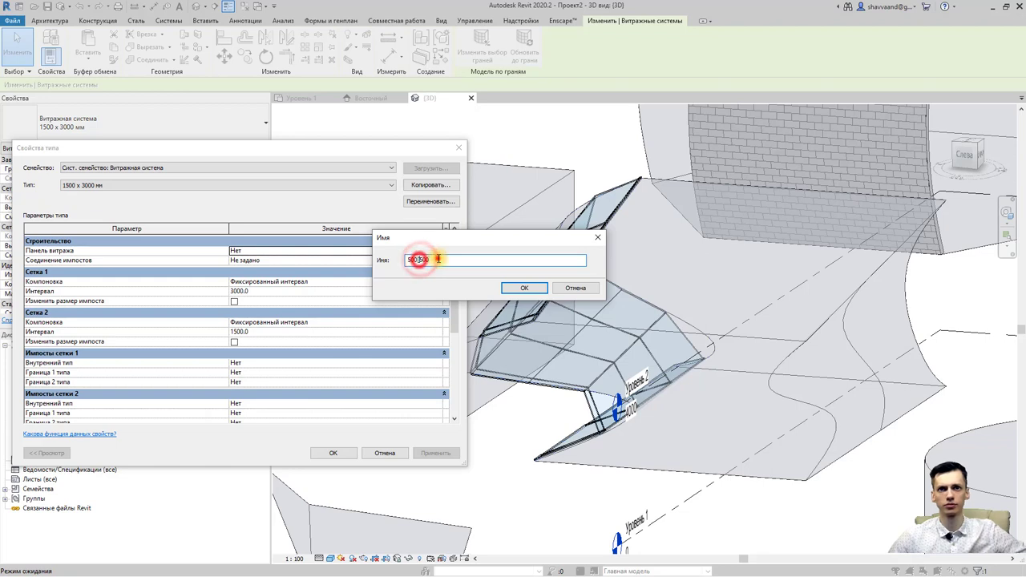
{"action": "left_click_drag", "start_coordinate": [420, 259], "coordinate": [442, 258]}
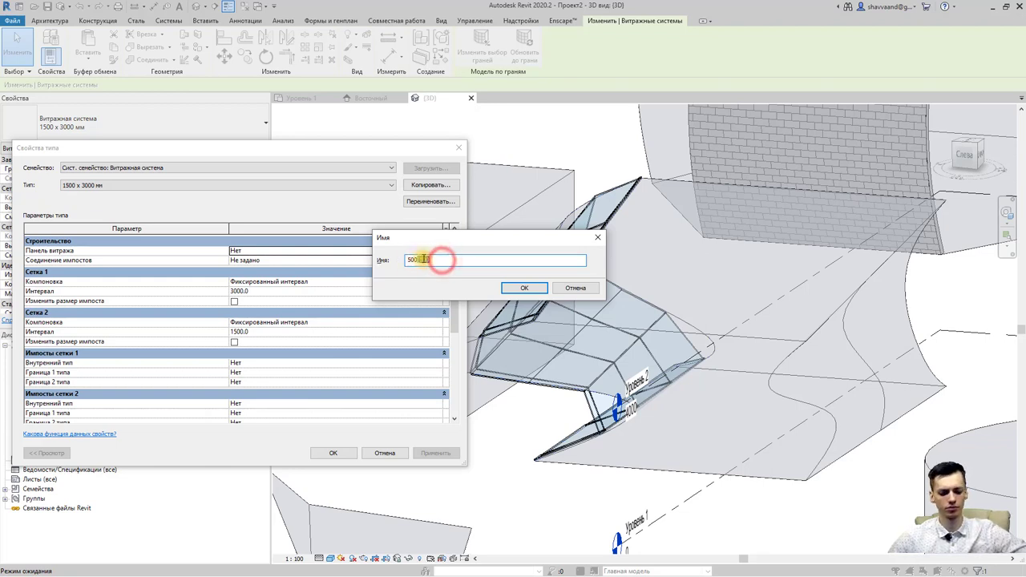
{"action": "type", "text": "мм"}
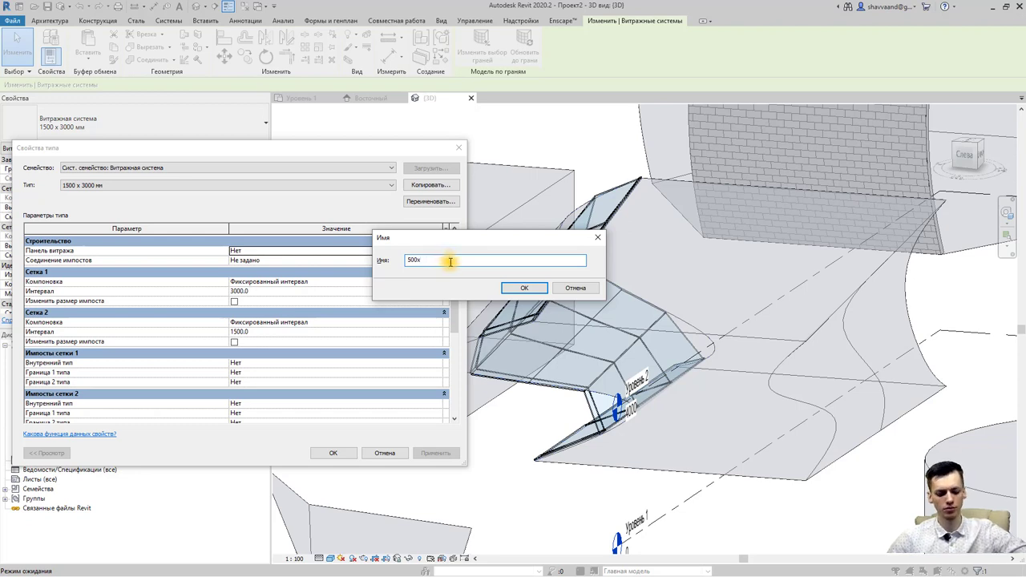
{"action": "type", "text": "500"}
{"action": "left_click", "coordinate": [523, 289]}
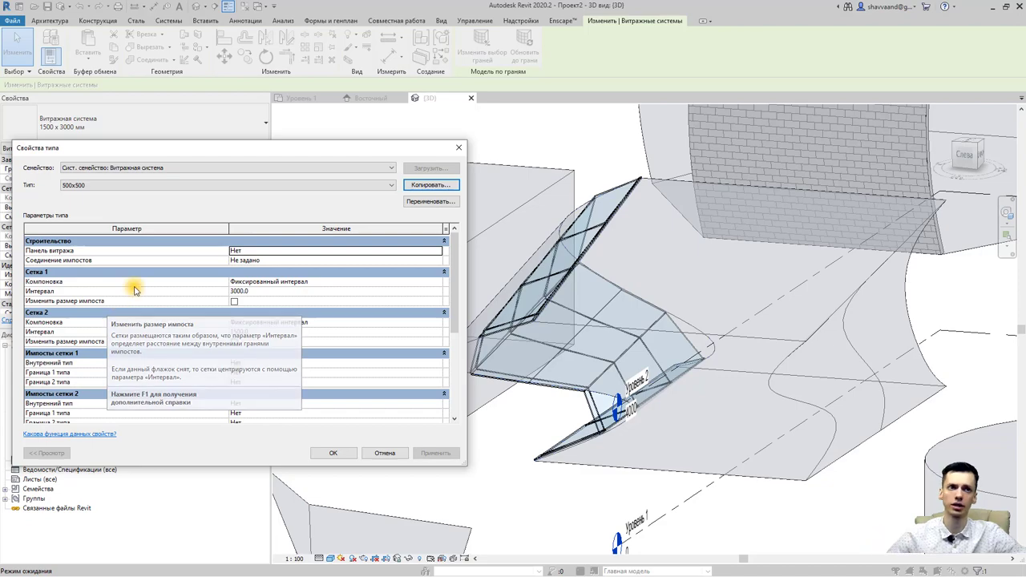
Set the Grid 1 and Grid 2 spacing to 500.
{"action": "left_click", "coordinate": [307, 292]}
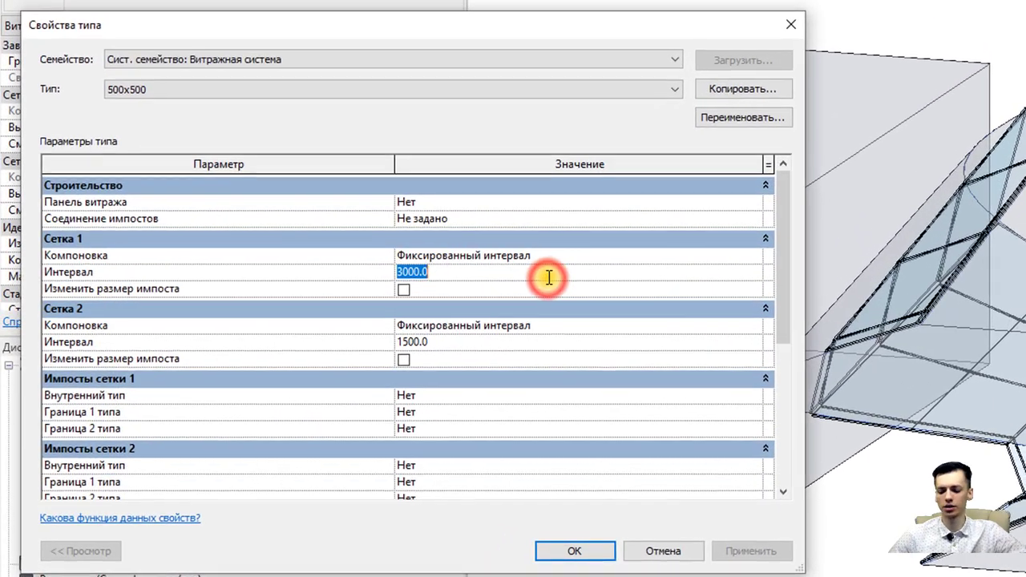
{"action": "type", "text": "500"}
{"action": "left_click", "coordinate": [474, 346]}
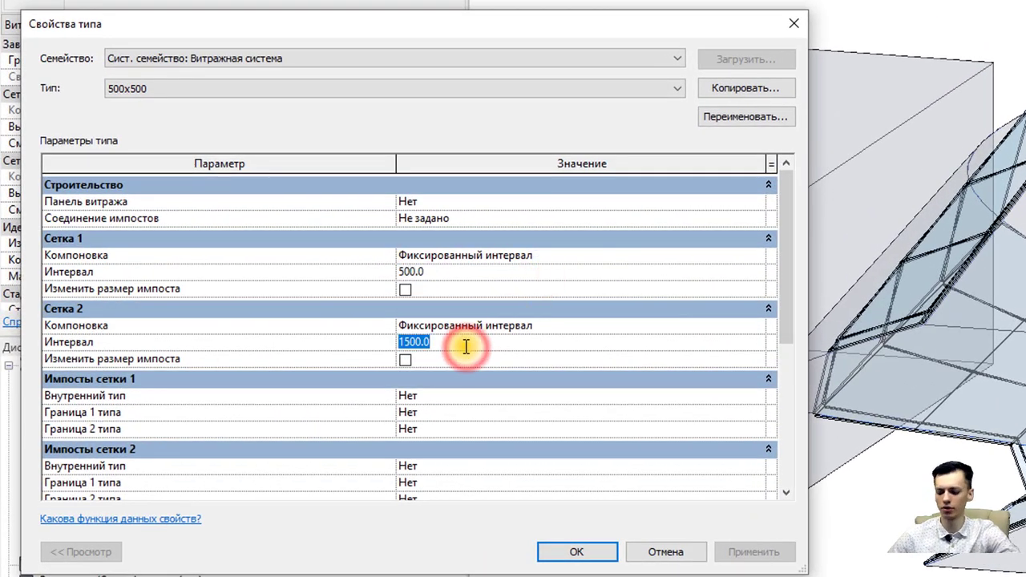
{"action": "type", "text": "500"}
Set both grids' layout to Minimum Spacing, keep no interior mullions, and apply the type.
{"action": "left_click", "coordinate": [753, 326]}
{"action": "left_click", "coordinate": [756, 326]}
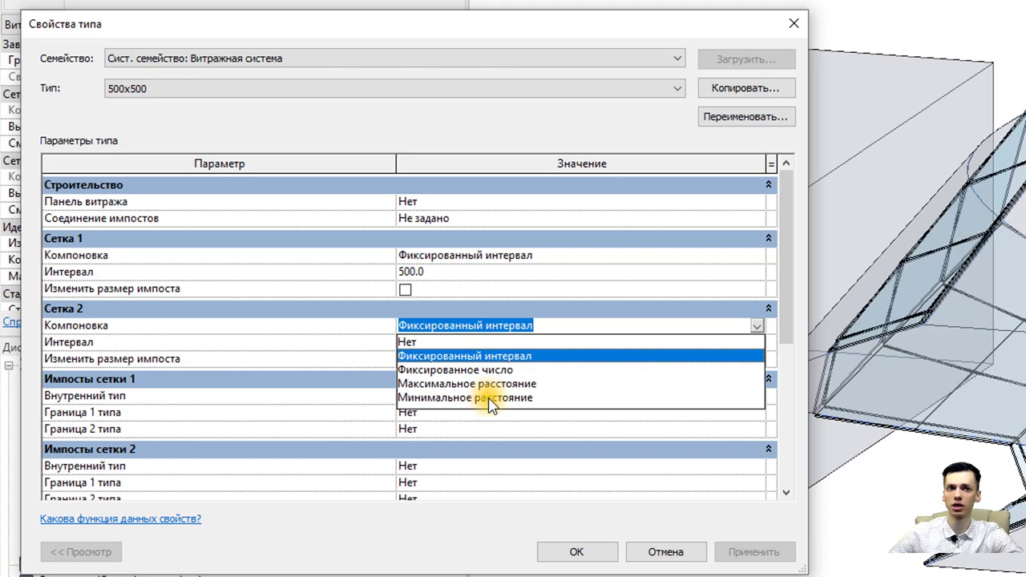
{"action": "left_click", "coordinate": [488, 398]}
{"action": "left_click", "coordinate": [754, 255]}
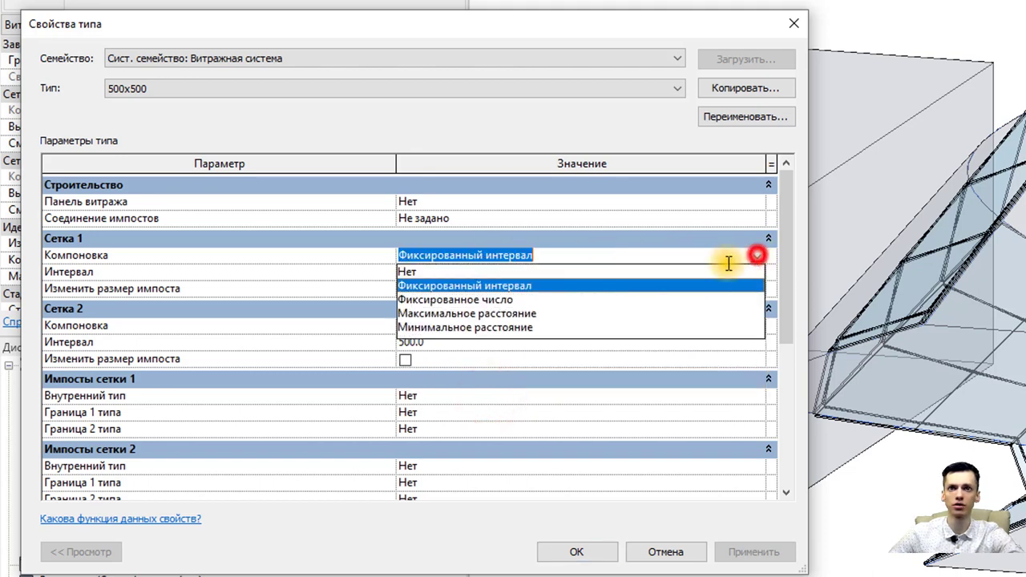
{"action": "left_click", "coordinate": [416, 328]}
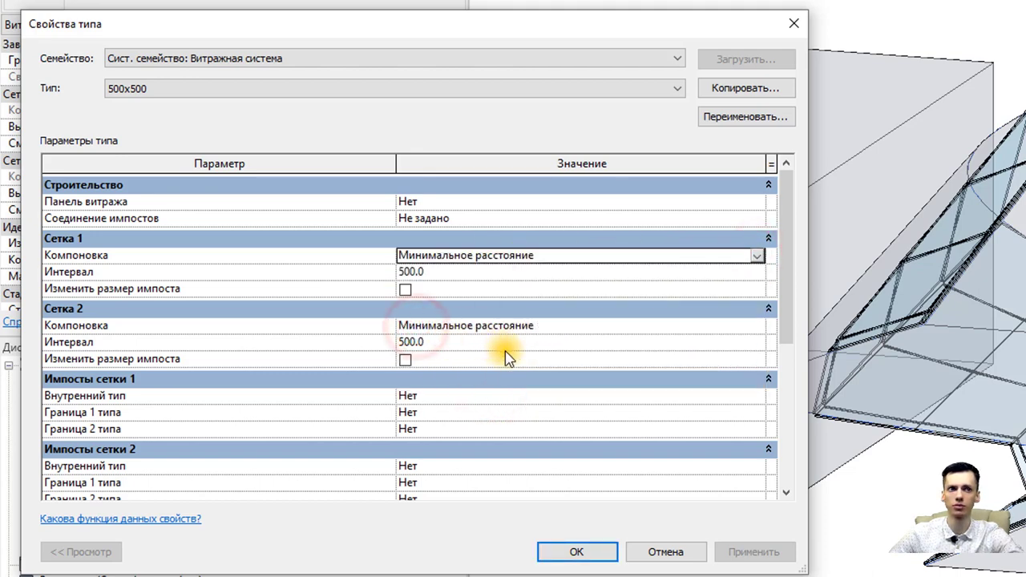
{"action": "scroll", "coordinate": [506, 350], "scroll_direction": "down", "scroll_amount": 2}
{"action": "scroll", "coordinate": [515, 360], "scroll_direction": "down", "scroll_amount": 1}
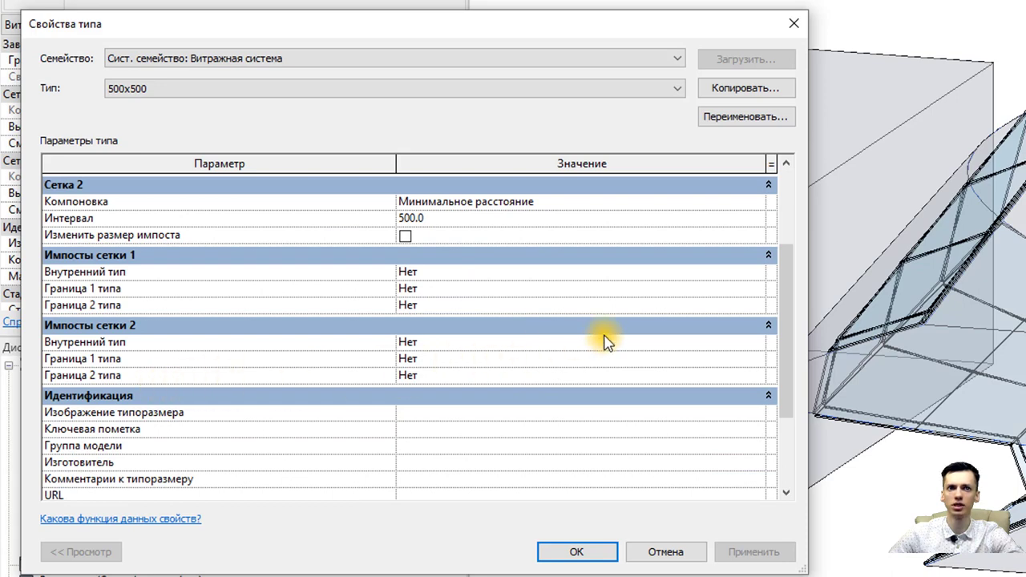
{"action": "left_click", "coordinate": [664, 346]}
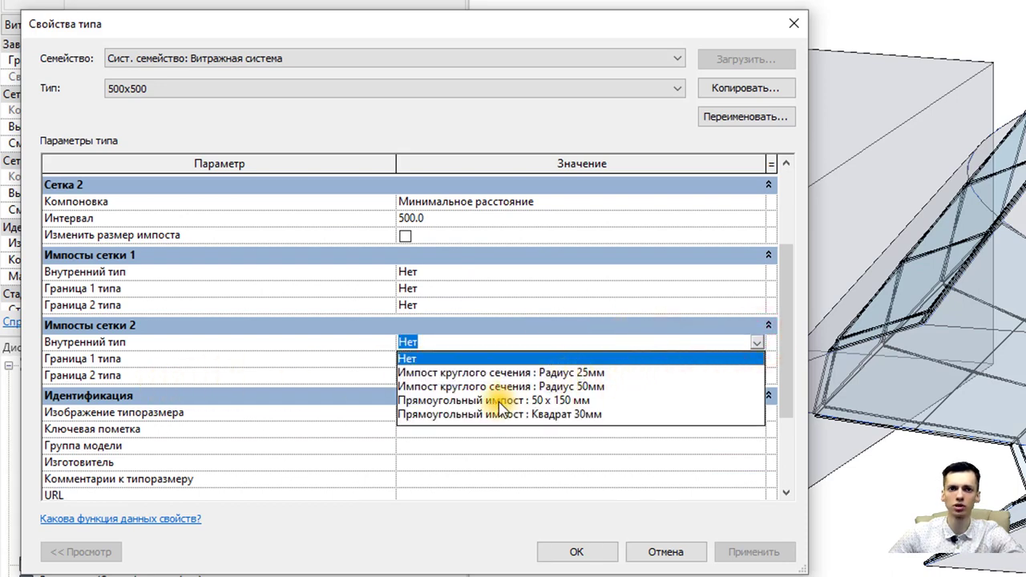
{"action": "left_click", "coordinate": [758, 344]}
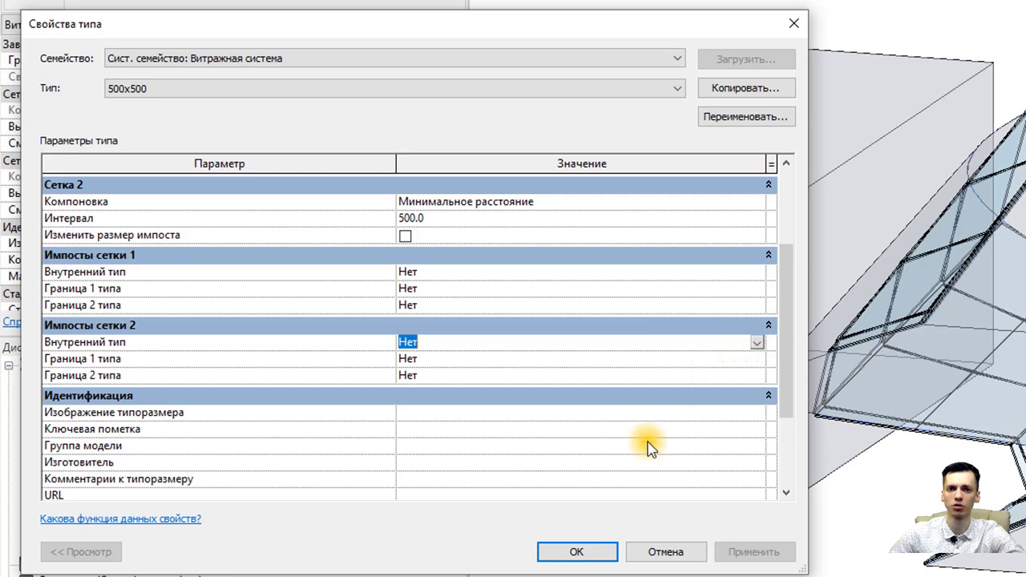
{"action": "left_click", "coordinate": [581, 555]}
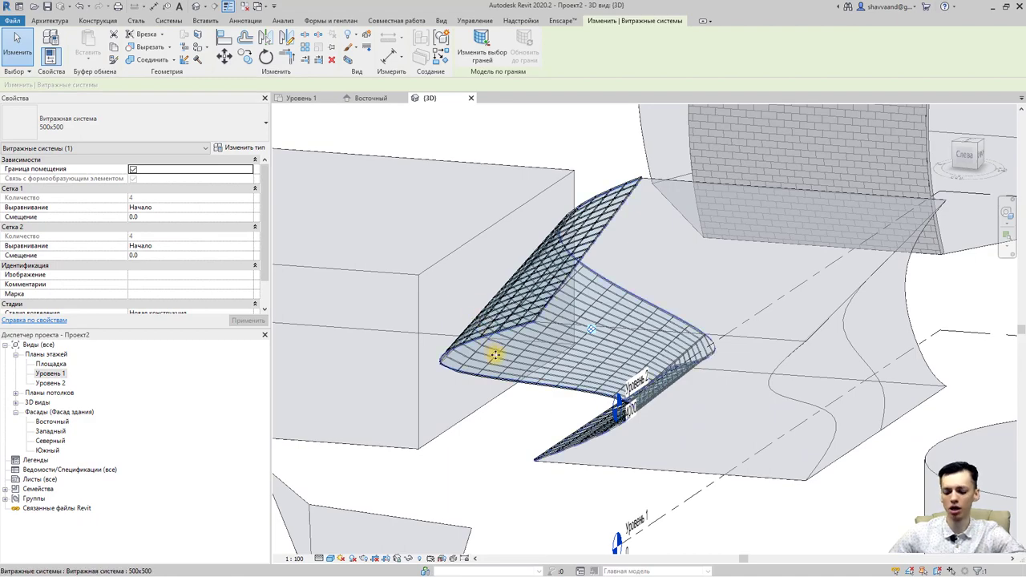
Orbit around the dense 500x500 curtain grid, deselect it, and turn toward the boxes.
{"action": "mouse_move", "coordinate": [522, 371]}
{"action": "middle_mouse_down", "text": "shift"}
{"action": "mouse_move", "coordinate": [585, 434]}
{"action": "mouse_move", "coordinate": [561, 430]}
{"action": "middle_mouse_up", "text": "shift"}
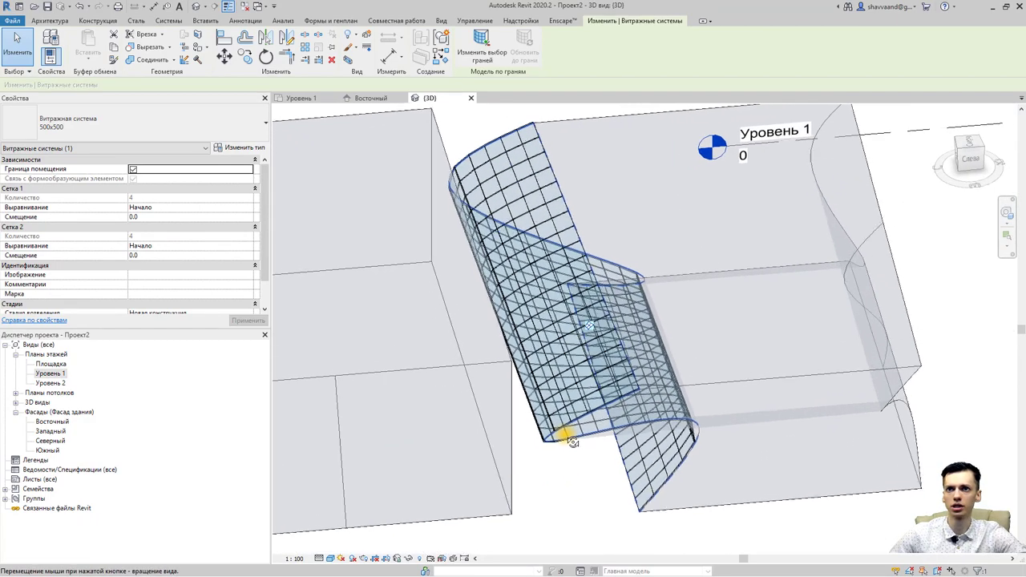
{"action": "scroll", "coordinate": [547, 463], "scroll_direction": "up", "scroll_amount": 2}
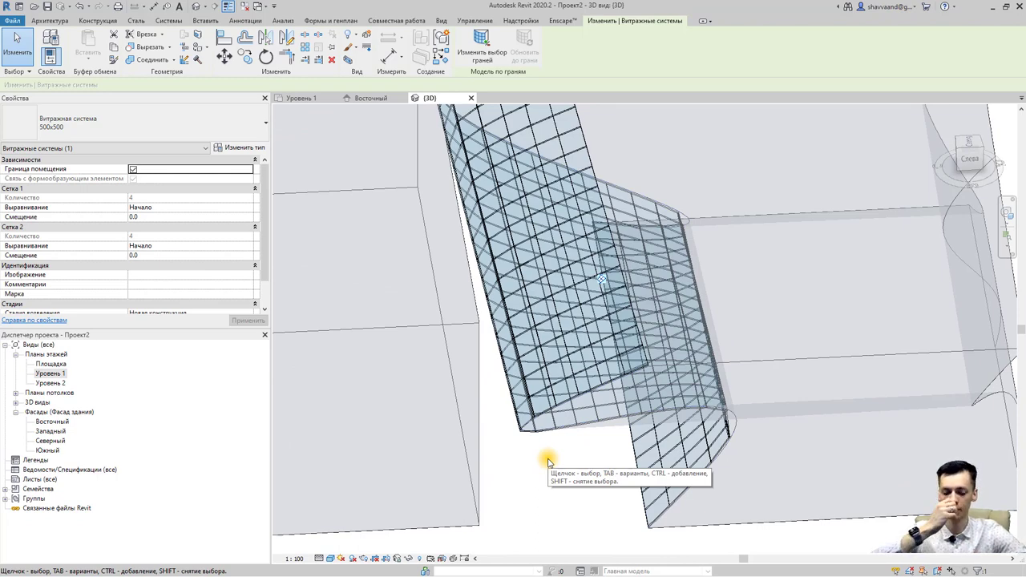
{"action": "scroll", "coordinate": [543, 427], "scroll_direction": "down", "scroll_amount": 3}
{"action": "key", "text": "Escape"}
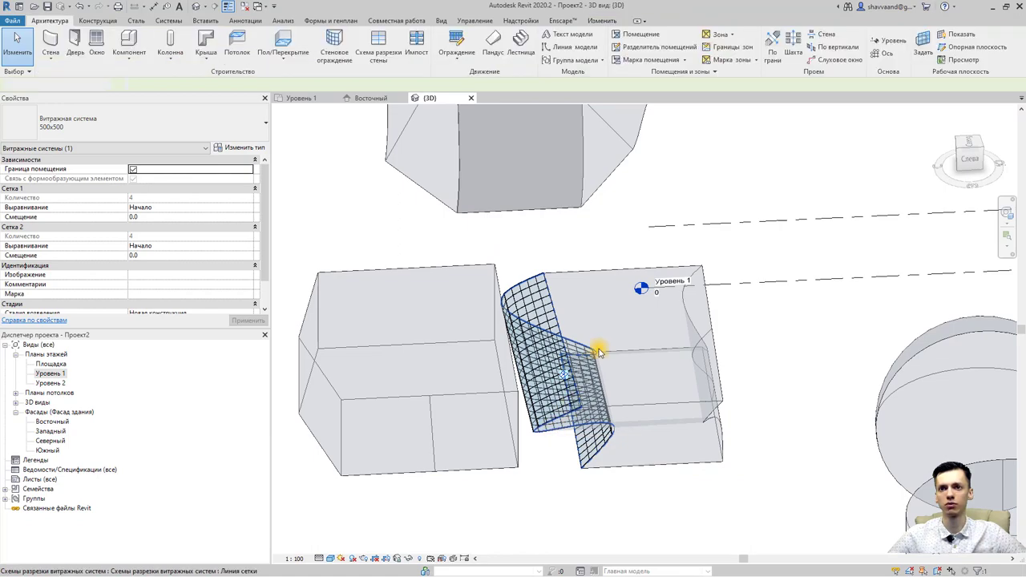
{"action": "middle_click_drag", "start_coordinate": [600, 351], "coordinate": [614, 481], "text": "shift"}
{"action": "mouse_move", "coordinate": [515, 360]}
{"action": "middle_mouse_down", "text": "shift"}
{"action": "mouse_move", "coordinate": [521, 389]}
{"action": "mouse_move", "coordinate": [916, 371]}
{"action": "mouse_move", "coordinate": [873, 405]}
{"action": "mouse_move", "coordinate": [747, 390]}
{"action": "mouse_move", "coordinate": [694, 405]}
{"action": "mouse_move", "coordinate": [657, 401]}
{"action": "middle_mouse_up", "text": "shift"}
Place a Кладка 225мм wall on the box mass's front face and select it.
{"action": "left_click", "coordinate": [55, 64]}
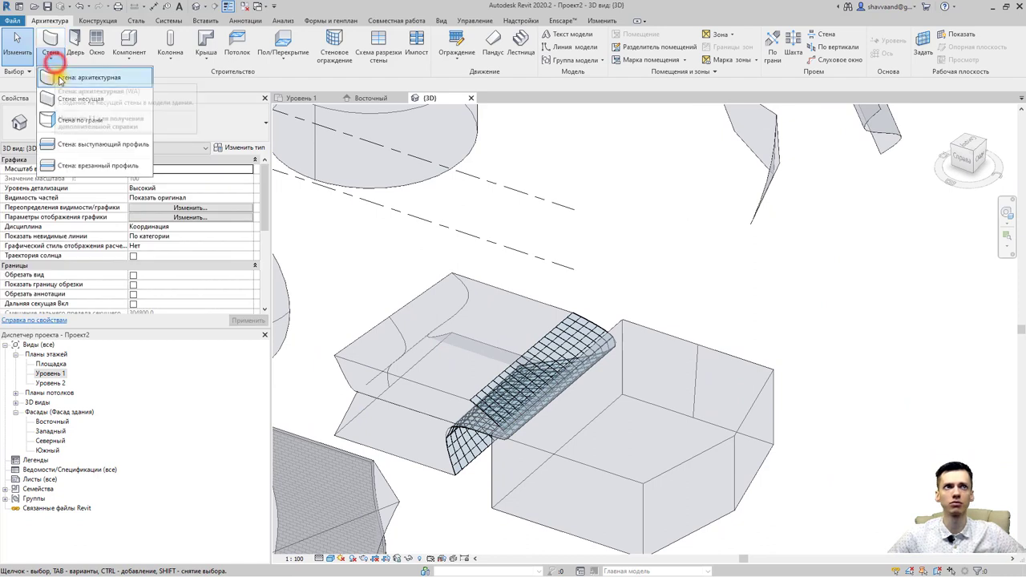
{"action": "left_click", "coordinate": [70, 121]}
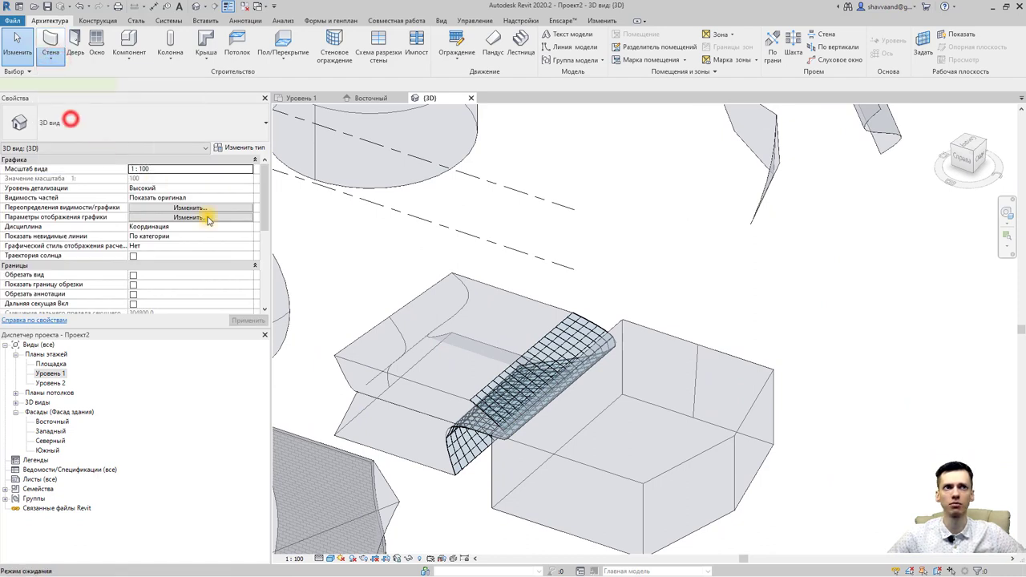
{"action": "left_click", "coordinate": [523, 524]}
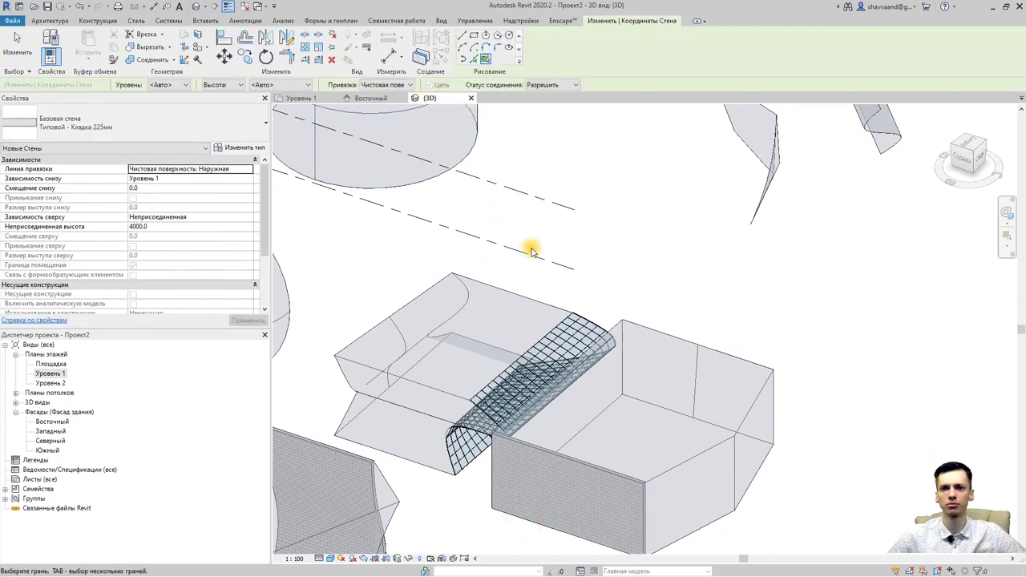
{"action": "key", "text": "Escape"}
{"action": "key", "text": "Escape"}
{"action": "scroll", "coordinate": [531, 447], "scroll_direction": "up", "scroll_amount": 2}
{"action": "scroll", "coordinate": [513, 360], "scroll_direction": "up", "scroll_amount": 1}
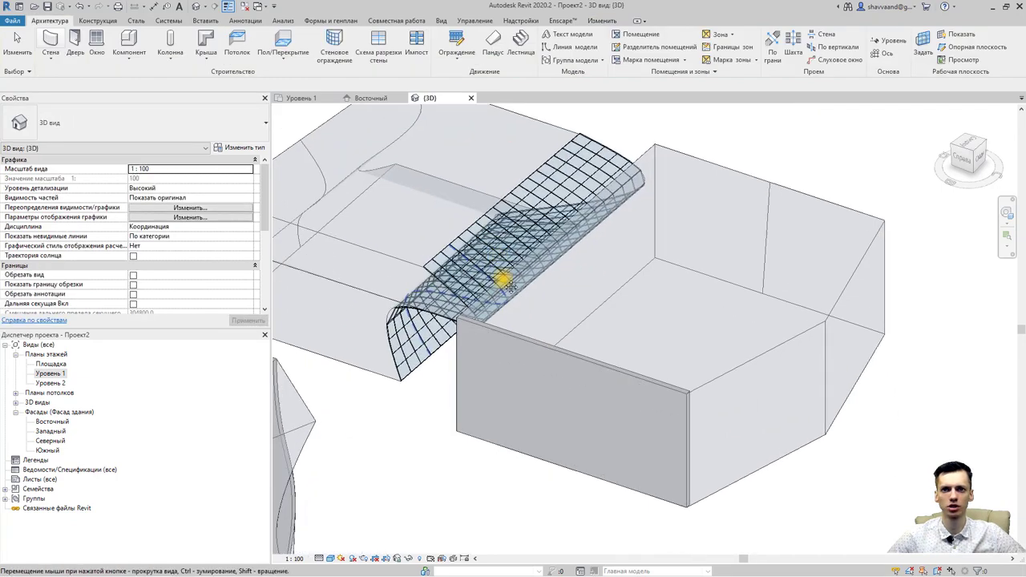
{"action": "middle_click_drag", "start_coordinate": [498, 277], "coordinate": [486, 186]}
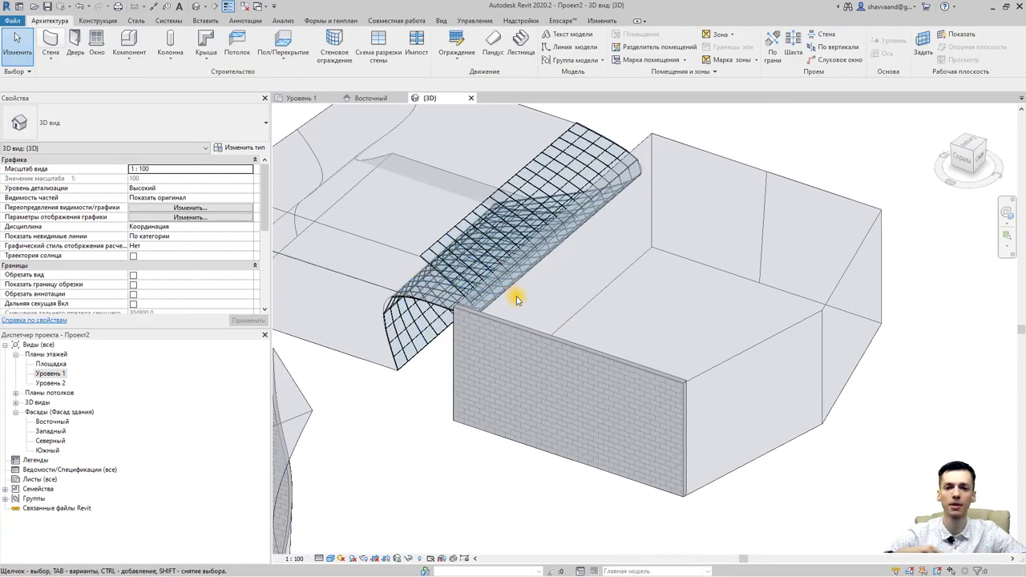
{"action": "left_click", "coordinate": [577, 348]}
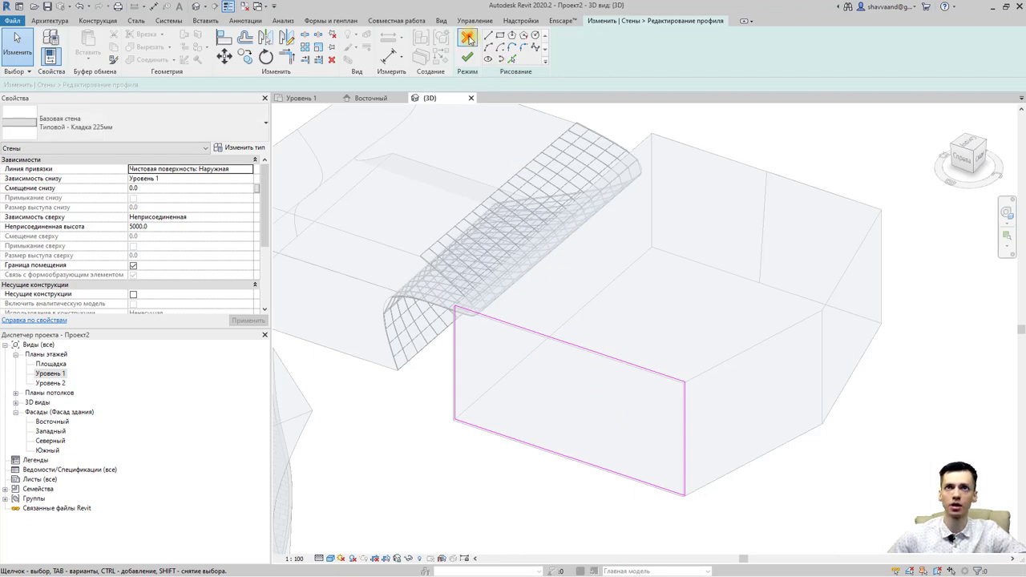
Exit profile editing unchanged, inspect the curved and straight brick walls, then select the mass.
{"action": "left_click", "coordinate": [468, 38]}
{"action": "scroll", "coordinate": [435, 385], "scroll_direction": "up", "scroll_amount": 3}
{"action": "scroll", "coordinate": [542, 344], "scroll_direction": "up", "scroll_amount": 2}
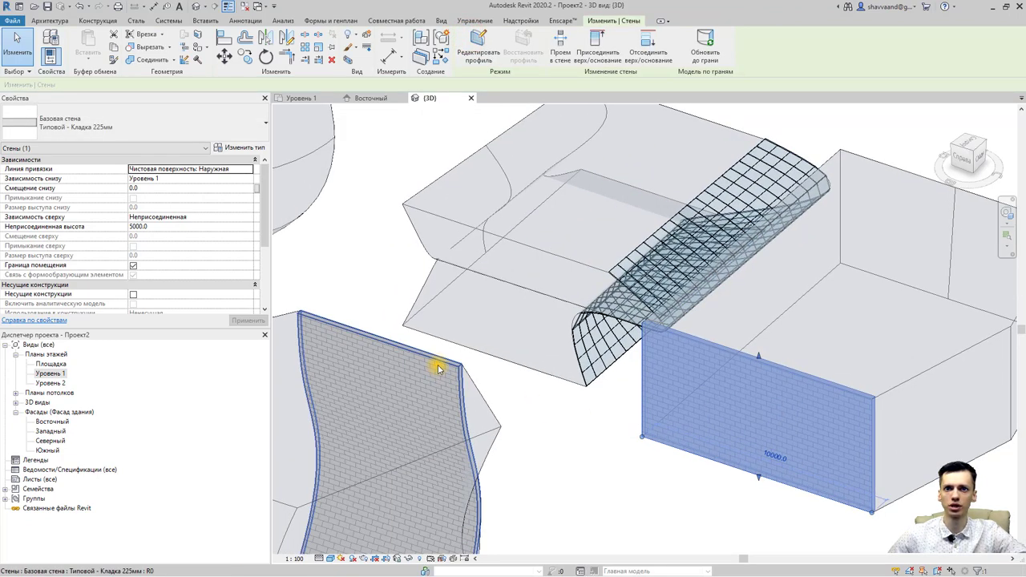
{"action": "left_click", "coordinate": [440, 365]}
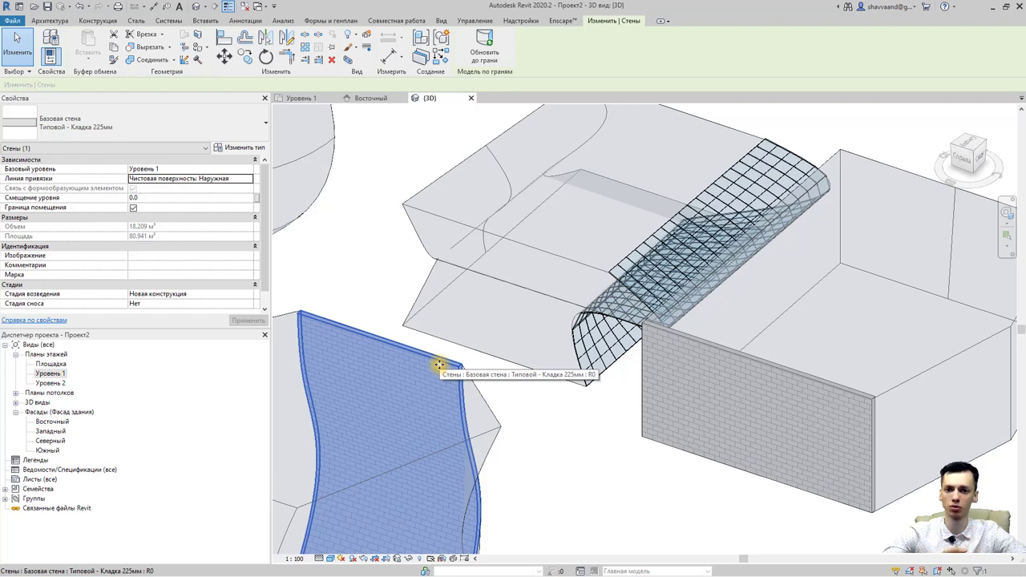
{"action": "left_click", "coordinate": [697, 349]}
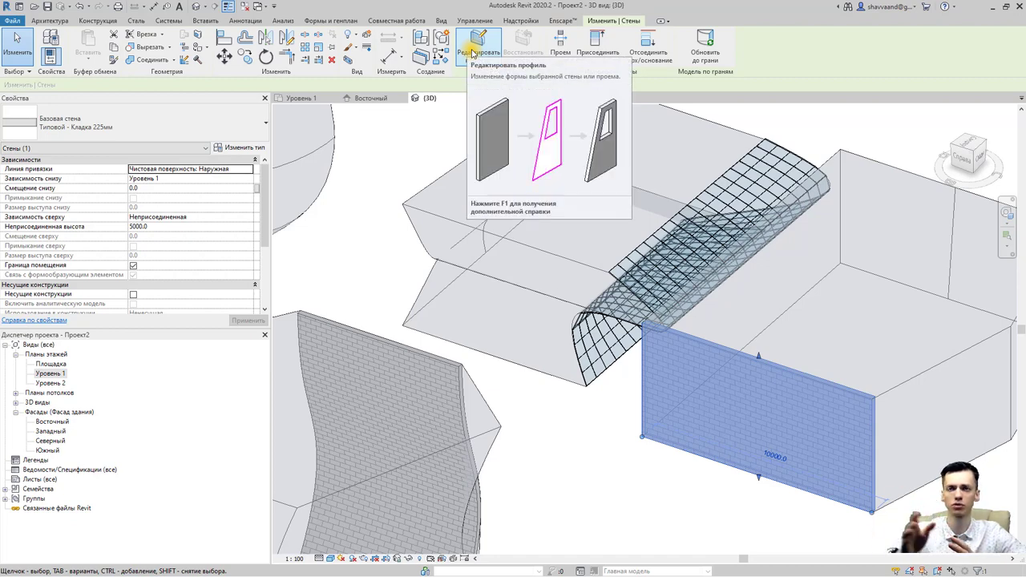
{"action": "left_click", "coordinate": [427, 355]}
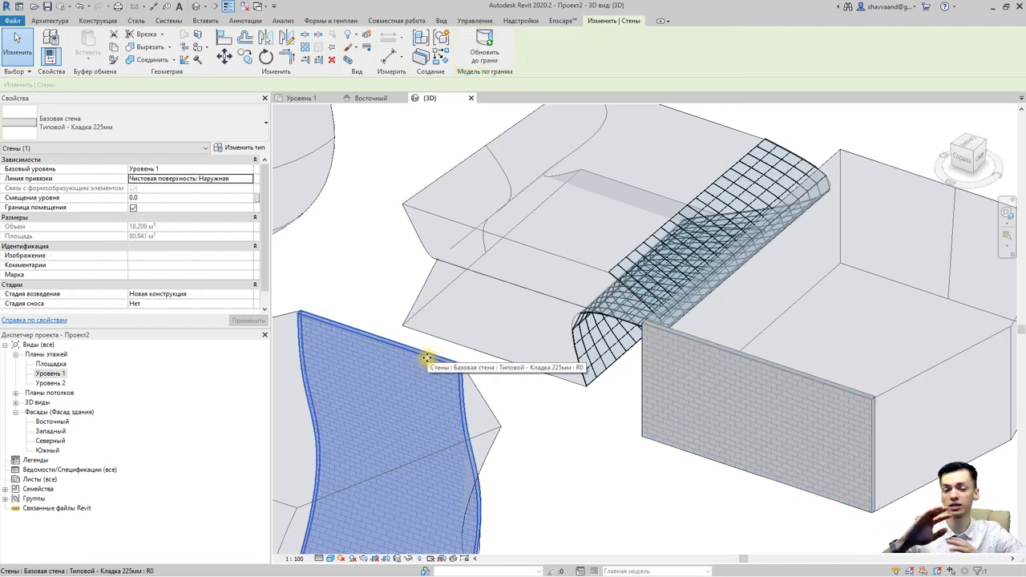
{"action": "scroll", "coordinate": [427, 357], "scroll_direction": "down", "scroll_amount": 2}
{"action": "scroll", "coordinate": [433, 353], "scroll_direction": "down", "scroll_amount": 2}
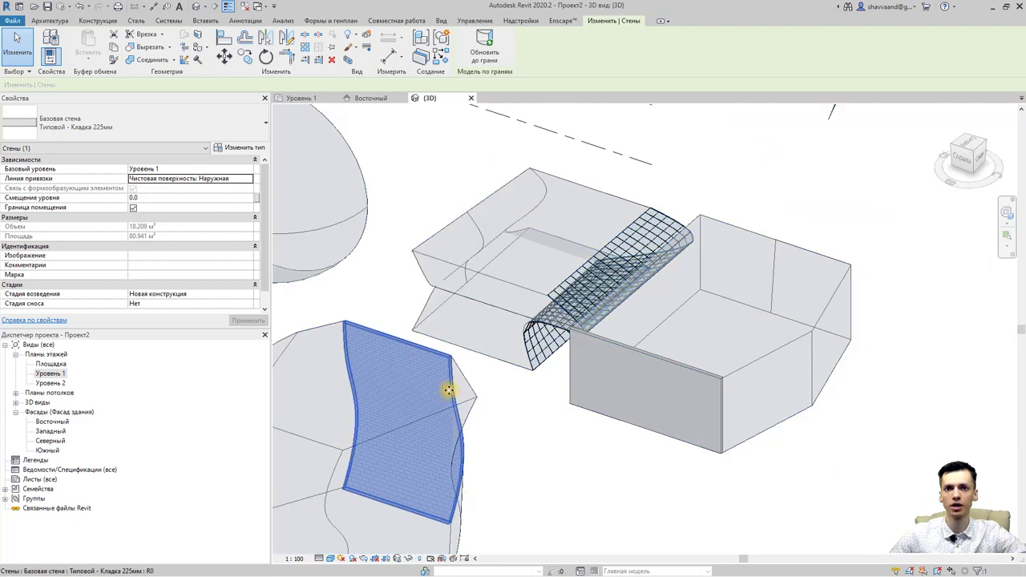
{"action": "left_click", "coordinate": [469, 385]}
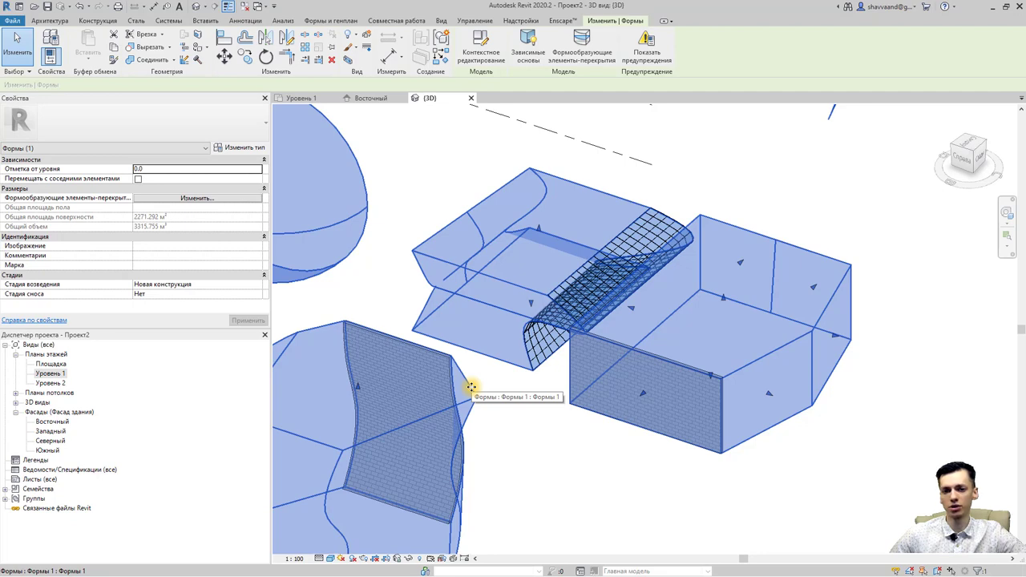
Edit the mass in place, inspect its surfaces, then finish it and cancel the save reminder.
{"action": "left_click", "coordinate": [481, 54]}
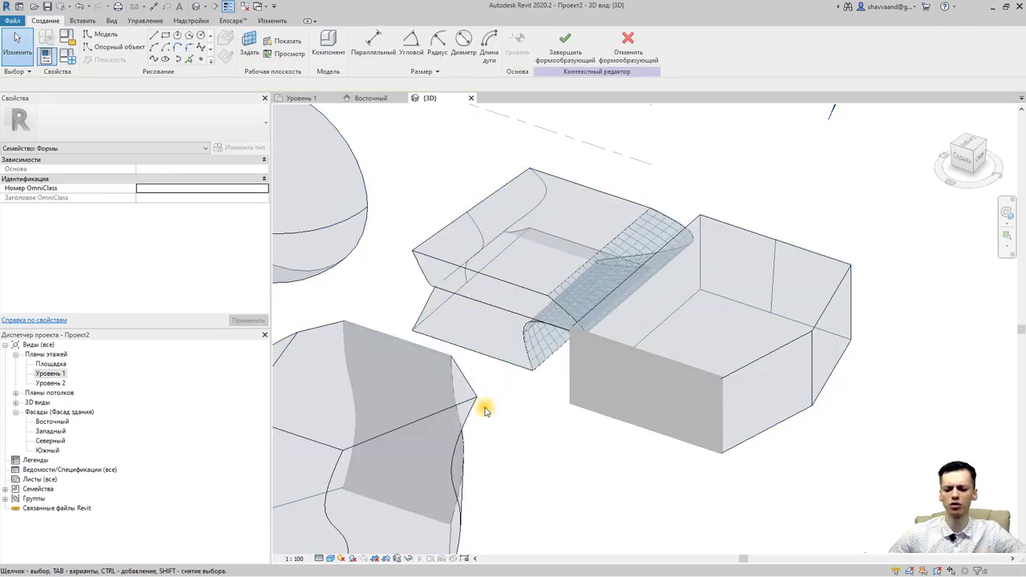
{"action": "left_click", "coordinate": [445, 358]}
{"action": "middle_click_drag", "start_coordinate": [508, 412], "coordinate": [412, 423], "text": "shift"}
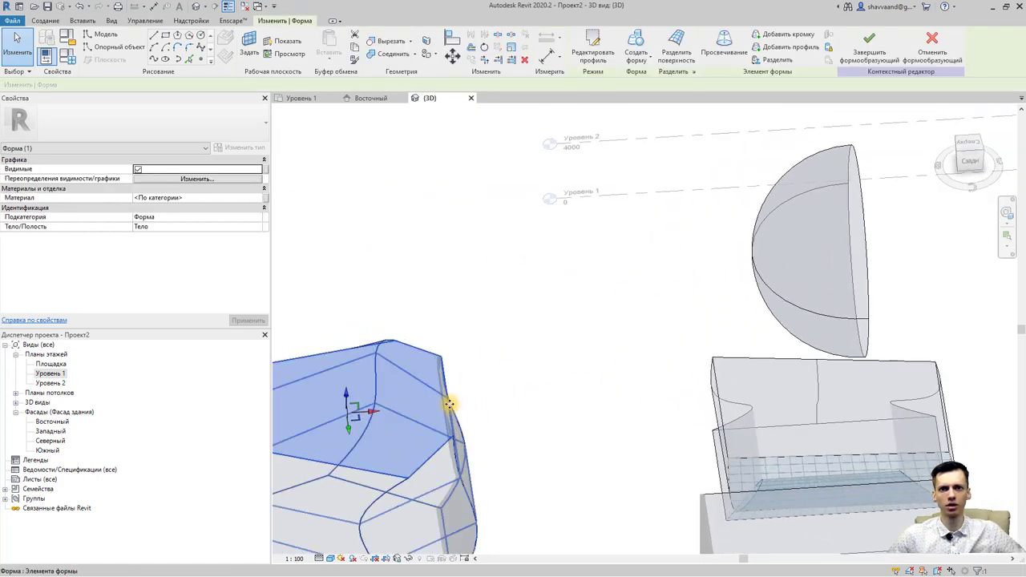
{"action": "left_click", "coordinate": [449, 405]}
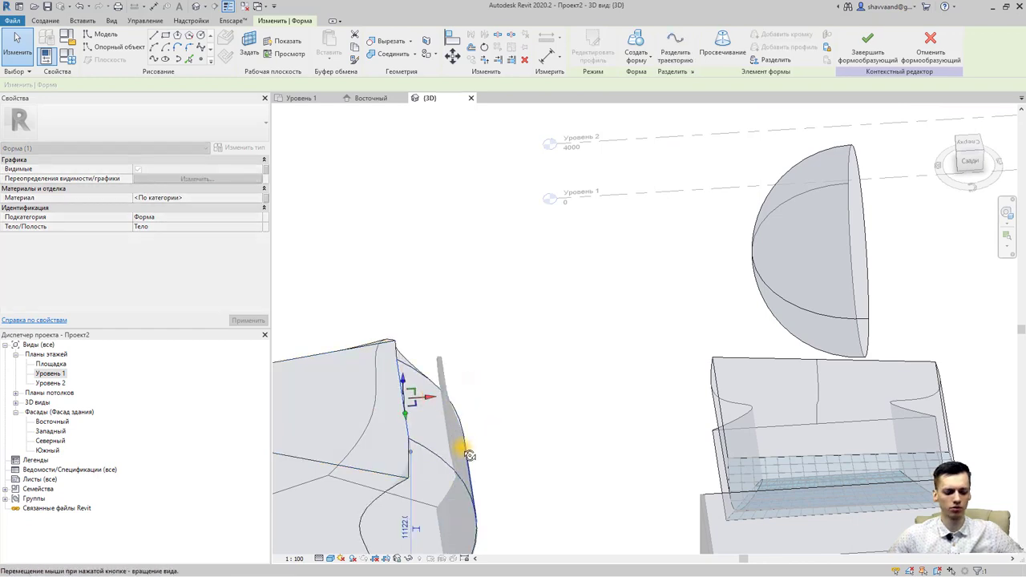
{"action": "middle_click_drag", "start_coordinate": [465, 449], "coordinate": [419, 392], "text": "shift"}
{"action": "left_click", "coordinate": [867, 47]}
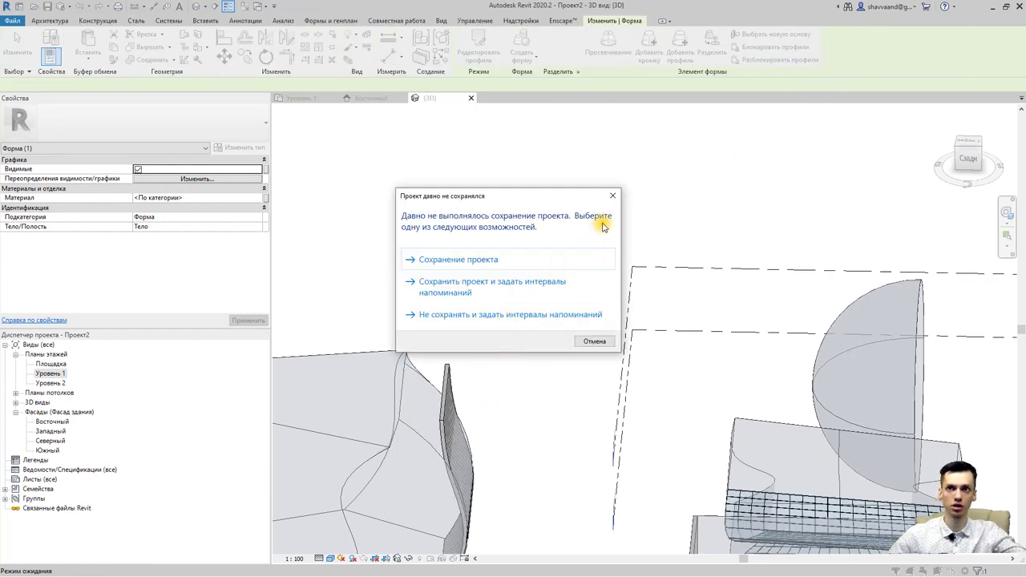
{"action": "left_click", "coordinate": [612, 196]}
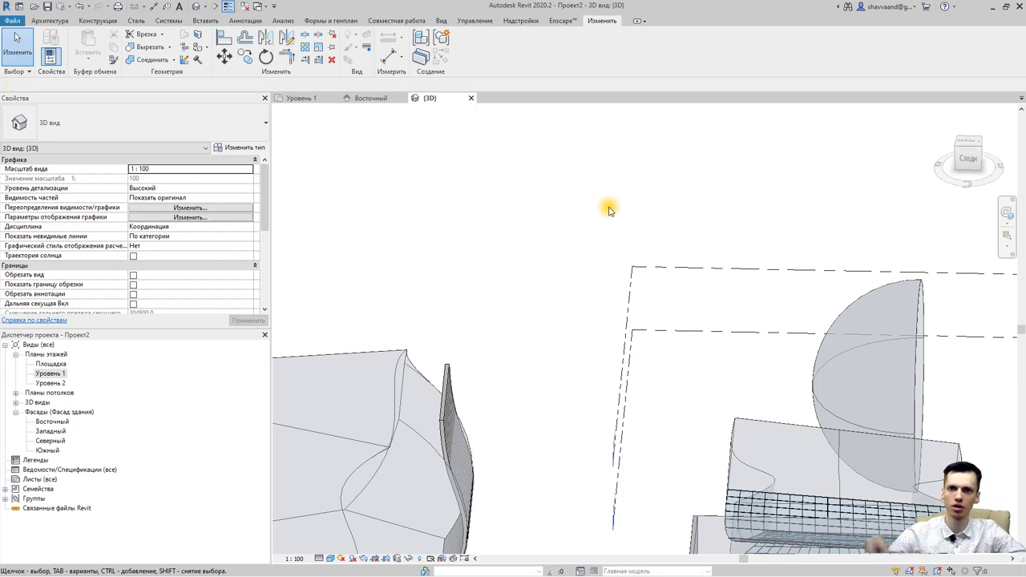
Update the brick wall to follow the mass's curved face.
{"action": "scroll", "coordinate": [459, 370], "scroll_direction": "down", "scroll_amount": 1}
{"action": "left_click", "coordinate": [452, 389]}
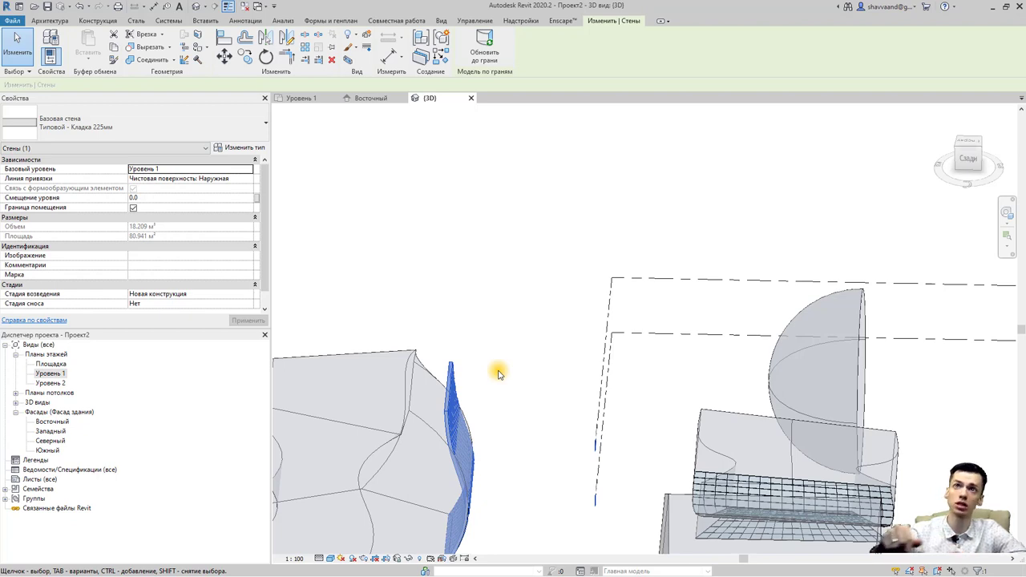
{"action": "left_click", "coordinate": [484, 53]}
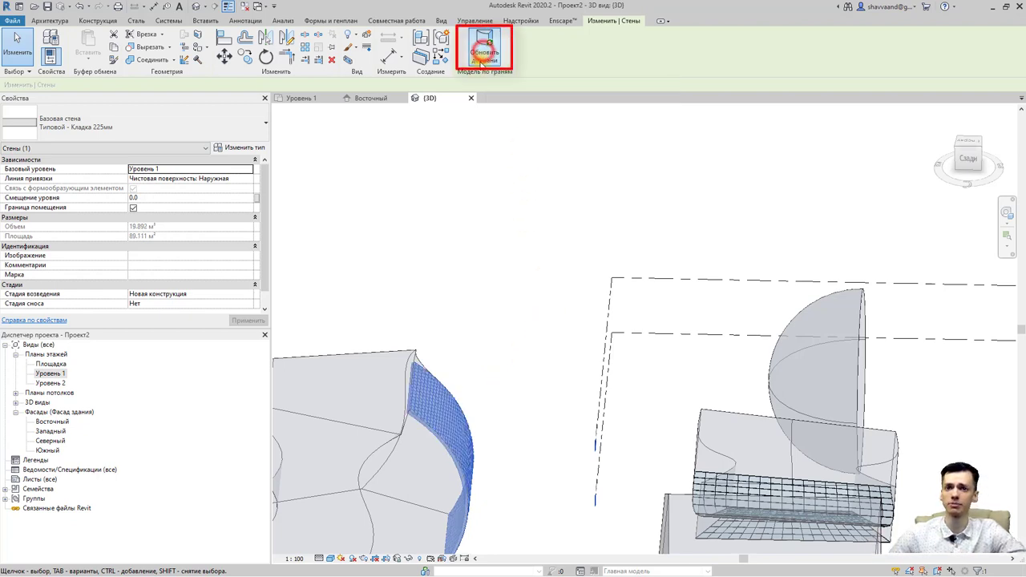
{"action": "mouse_move", "coordinate": [524, 297]}
{"action": "middle_mouse_down", "text": "shift"}
{"action": "mouse_move", "coordinate": [521, 331]}
{"action": "mouse_move", "coordinate": [376, 341]}
{"action": "middle_mouse_up", "text": "shift"}
{"action": "left_click", "coordinate": [643, 324]}
{"action": "mouse_move", "coordinate": [558, 365]}
{"action": "middle_mouse_down"}
{"action": "mouse_move", "coordinate": [591, 246]}
{"action": "mouse_move", "coordinate": [577, 253]}
{"action": "middle_mouse_up"}
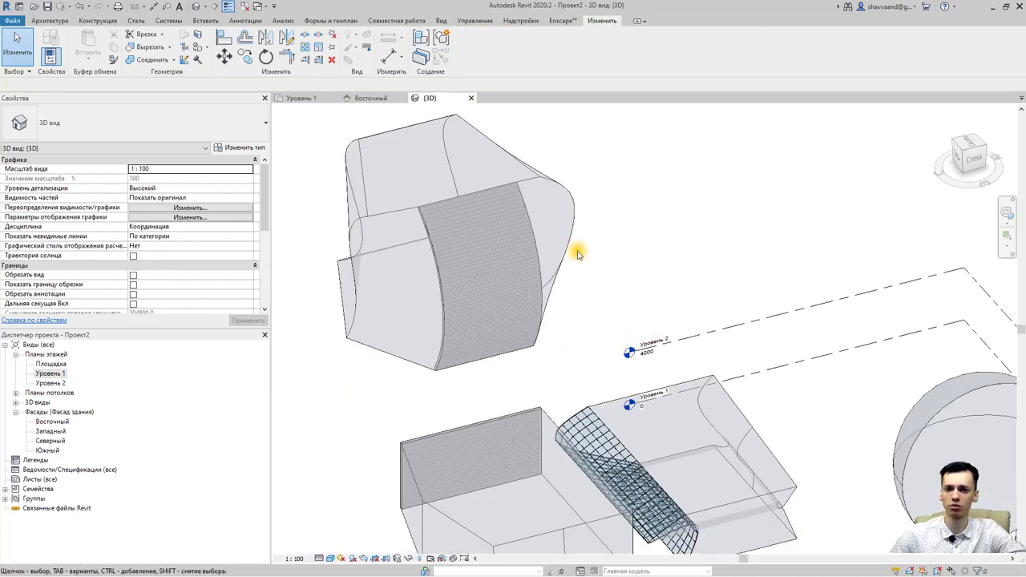
Set the curved wall's Location Line to Осевая линия стены and apply.
{"action": "left_click", "coordinate": [483, 194]}
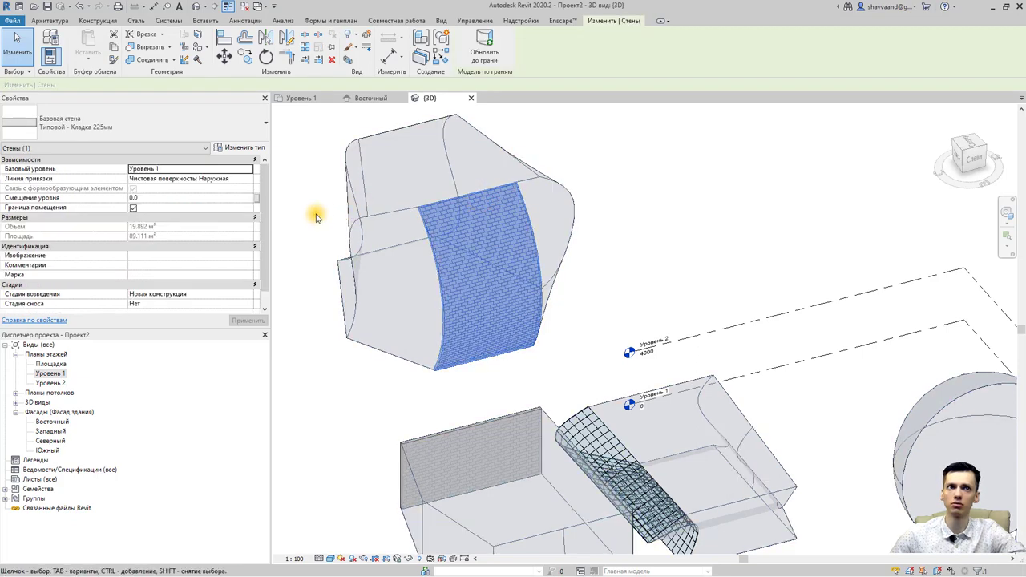
{"action": "left_click", "coordinate": [250, 179]}
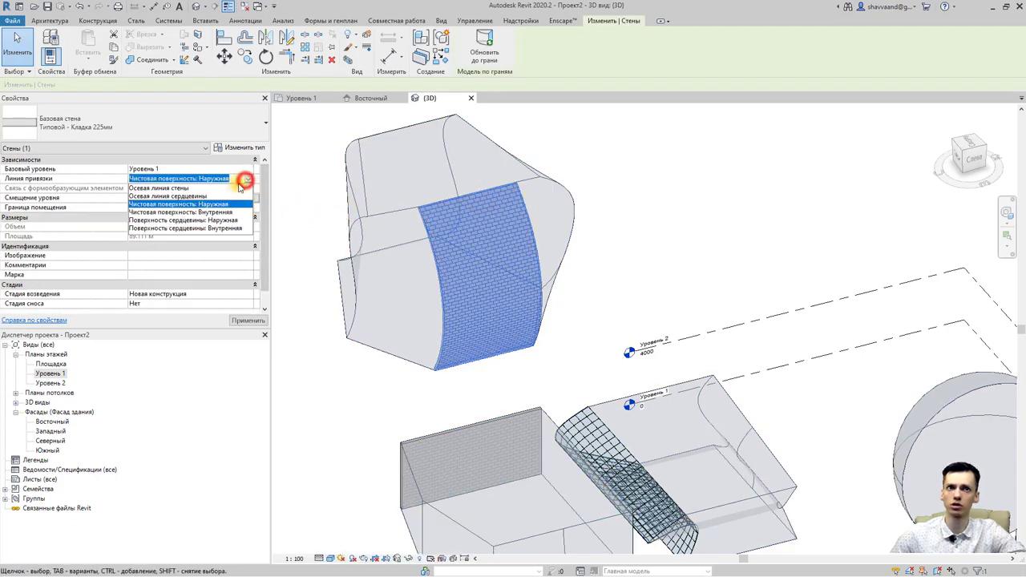
{"action": "left_click", "coordinate": [179, 193]}
{"action": "left_click", "coordinate": [247, 320]}
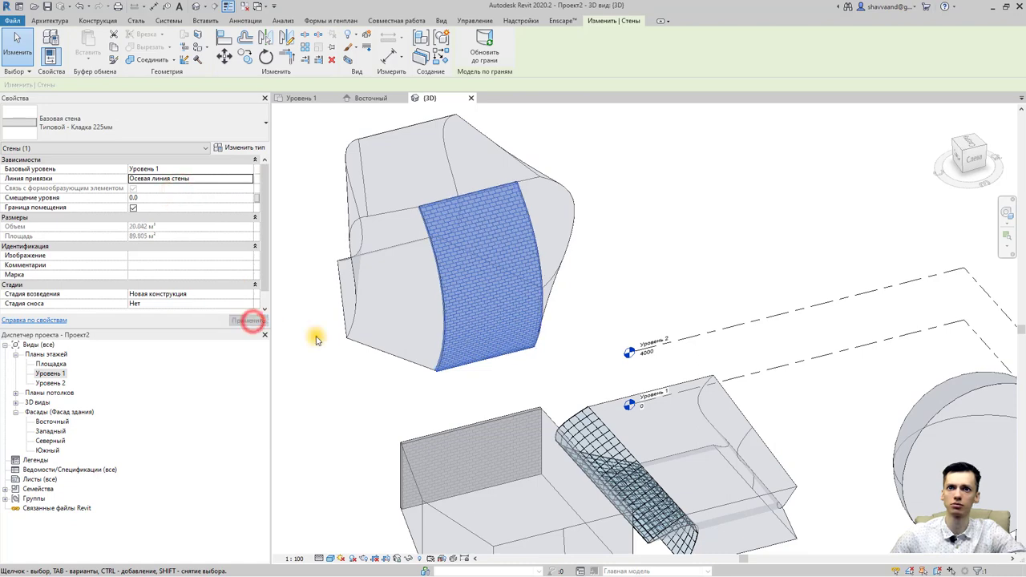
{"action": "left_click", "coordinate": [337, 377]}
{"action": "scroll", "coordinate": [355, 366], "scroll_direction": "up", "scroll_amount": 1}
Open the in-place mass for editing and delete its rectangular box form.
{"action": "scroll", "coordinate": [359, 363], "scroll_direction": "up", "scroll_amount": 1}
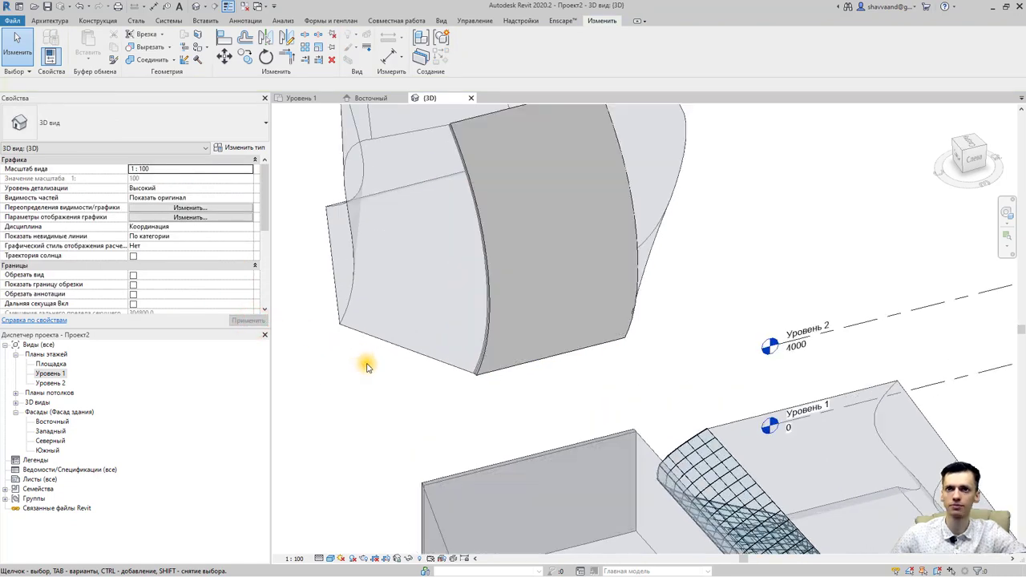
{"action": "scroll", "coordinate": [365, 365], "scroll_direction": "up", "scroll_amount": 1}
{"action": "scroll", "coordinate": [470, 401], "scroll_direction": "down", "scroll_amount": 2}
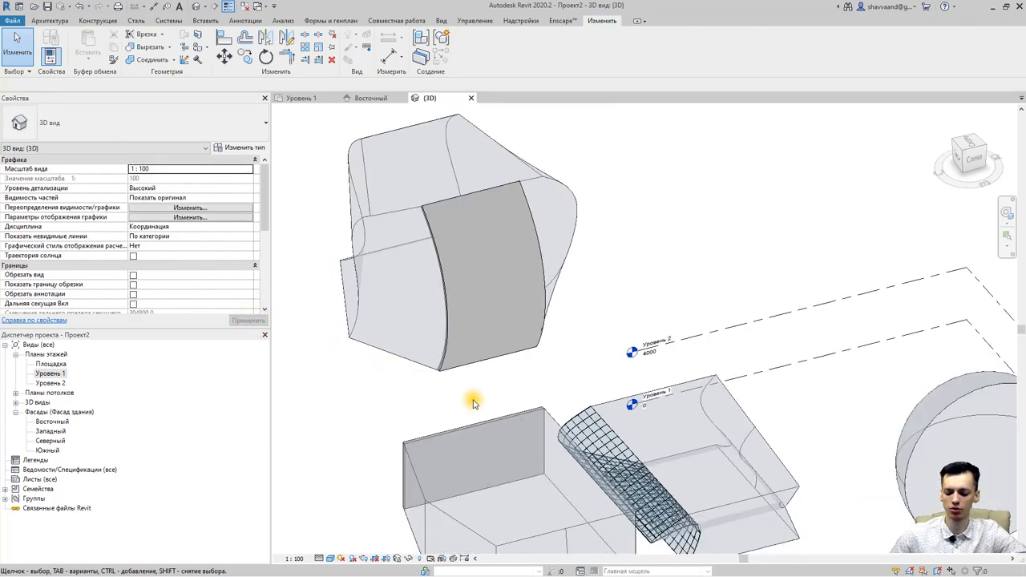
{"action": "scroll", "coordinate": [458, 325], "scroll_direction": "down", "scroll_amount": 1}
{"action": "scroll", "coordinate": [586, 376], "scroll_direction": "down", "scroll_amount": 1}
{"action": "scroll", "coordinate": [599, 374], "scroll_direction": "up", "scroll_amount": 1}
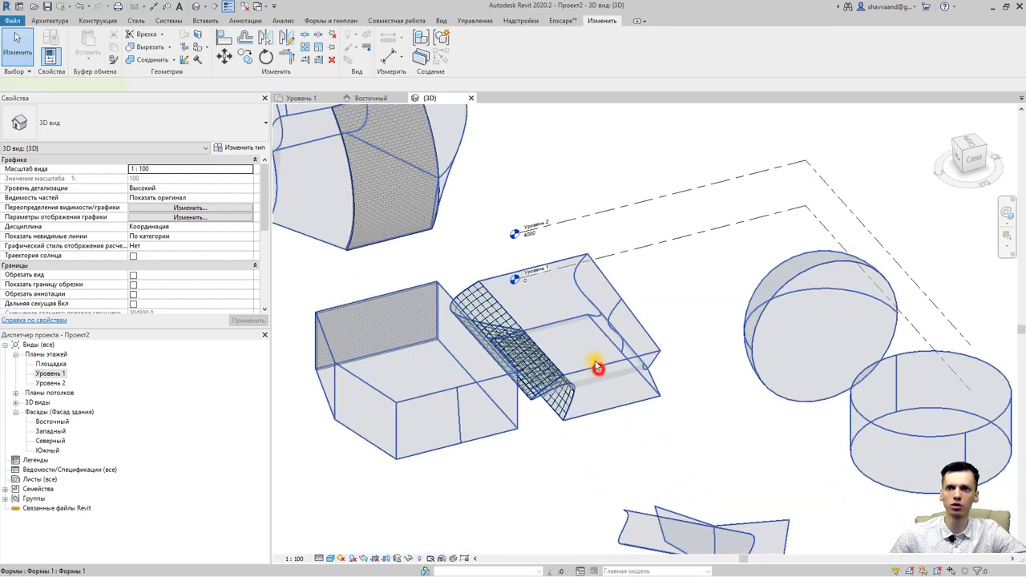
{"action": "left_click", "coordinate": [597, 367]}
{"action": "left_click", "coordinate": [489, 53]}
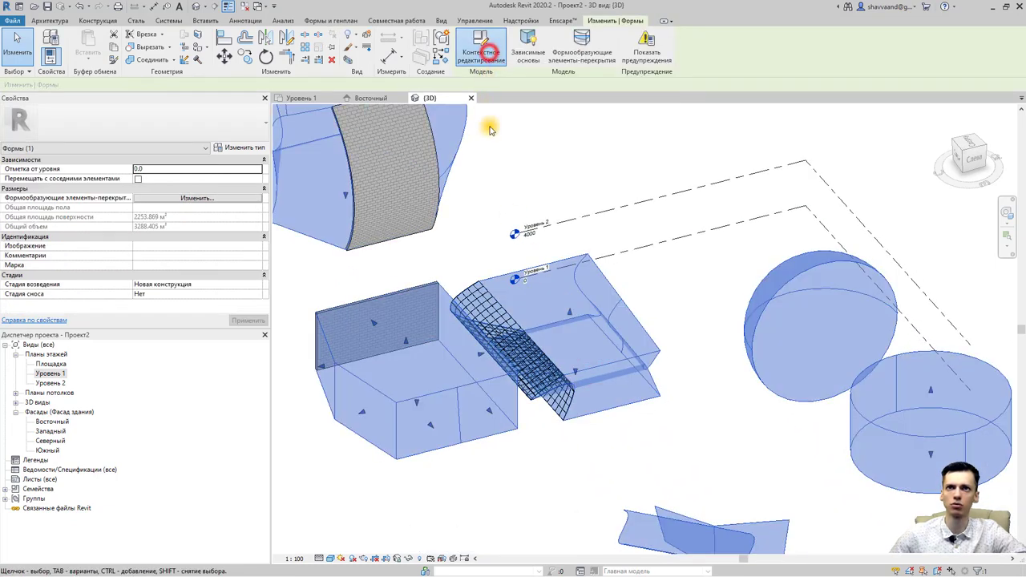
{"action": "mouse_move", "coordinate": [522, 350]}
{"action": "middle_mouse_down", "text": "shift"}
{"action": "mouse_move", "coordinate": [553, 305]}
{"action": "mouse_move", "coordinate": [531, 256]}
{"action": "mouse_move", "coordinate": [568, 425]}
{"action": "middle_mouse_up", "text": "shift"}
{"action": "mouse_move", "coordinate": [443, 378]}
{"action": "middle_mouse_down"}
{"action": "mouse_move", "coordinate": [465, 505]}
{"action": "mouse_move", "coordinate": [435, 561]}
{"action": "mouse_move", "coordinate": [435, 331]}
{"action": "mouse_move", "coordinate": [435, 465]}
{"action": "middle_mouse_up"}
{"action": "left_click_drag", "start_coordinate": [434, 467], "coordinate": [349, 308]}
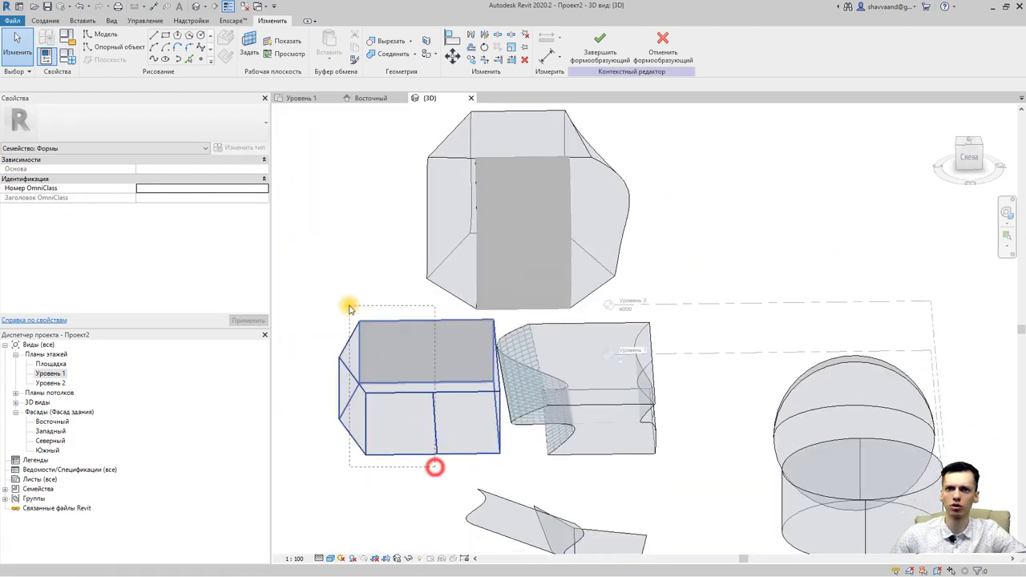
{"action": "key", "text": "Delete"}
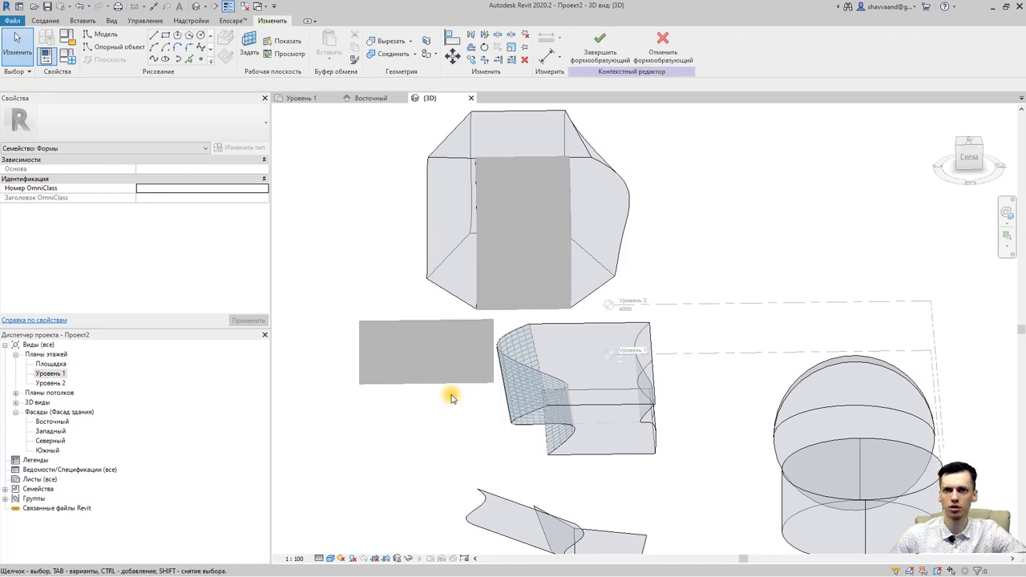
Finish the mass and delete the leftover wall panel that stood on the box.
{"action": "middle_click_drag", "start_coordinate": [435, 394], "coordinate": [641, 385], "text": "shift"}
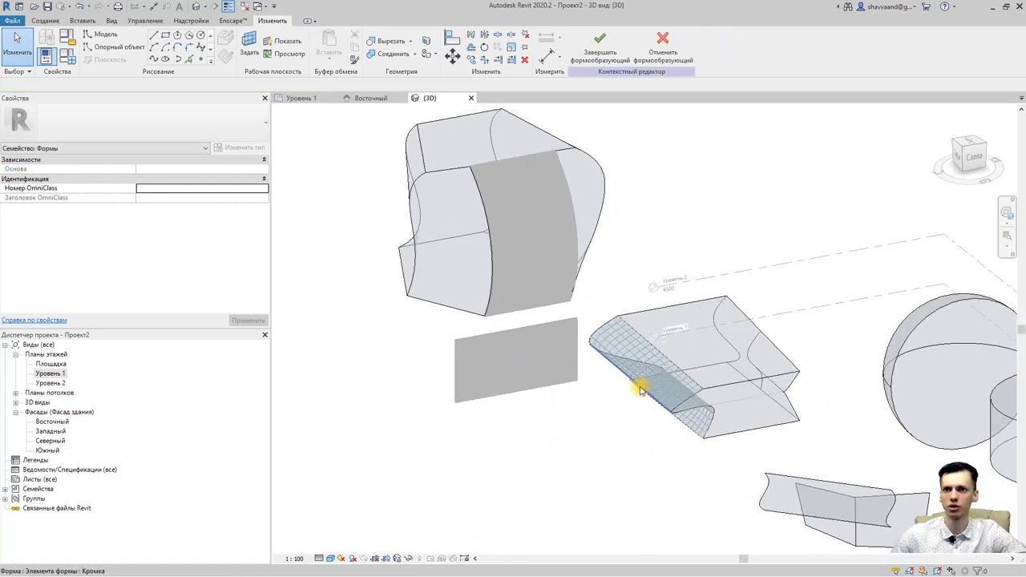
{"action": "left_click", "coordinate": [615, 381]}
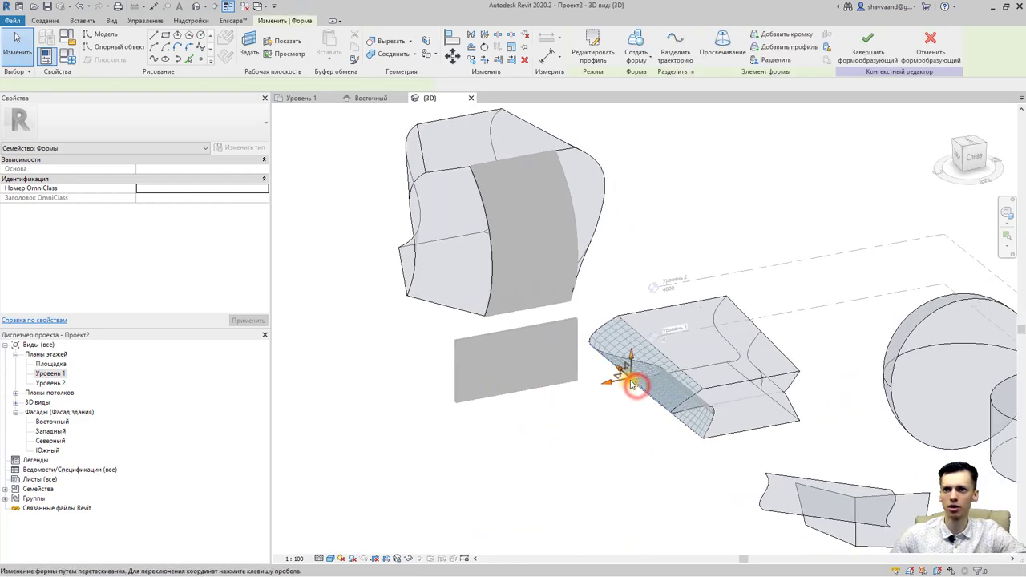
{"action": "left_click", "coordinate": [633, 380]}
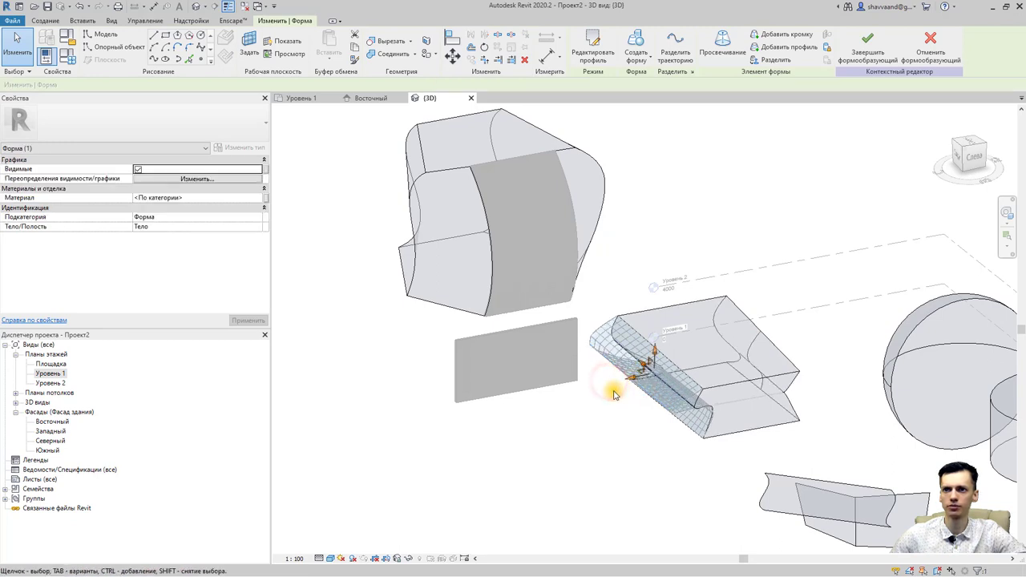
{"action": "left_click", "coordinate": [867, 44]}
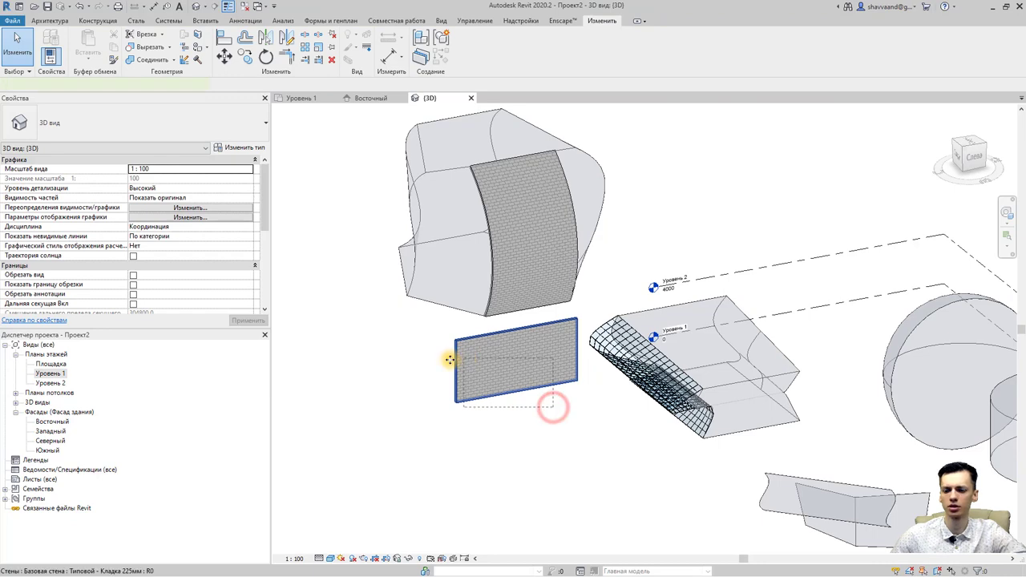
{"action": "left_click", "coordinate": [472, 386]}
{"action": "key", "text": "Delete"}
{"action": "mouse_move", "coordinate": [476, 391]}
{"action": "middle_mouse_down", "text": "shift"}
{"action": "mouse_move", "coordinate": [550, 366]}
{"action": "mouse_move", "coordinate": [641, 298]}
{"action": "middle_mouse_up", "text": "shift"}
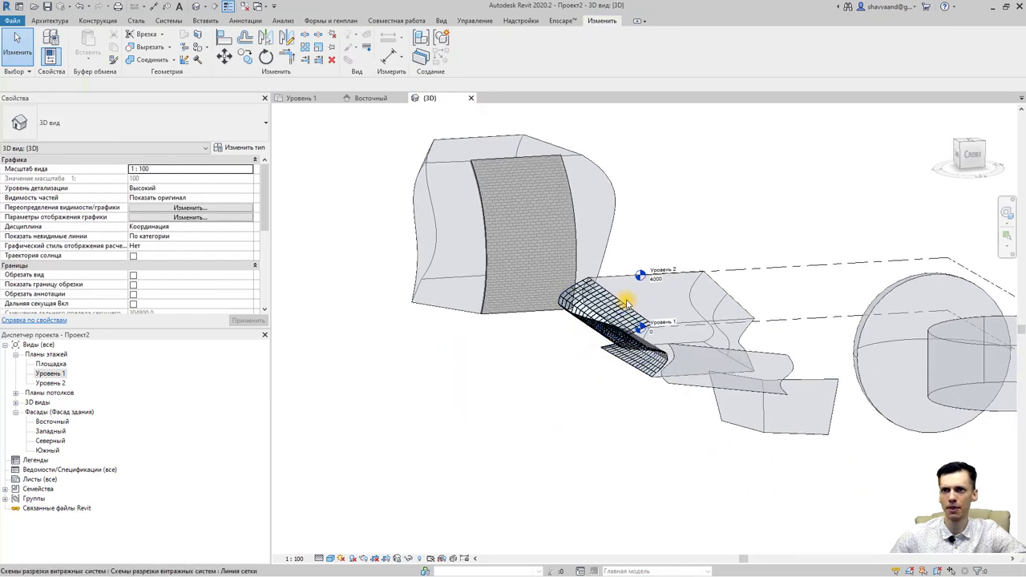
Reselect the existing curtain system and rebuild it on a newly picked mass face.
{"action": "left_click", "coordinate": [621, 301]}
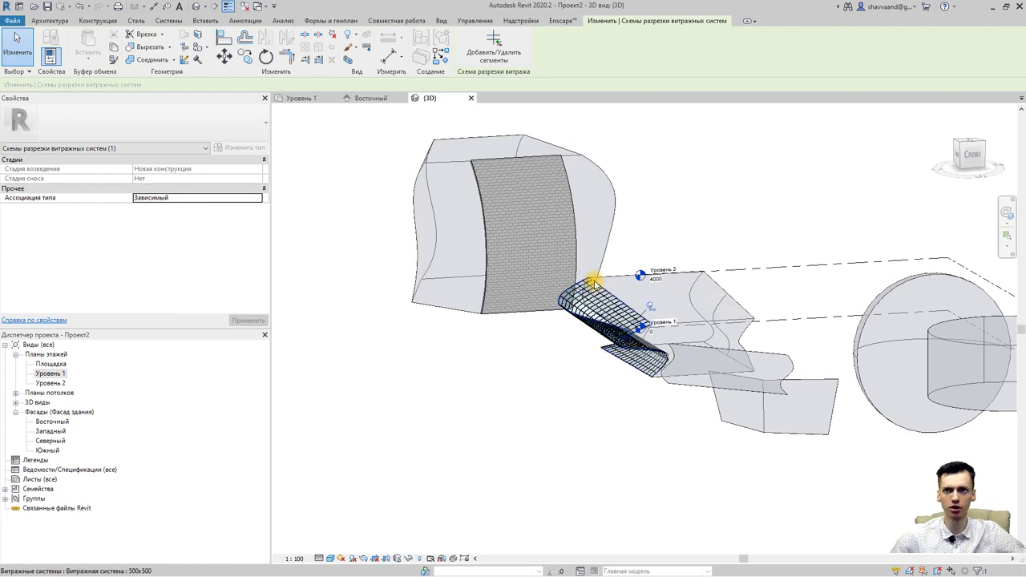
{"action": "left_click", "coordinate": [595, 282]}
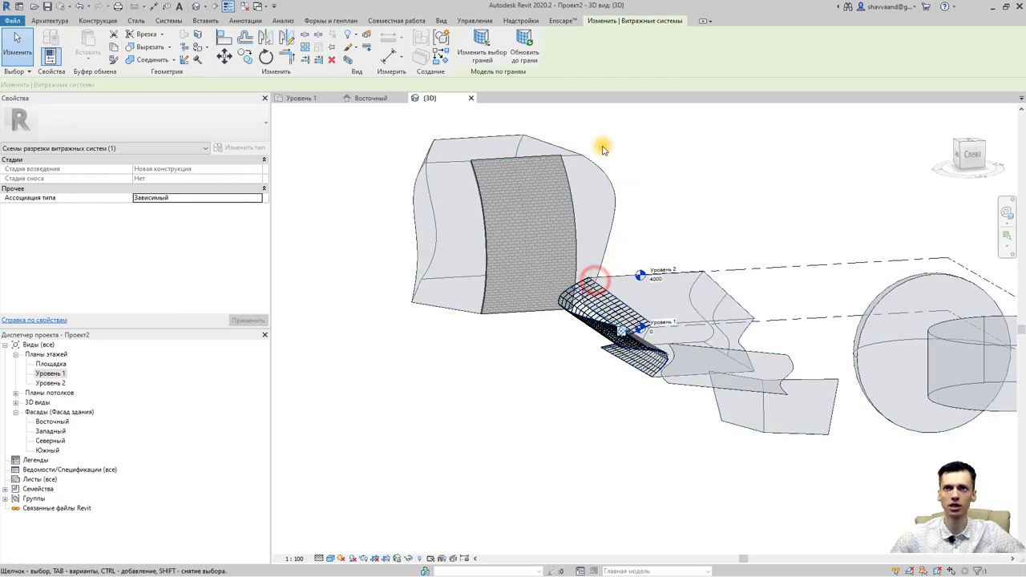
{"action": "left_click", "coordinate": [533, 54]}
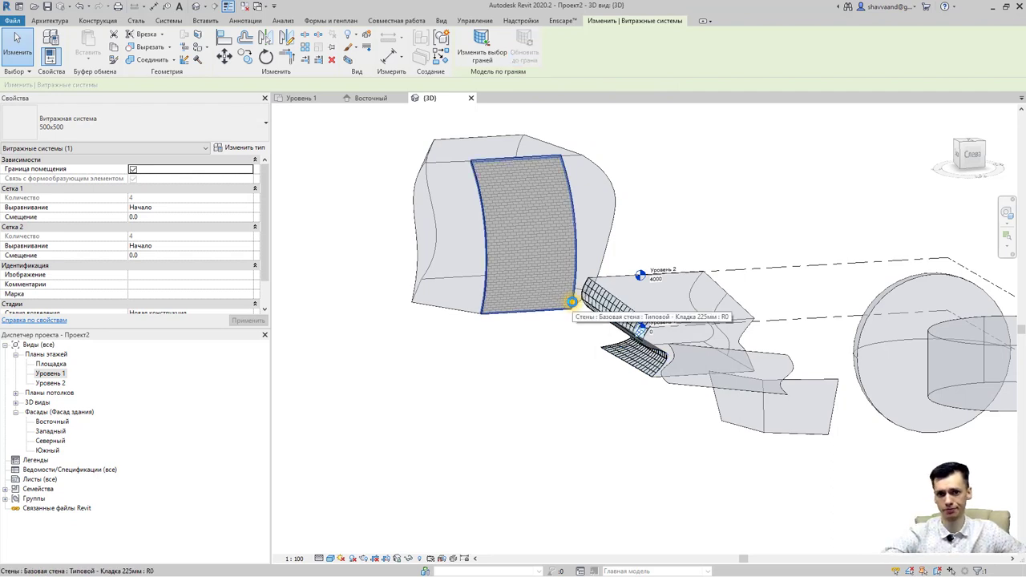
{"action": "left_click", "coordinate": [481, 49]}
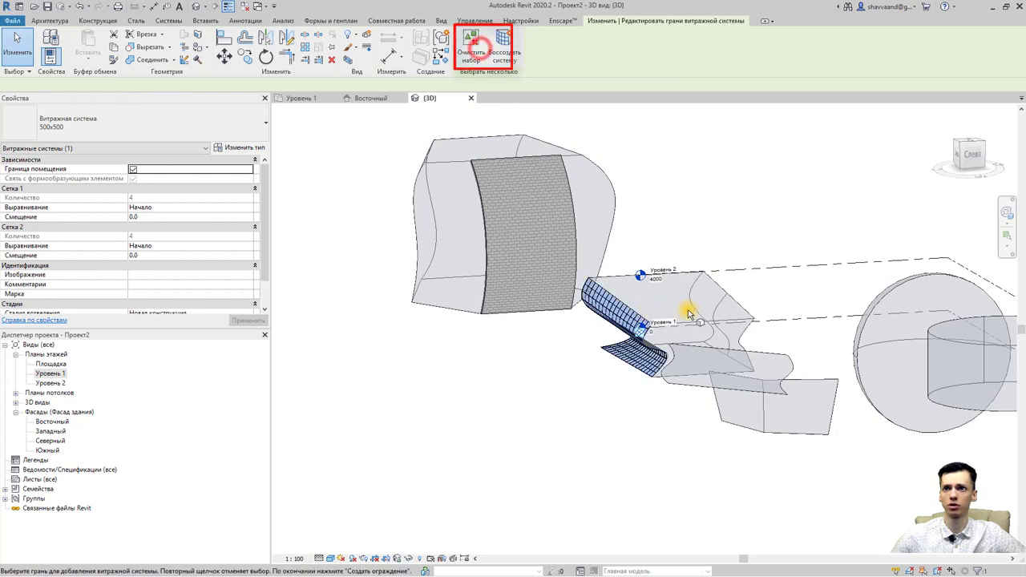
{"action": "left_click", "coordinate": [726, 325]}
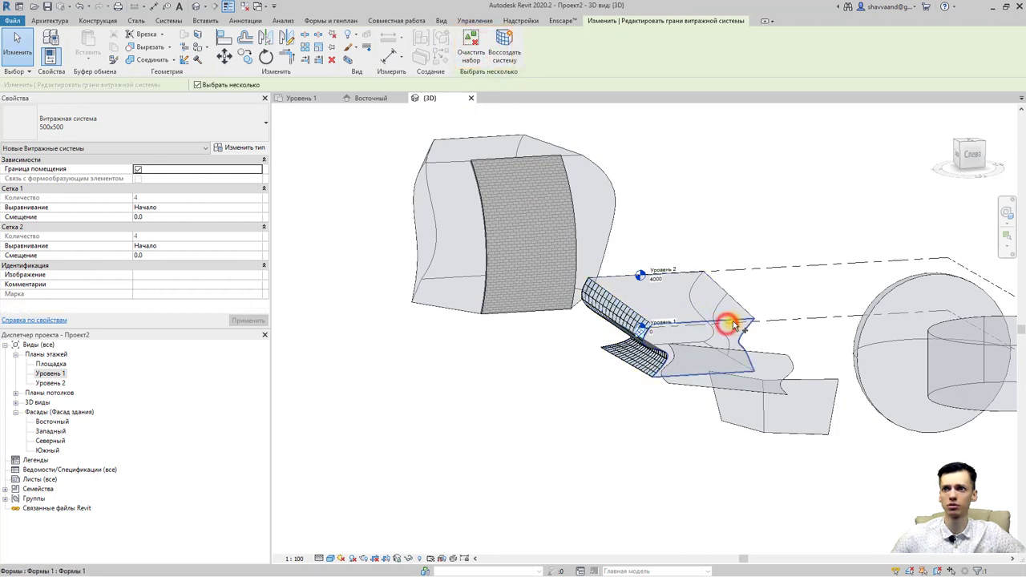
{"action": "left_click", "coordinate": [508, 44]}
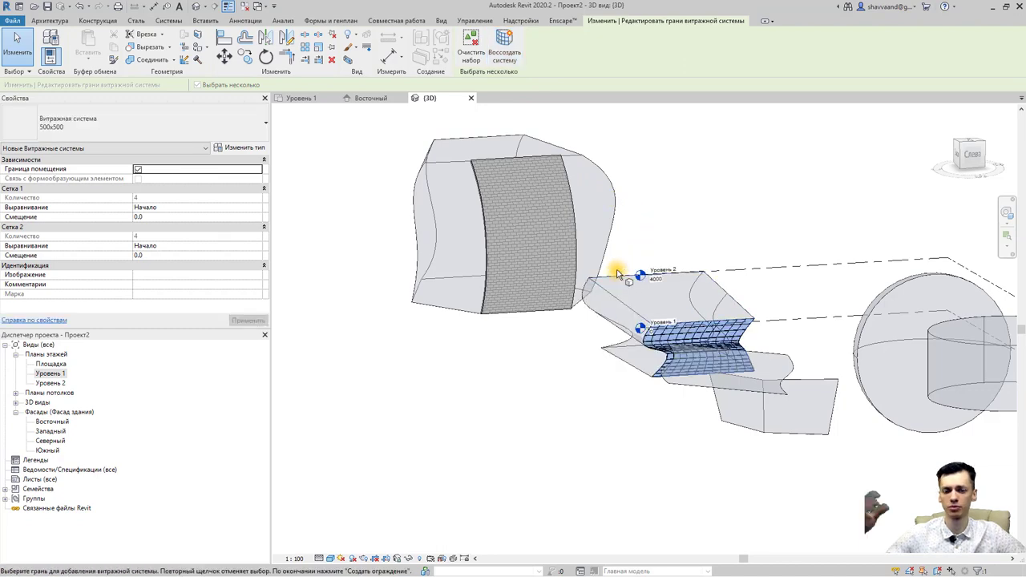
{"action": "middle_click_drag", "start_coordinate": [639, 295], "coordinate": [651, 362], "text": "shift"}
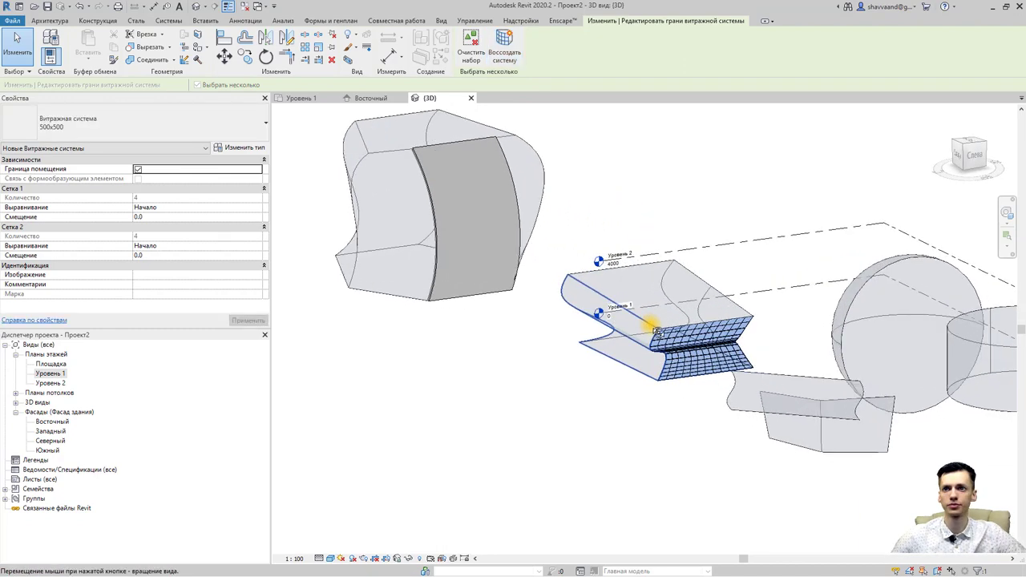
{"action": "scroll", "coordinate": [651, 363], "scroll_direction": "up", "scroll_amount": 2}
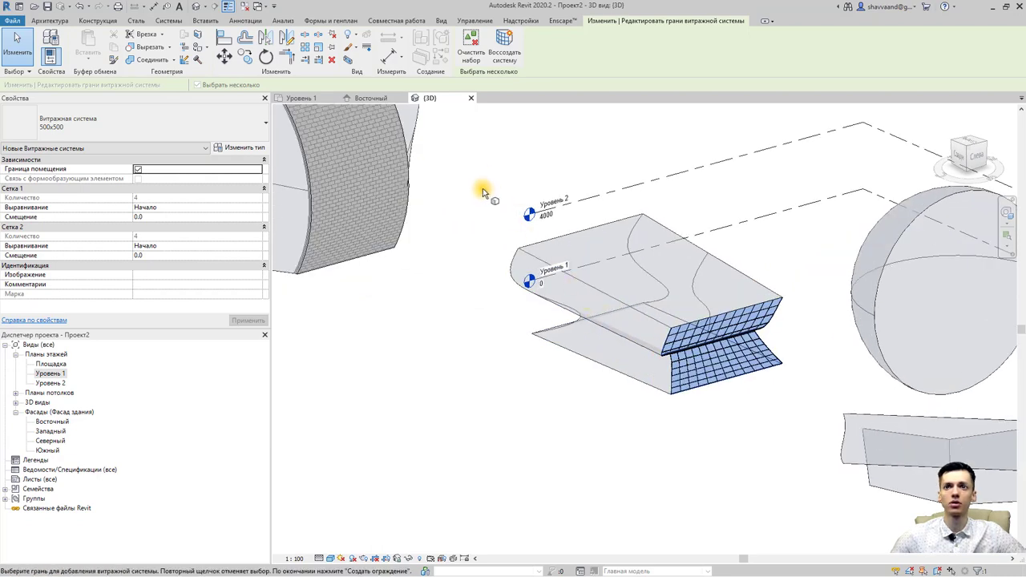
{"action": "key", "text": "Escape"}
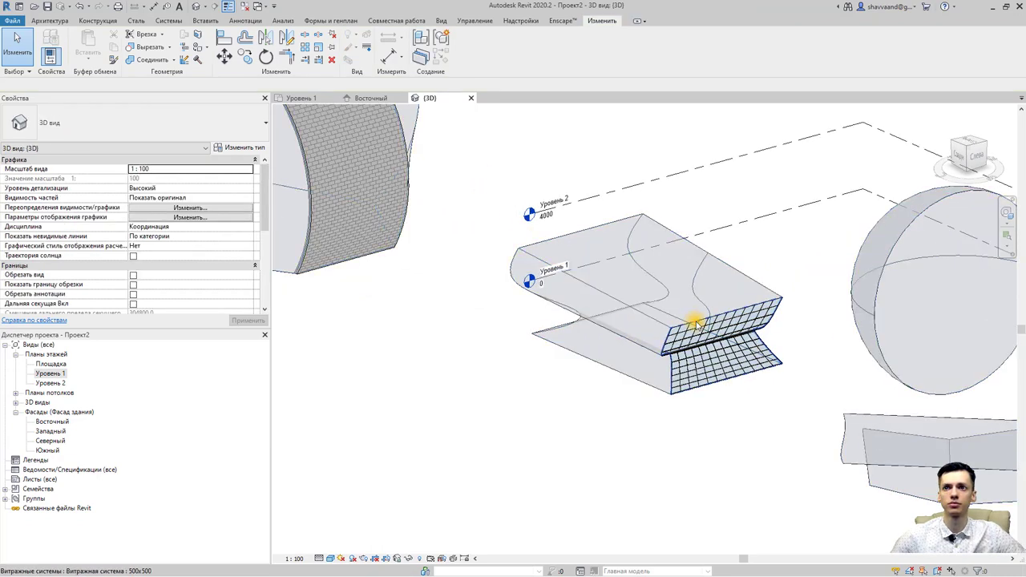
{"action": "left_click", "coordinate": [694, 320]}
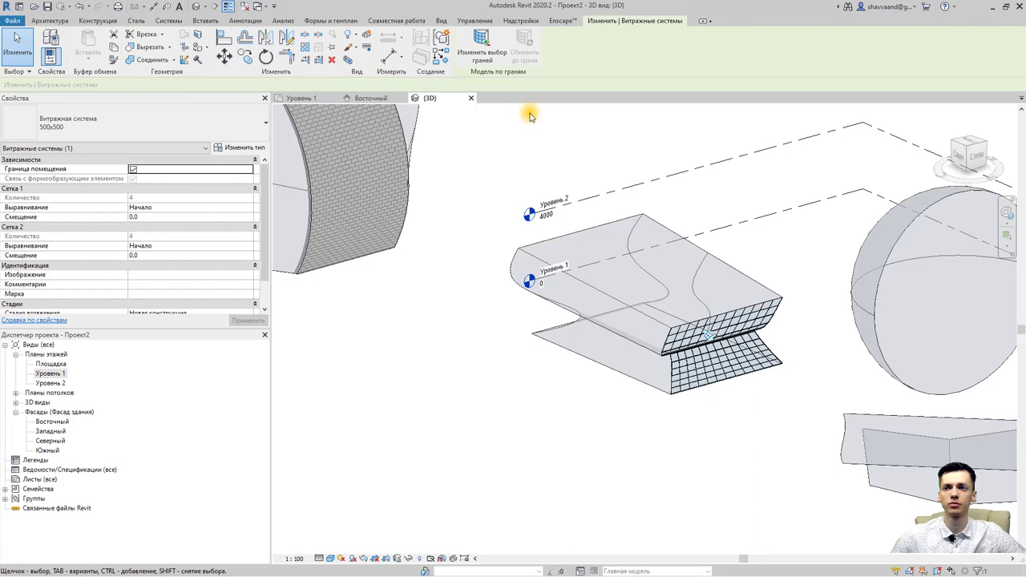
{"action": "left_click", "coordinate": [487, 190]}
{"action": "scroll", "coordinate": [525, 287], "scroll_direction": "down", "scroll_amount": 3}
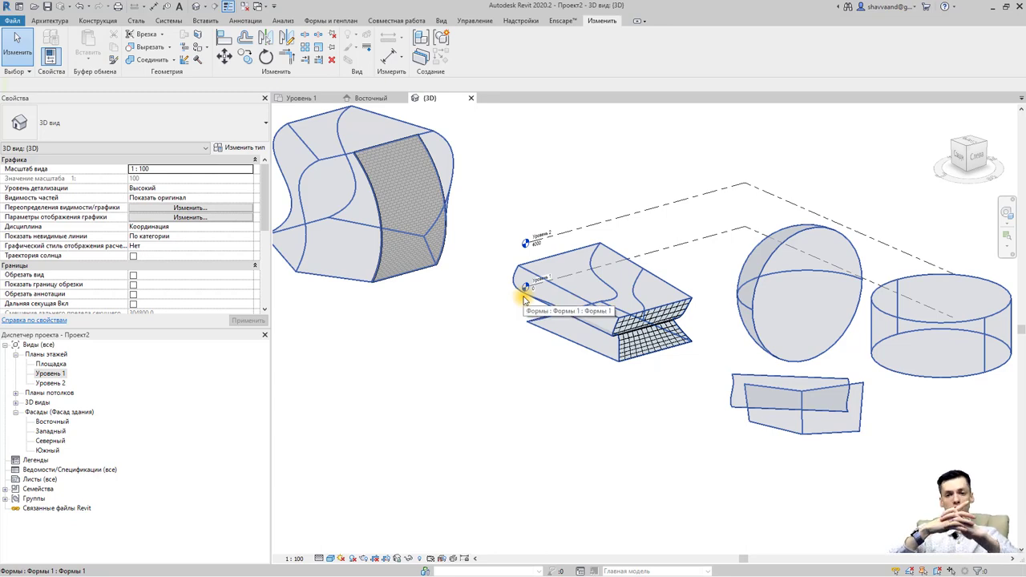
{"action": "mouse_move", "coordinate": [523, 299]}
{"action": "middle_mouse_down", "text": "shift"}
{"action": "mouse_move", "coordinate": [500, 400]}
{"action": "mouse_move", "coordinate": [659, 428]}
{"action": "mouse_move", "coordinate": [522, 411]}
{"action": "mouse_move", "coordinate": [563, 293]}
{"action": "mouse_move", "coordinate": [557, 279]}
{"action": "middle_mouse_up", "text": "shift"}
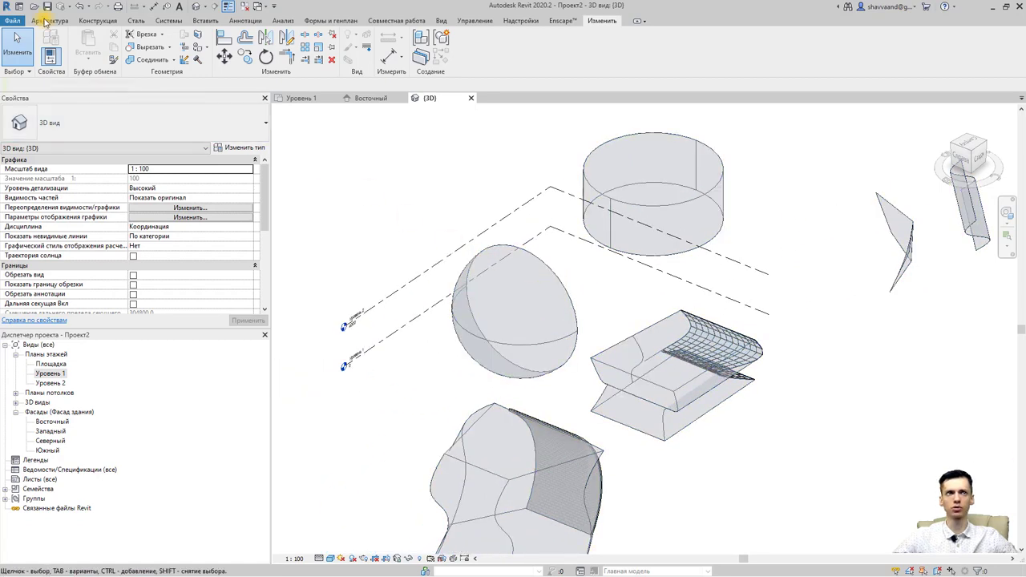
Place a curtain system by face on the sphere's upper and lower faces.
{"action": "left_click", "coordinate": [45, 21]}
{"action": "left_click", "coordinate": [340, 41]}
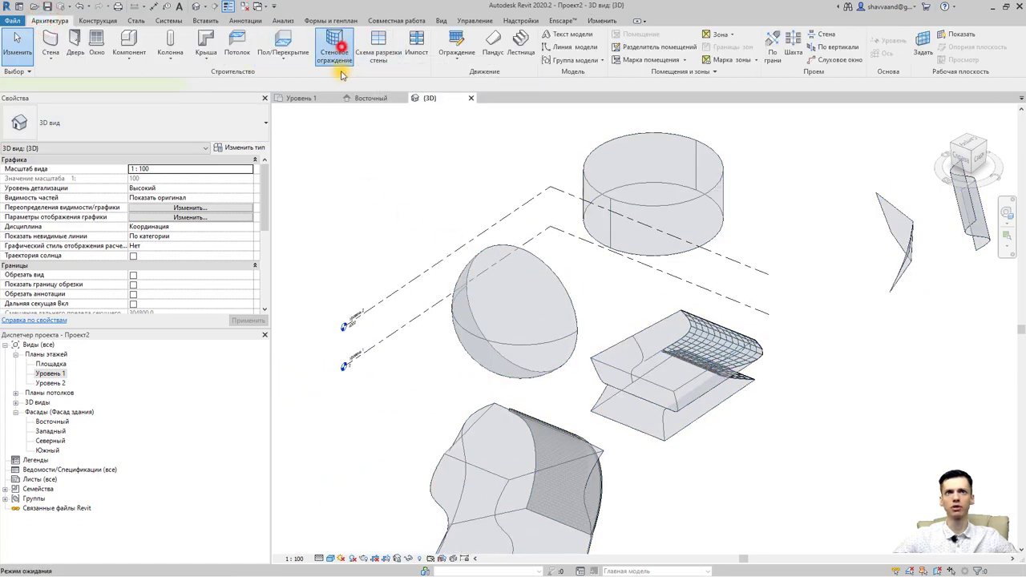
{"action": "left_click", "coordinate": [550, 270]}
{"action": "left_click", "coordinate": [574, 347]}
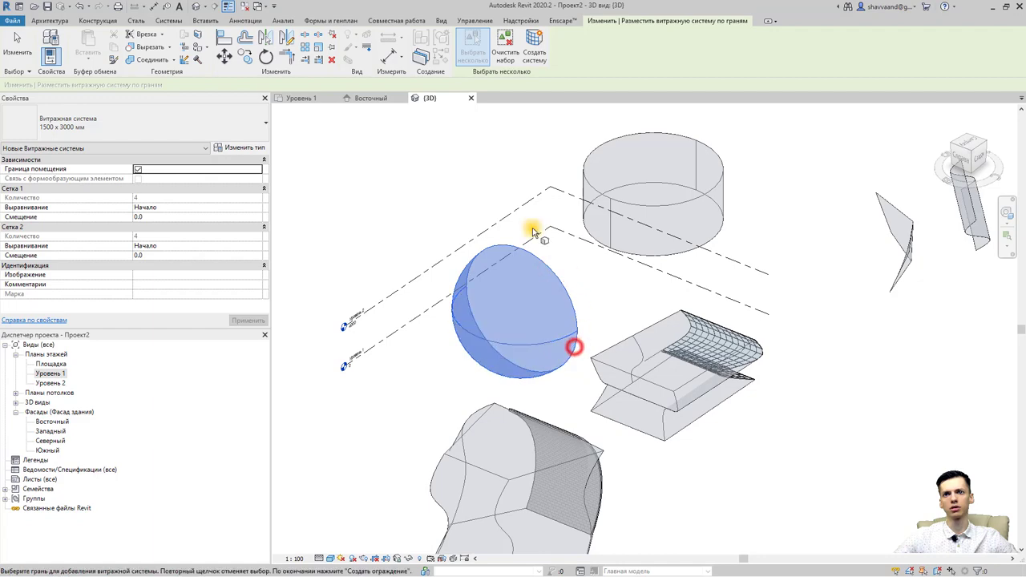
{"action": "left_click", "coordinate": [532, 47]}
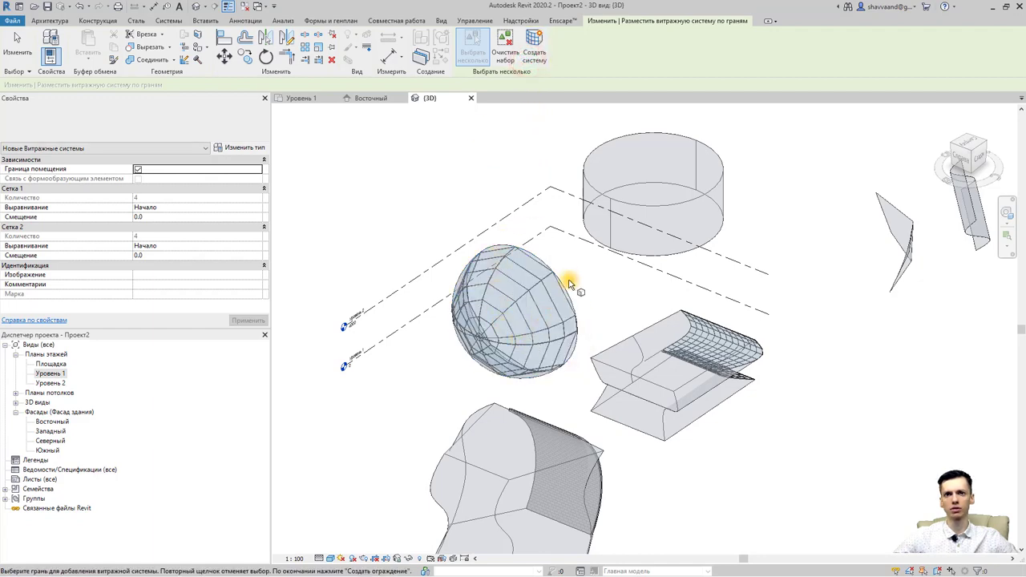
{"action": "scroll", "coordinate": [545, 283], "scroll_direction": "up", "scroll_amount": 4}
{"action": "key", "text": "Escape"}
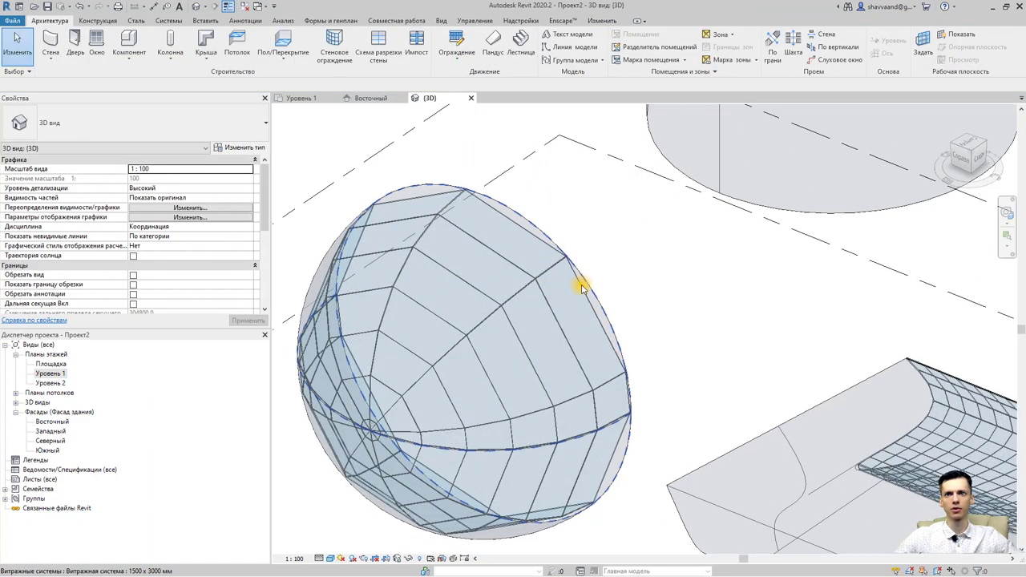
Switch the new curtain system to the 500x500 type for a denser grid.
{"action": "left_click", "coordinate": [581, 288]}
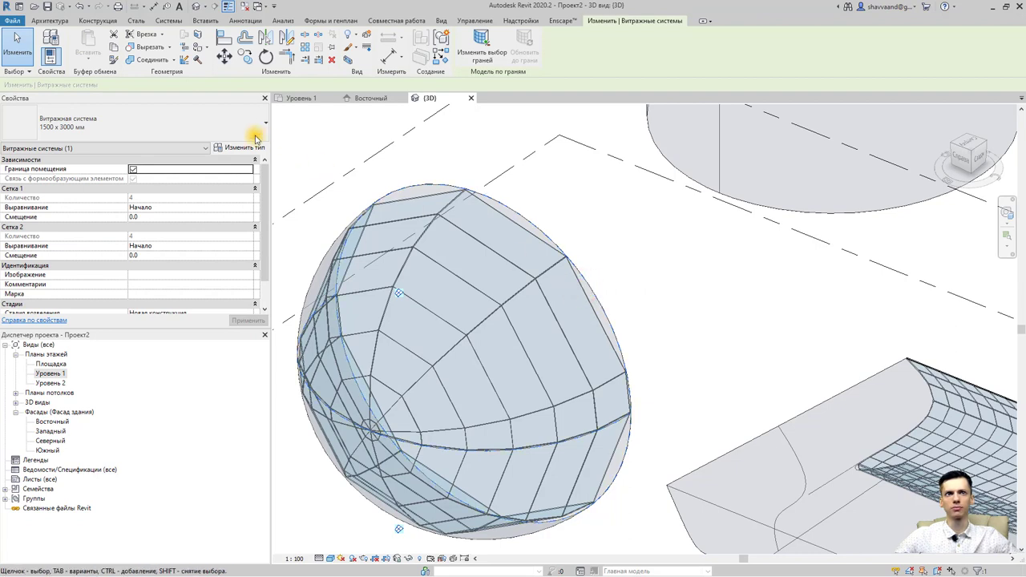
{"action": "left_click", "coordinate": [254, 133]}
{"action": "left_click", "coordinate": [56, 175]}
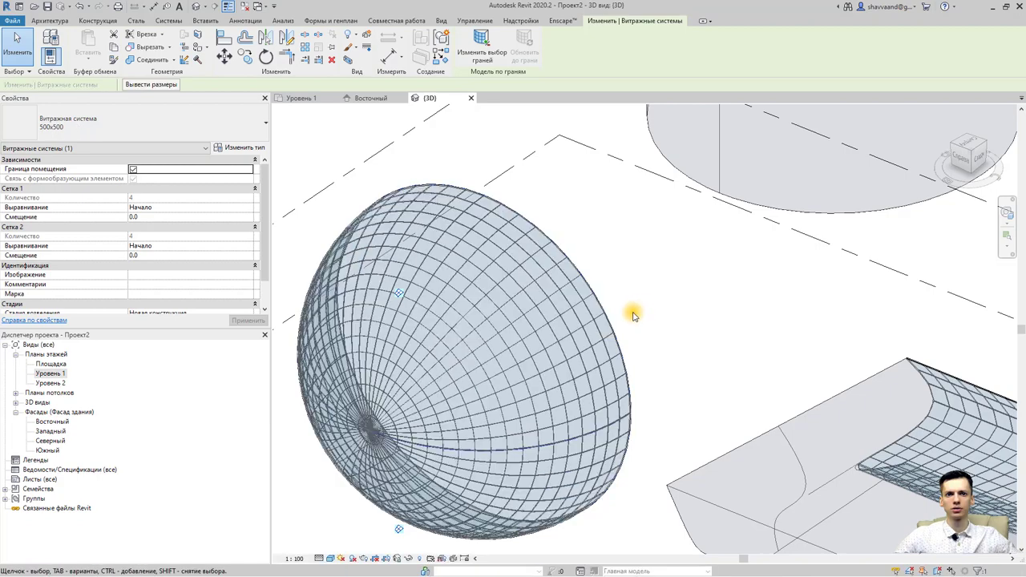
{"action": "middle_click_drag", "start_coordinate": [640, 314], "coordinate": [634, 320], "text": "shift"}
{"action": "mouse_move", "coordinate": [590, 353]}
{"action": "middle_mouse_down", "text": "shift"}
{"action": "mouse_move", "coordinate": [657, 293]}
{"action": "mouse_move", "coordinate": [469, 495]}
{"action": "middle_mouse_up", "text": "shift"}
Zoom in and back out to inspect the grid at the sphere's pole.
{"action": "scroll", "coordinate": [469, 494], "scroll_direction": "up", "scroll_amount": 5}
{"action": "scroll", "coordinate": [476, 483], "scroll_direction": "up", "scroll_amount": 2}
{"action": "scroll", "coordinate": [525, 477], "scroll_direction": "up", "scroll_amount": 2}
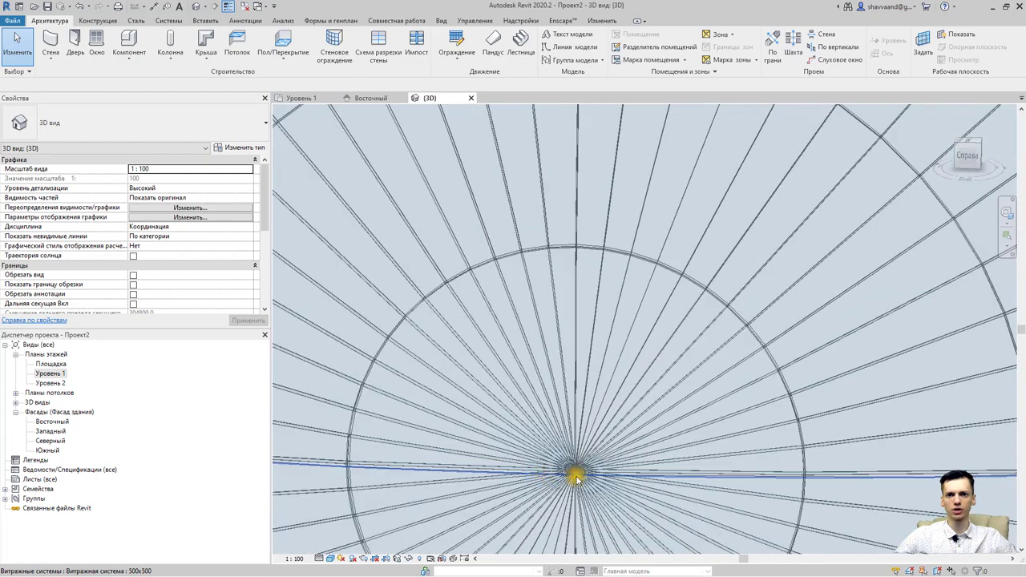
{"action": "scroll", "coordinate": [573, 473], "scroll_direction": "up", "scroll_amount": 2}
{"action": "scroll", "coordinate": [591, 474], "scroll_direction": "up", "scroll_amount": 2}
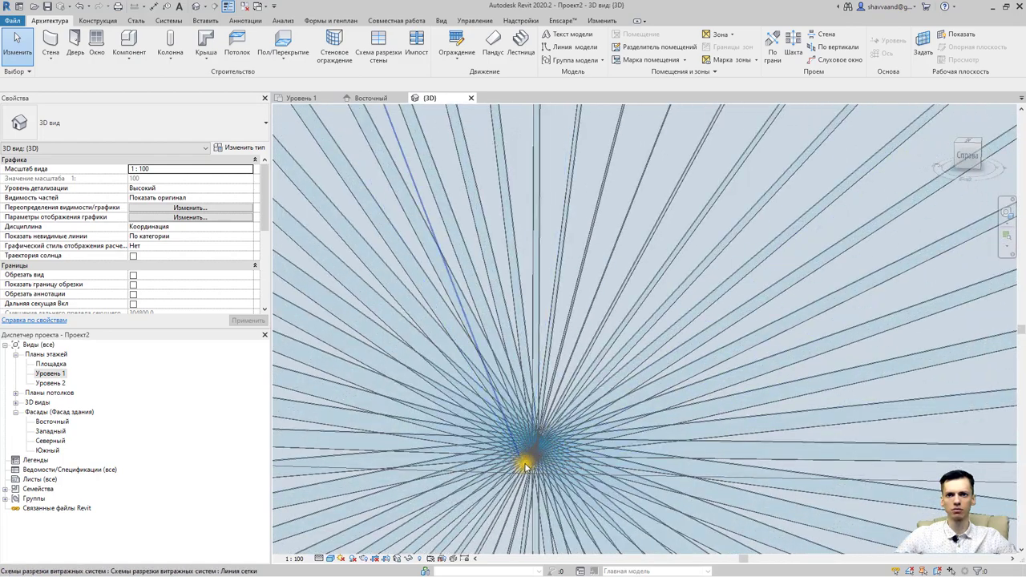
{"action": "scroll", "coordinate": [533, 467], "scroll_direction": "down", "scroll_amount": 2}
{"action": "scroll", "coordinate": [537, 469], "scroll_direction": "down", "scroll_amount": 2}
{"action": "scroll", "coordinate": [539, 469], "scroll_direction": "down", "scroll_amount": 2}
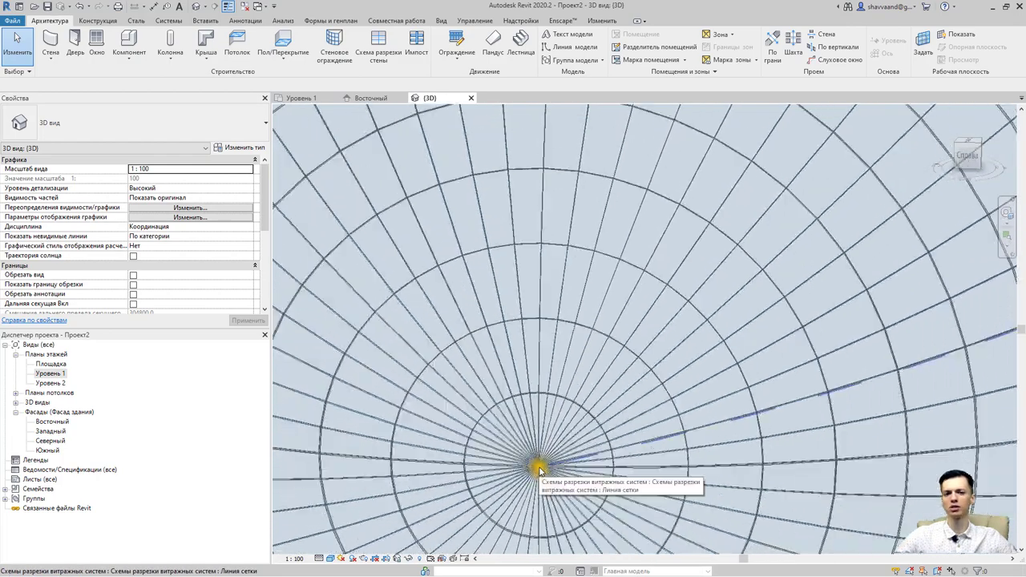
{"action": "scroll", "coordinate": [538, 469], "scroll_direction": "down", "scroll_amount": 2}
{"action": "scroll", "coordinate": [542, 469], "scroll_direction": "down", "scroll_amount": 3}
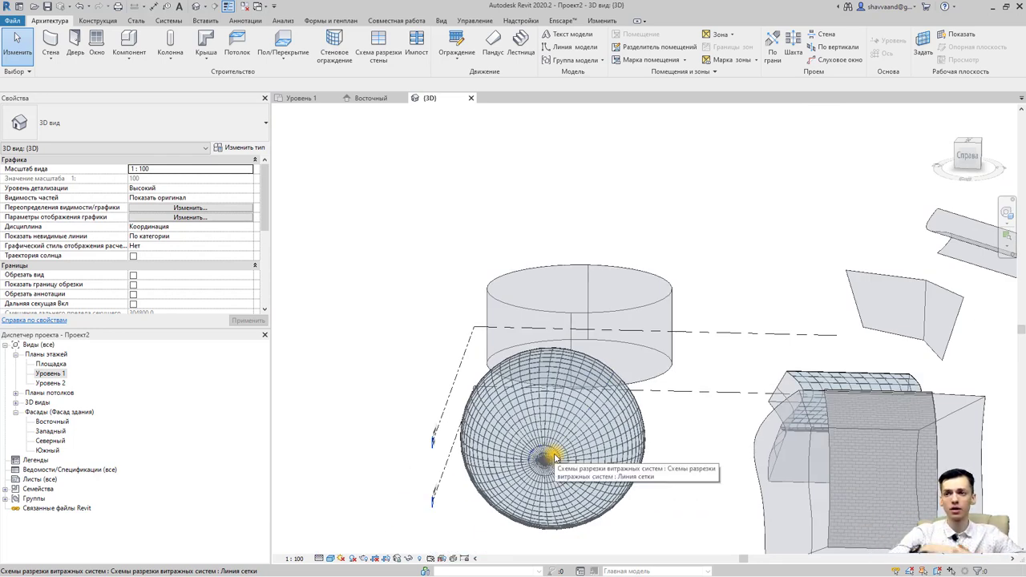
Orbit around the model, then open the Уровень 1 floor plan.
{"action": "scroll", "coordinate": [551, 458], "scroll_direction": "down", "scroll_amount": 3}
{"action": "scroll", "coordinate": [561, 447], "scroll_direction": "down", "scroll_amount": 2}
{"action": "mouse_move", "coordinate": [561, 447]}
{"action": "middle_mouse_down", "text": "shift"}
{"action": "mouse_move", "coordinate": [680, 457]}
{"action": "mouse_move", "coordinate": [634, 471]}
{"action": "mouse_move", "coordinate": [545, 439]}
{"action": "middle_mouse_up", "text": "shift"}
{"action": "scroll", "coordinate": [550, 399], "scroll_direction": "up", "scroll_amount": 3}
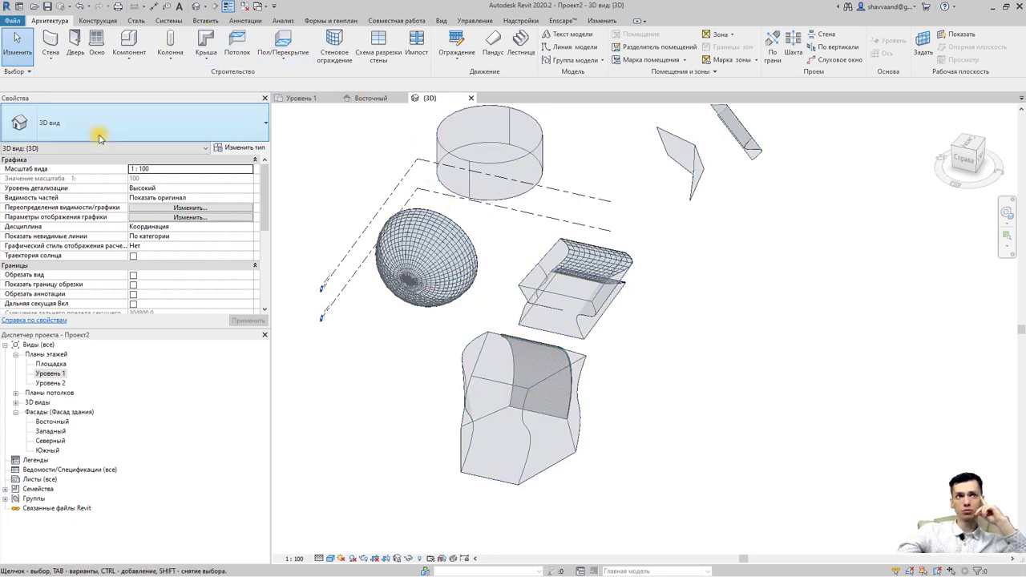
{"action": "double_click", "coordinate": [44, 373]}
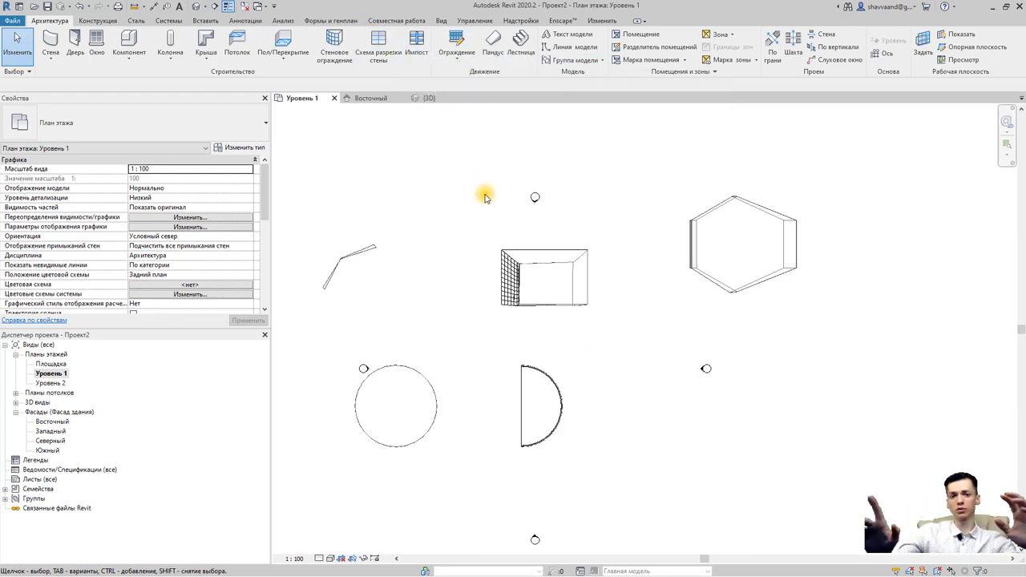
Start a new in-place mass and turn a rectangle over the hexagon's right side into a hollow form.
{"action": "left_click", "coordinate": [314, 21]}
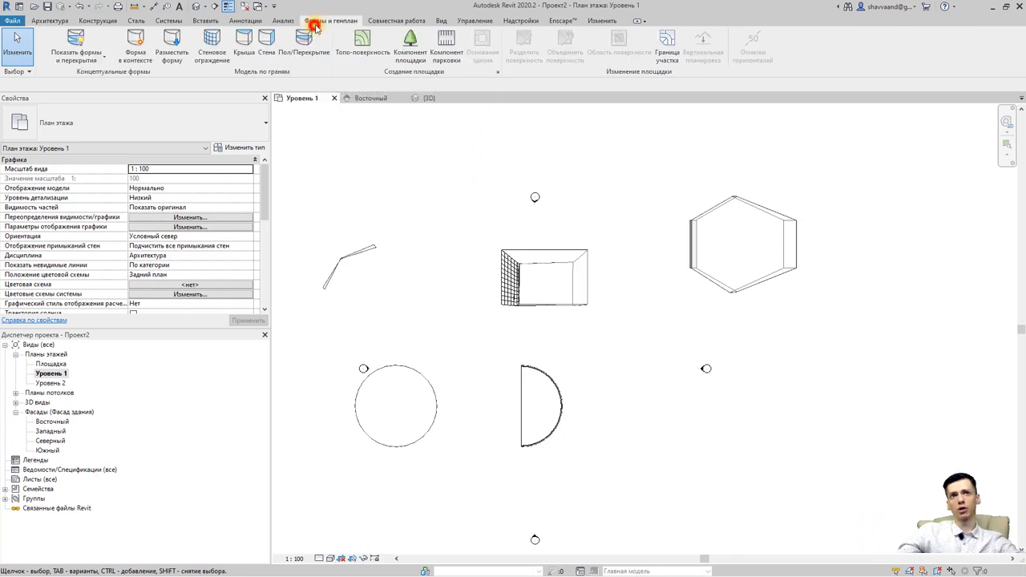
{"action": "left_click", "coordinate": [144, 50]}
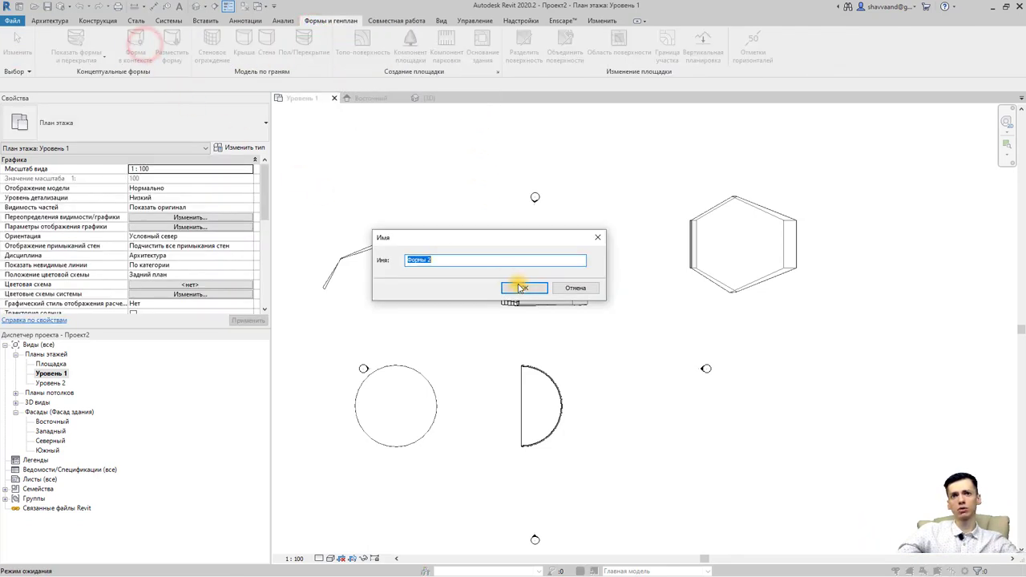
{"action": "left_click", "coordinate": [650, 288]}
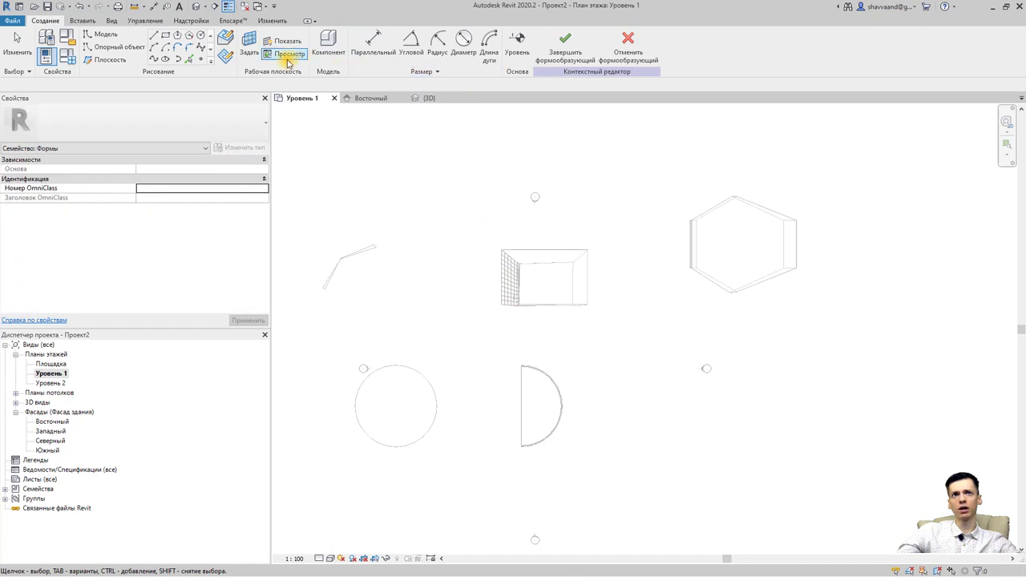
{"action": "left_click", "coordinate": [167, 35]}
{"action": "left_click", "coordinate": [634, 448]}
{"action": "left_click", "coordinate": [439, 287]}
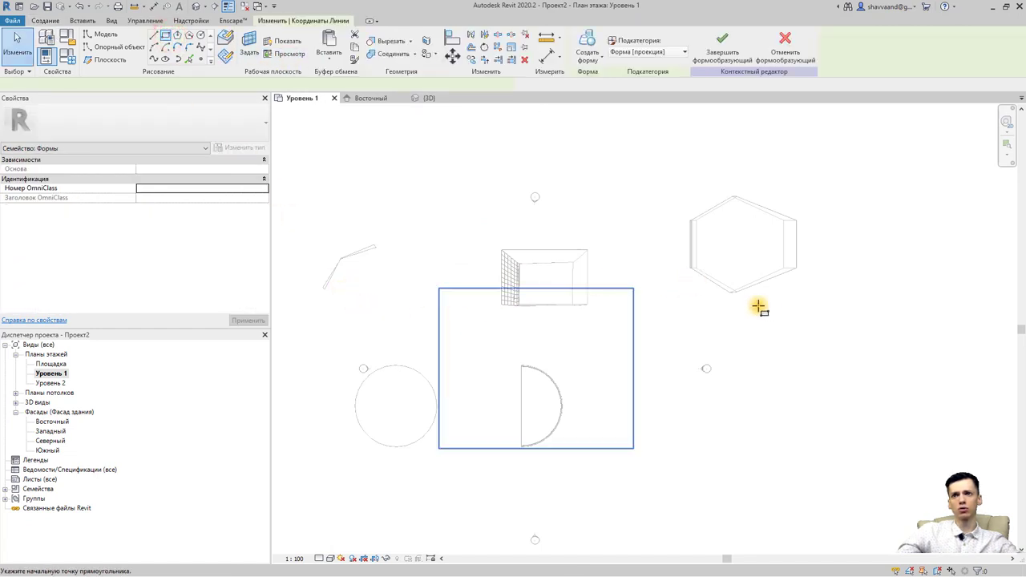
{"action": "left_click", "coordinate": [811, 326]}
{"action": "left_click", "coordinate": [763, 196]}
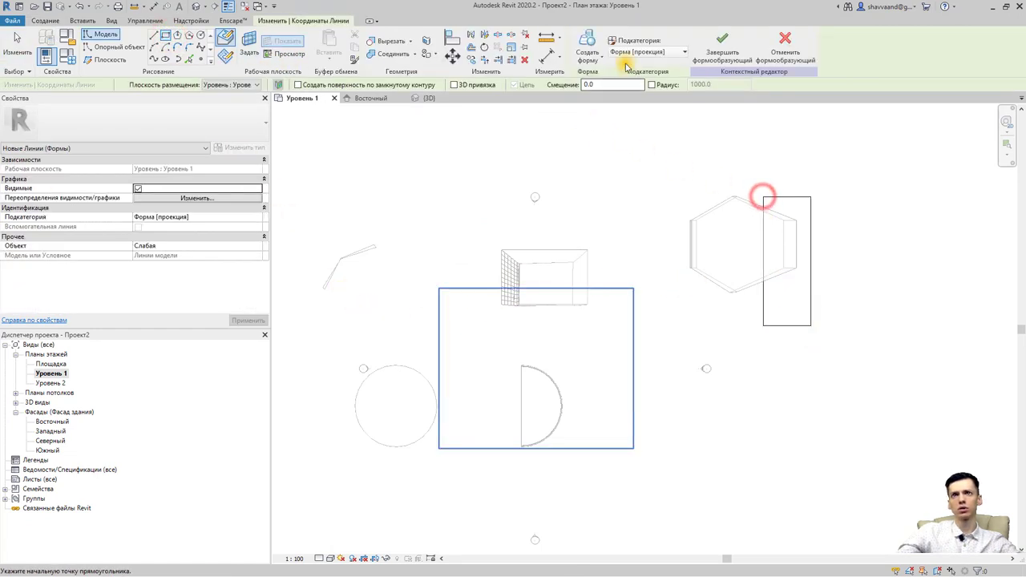
{"action": "left_click", "coordinate": [596, 55]}
{"action": "left_click", "coordinate": [593, 94]}
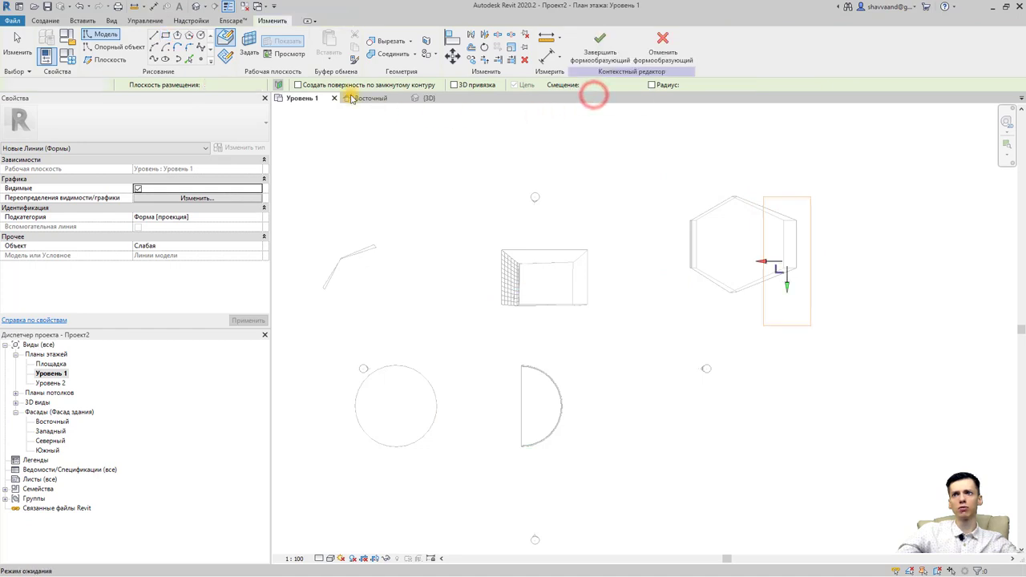
Try finishing the hollow-only mass, dismiss the error, and cancel the mass edit.
{"action": "left_click", "coordinate": [194, 7]}
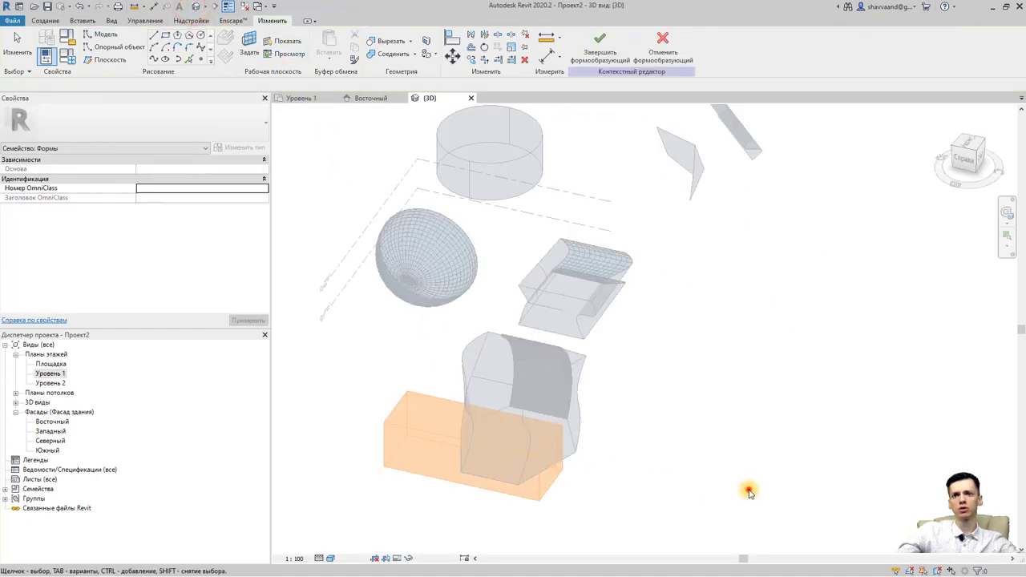
{"action": "left_click", "coordinate": [748, 489]}
{"action": "left_click", "coordinate": [596, 55]}
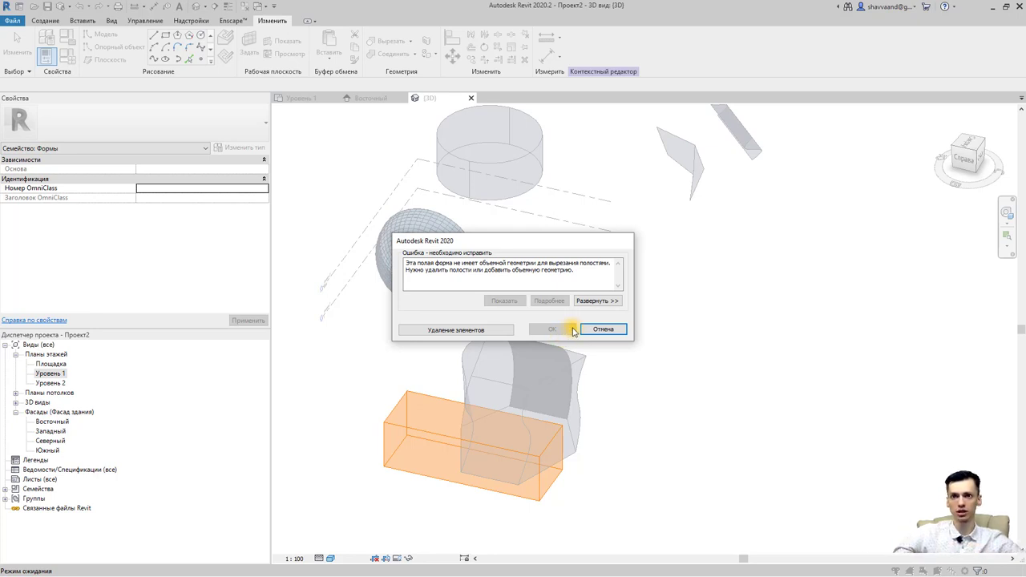
{"action": "left_click", "coordinate": [589, 330]}
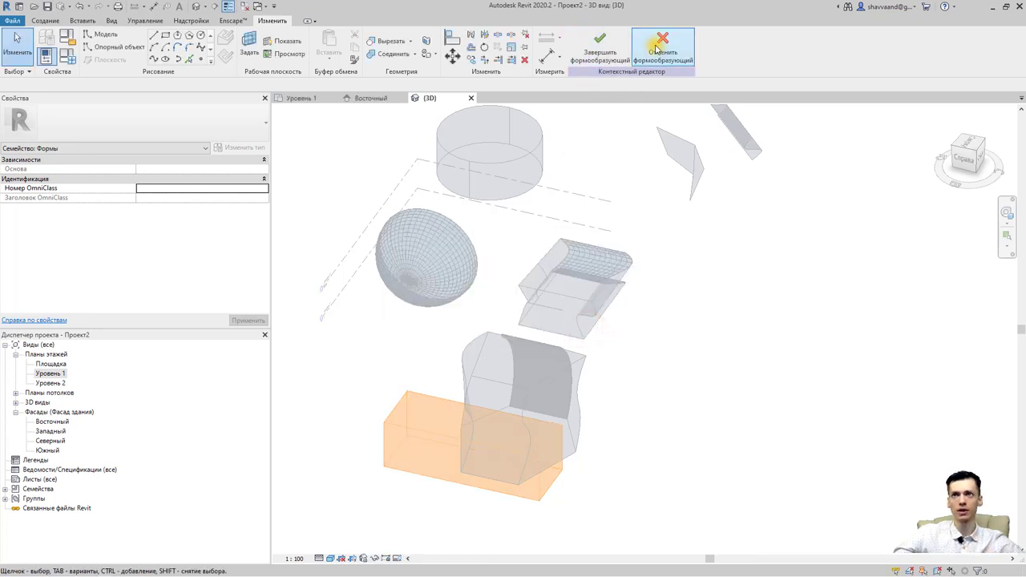
{"action": "left_click", "coordinate": [655, 44]}
Reopen the existing mass and draw a 5000-radius circle at the hexagon's right edge on Уровень 1.
{"action": "left_click", "coordinate": [543, 312]}
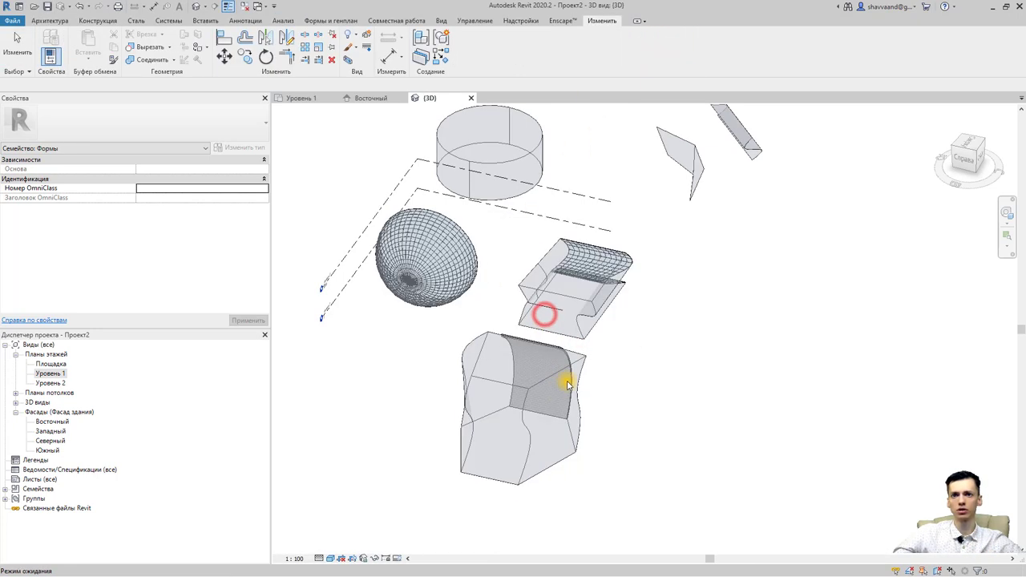
{"action": "left_click", "coordinate": [531, 391]}
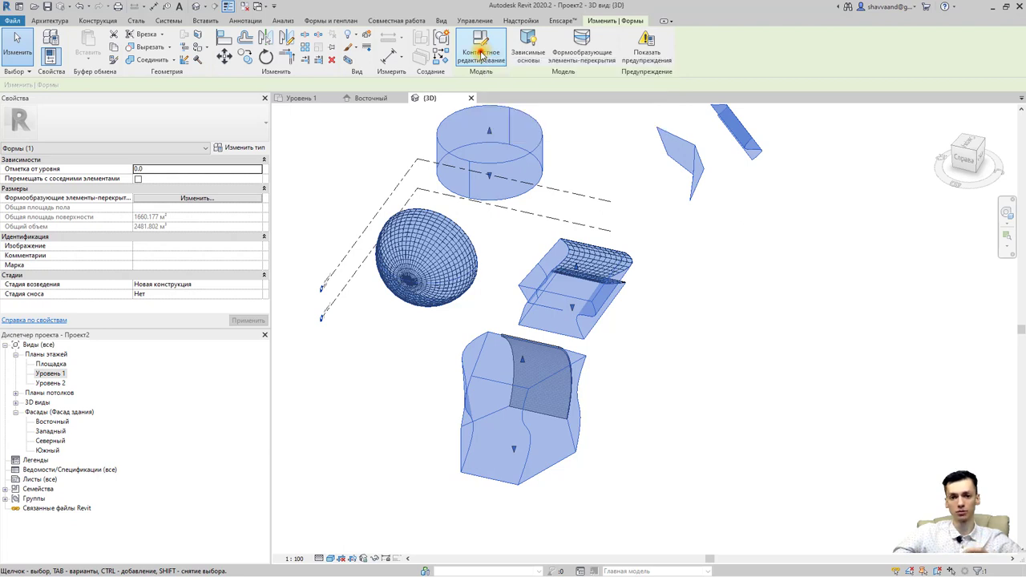
{"action": "left_click", "coordinate": [481, 53]}
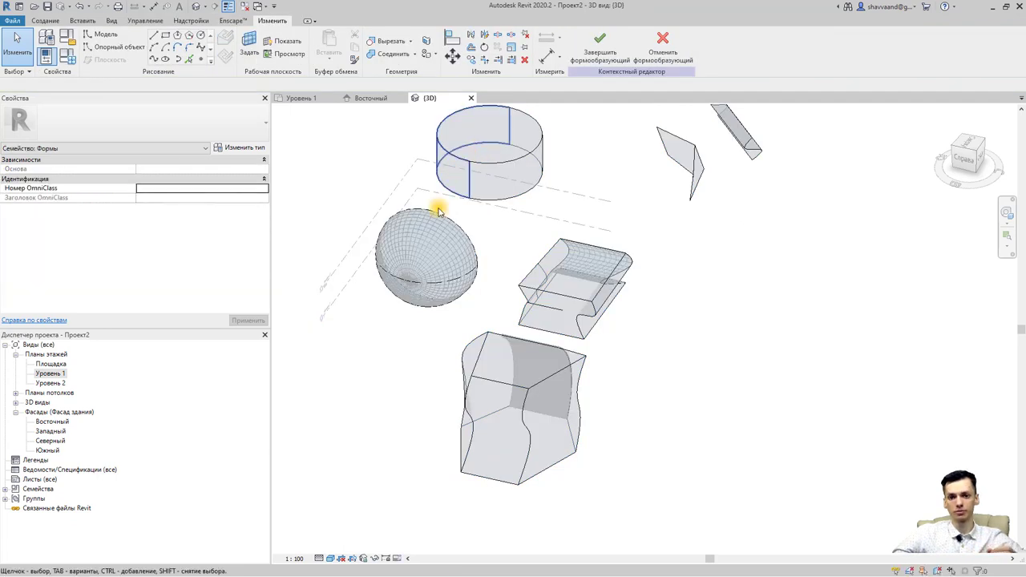
{"action": "double_click", "coordinate": [57, 373]}
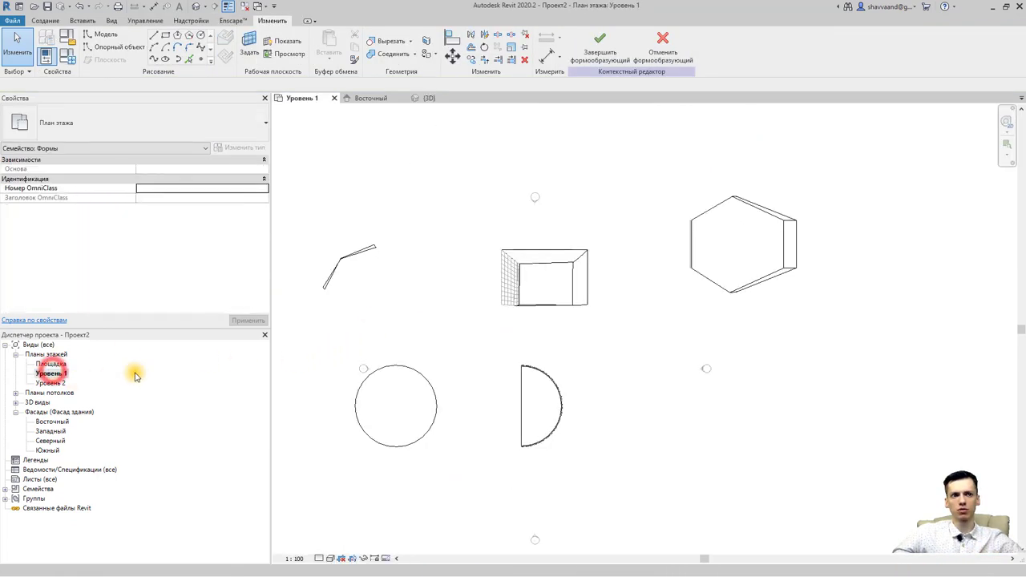
{"action": "left_click", "coordinate": [165, 37]}
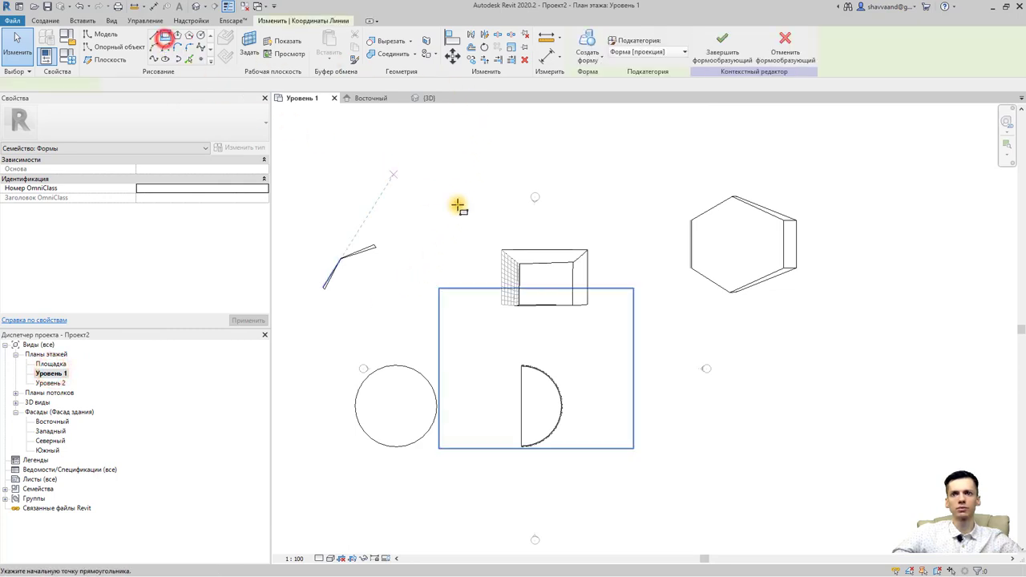
{"action": "left_click", "coordinate": [200, 37]}
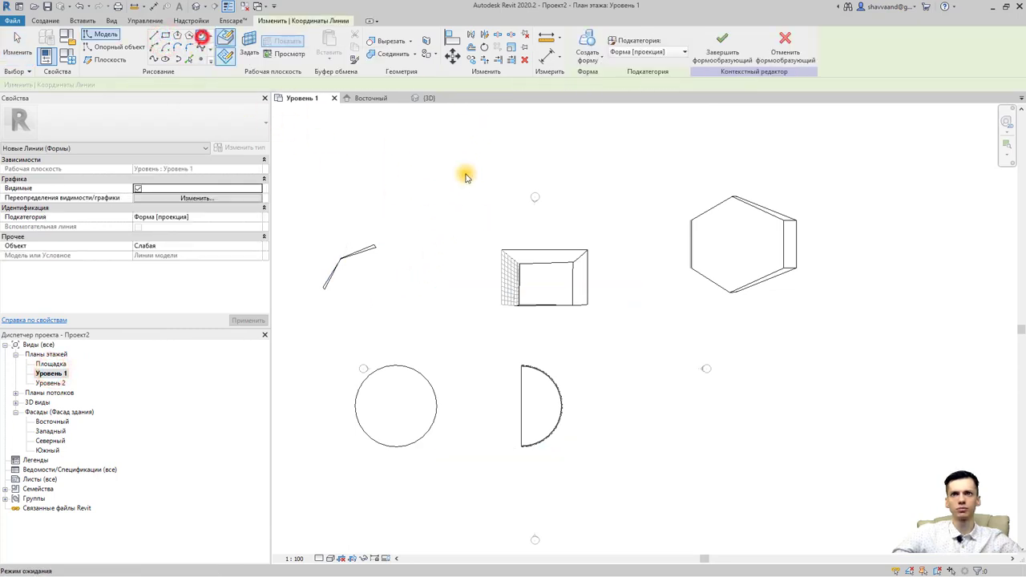
{"action": "left_click", "coordinate": [782, 258]}
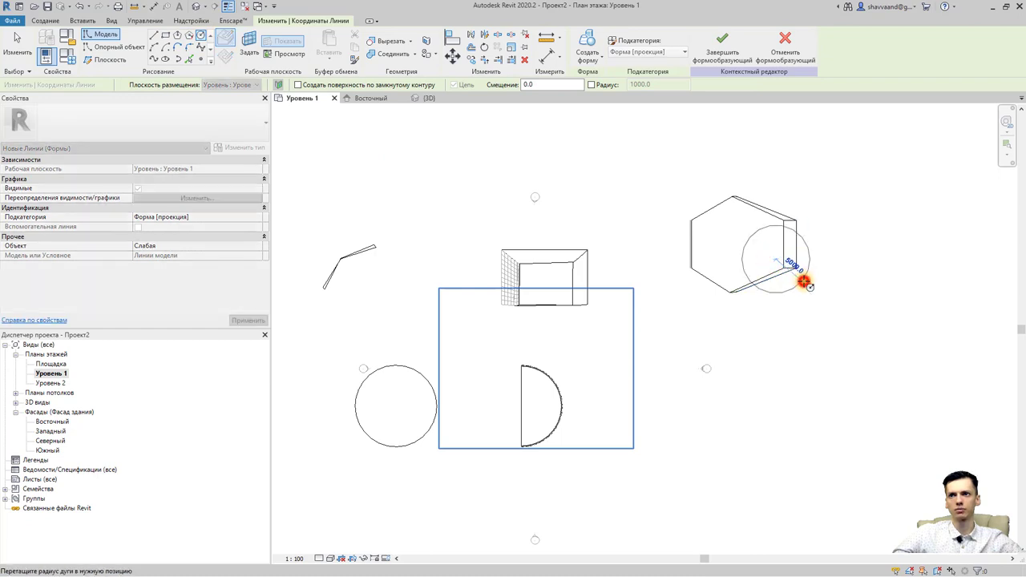
{"action": "left_click", "coordinate": [806, 280]}
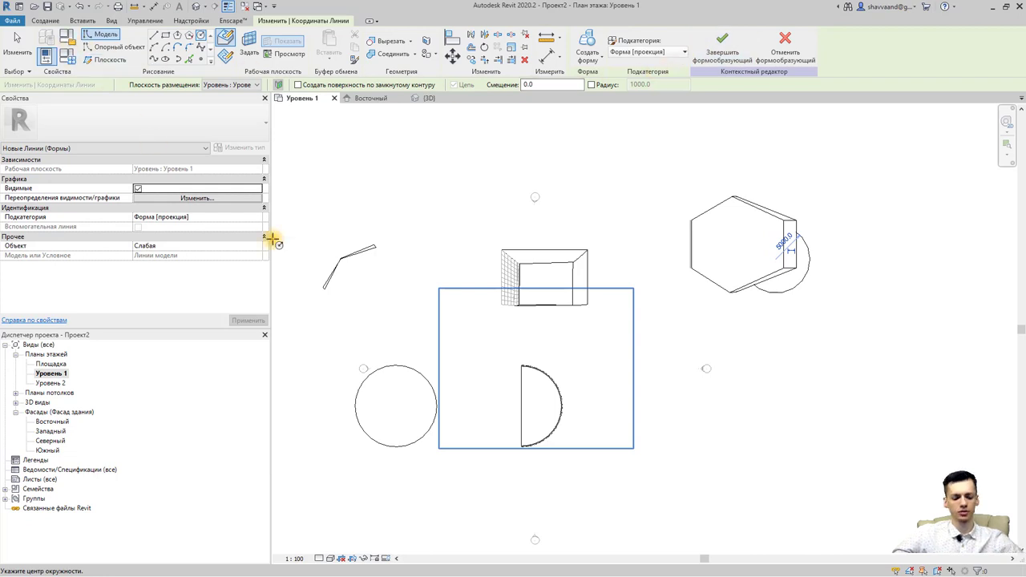
Turn the circle into a void form in the 3D view.
{"action": "left_click", "coordinate": [194, 7]}
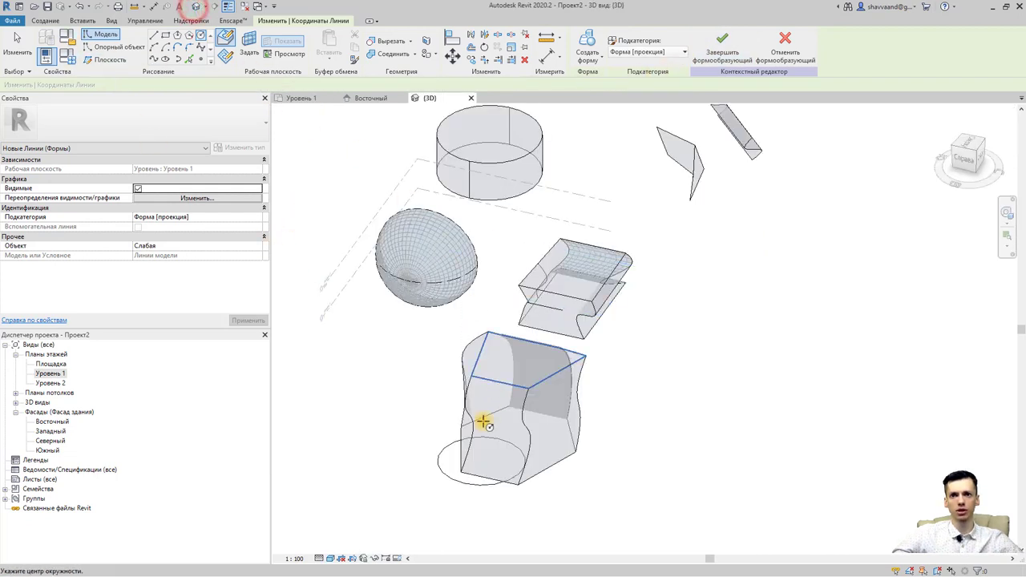
{"action": "key", "text": "Escape"}
{"action": "key", "text": "Escape"}
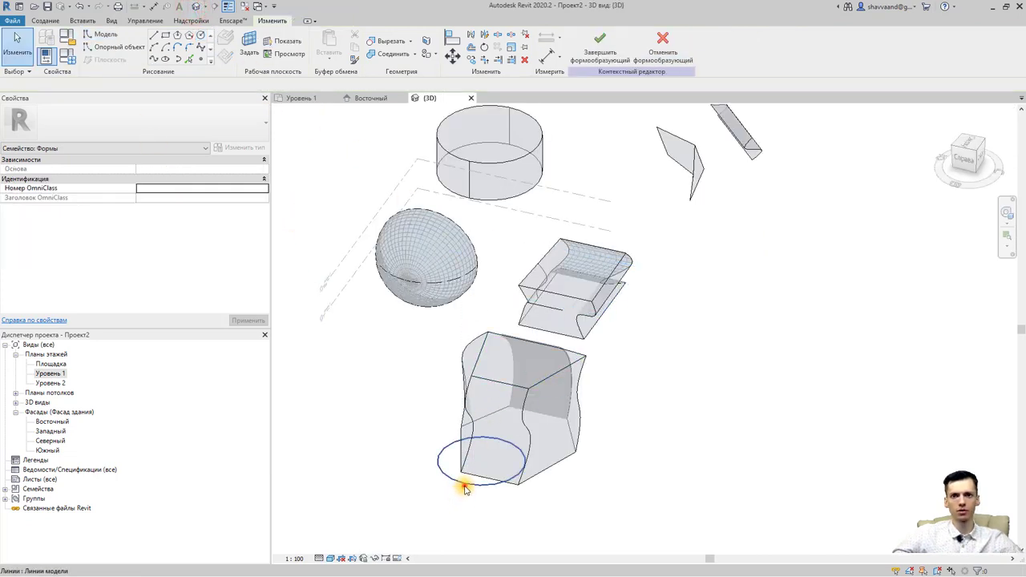
{"action": "left_click", "coordinate": [464, 484]}
{"action": "left_click", "coordinate": [587, 50]}
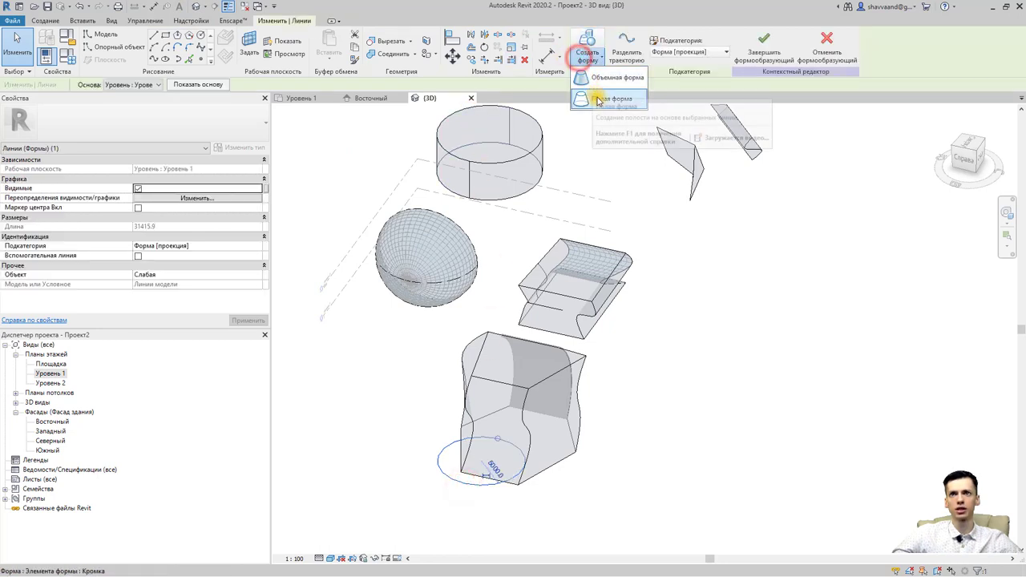
{"action": "left_click", "coordinate": [609, 136]}
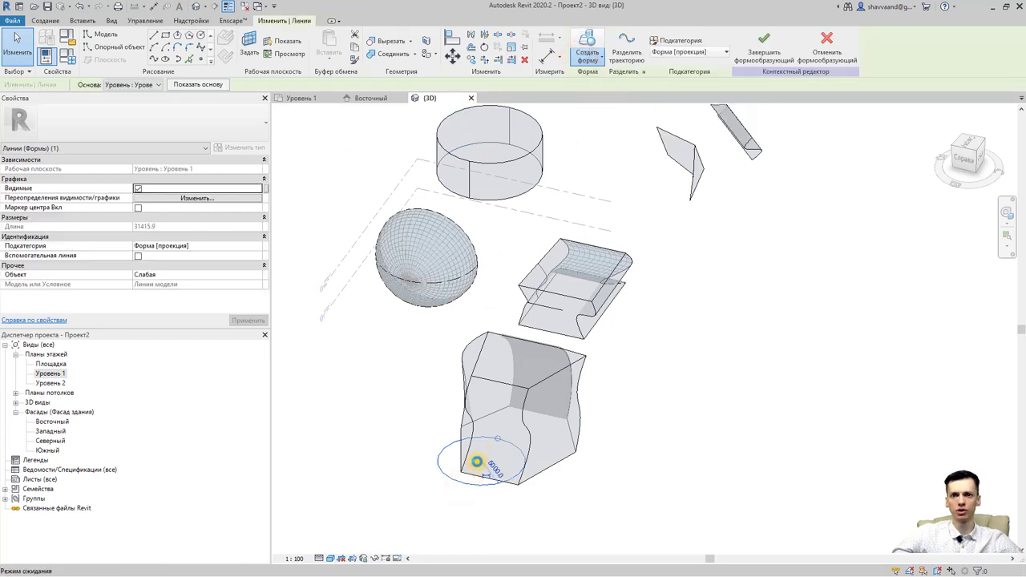
{"action": "left_click", "coordinate": [471, 511]}
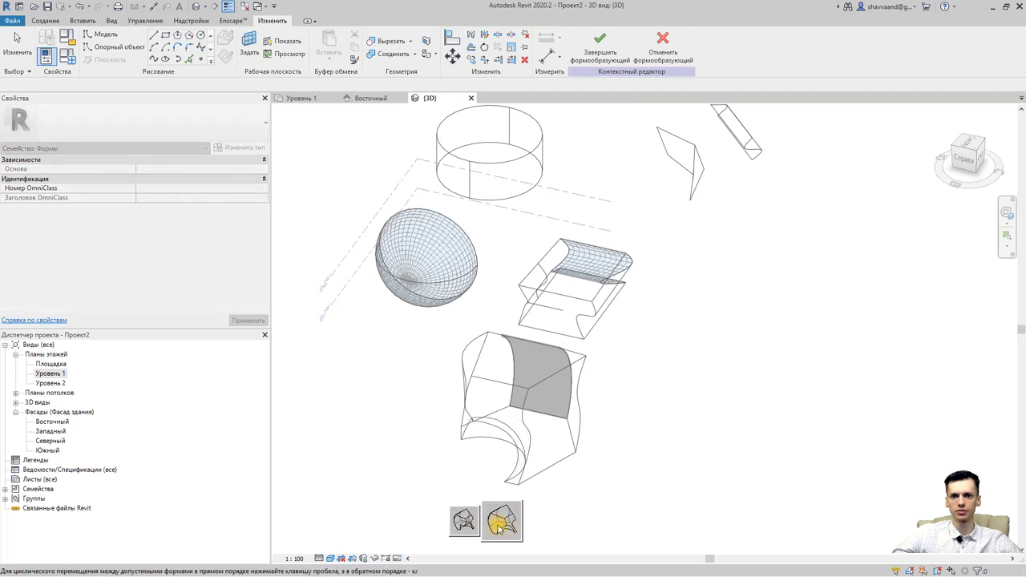
Make the void a cylinder and stretch its top up through the lower form's full height.
{"action": "left_click", "coordinate": [465, 526]}
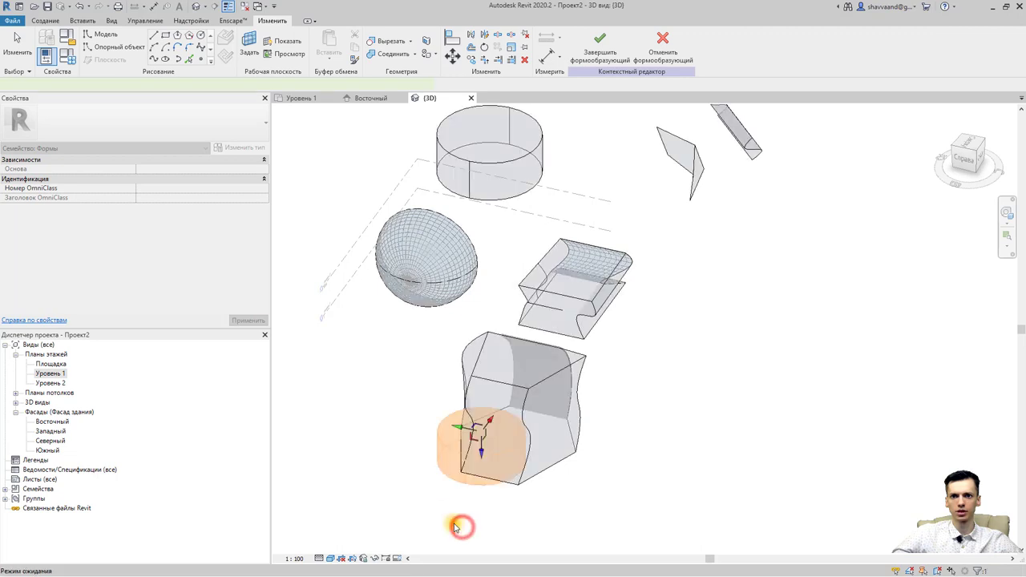
{"action": "middle_click_drag", "start_coordinate": [437, 432], "coordinate": [425, 393], "text": "shift"}
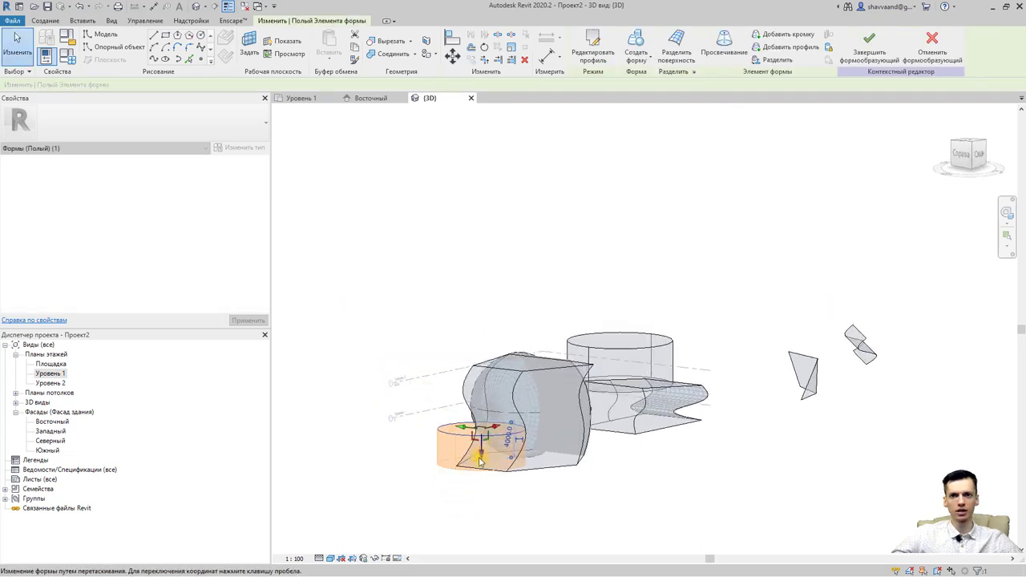
{"action": "left_click_drag", "start_coordinate": [479, 405], "coordinate": [476, 343]}
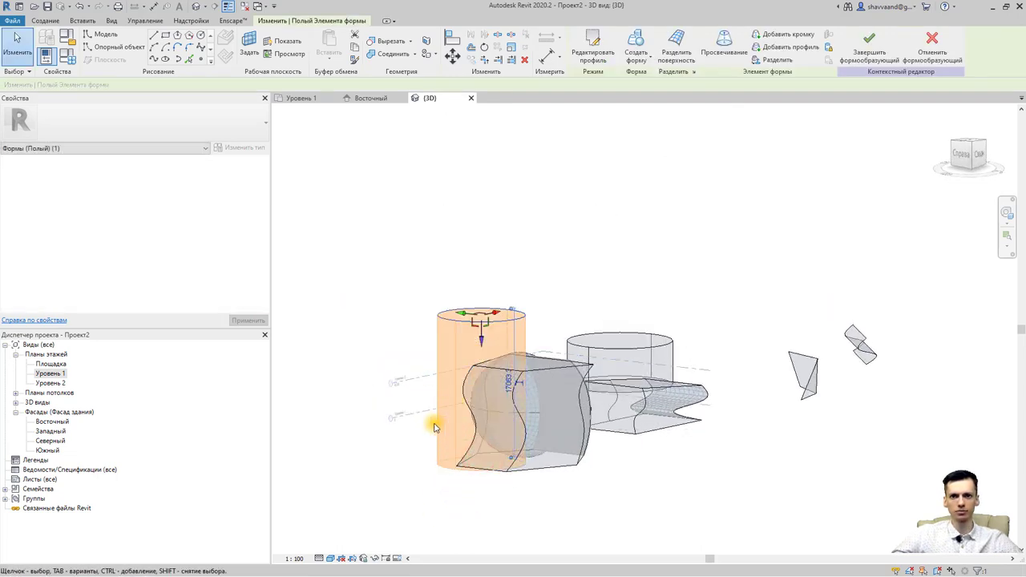
{"action": "left_click", "coordinate": [576, 533]}
{"action": "mouse_move", "coordinate": [548, 499]}
{"action": "middle_mouse_down", "text": "shift"}
{"action": "mouse_move", "coordinate": [531, 481]}
{"action": "mouse_move", "coordinate": [653, 520]}
{"action": "middle_mouse_up", "text": "shift"}
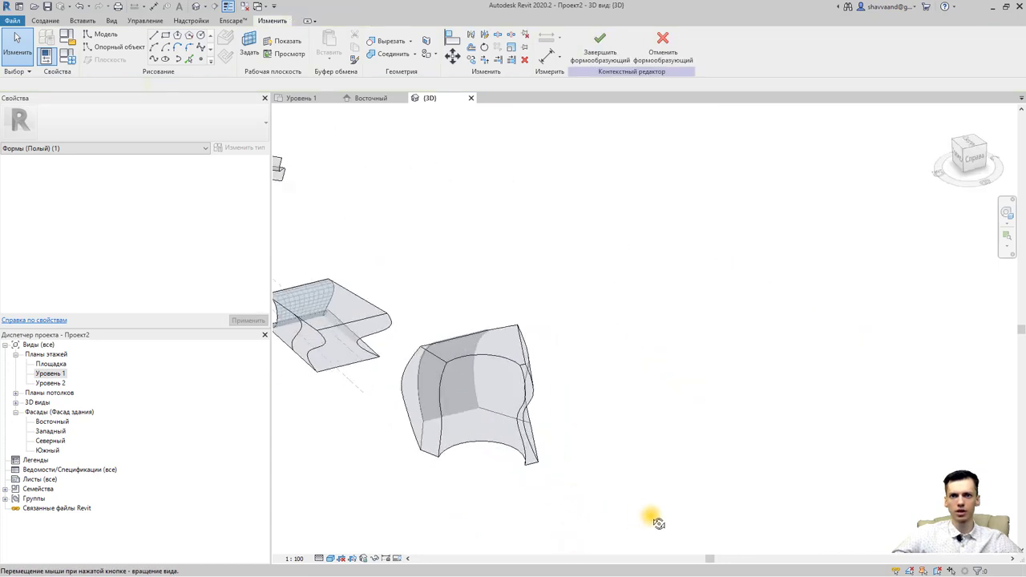
{"action": "left_click", "coordinate": [465, 516]}
{"action": "middle_click_drag", "start_coordinate": [465, 516], "coordinate": [561, 522], "text": "shift"}
{"action": "scroll", "coordinate": [492, 500], "scroll_direction": "up", "scroll_amount": 3}
{"action": "middle_click_drag", "start_coordinate": [492, 500], "coordinate": [550, 499], "text": "shift"}
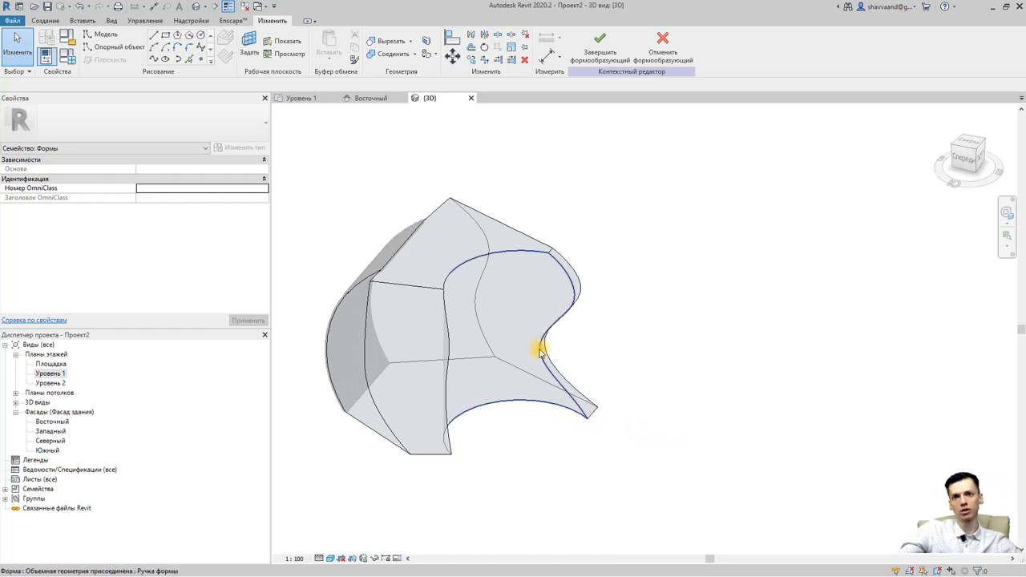
Select the hidden void cylinder and add a profile partway up its height.
{"action": "key", "text": "Tab"}
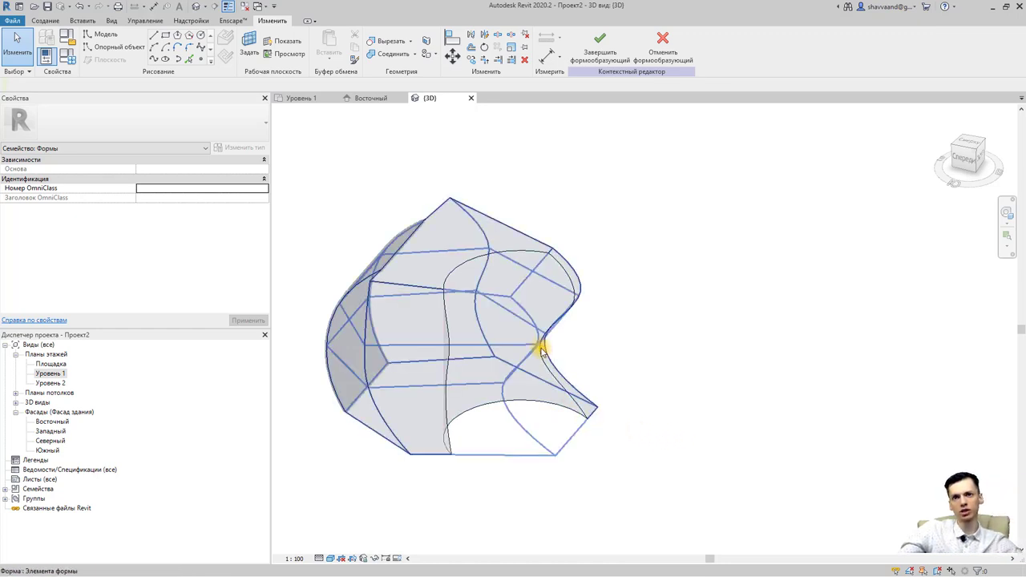
{"action": "key", "text": "Tab"}
{"action": "left_click", "coordinate": [541, 347]}
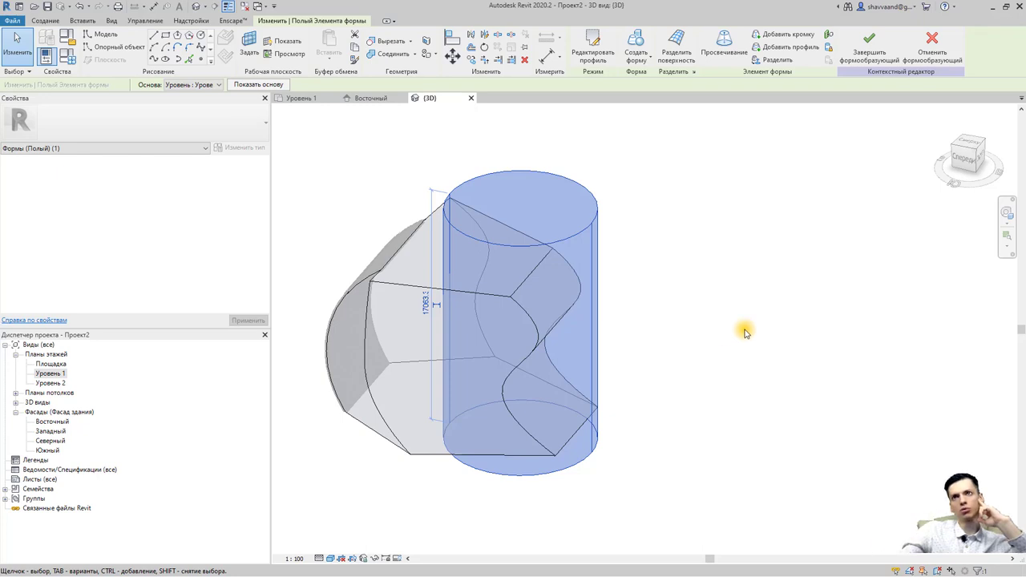
{"action": "left_click", "coordinate": [791, 53]}
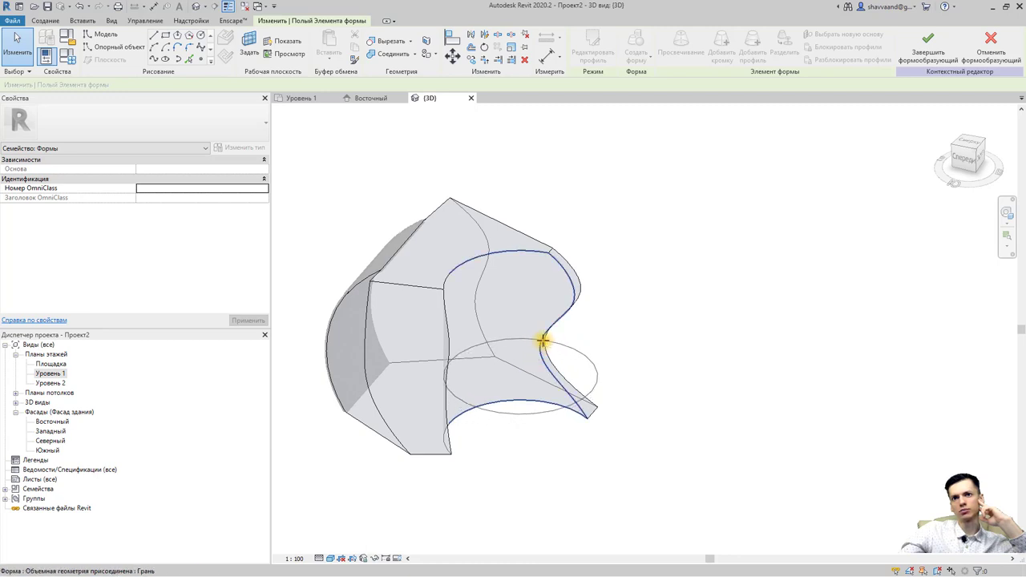
{"action": "left_click", "coordinate": [543, 339]}
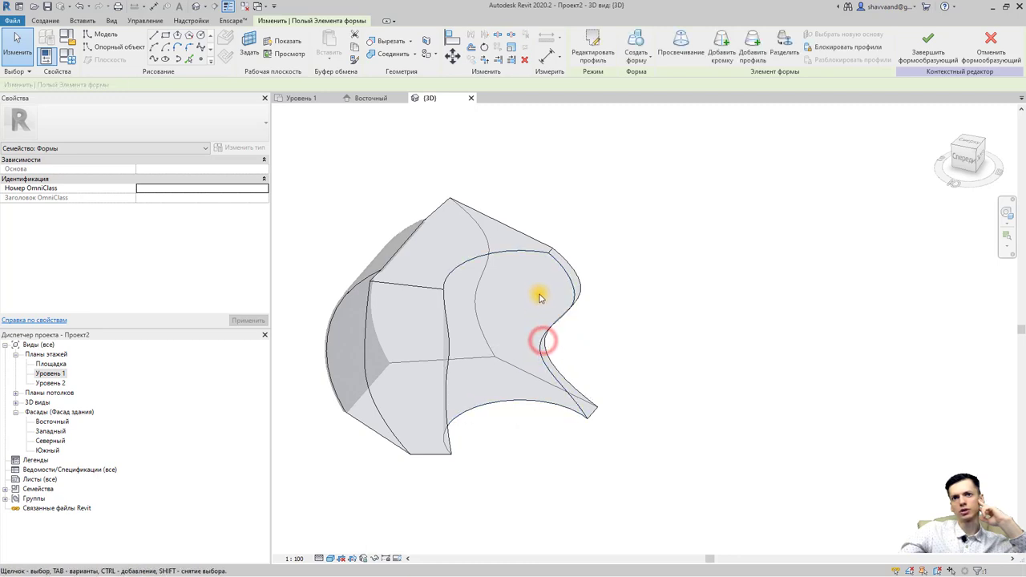
{"action": "left_click", "coordinate": [751, 60]}
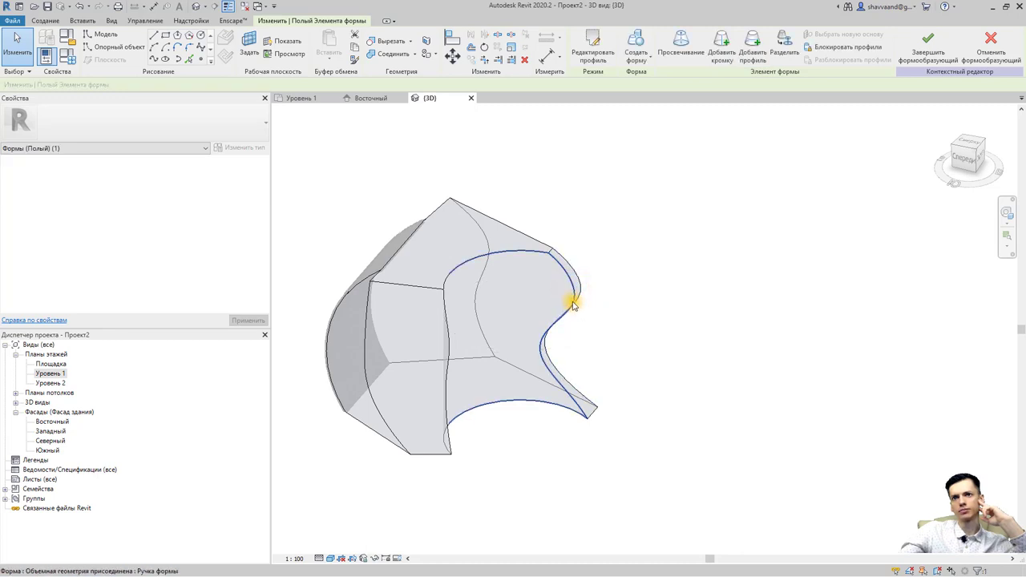
Shift the middle profile up-left and the lower profile right to bend the void into an S-shape.
{"action": "key", "text": "Tab"}
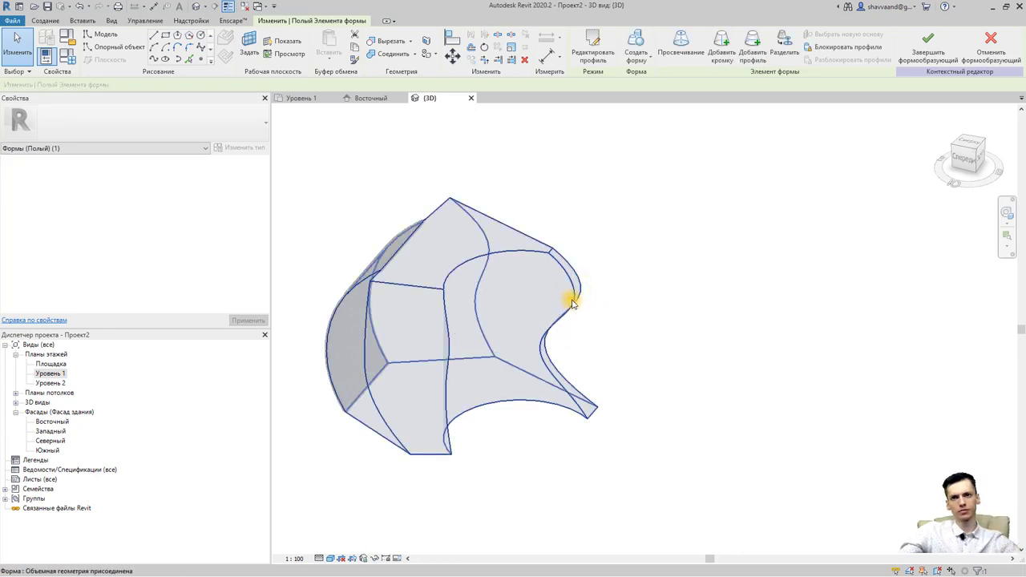
{"action": "key", "text": "Tab"}
{"action": "left_click", "coordinate": [580, 327]}
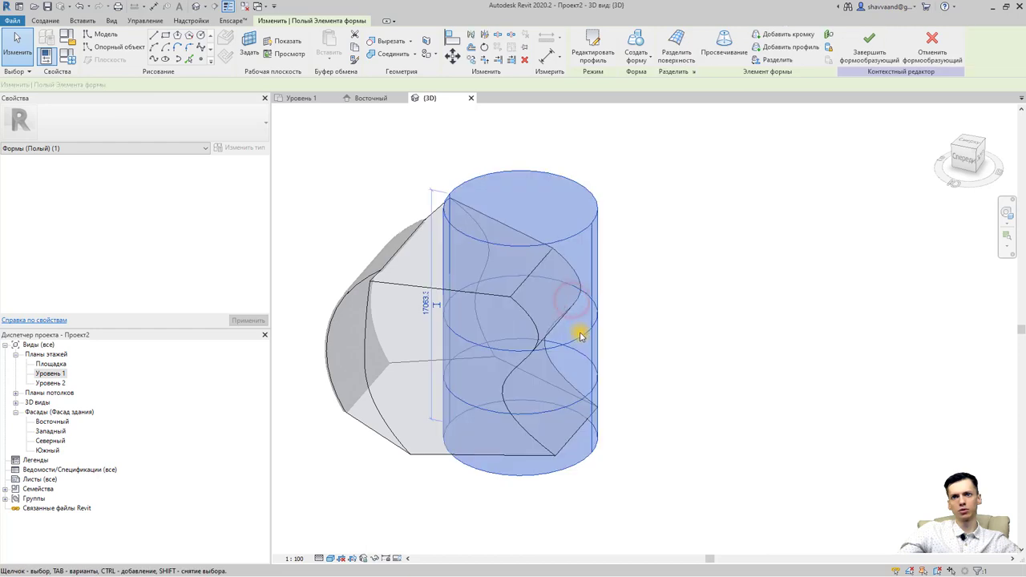
{"action": "left_click", "coordinate": [580, 333]}
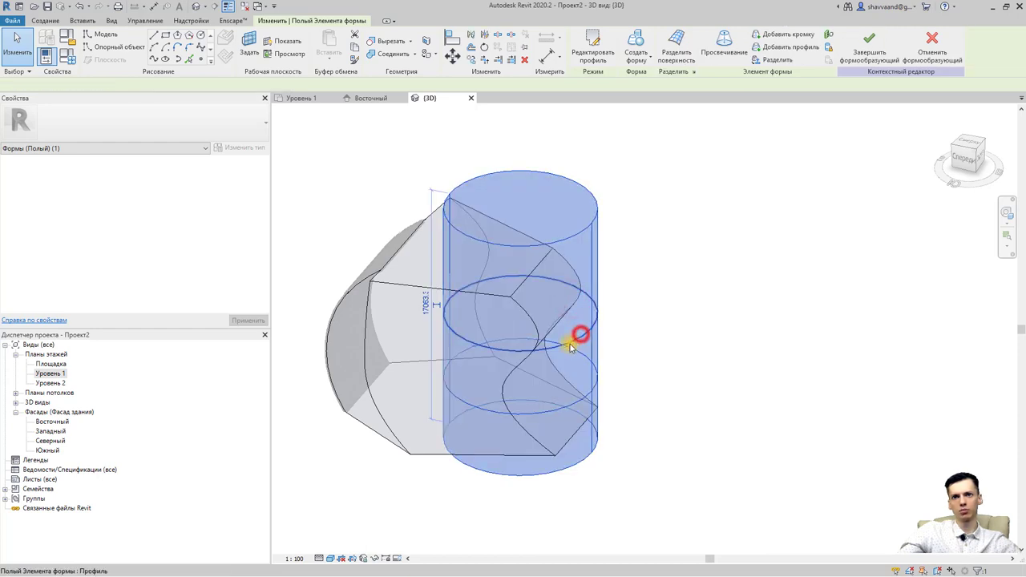
{"action": "left_click_drag", "start_coordinate": [543, 320], "coordinate": [515, 311]}
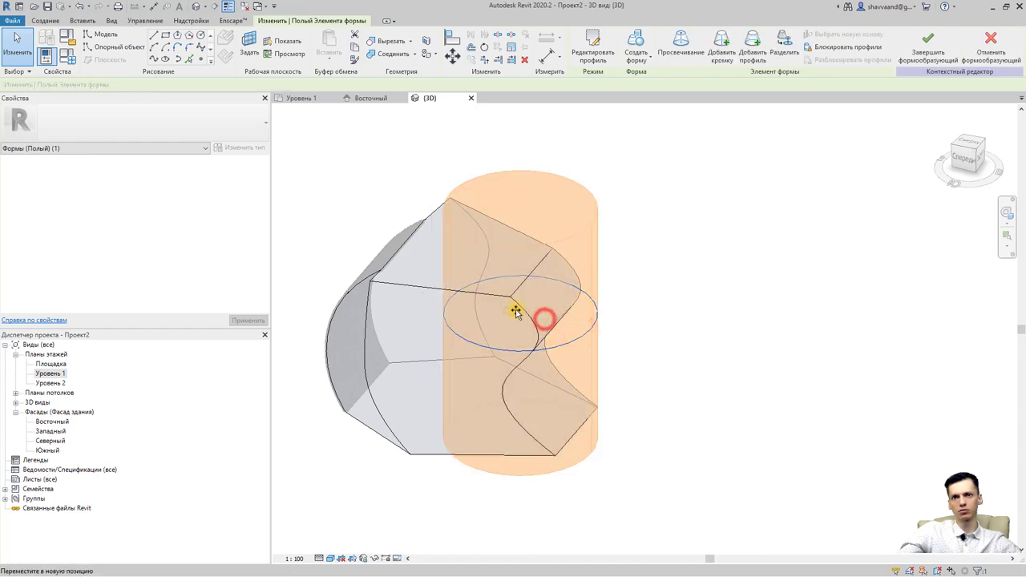
{"action": "left_click_drag", "start_coordinate": [521, 352], "coordinate": [522, 385]}
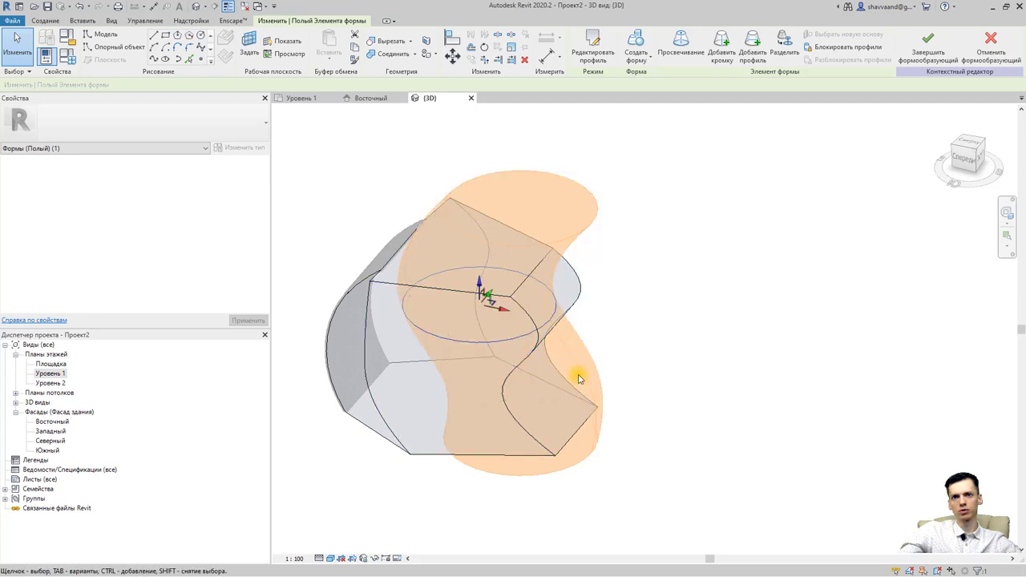
{"action": "middle_click_drag", "start_coordinate": [581, 390], "coordinate": [586, 404], "text": "shift"}
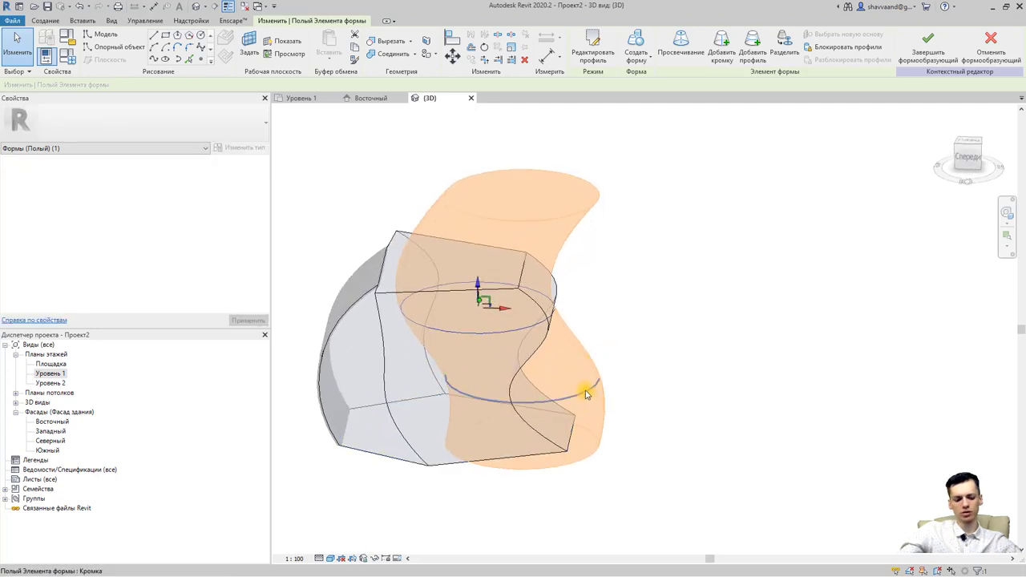
{"action": "key", "text": "Tab"}
{"action": "key", "text": "Tab"}
{"action": "left_click", "coordinate": [586, 393]}
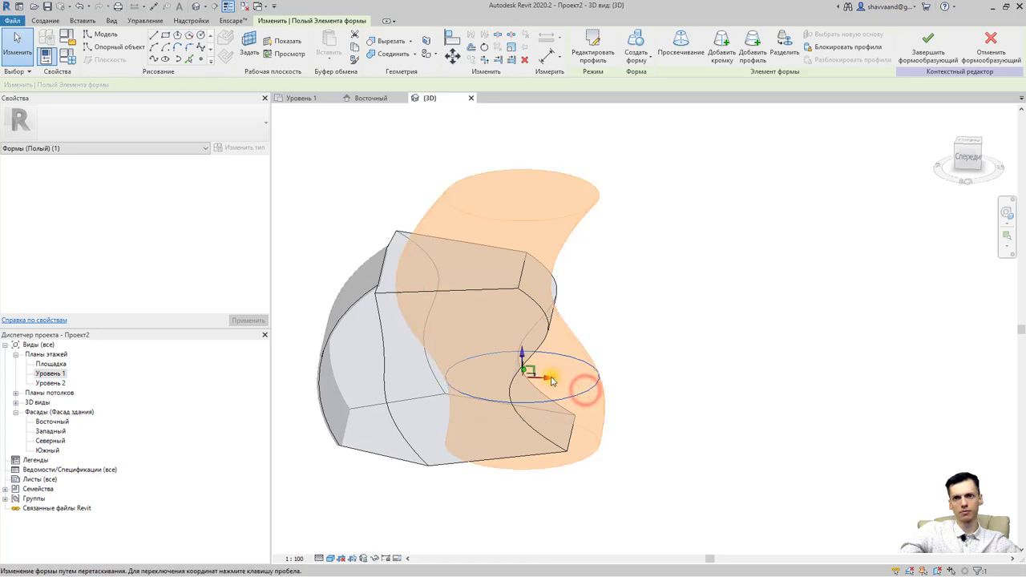
{"action": "left_click_drag", "start_coordinate": [601, 376], "coordinate": [637, 417]}
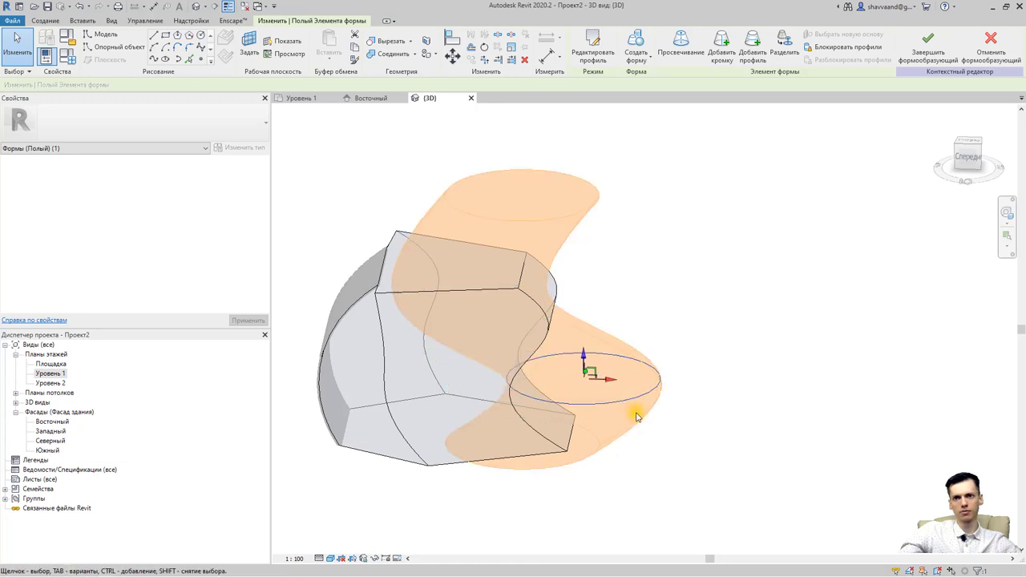
{"action": "left_click", "coordinate": [766, 394]}
{"action": "mouse_move", "coordinate": [728, 384]}
{"action": "middle_mouse_down", "text": "shift"}
{"action": "mouse_move", "coordinate": [533, 425]}
{"action": "mouse_move", "coordinate": [436, 428]}
{"action": "middle_mouse_up", "text": "shift"}
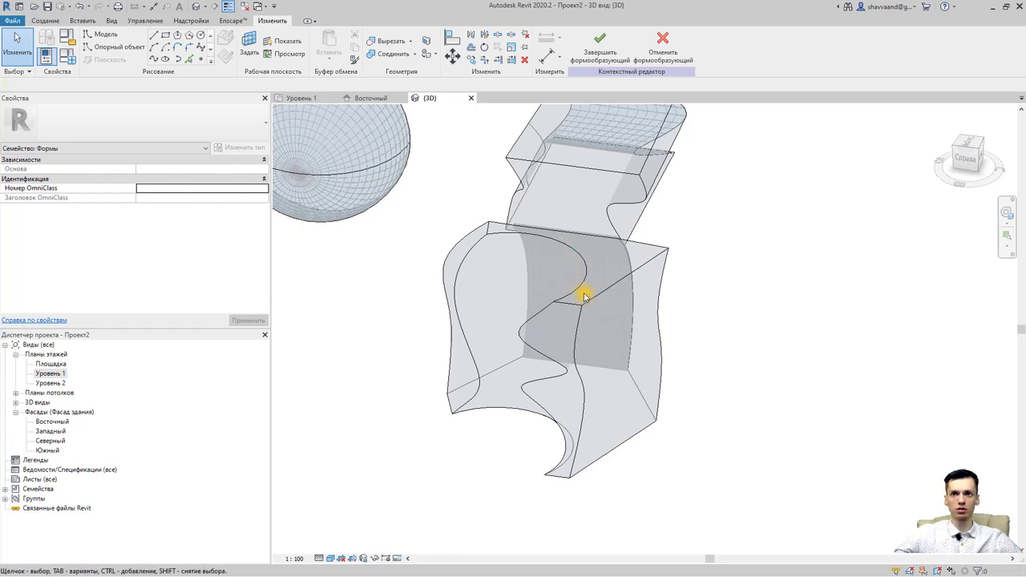
Select the lower form's top outline and create a solid form from it.
{"action": "key", "text": "Tab"}
{"action": "key", "text": "Tab"}
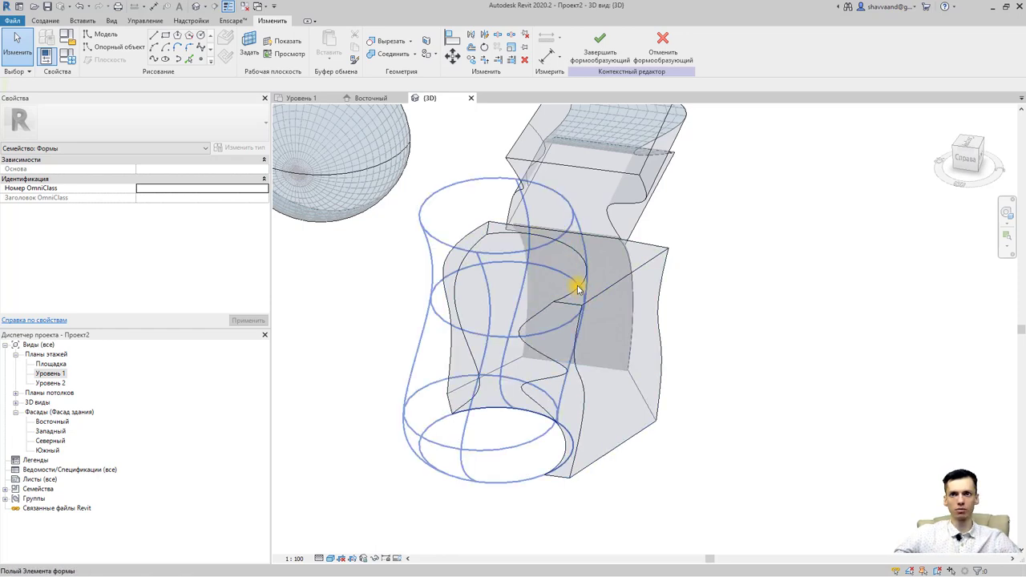
{"action": "key", "text": "Tab"}
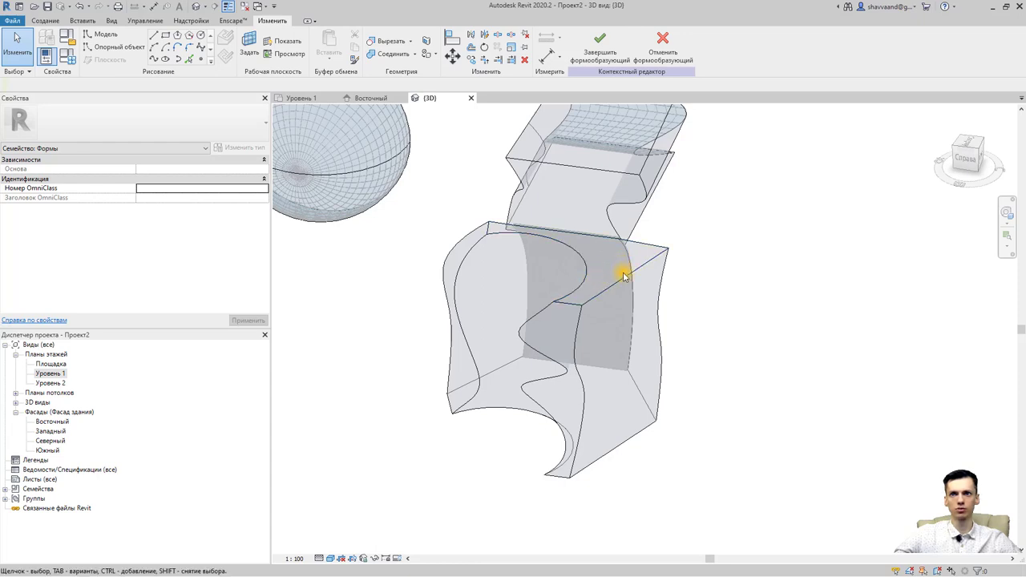
{"action": "key", "text": "Tab"}
{"action": "key", "text": "Tab"}
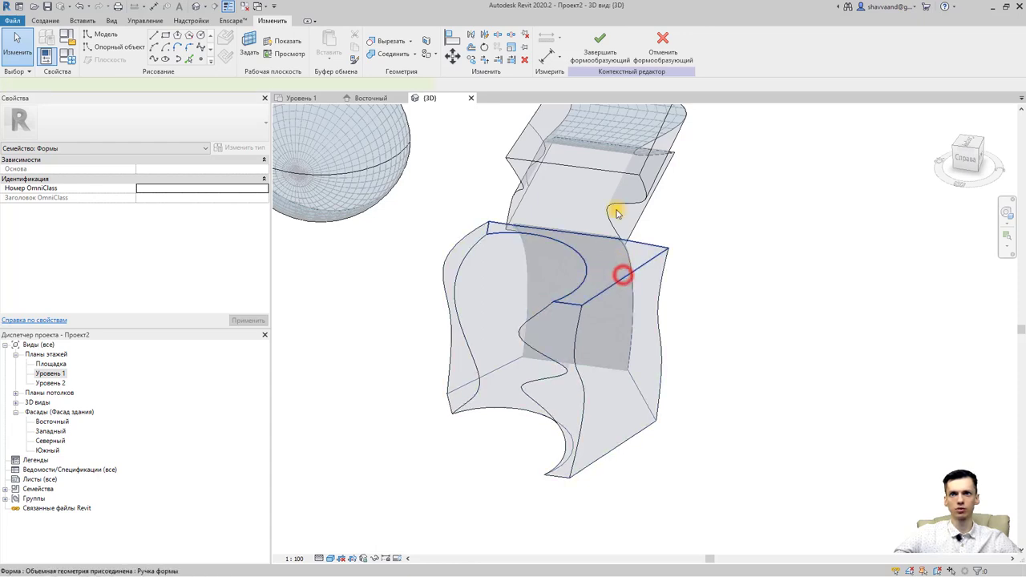
{"action": "left_click", "coordinate": [617, 213]}
{"action": "left_click", "coordinate": [650, 60]}
{"action": "left_click", "coordinate": [653, 79]}
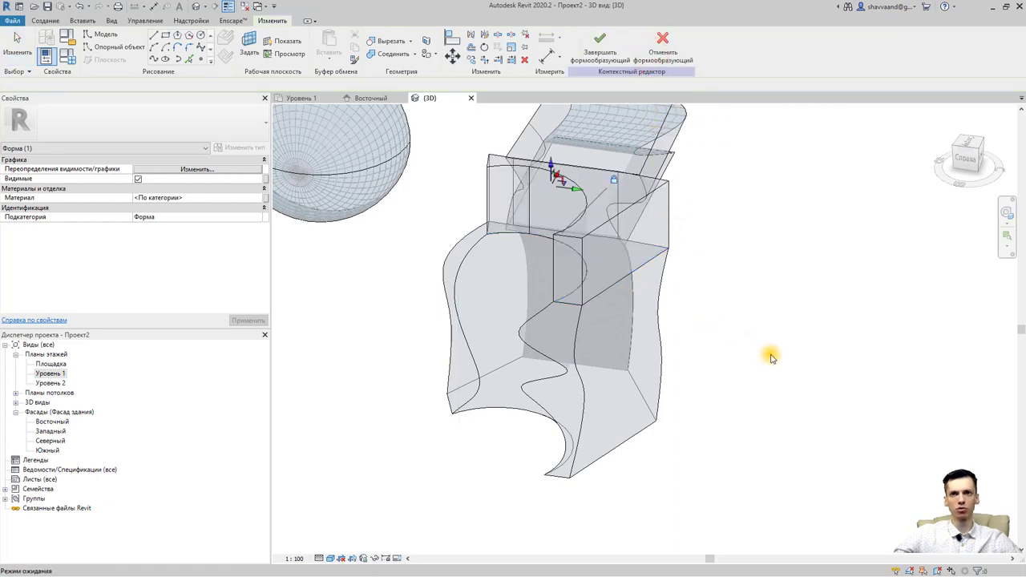
Cycle through the new form's faces and edges, then select the box form on top.
{"action": "mouse_move", "coordinate": [771, 357]}
{"action": "middle_mouse_down", "text": "shift"}
{"action": "mouse_move", "coordinate": [714, 371]}
{"action": "mouse_move", "coordinate": [870, 433]}
{"action": "mouse_move", "coordinate": [713, 371]}
{"action": "middle_mouse_up", "text": "shift"}
{"action": "key", "text": "Tab"}
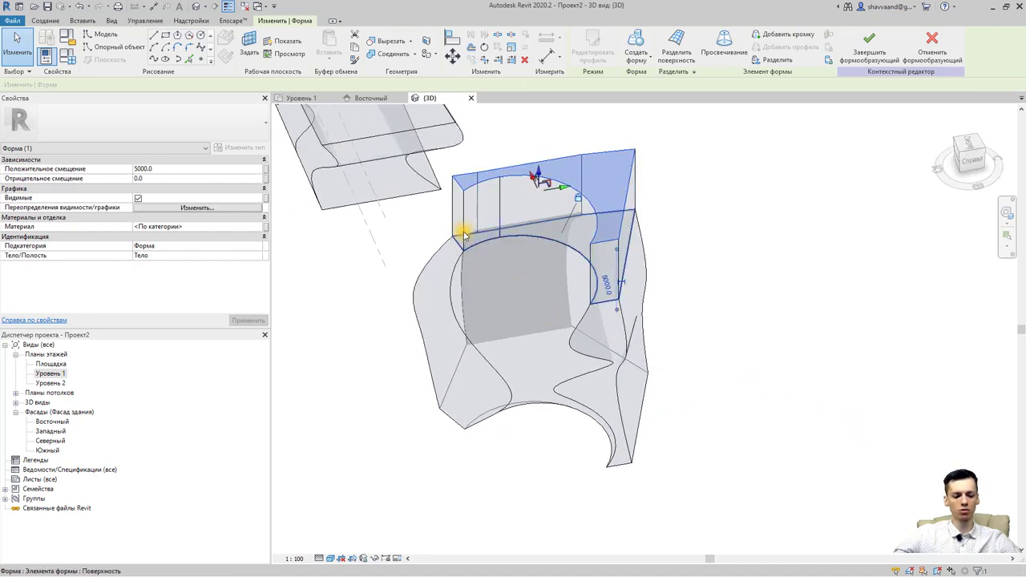
{"action": "key", "text": "Tab"}
{"action": "key", "text": "Tab"}
{"action": "key", "text": "Tab"}
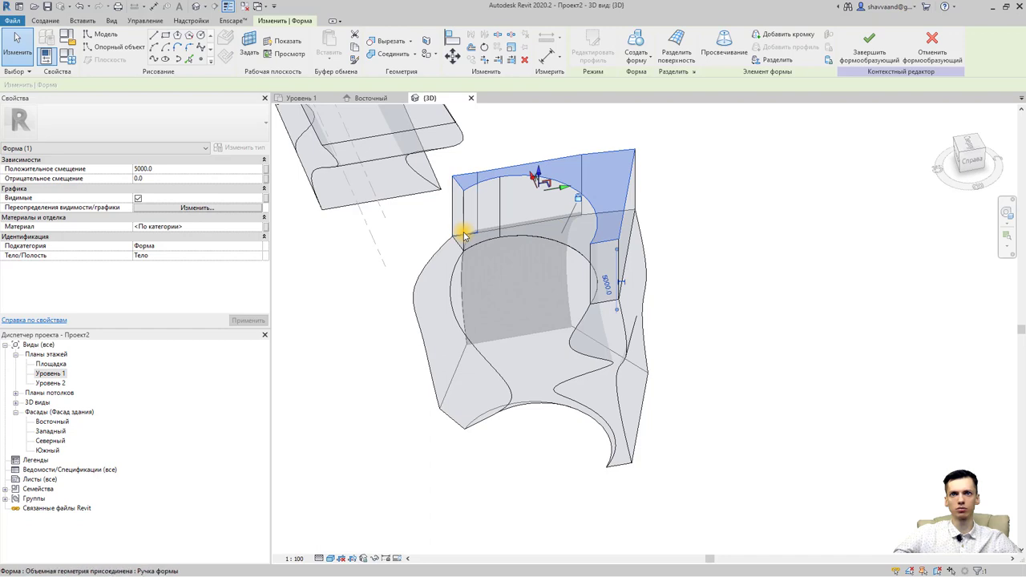
{"action": "key", "text": "Tab"}
{"action": "key", "text": "Tab"}
{"action": "key", "text": "Tab"}
{"action": "key", "text": "Tab"}
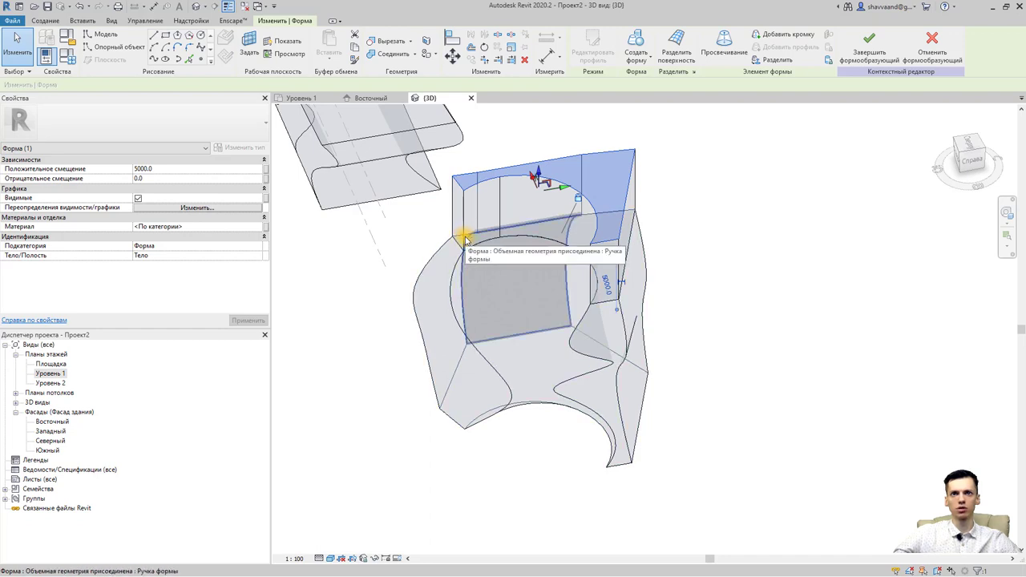
{"action": "key", "text": "Tab"}
{"action": "key", "text": "Tab"}
{"action": "key", "text": "Tab"}
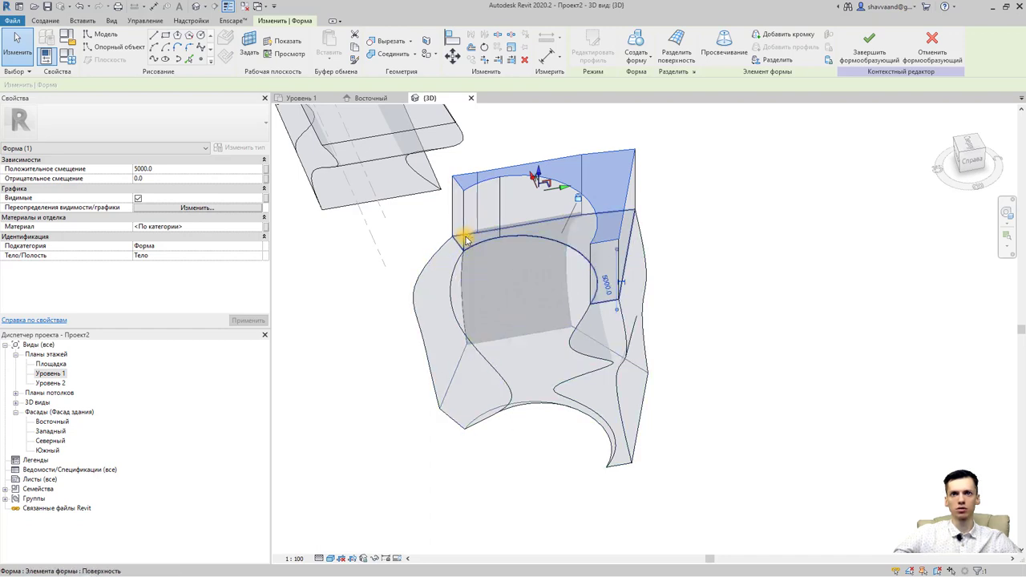
{"action": "left_click", "coordinate": [456, 209]}
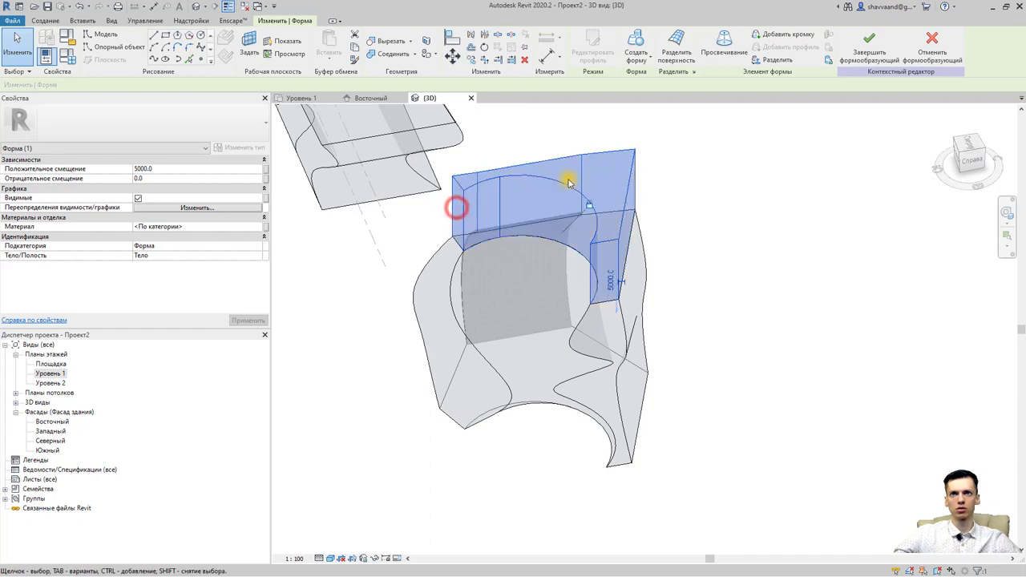
Dismiss the select-lines warning, delete the box form atop the mass, and pick its top edge loop.
{"action": "left_click", "coordinate": [636, 60]}
{"action": "left_click", "coordinate": [644, 80]}
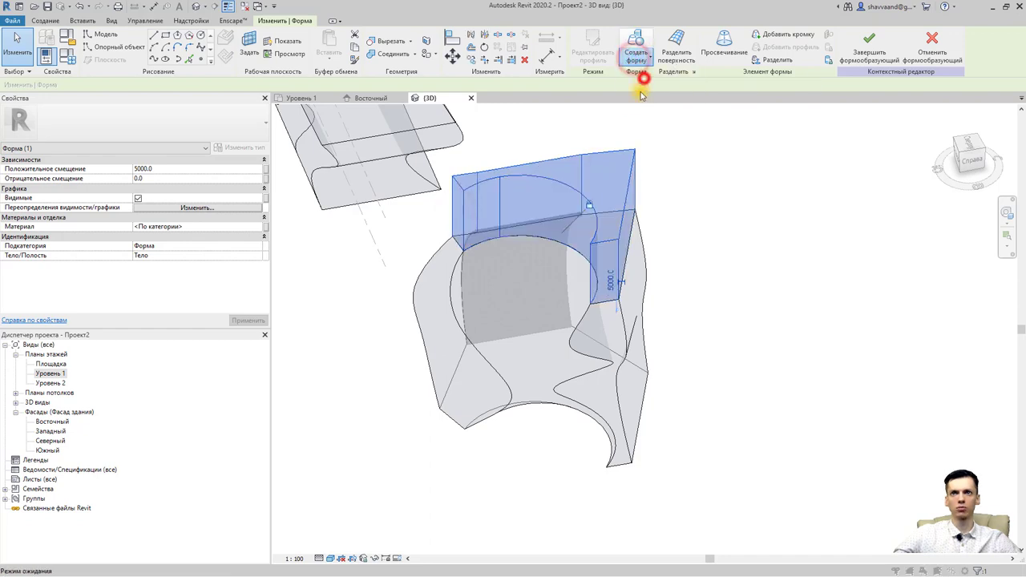
{"action": "left_click", "coordinate": [594, 196]}
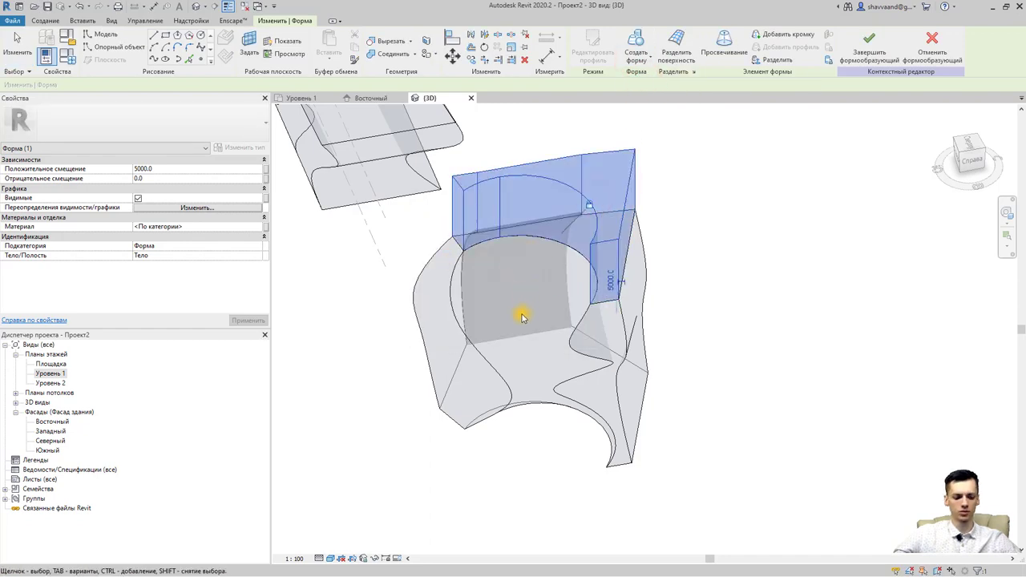
{"action": "mouse_move", "coordinate": [521, 317]}
{"action": "middle_mouse_down", "text": "shift"}
{"action": "mouse_move", "coordinate": [545, 297]}
{"action": "mouse_move", "coordinate": [607, 282]}
{"action": "mouse_move", "coordinate": [600, 291]}
{"action": "middle_mouse_up", "text": "shift"}
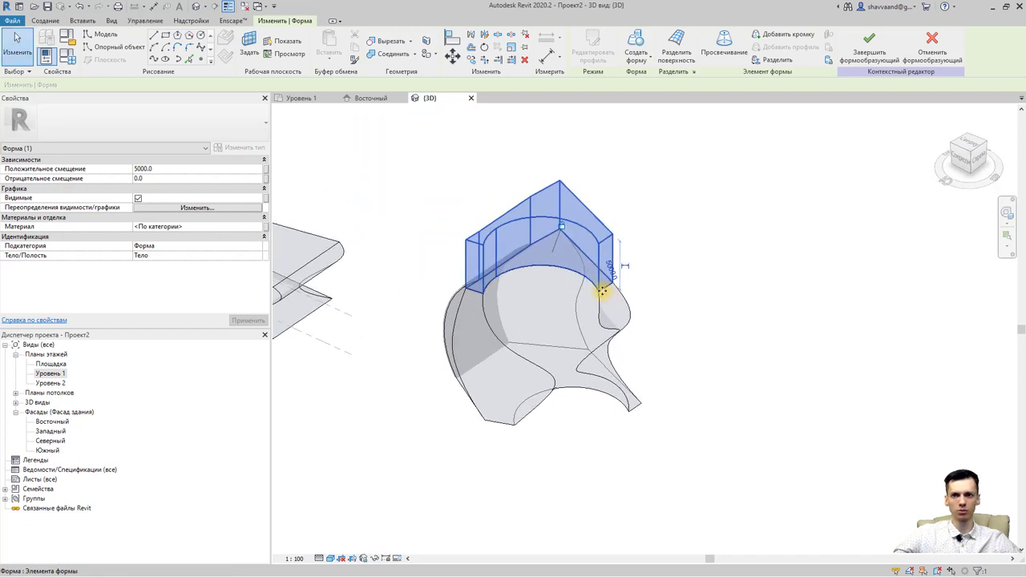
{"action": "left_click", "coordinate": [566, 224]}
{"action": "key", "text": "Delete"}
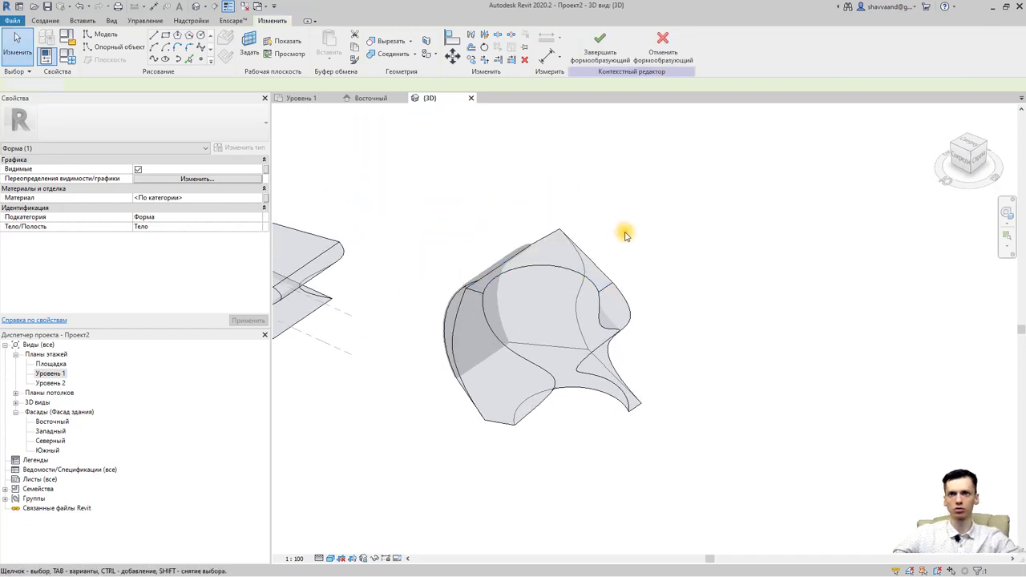
{"action": "left_click", "coordinate": [573, 270]}
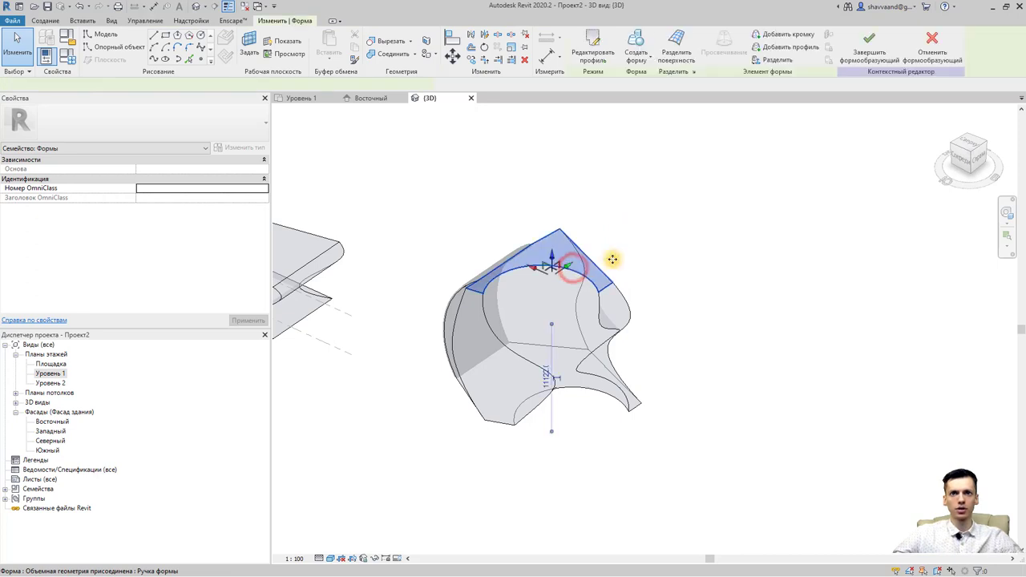
{"action": "left_click", "coordinate": [664, 253]}
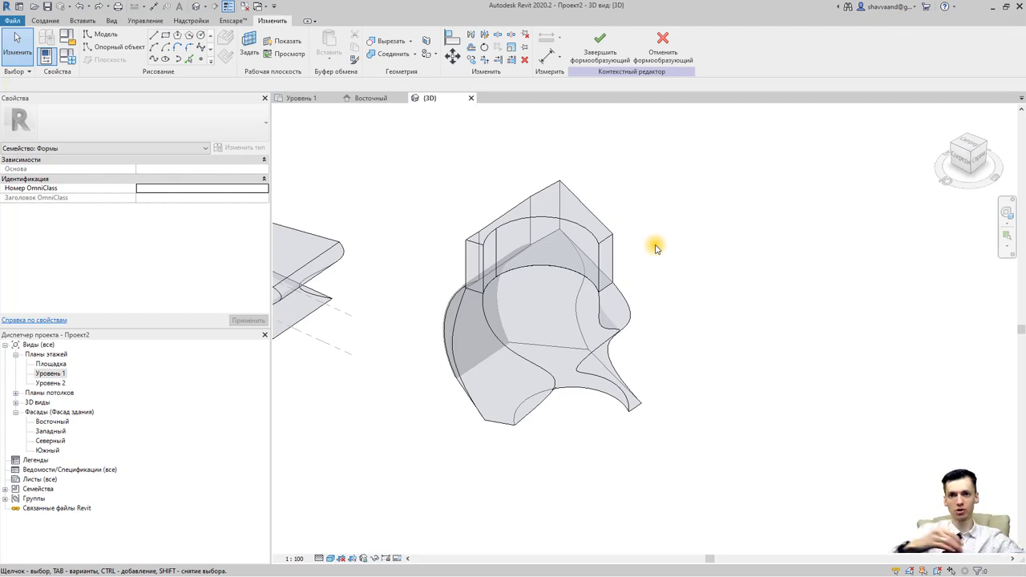
Pan across the curved forms, then click Finish Mass to close the in-place mass.
{"action": "middle_click_drag", "start_coordinate": [476, 304], "coordinate": [838, 305]}
{"action": "scroll", "coordinate": [575, 350], "scroll_direction": "down", "scroll_amount": 1}
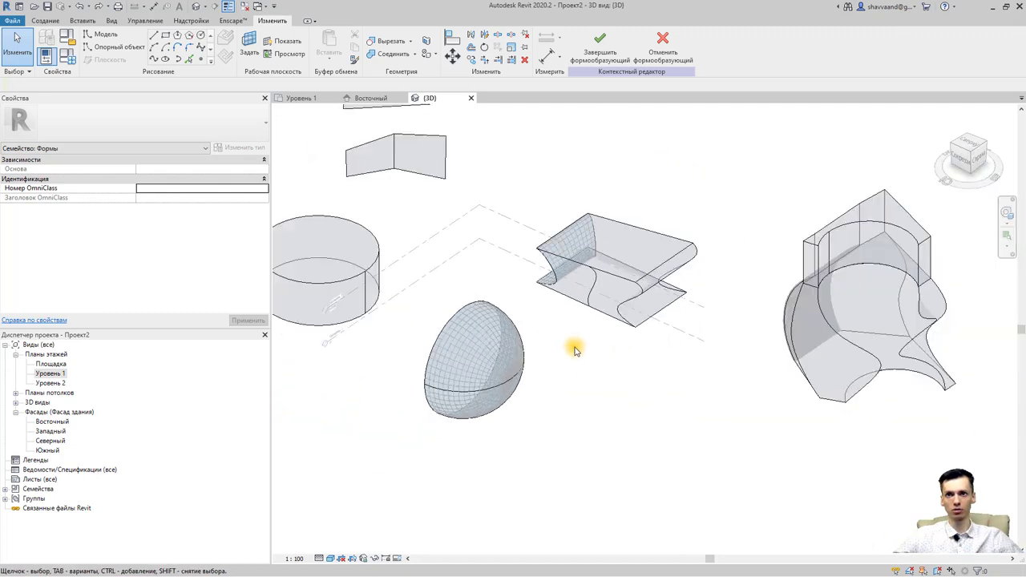
{"action": "scroll", "coordinate": [576, 350], "scroll_direction": "down", "scroll_amount": 1}
{"action": "scroll", "coordinate": [831, 366], "scroll_direction": "up", "scroll_amount": 3}
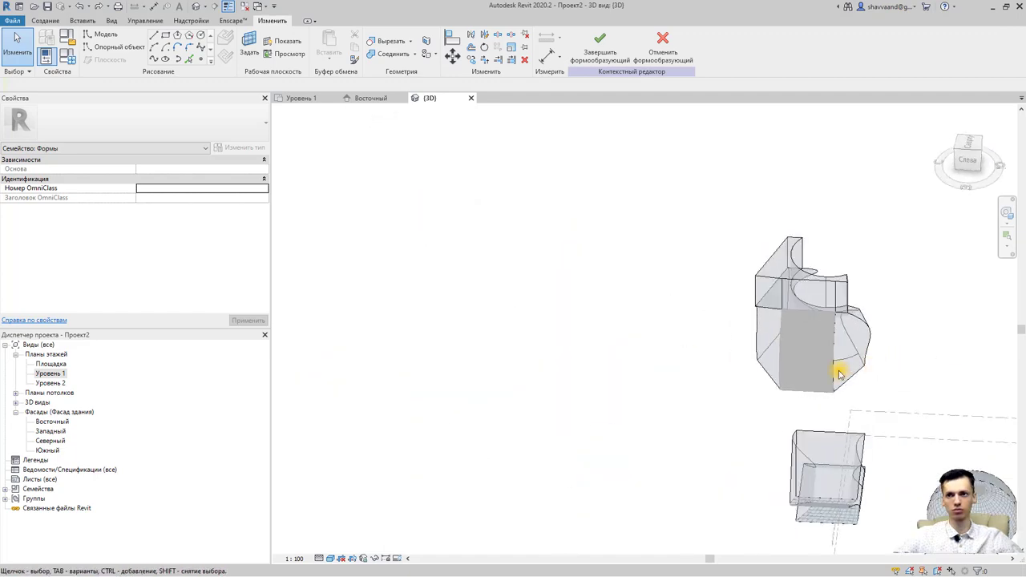
{"action": "scroll", "coordinate": [801, 396], "scroll_direction": "up", "scroll_amount": 3}
{"action": "scroll", "coordinate": [802, 396], "scroll_direction": "up", "scroll_amount": 1}
{"action": "left_click", "coordinate": [600, 41]}
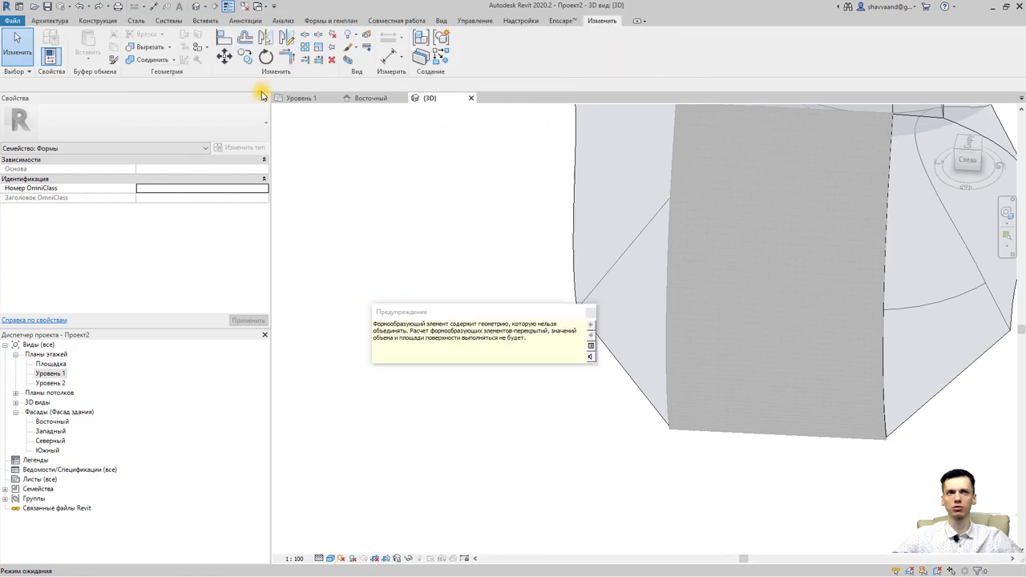
Place a 0915 x 2134 mm single door at the base of the curved brick wall and inspect it.
{"action": "left_click", "coordinate": [74, 57]}
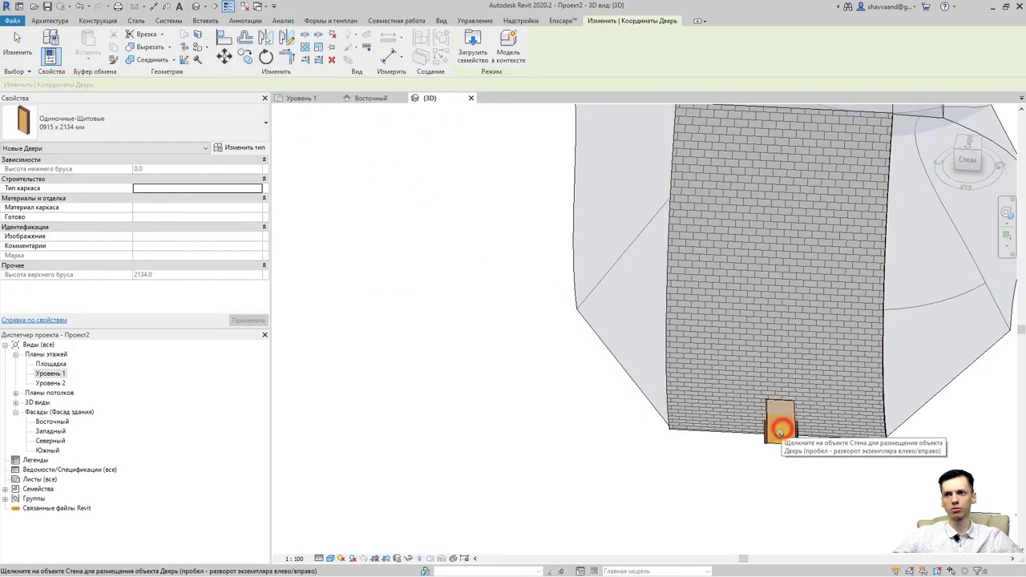
{"action": "left_click", "coordinate": [780, 425]}
{"action": "key", "text": "Escape"}
{"action": "key", "text": "Escape"}
{"action": "scroll", "coordinate": [856, 401], "scroll_direction": "up", "scroll_amount": 3}
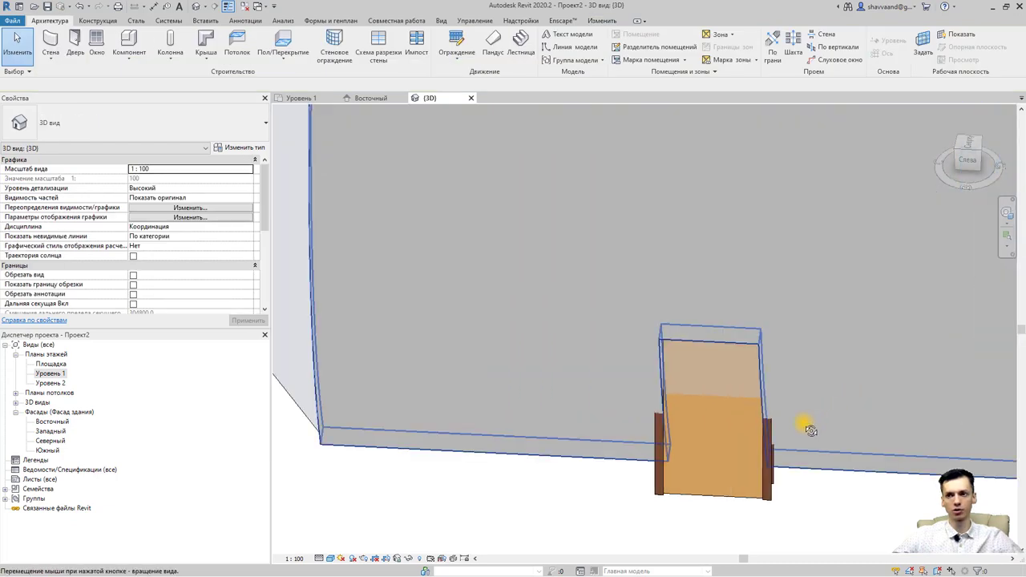
{"action": "mouse_move", "coordinate": [806, 424]}
{"action": "middle_mouse_down", "text": "shift"}
{"action": "mouse_move", "coordinate": [866, 425]}
{"action": "mouse_move", "coordinate": [505, 403]}
{"action": "middle_mouse_up", "text": "shift"}
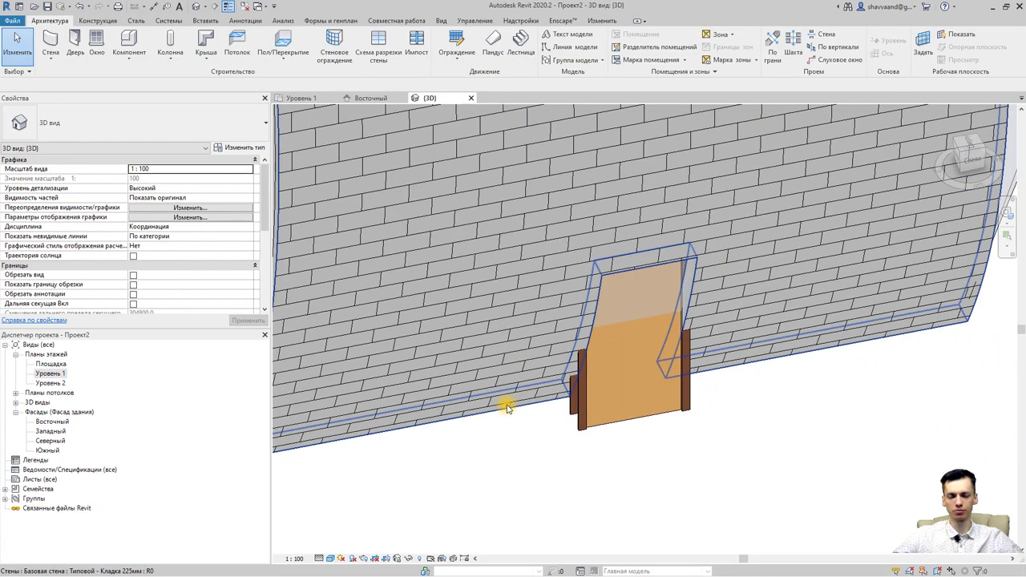
{"action": "scroll", "coordinate": [383, 371], "scroll_direction": "down", "scroll_amount": 3}
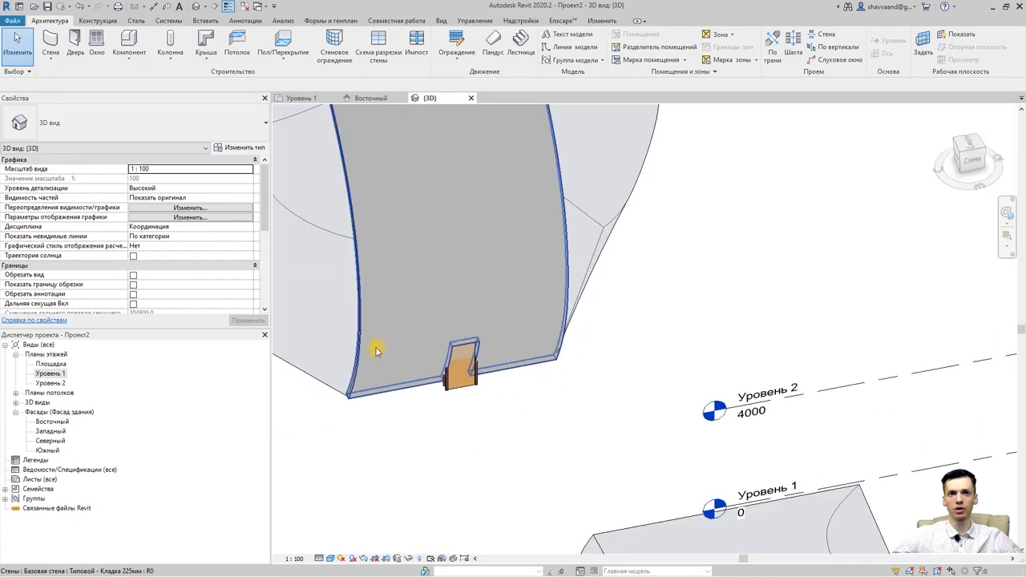
{"action": "scroll", "coordinate": [389, 361], "scroll_direction": "down", "scroll_amount": 2}
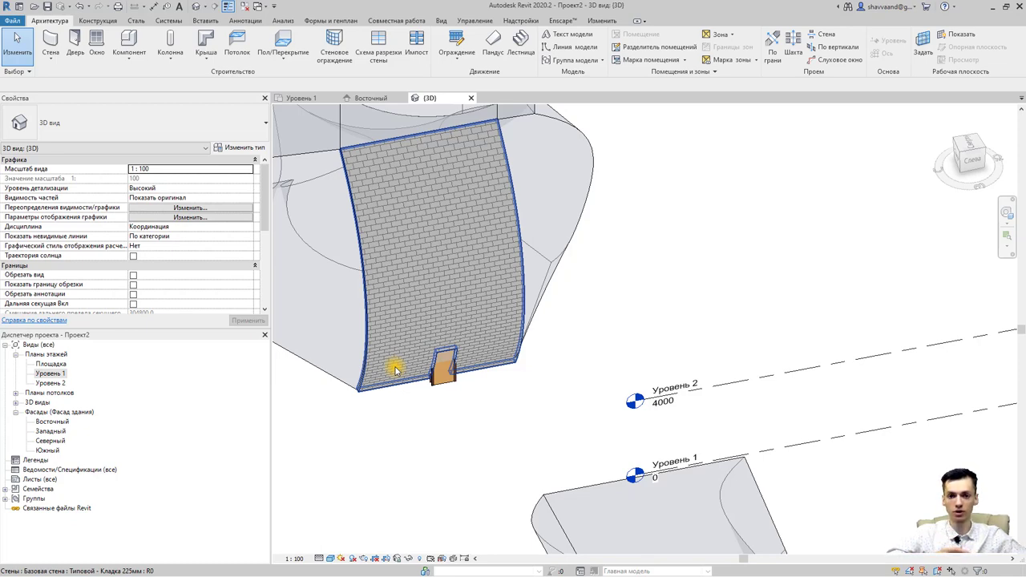
Reopen the curved mass for in-place editing and go to the door in the Уровень 1 plan.
{"action": "left_click", "coordinate": [589, 175]}
{"action": "left_click", "coordinate": [490, 44]}
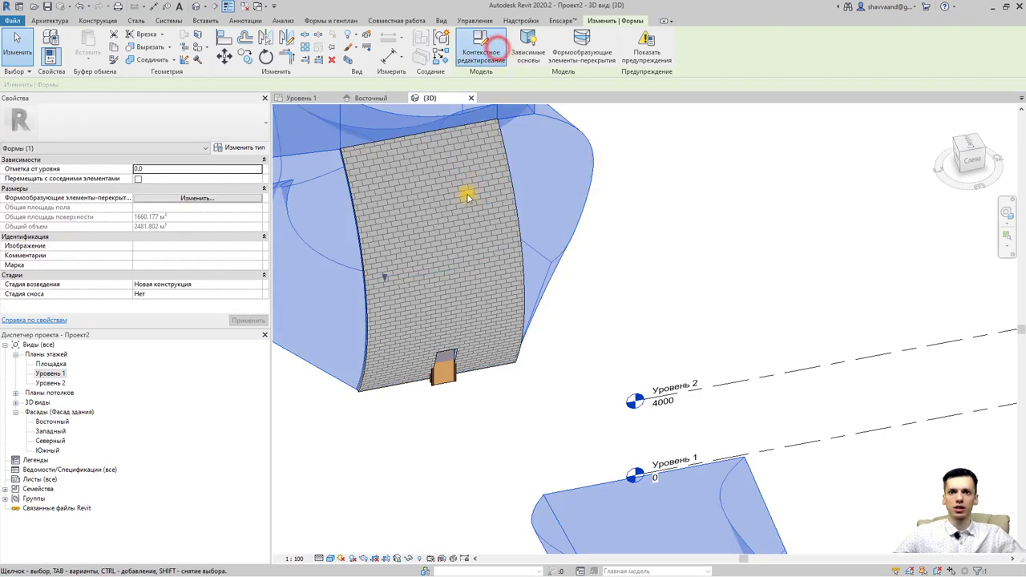
{"action": "double_click", "coordinate": [51, 373]}
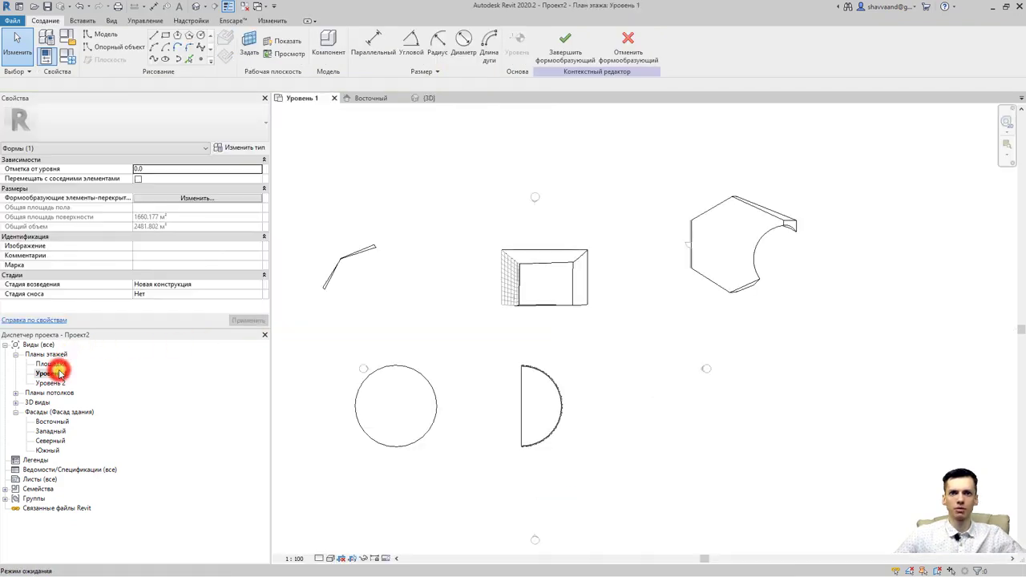
{"action": "scroll", "coordinate": [533, 291], "scroll_direction": "up", "scroll_amount": 2}
{"action": "scroll", "coordinate": [550, 291], "scroll_direction": "up", "scroll_amount": 3}
{"action": "middle_click_drag", "start_coordinate": [550, 291], "coordinate": [513, 361]}
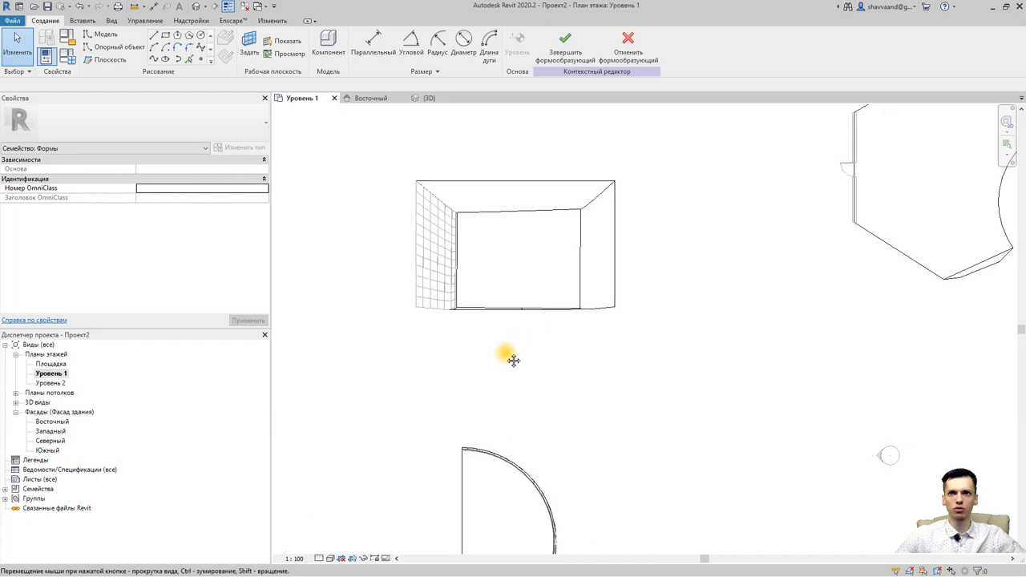
{"action": "scroll", "coordinate": [513, 361], "scroll_direction": "down", "scroll_amount": 3}
{"action": "scroll", "coordinate": [682, 265], "scroll_direction": "up", "scroll_amount": 4}
{"action": "scroll", "coordinate": [646, 275], "scroll_direction": "up", "scroll_amount": 2}
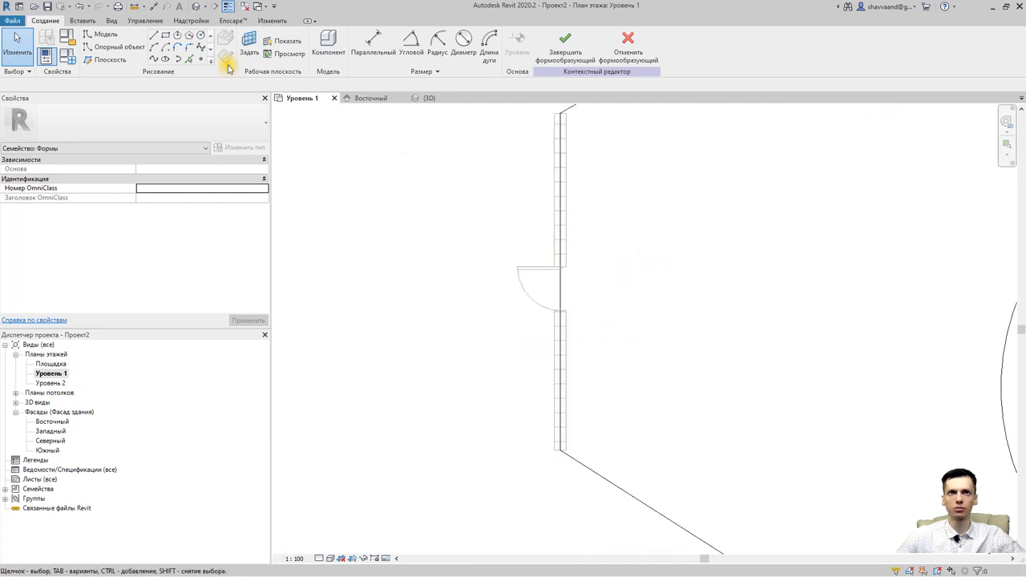
Sketch a 2000 x 2400 rectangle in front of the door, then return to 3D.
{"action": "left_click", "coordinate": [166, 37]}
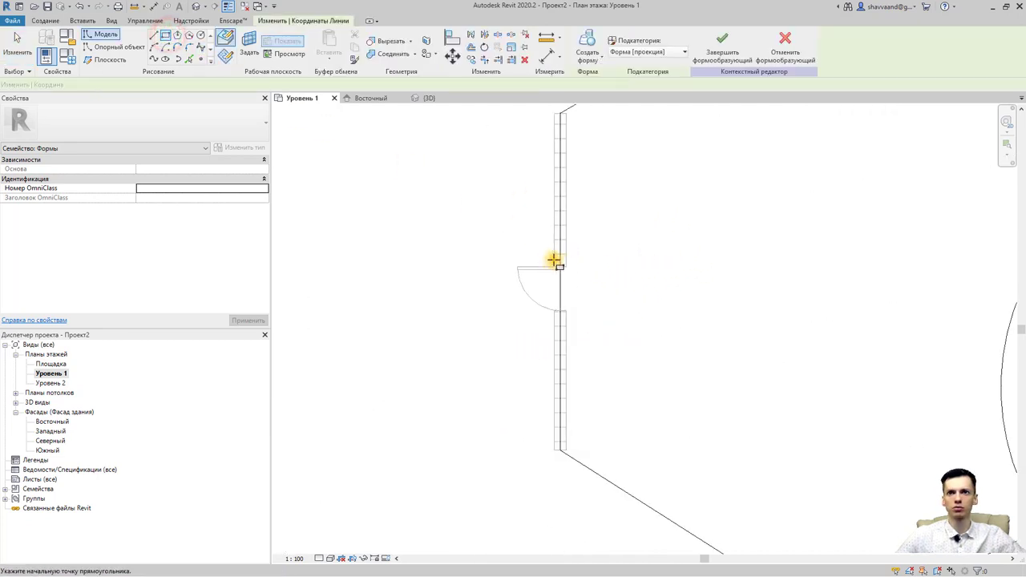
{"action": "left_click", "coordinate": [472, 224]}
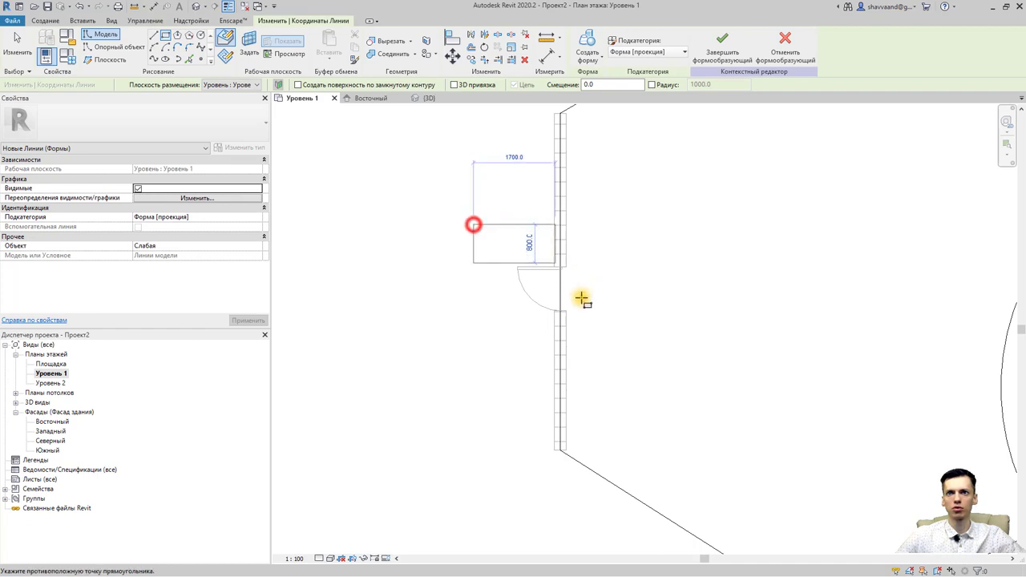
{"action": "left_click", "coordinate": [566, 339]}
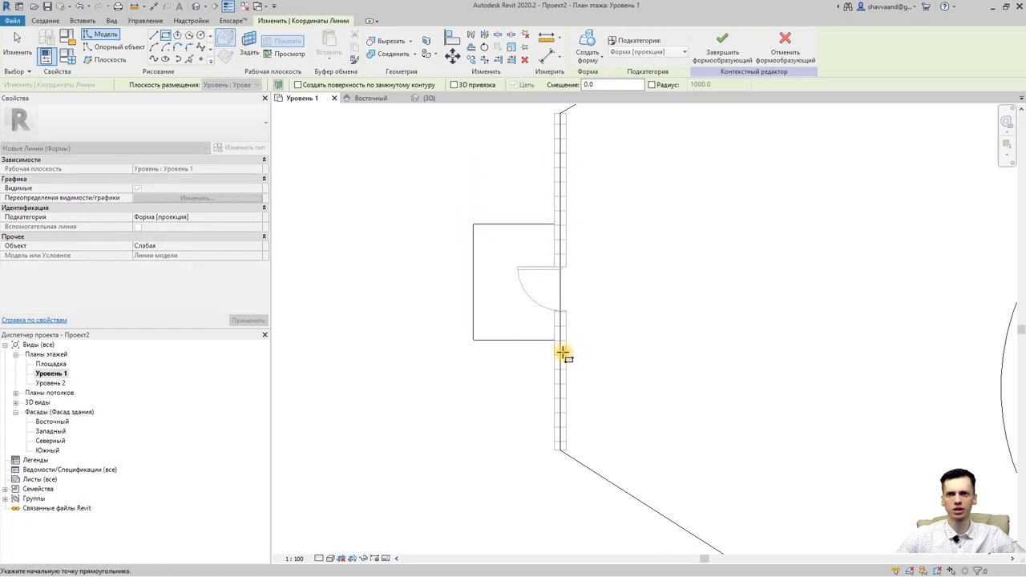
{"action": "left_click", "coordinate": [195, 6]}
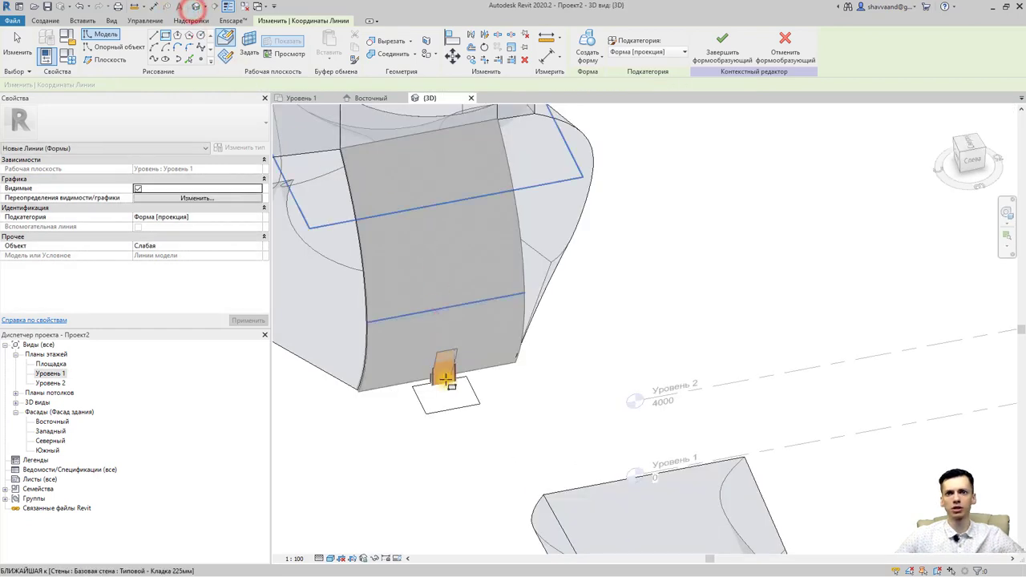
{"action": "key", "text": "Escape"}
{"action": "key", "text": "Escape"}
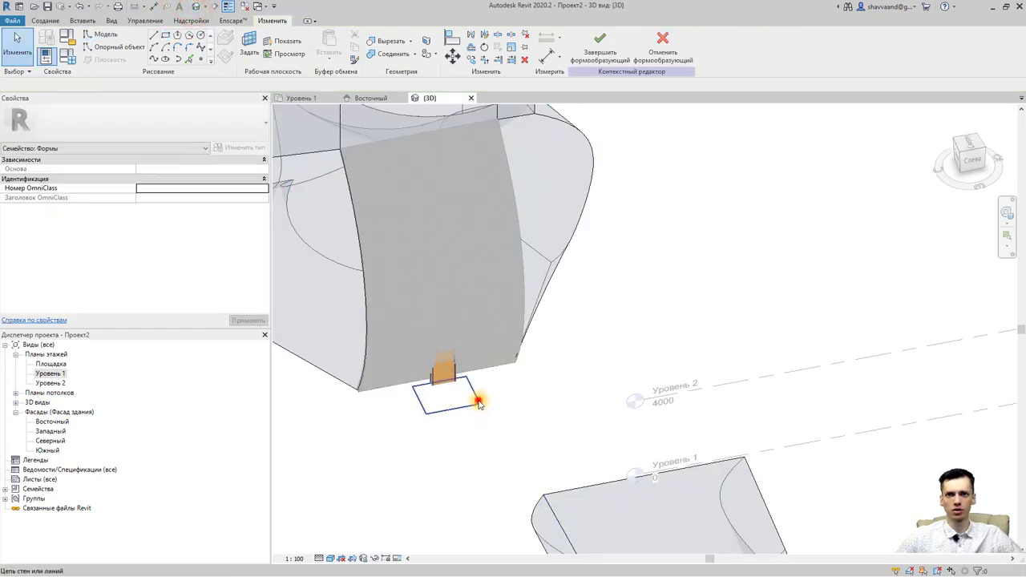
Move one side of the sketched rectangle outward to make it 2900 deep.
{"action": "left_click", "coordinate": [467, 400]}
{"action": "mouse_move", "coordinate": [428, 412]}
{"action": "middle_mouse_down", "text": "shift"}
{"action": "mouse_move", "coordinate": [518, 414]}
{"action": "mouse_move", "coordinate": [430, 401]}
{"action": "middle_mouse_up", "text": "shift"}
{"action": "left_click", "coordinate": [429, 400]}
{"action": "left_click", "coordinate": [433, 396]}
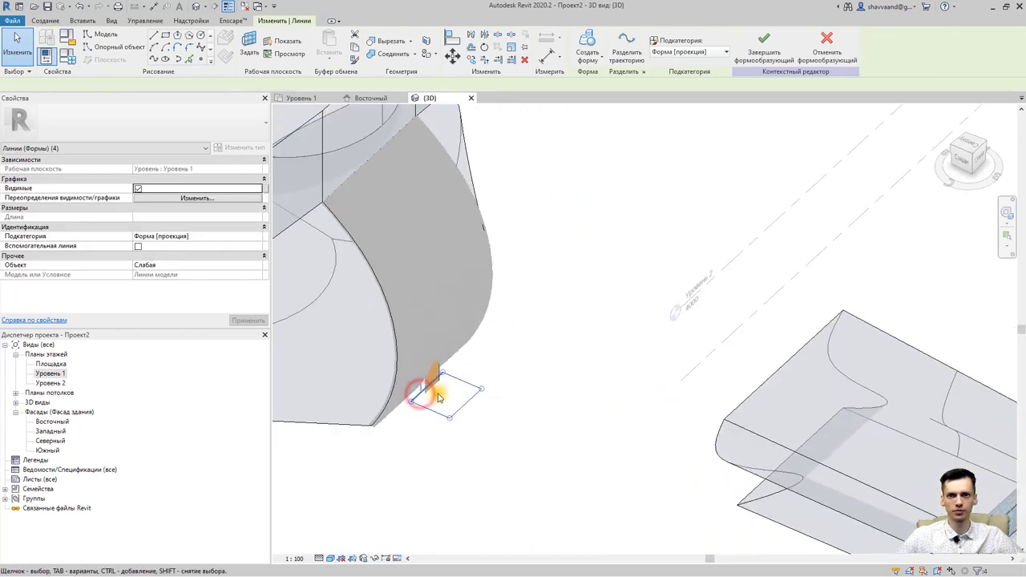
{"action": "left_click", "coordinate": [436, 394]}
{"action": "left_click_drag", "start_coordinate": [420, 384], "coordinate": [406, 384]}
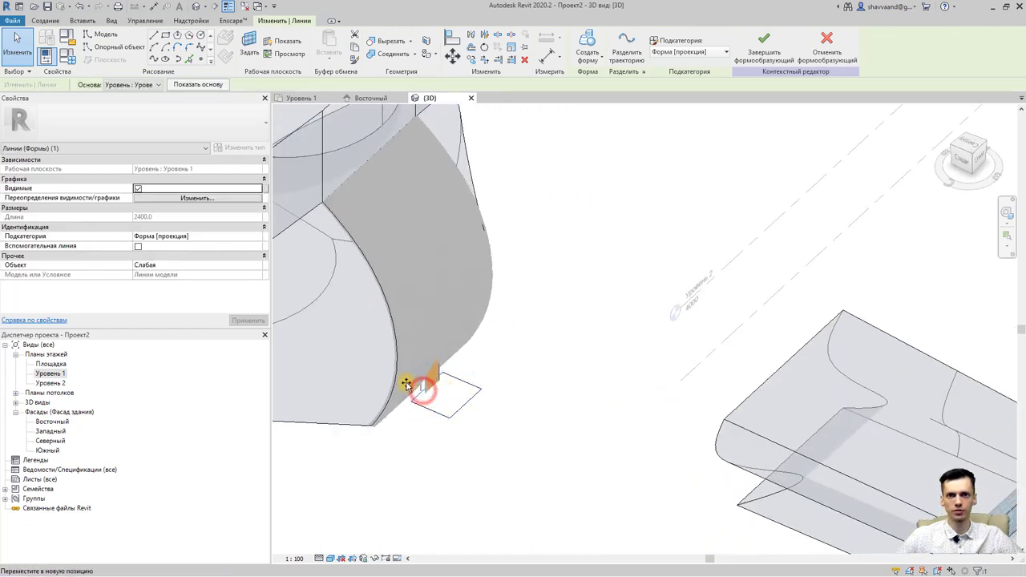
Select the whole rectangle loop and create a void form from it.
{"action": "left_click", "coordinate": [587, 61]}
{"action": "left_click", "coordinate": [572, 367]}
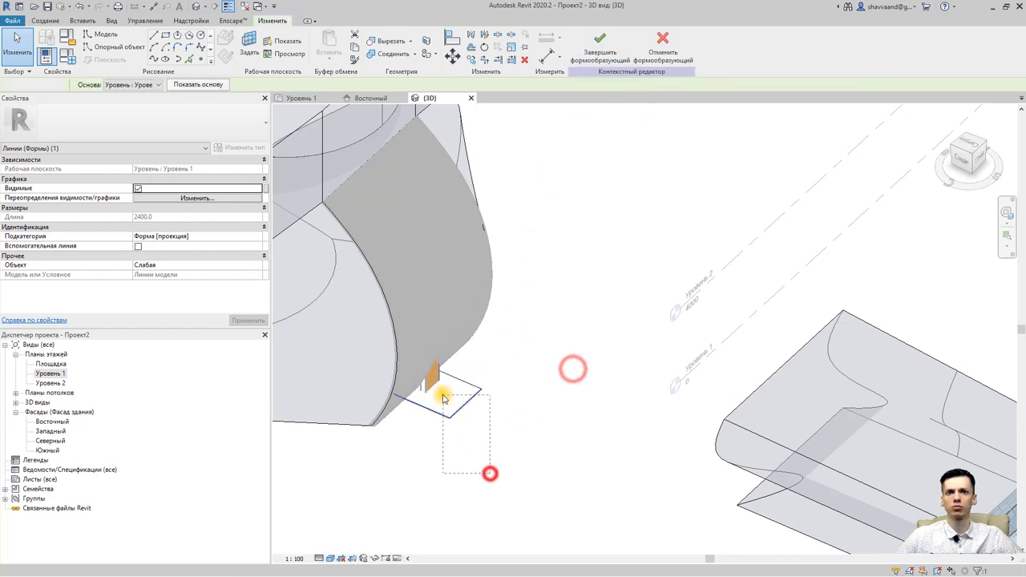
{"action": "left_click_drag", "start_coordinate": [490, 473], "coordinate": [401, 365]}
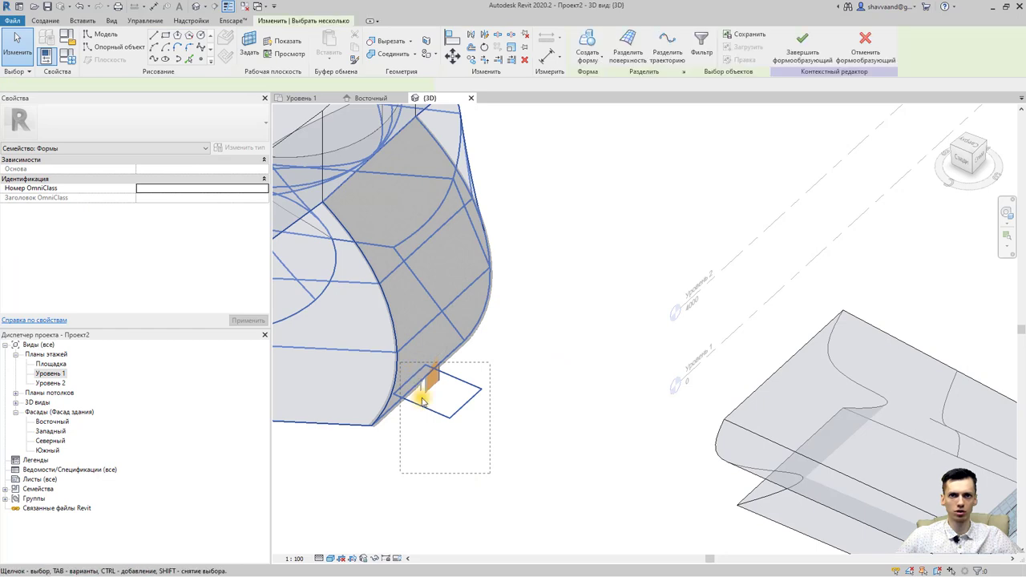
{"action": "left_click", "coordinate": [463, 408]}
{"action": "key", "text": "Tab"}
{"action": "key", "text": "Tab"}
{"action": "key", "text": "Tab"}
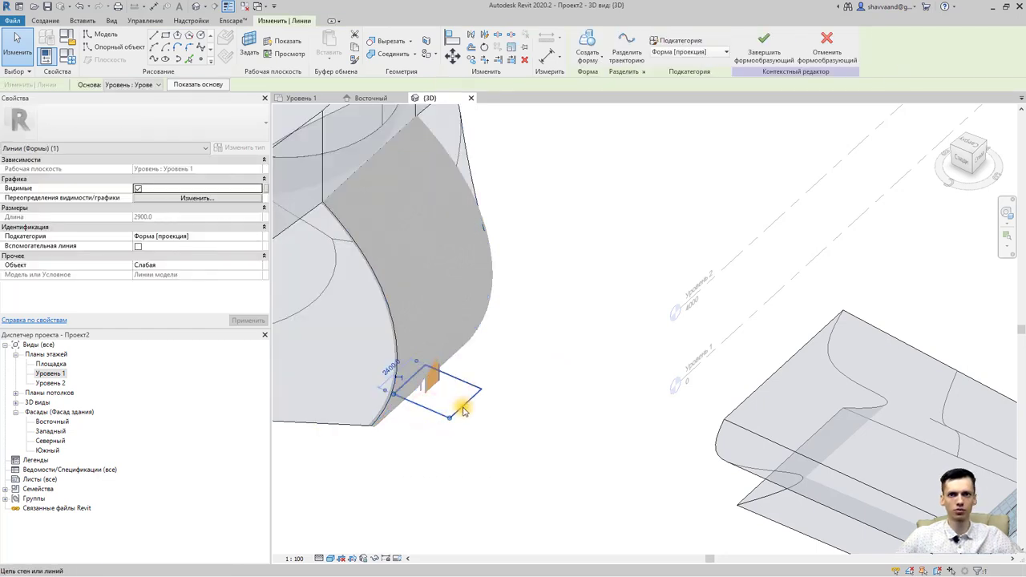
{"action": "key", "text": "Tab"}
{"action": "key", "text": "Tab"}
{"action": "left_click", "coordinate": [464, 409]}
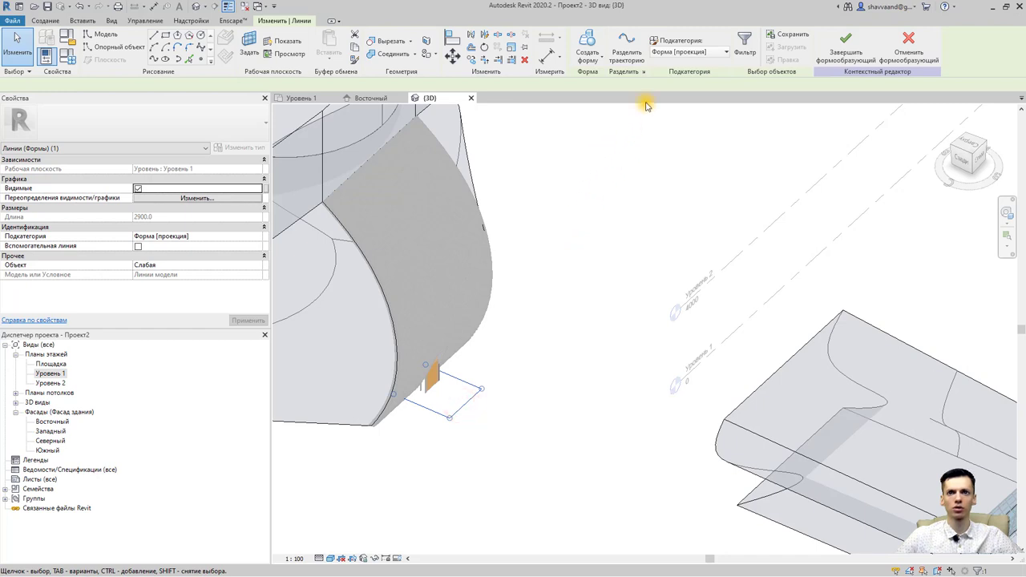
{"action": "left_click", "coordinate": [589, 56]}
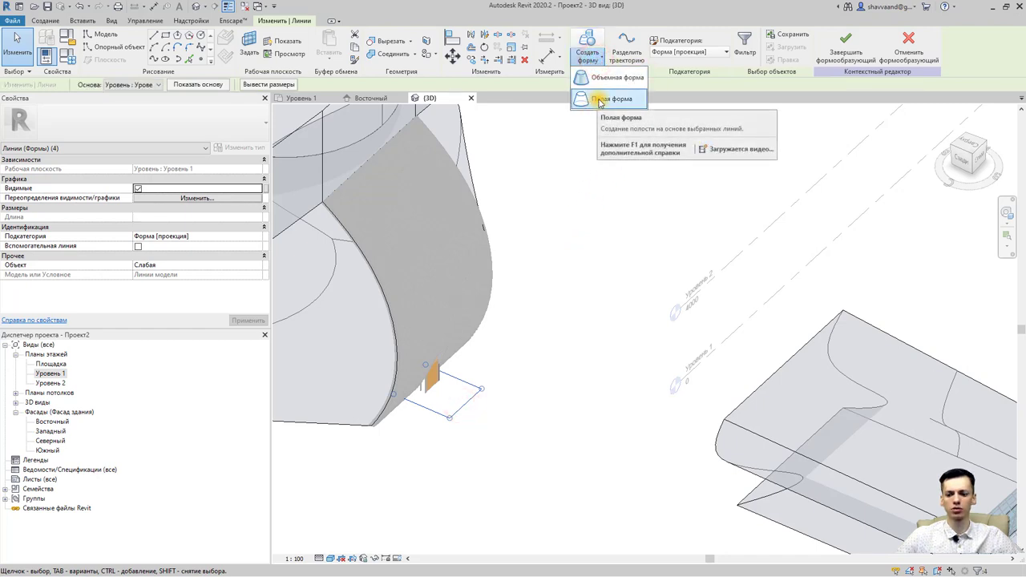
{"action": "left_click", "coordinate": [600, 100]}
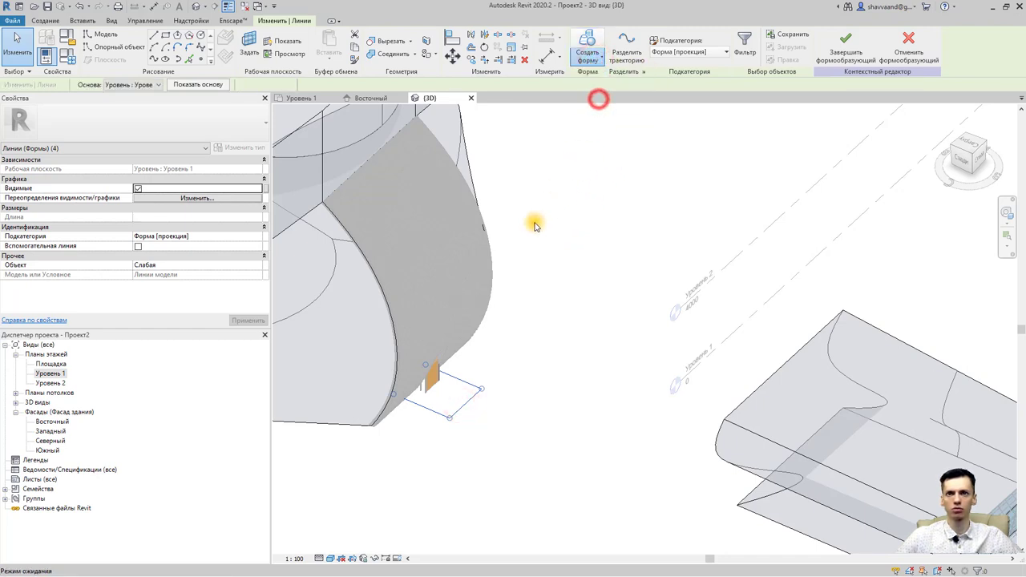
Stretch the void up to door height, finish the mass, and delete the door that no longer fits.
{"action": "middle_click_drag", "start_coordinate": [452, 389], "coordinate": [436, 401], "text": "shift"}
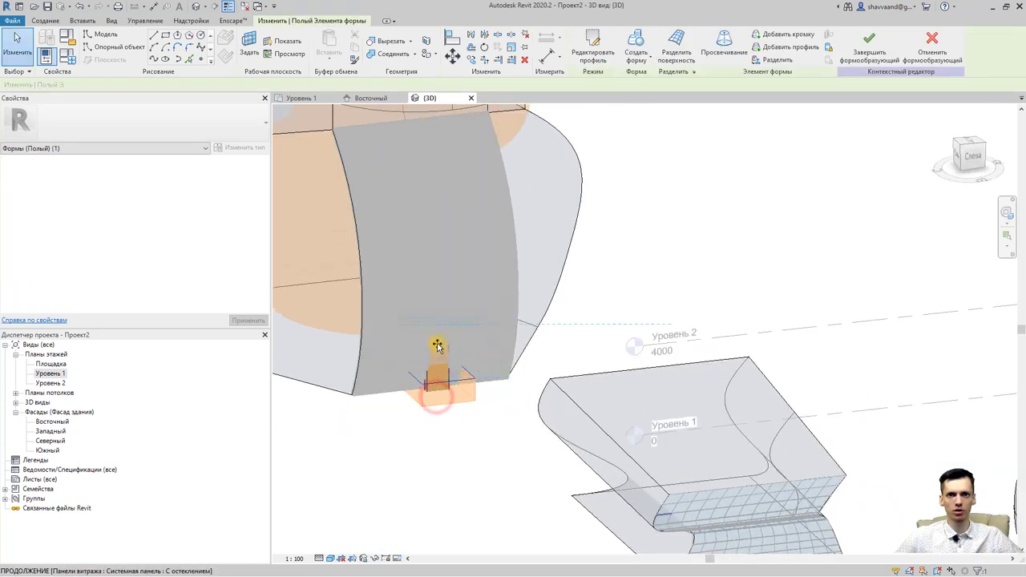
{"action": "left_click_drag", "start_coordinate": [437, 401], "coordinate": [451, 371]}
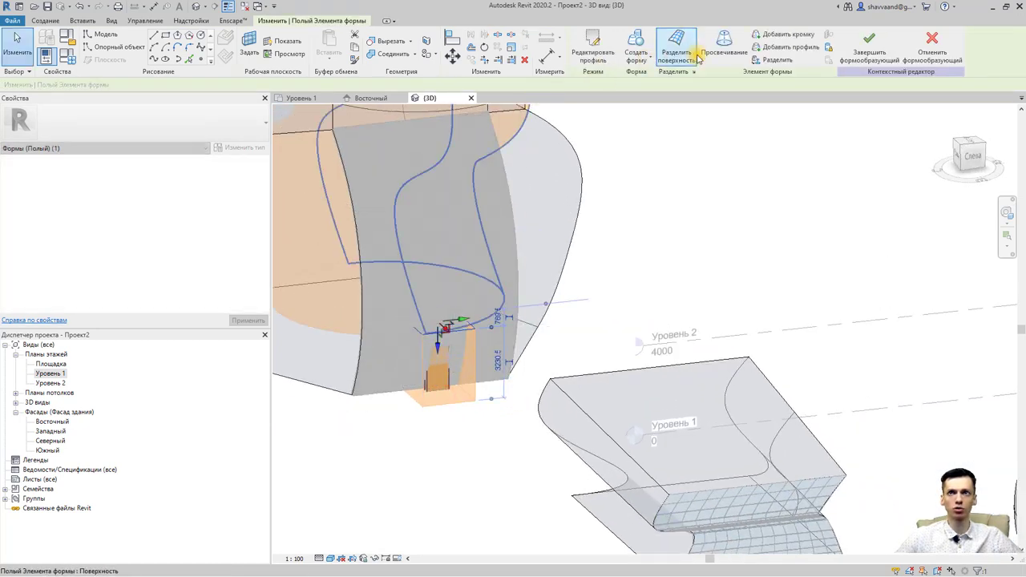
{"action": "left_click", "coordinate": [862, 45]}
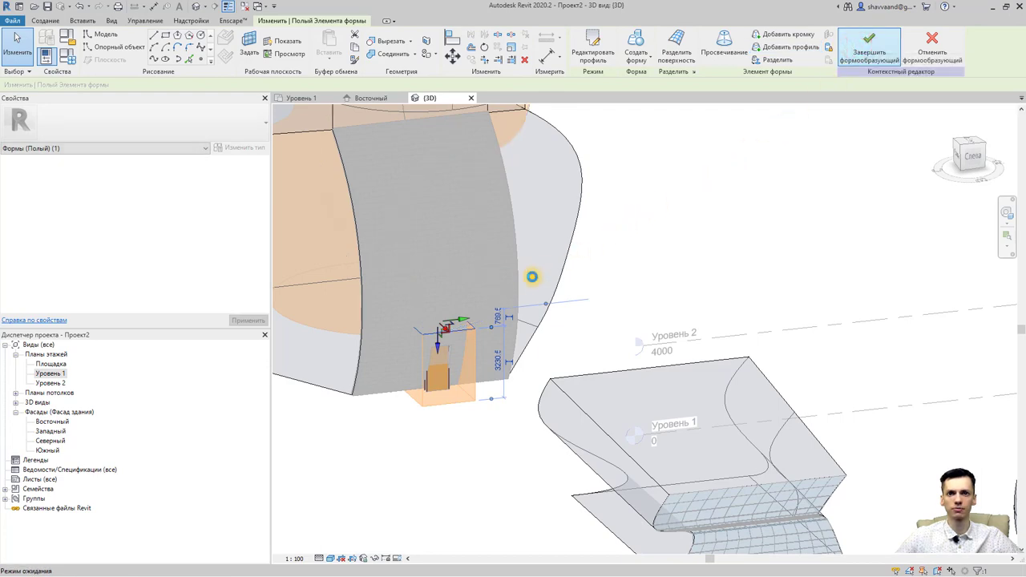
{"action": "left_click", "coordinate": [473, 380]}
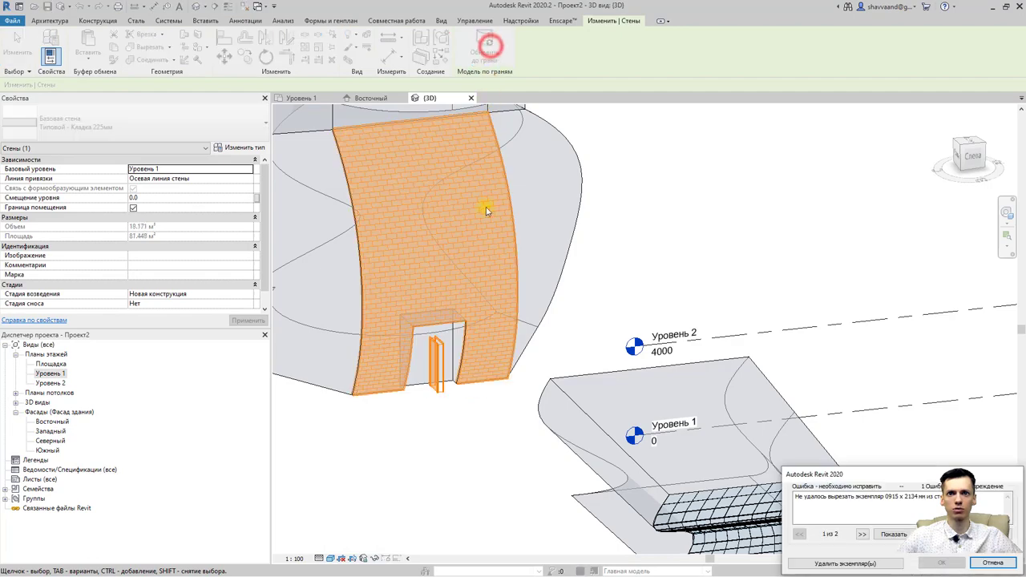
{"action": "left_click", "coordinate": [845, 563]}
{"action": "mouse_move", "coordinate": [424, 378]}
{"action": "middle_mouse_down", "text": "shift"}
{"action": "mouse_move", "coordinate": [404, 398]}
{"action": "mouse_move", "coordinate": [464, 373]}
{"action": "middle_mouse_up", "text": "shift"}
{"action": "scroll", "coordinate": [407, 325], "scroll_direction": "up", "scroll_amount": 3}
{"action": "scroll", "coordinate": [408, 343], "scroll_direction": "up", "scroll_amount": 3}
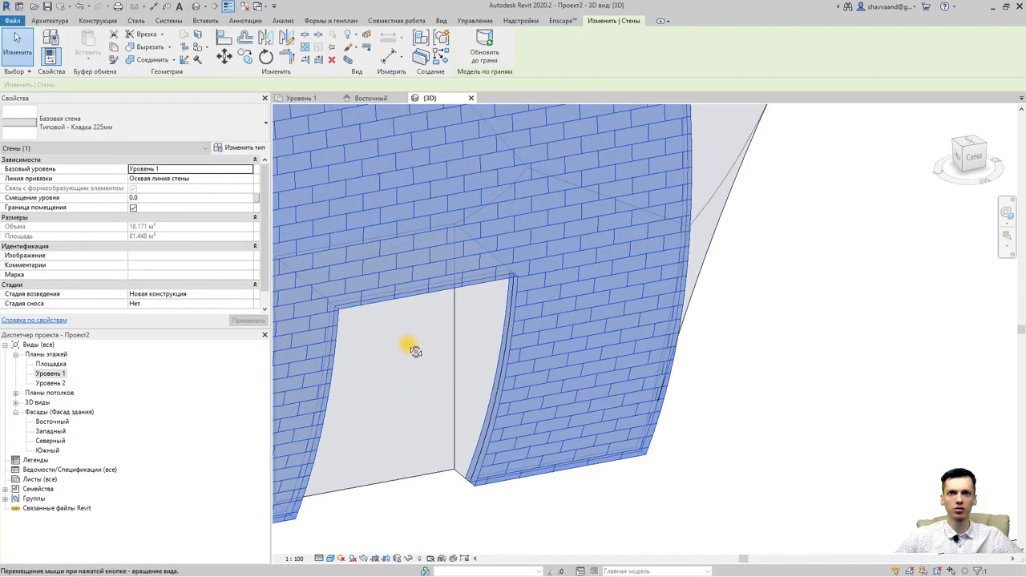
{"action": "middle_click_drag", "start_coordinate": [407, 343], "coordinate": [430, 328], "text": "shift"}
Add Wall by Face brick walls on both jamb faces of the opening.
{"action": "left_click", "coordinate": [51, 20]}
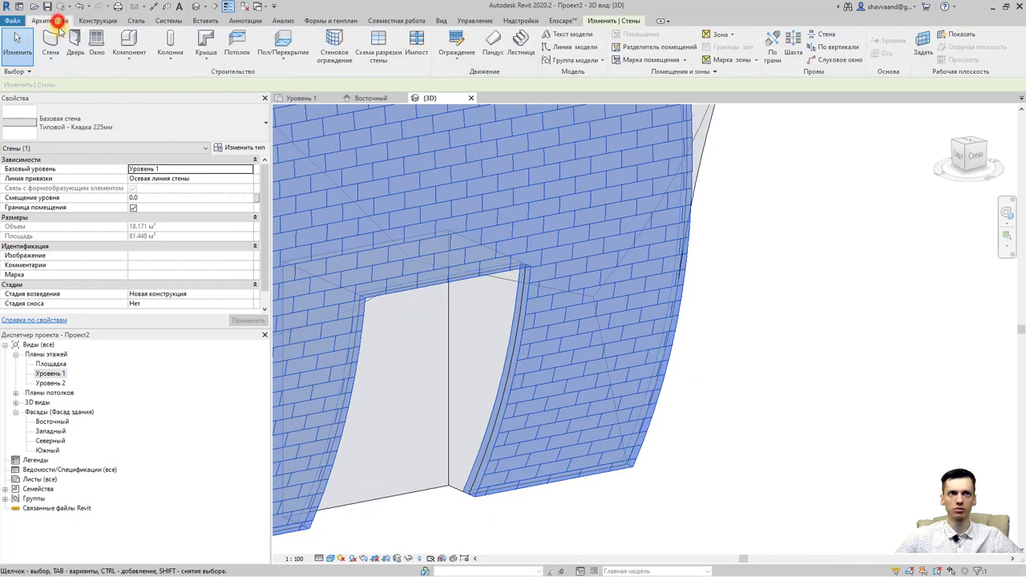
{"action": "left_click", "coordinate": [58, 61]}
{"action": "left_click", "coordinate": [77, 120]}
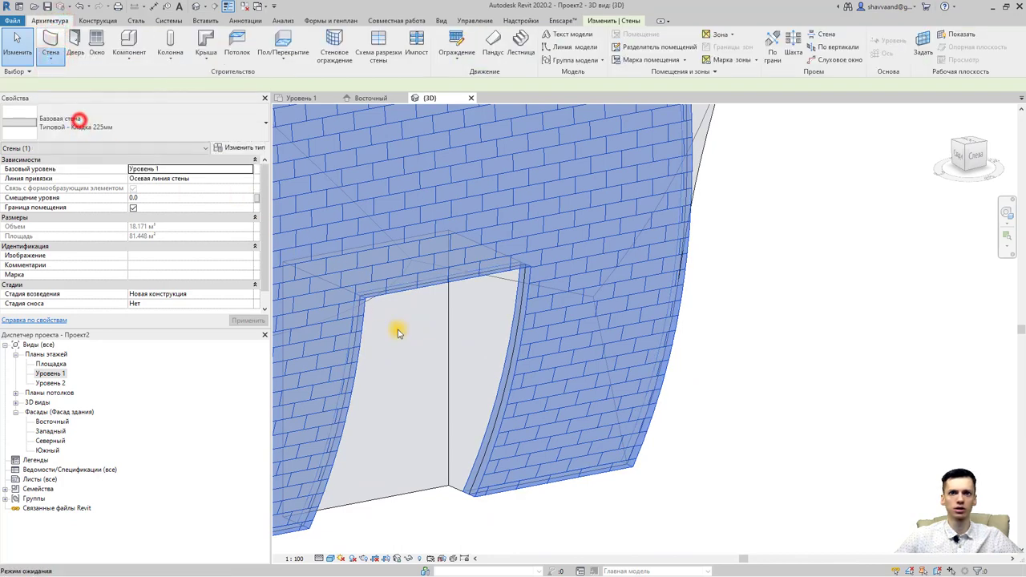
{"action": "left_click", "coordinate": [446, 465]}
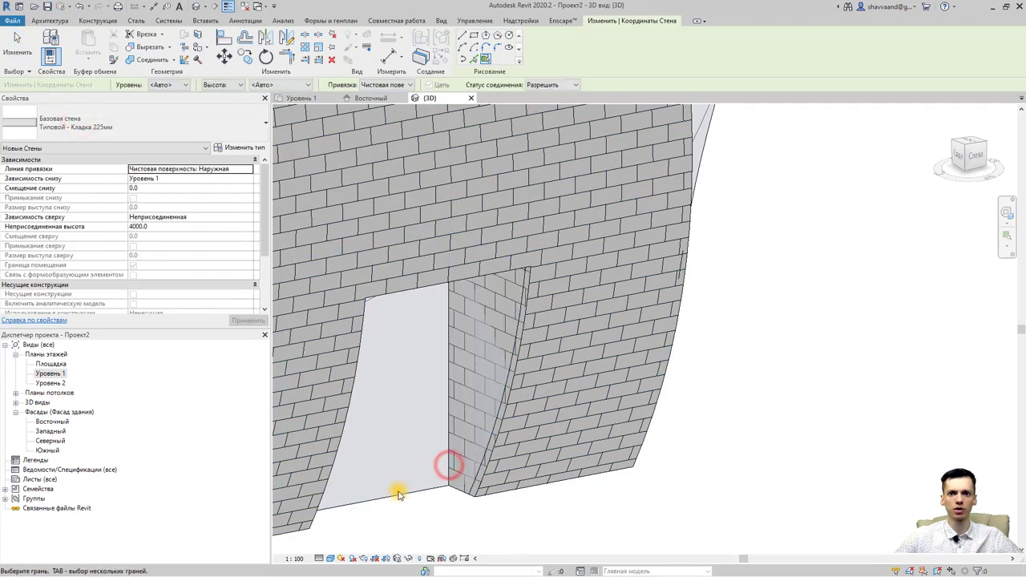
{"action": "left_click", "coordinate": [399, 493]}
{"action": "mouse_move", "coordinate": [401, 496]}
{"action": "middle_mouse_down", "text": "shift"}
{"action": "mouse_move", "coordinate": [360, 505]}
{"action": "mouse_move", "coordinate": [252, 496]}
{"action": "mouse_move", "coordinate": [492, 458]}
{"action": "mouse_move", "coordinate": [447, 462]}
{"action": "mouse_move", "coordinate": [515, 347]}
{"action": "mouse_move", "coordinate": [648, 222]}
{"action": "middle_mouse_up", "text": "shift"}
{"action": "left_click", "coordinate": [446, 463]}
{"action": "left_click", "coordinate": [648, 222]}
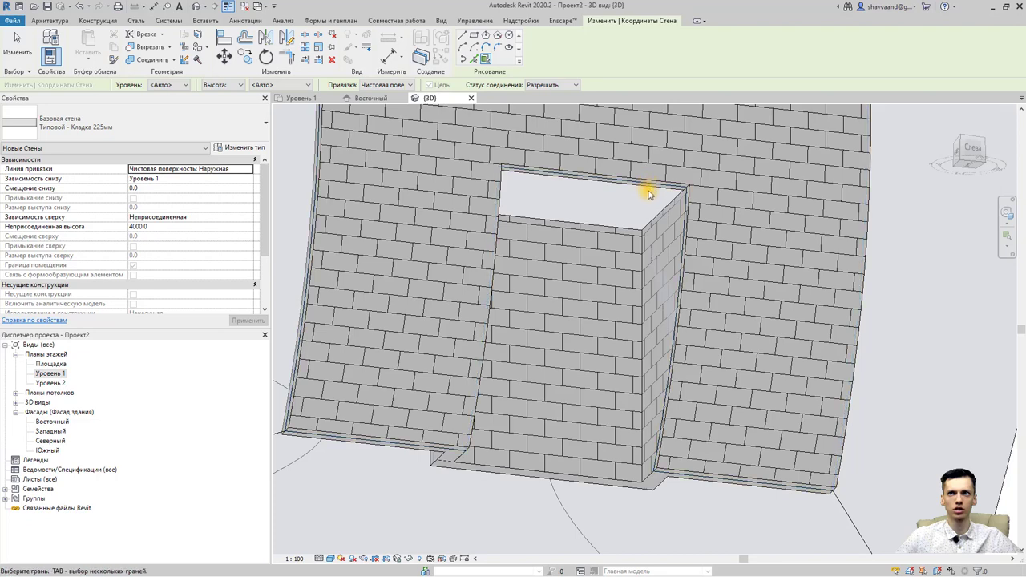
{"action": "scroll", "coordinate": [631, 215], "scroll_direction": "down", "scroll_amount": 3}
{"action": "scroll", "coordinate": [591, 236], "scroll_direction": "down", "scroll_amount": 2}
{"action": "scroll", "coordinate": [577, 297], "scroll_direction": "down", "scroll_amount": 2}
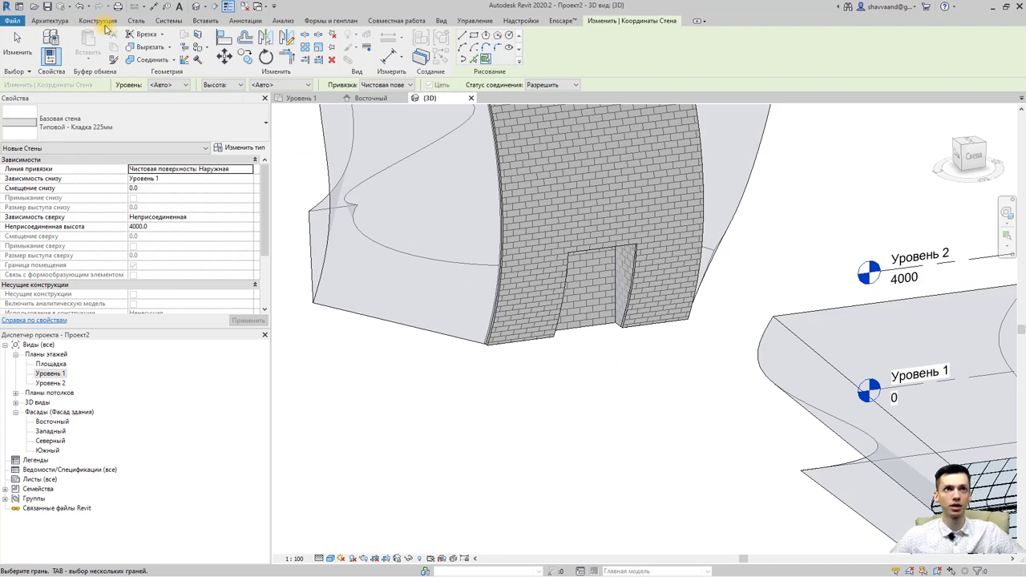
Place a 0915 x 2134 single flush door in the wall opening.
{"action": "left_click", "coordinate": [50, 20]}
{"action": "left_click", "coordinate": [69, 39]}
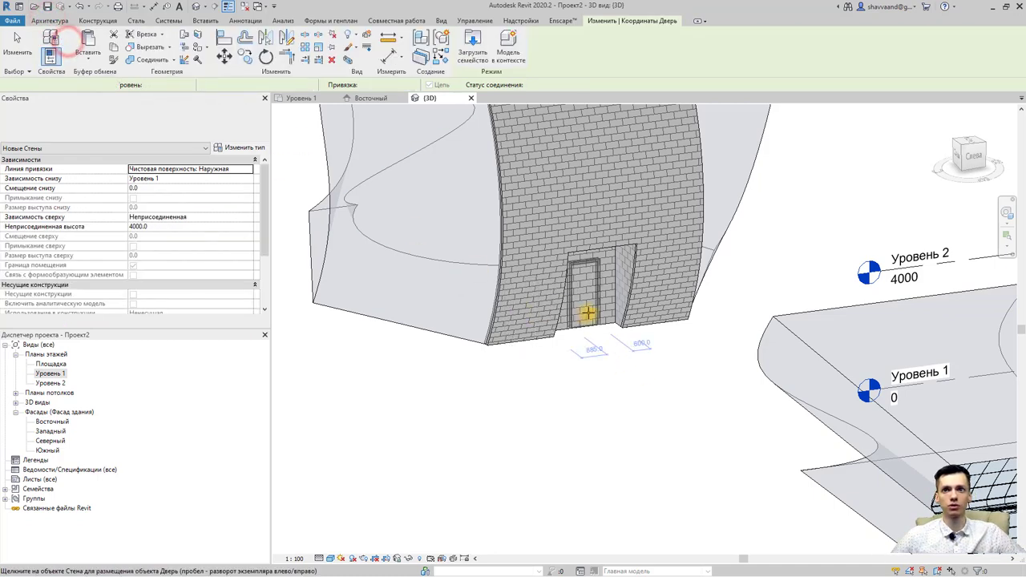
{"action": "left_click", "coordinate": [589, 312]}
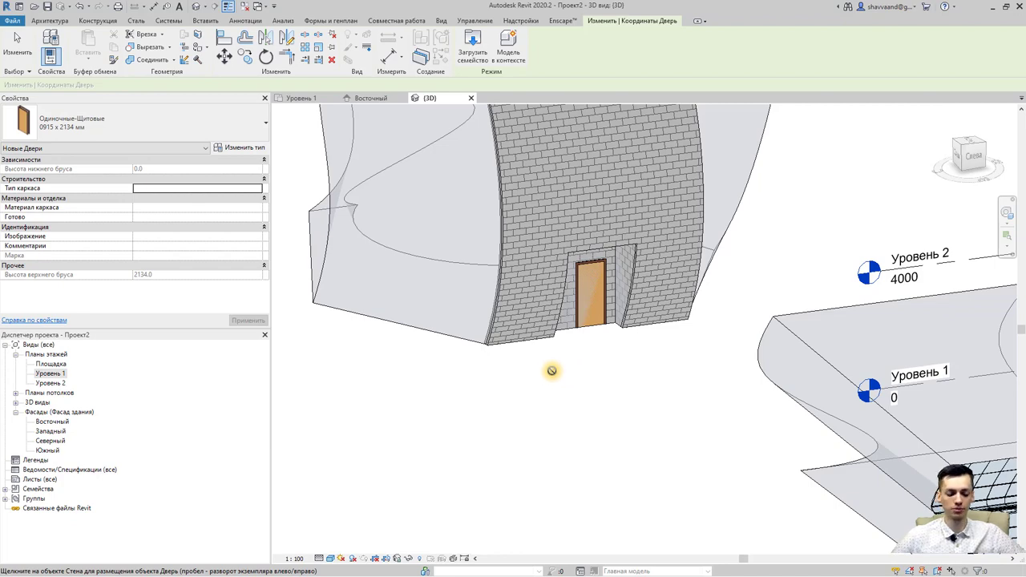
Window-select the entire model in 3D and delete it, confirming the warnings.
{"action": "scroll", "coordinate": [558, 374], "scroll_direction": "down", "scroll_amount": 4}
{"action": "scroll", "coordinate": [556, 377], "scroll_direction": "down", "scroll_amount": 2}
{"action": "key", "text": "Escape"}
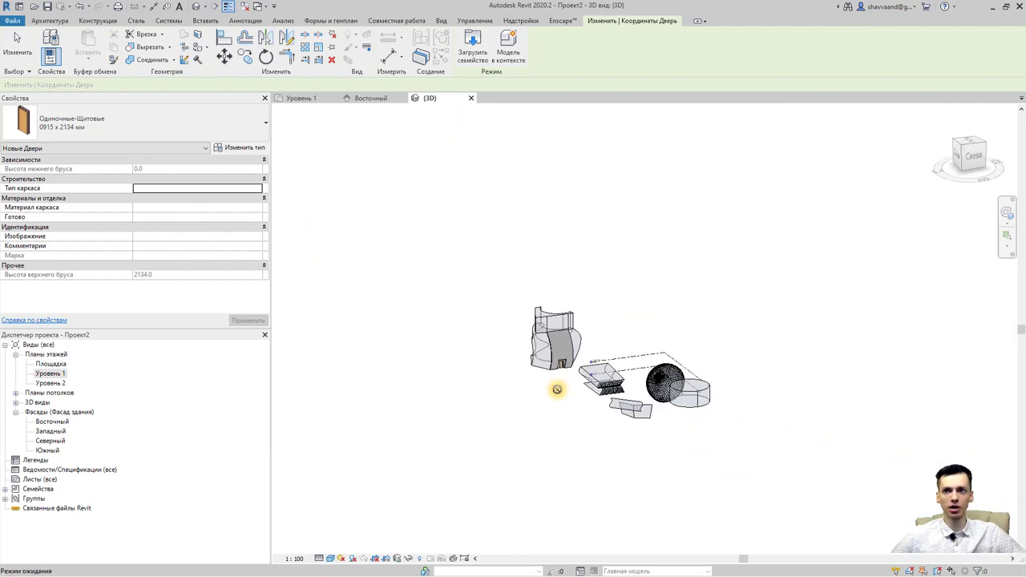
{"action": "left_click_drag", "start_coordinate": [759, 458], "coordinate": [492, 288]}
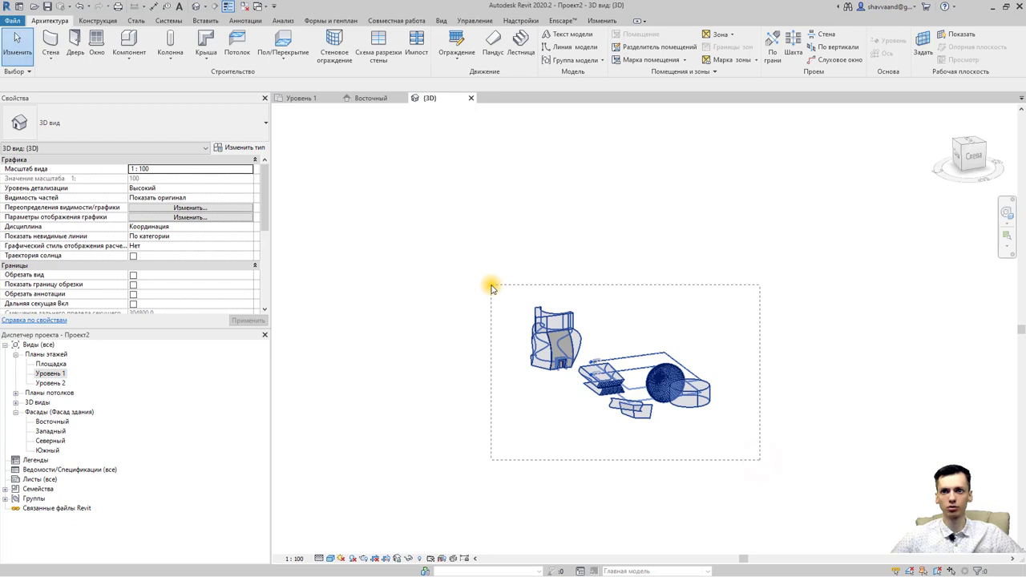
{"action": "key", "text": "Delete"}
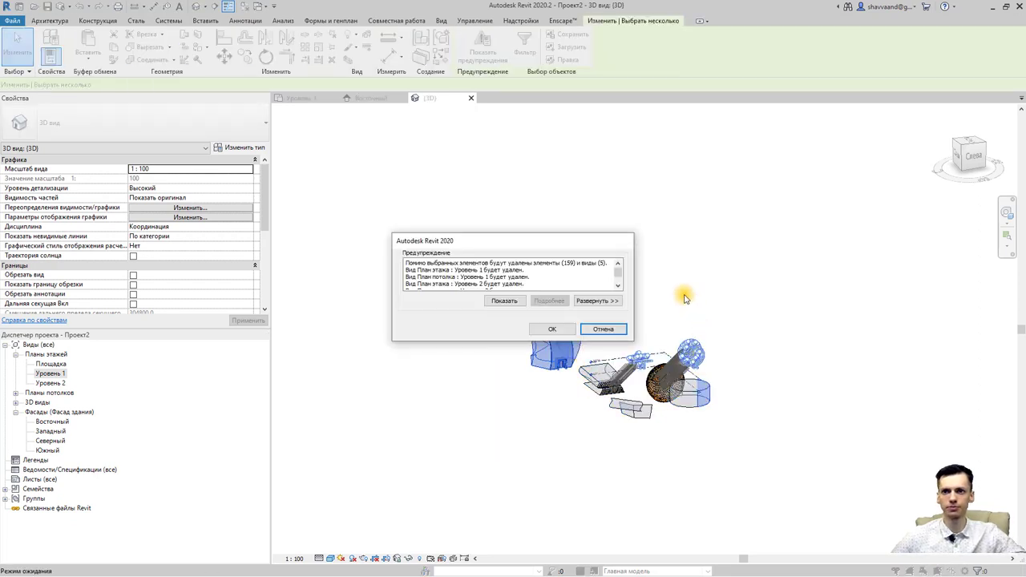
{"action": "left_click", "coordinate": [561, 329]}
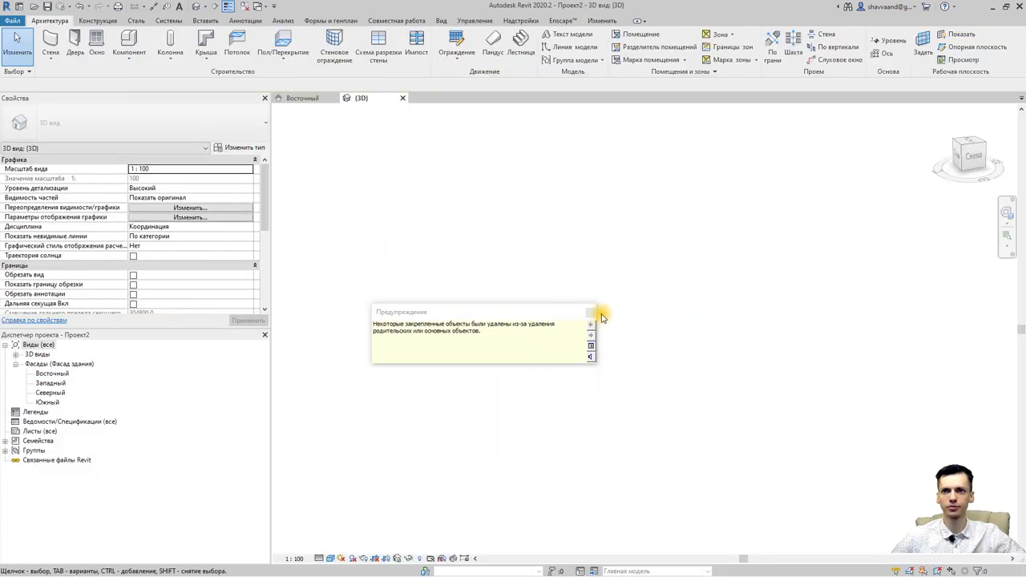
{"action": "left_click", "coordinate": [593, 312]}
In the East elevation, select everything except Levels using Filter, and delete it.
{"action": "left_click", "coordinate": [15, 354]}
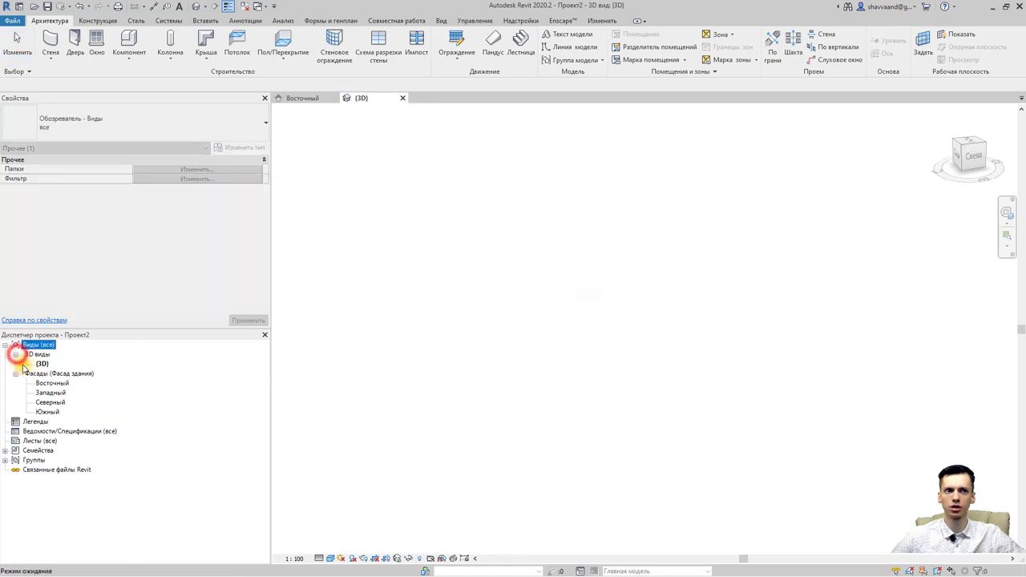
{"action": "double_click", "coordinate": [47, 383]}
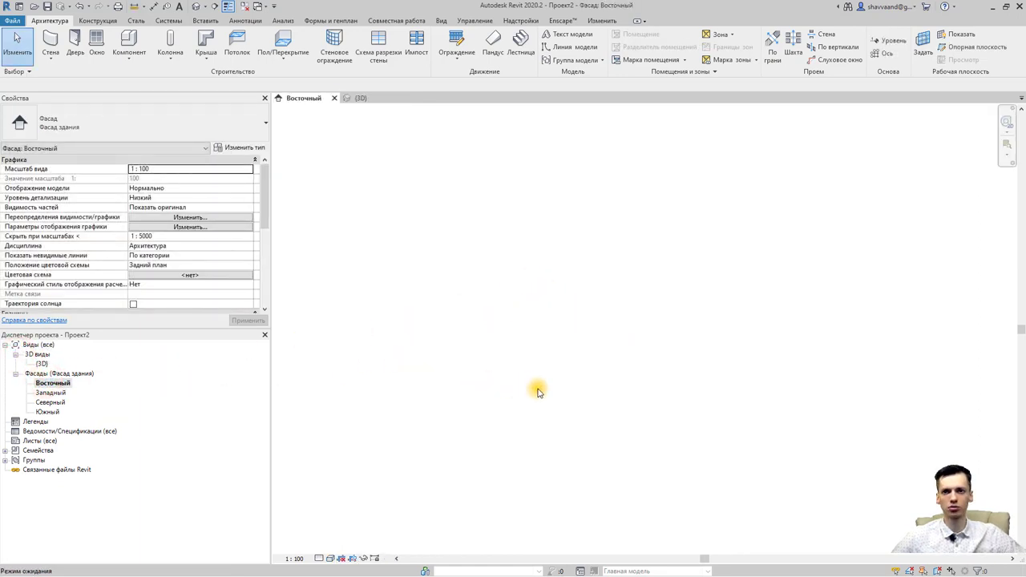
{"action": "scroll", "coordinate": [561, 353], "scroll_direction": "down", "scroll_amount": 3}
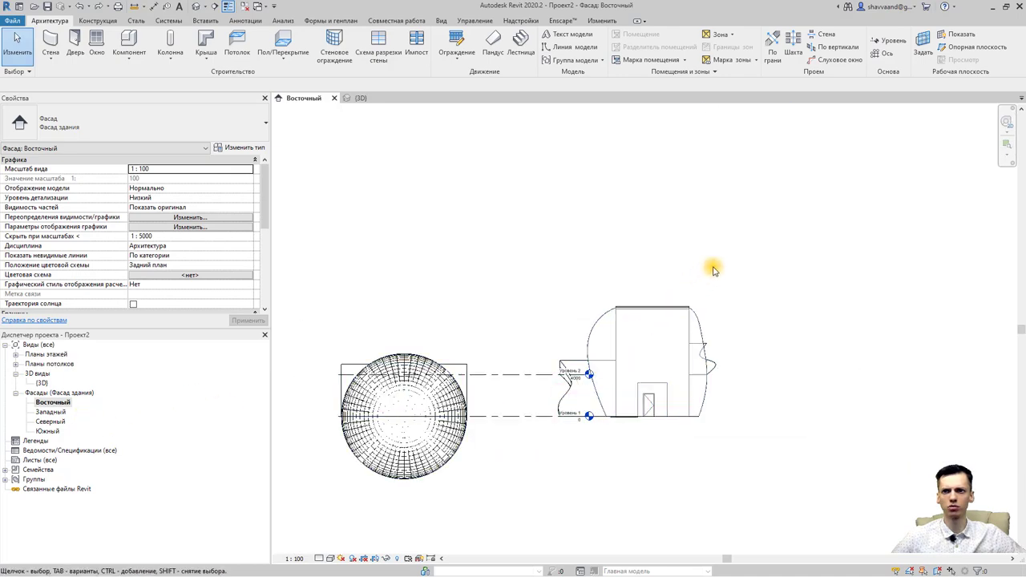
{"action": "left_click_drag", "start_coordinate": [793, 501], "coordinate": [305, 270]}
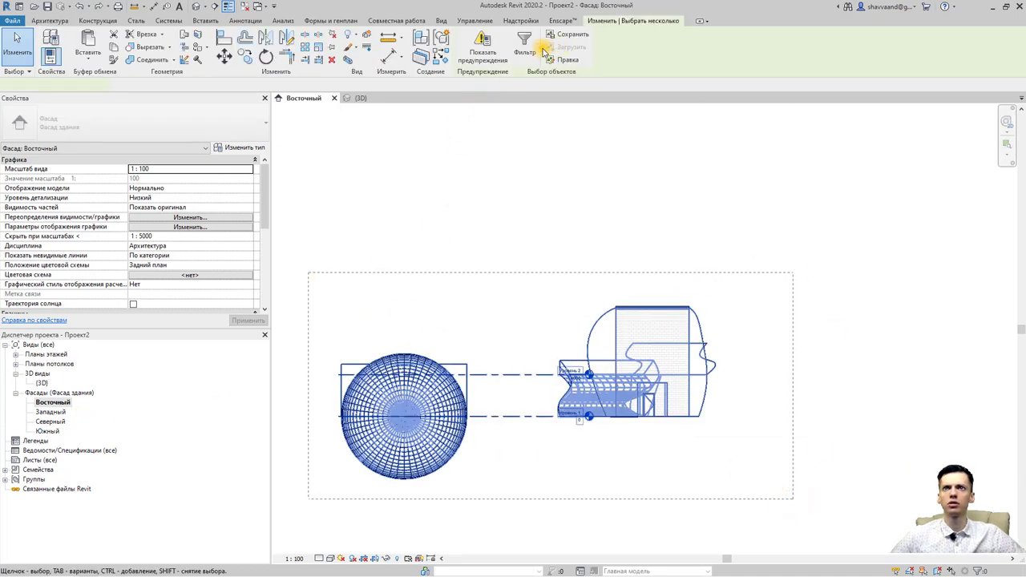
{"action": "left_click", "coordinate": [525, 52]}
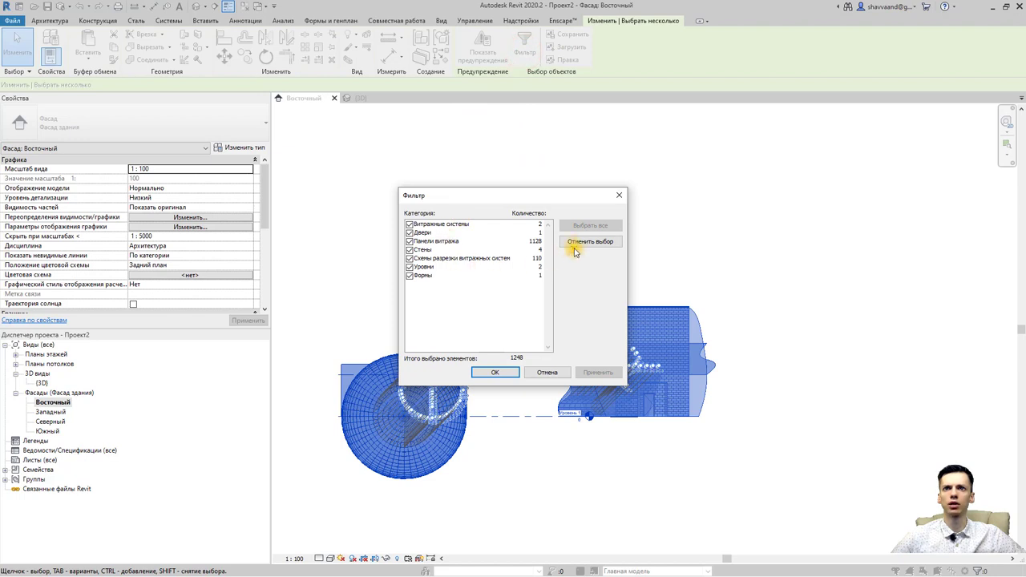
{"action": "left_click", "coordinate": [578, 242]}
{"action": "left_click", "coordinate": [409, 267]}
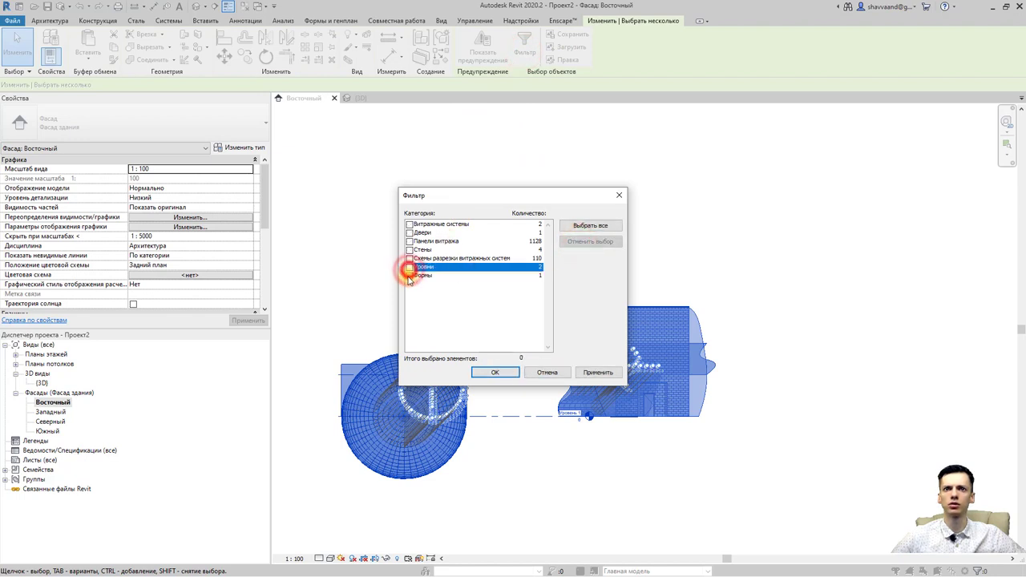
{"action": "left_click", "coordinate": [409, 275]}
{"action": "left_click", "coordinate": [410, 258]}
{"action": "left_click", "coordinate": [409, 249]}
{"action": "left_click", "coordinate": [410, 241]}
{"action": "left_click", "coordinate": [409, 232]}
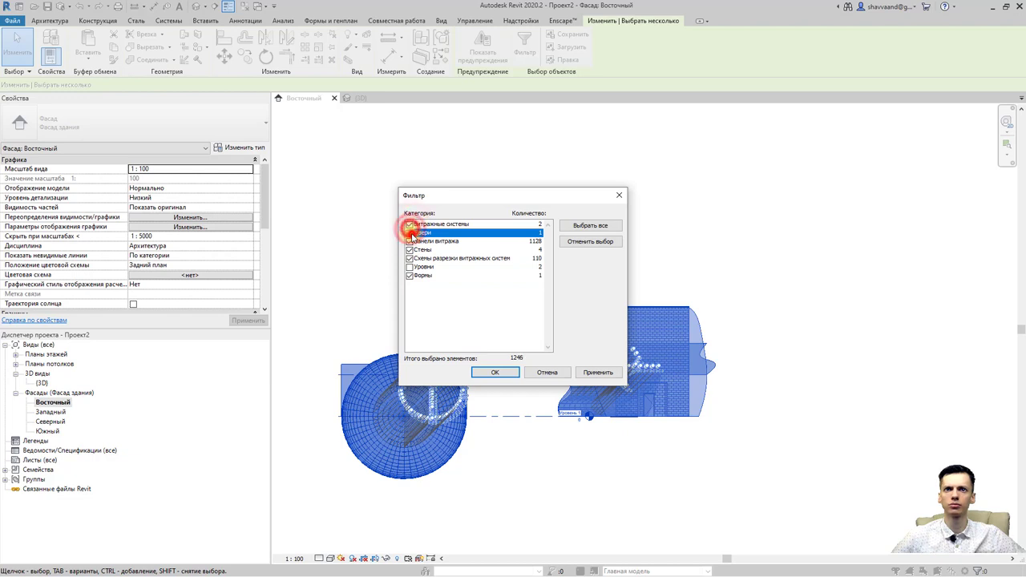
{"action": "left_click", "coordinate": [493, 374]}
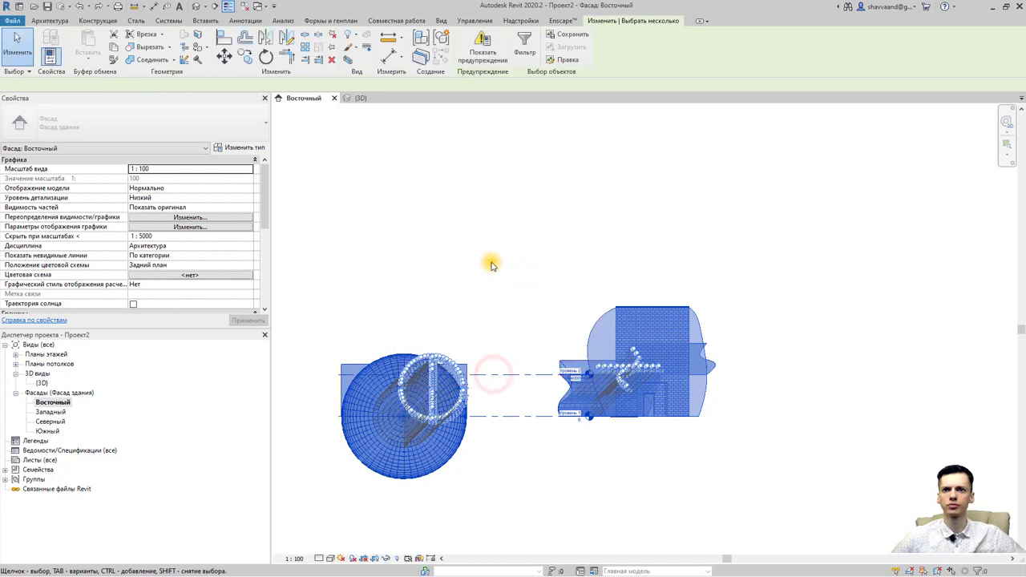
{"action": "key", "text": "Delete"}
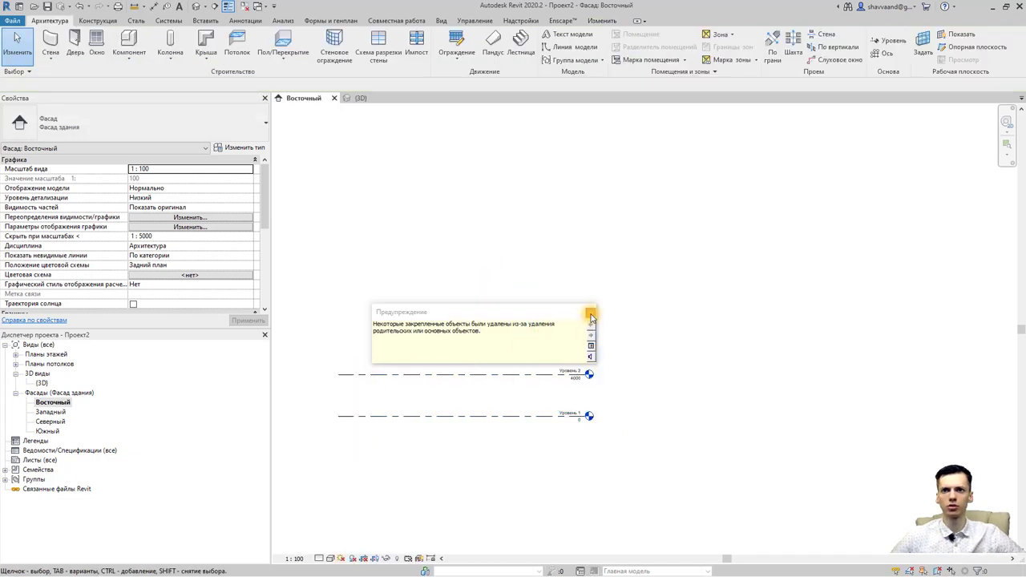
Return to the 3D view and centre the remaining level lines.
{"action": "left_click", "coordinate": [199, 5]}
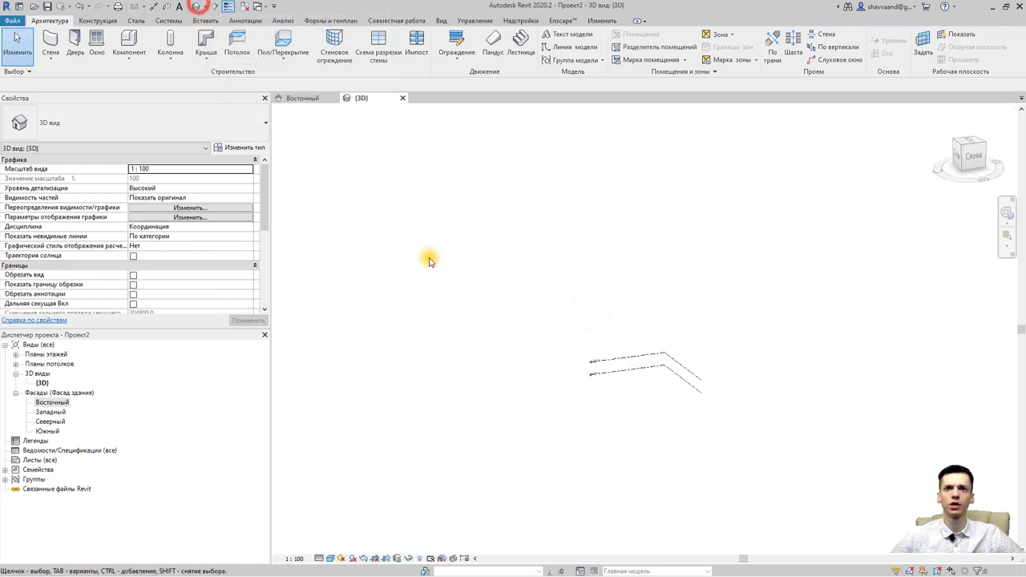
{"action": "scroll", "coordinate": [626, 388], "scroll_direction": "up", "scroll_amount": 3}
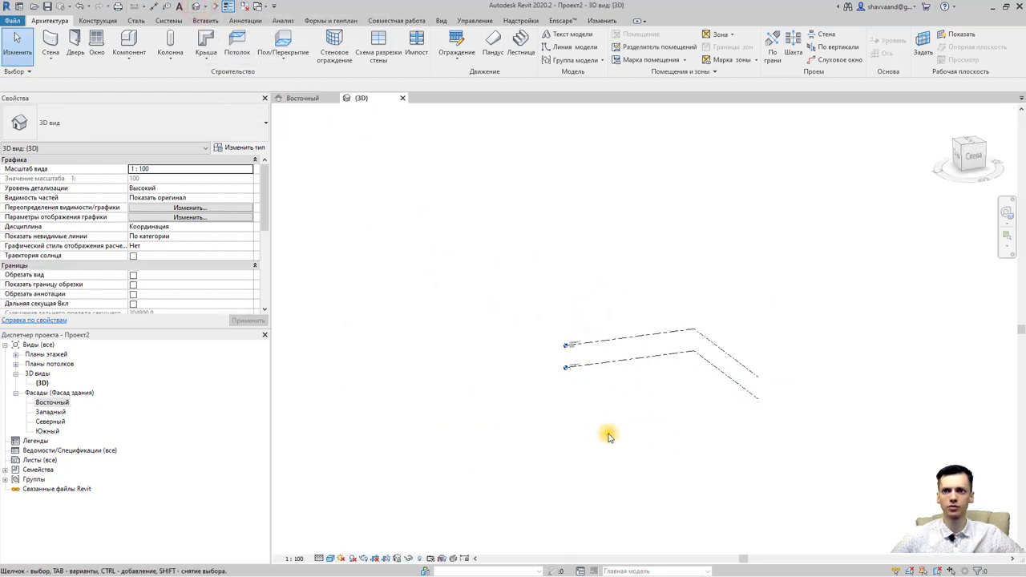
{"action": "middle_click_drag", "start_coordinate": [631, 407], "coordinate": [483, 368]}
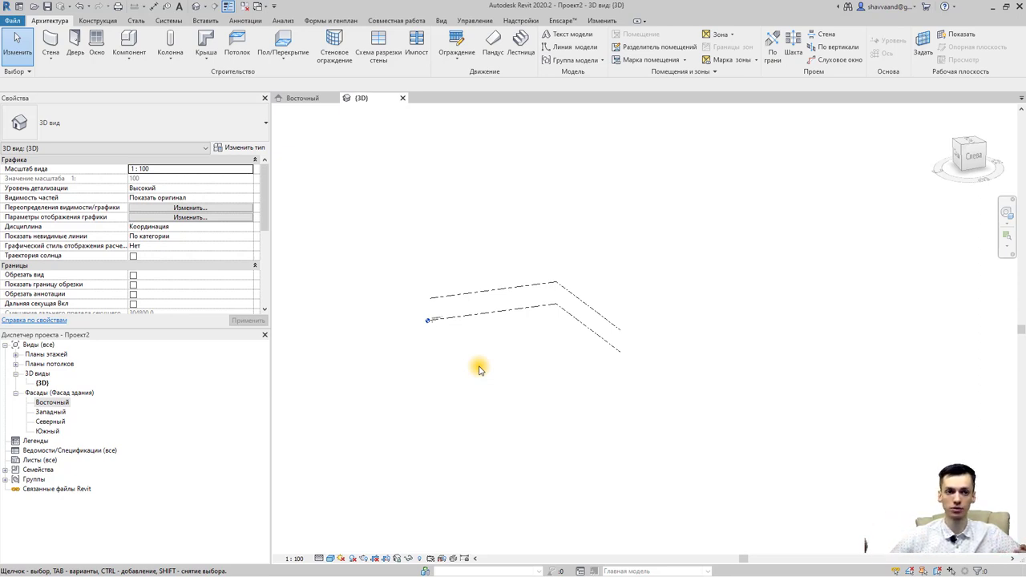
In the East elevation, copy Уровень 2 up 4000 to create Уровень 3 at 8000.
{"action": "double_click", "coordinate": [59, 399]}
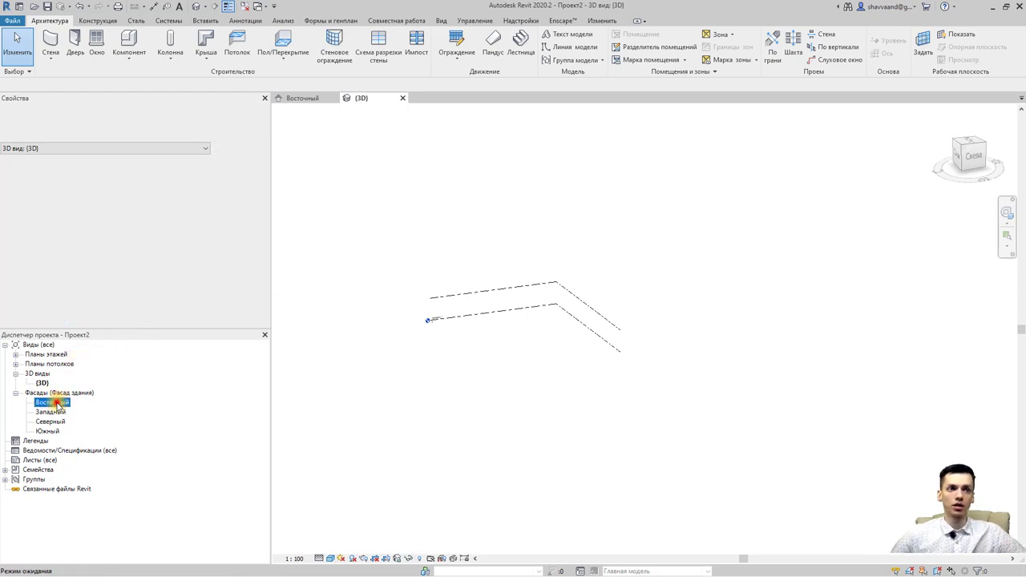
{"action": "left_click", "coordinate": [523, 373]}
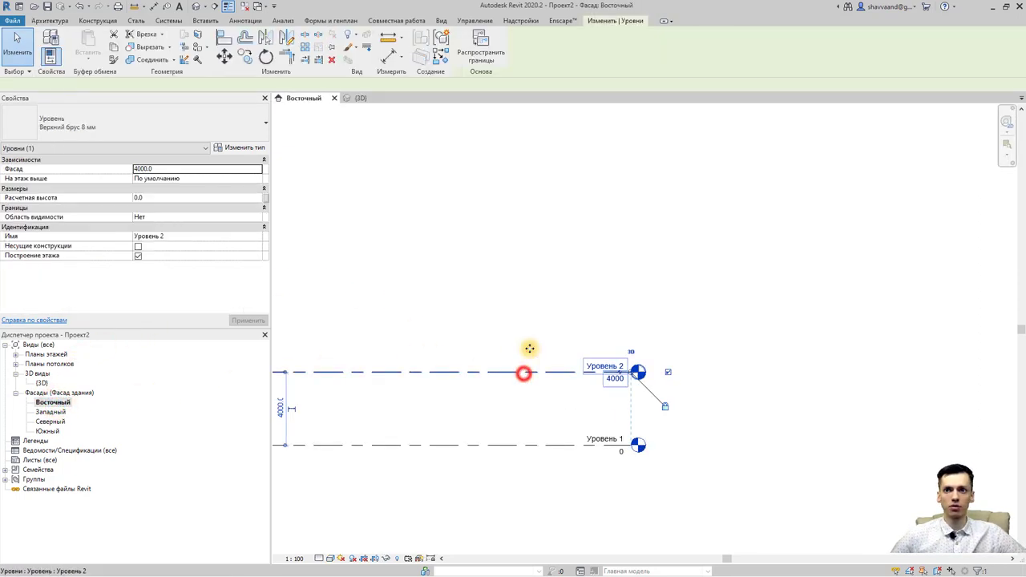
{"action": "left_click", "coordinate": [247, 54]}
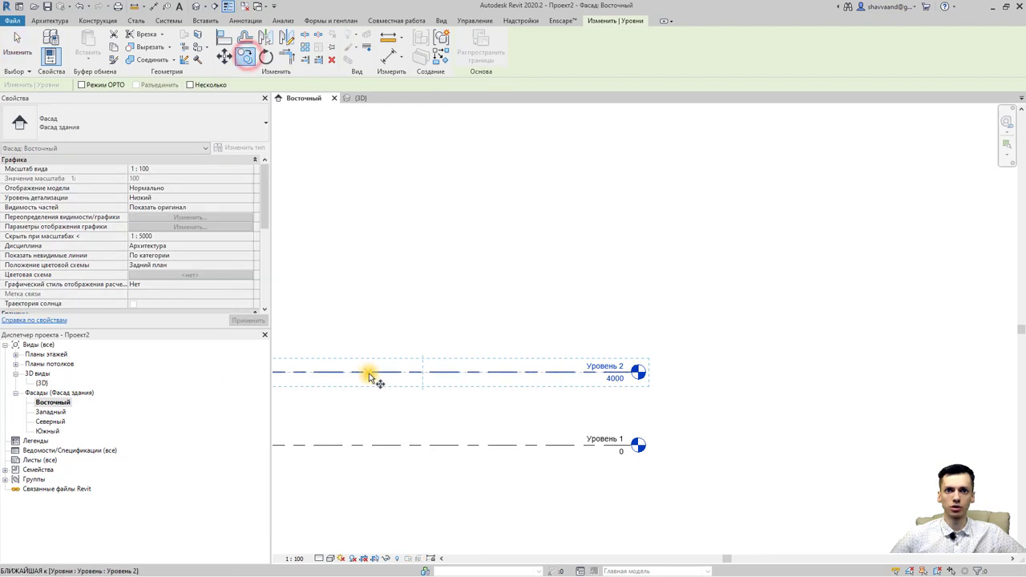
{"action": "left_click", "coordinate": [369, 372]}
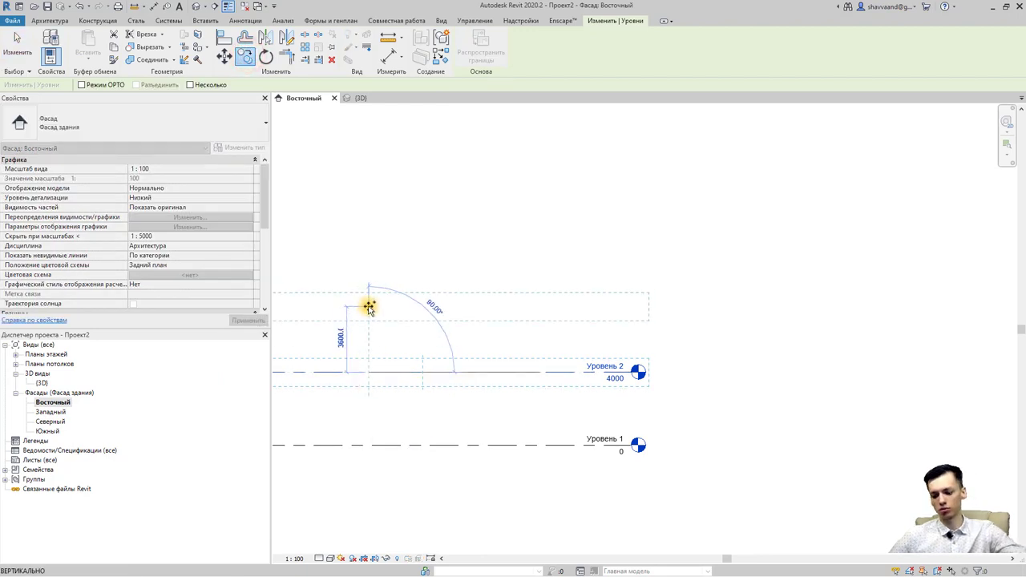
{"action": "type", "text": "4000"}
{"action": "key", "text": "Return"}
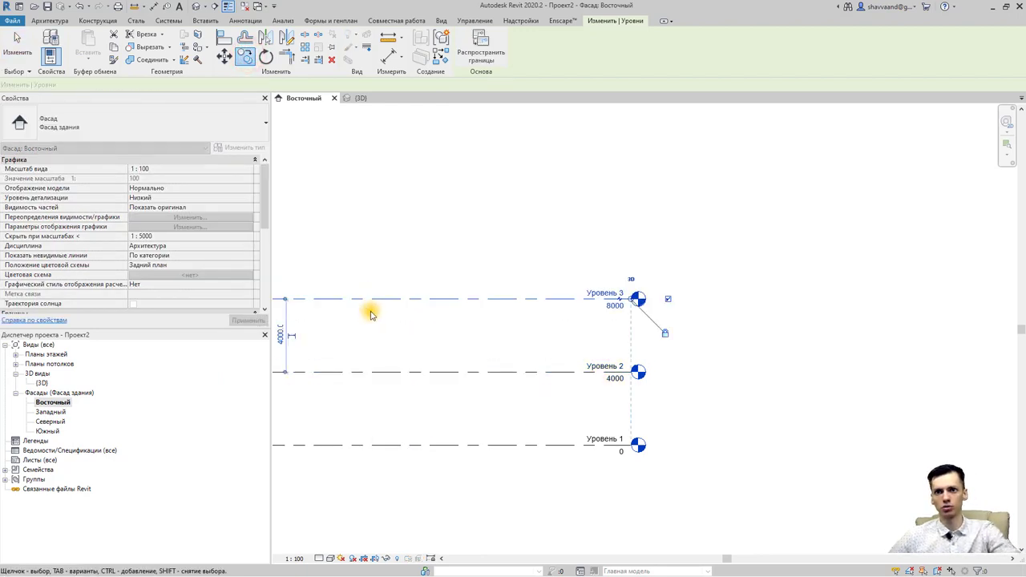
{"action": "left_click", "coordinate": [449, 341]}
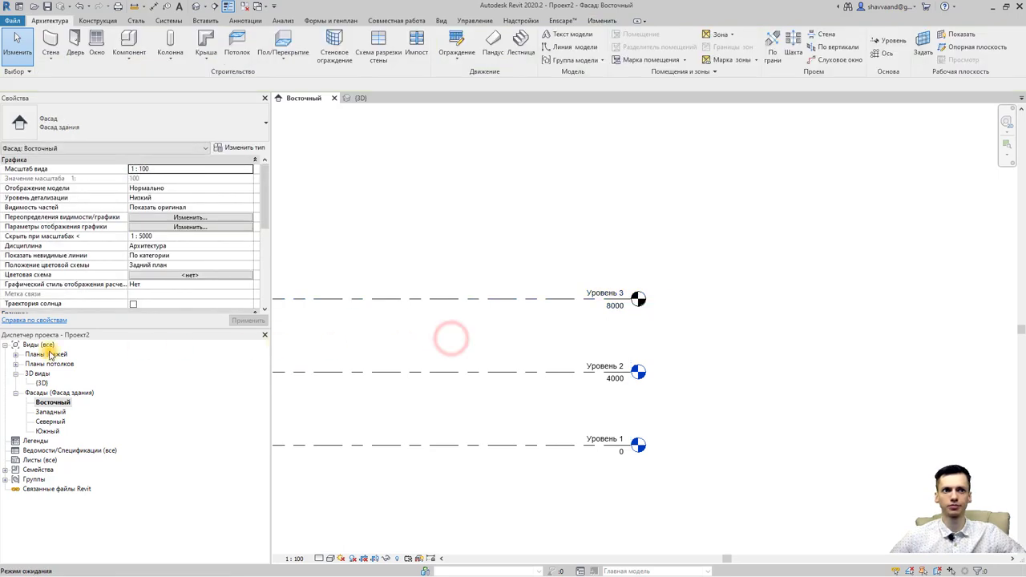
{"action": "left_click", "coordinate": [15, 353]}
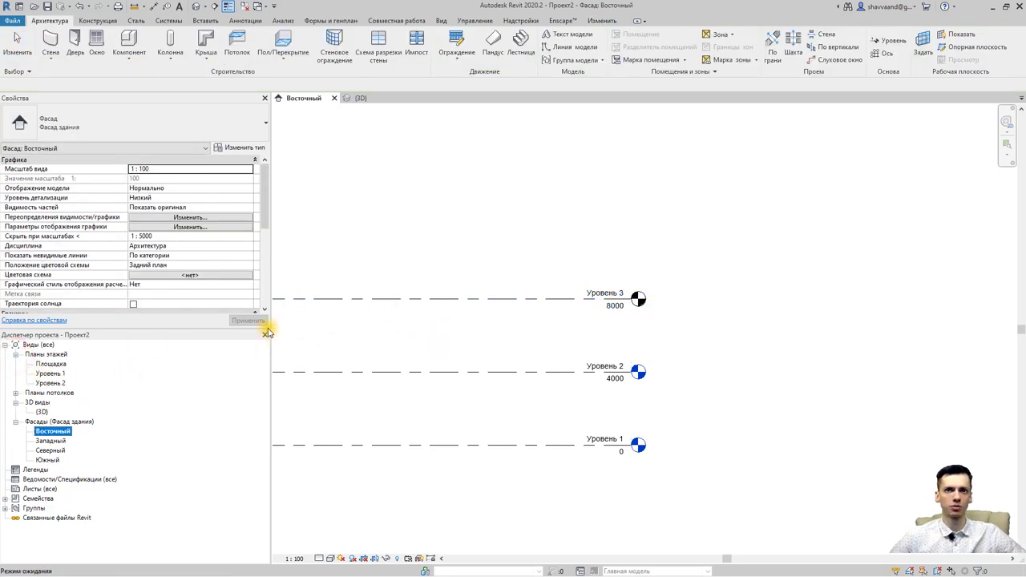
Create a Уровень 3 floor plan via View > Plan Views > Floor Plan, then open the Уровень 1 plan.
{"action": "left_click", "coordinate": [284, 21]}
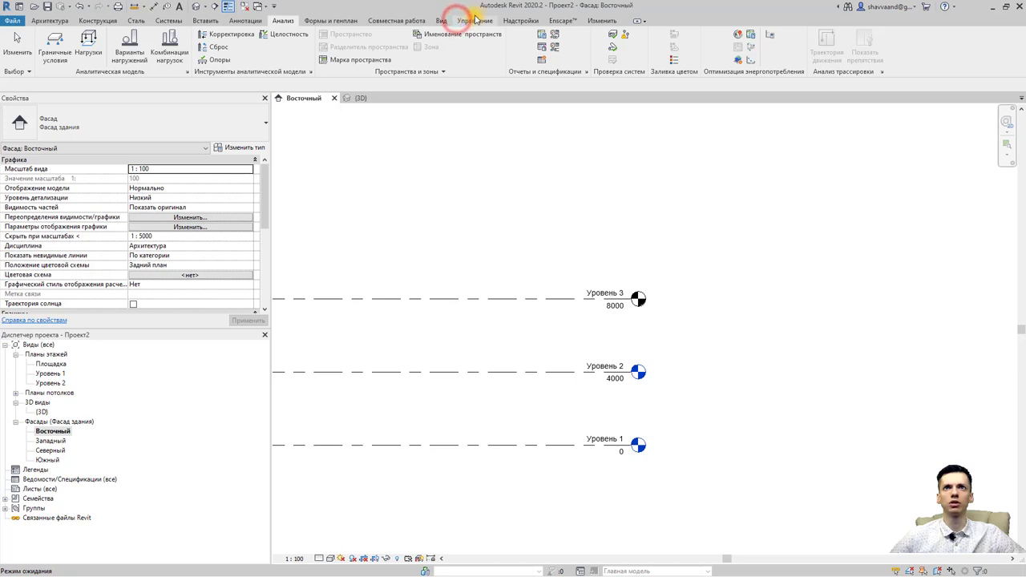
{"action": "left_click", "coordinate": [475, 19]}
{"action": "left_click", "coordinate": [448, 20]}
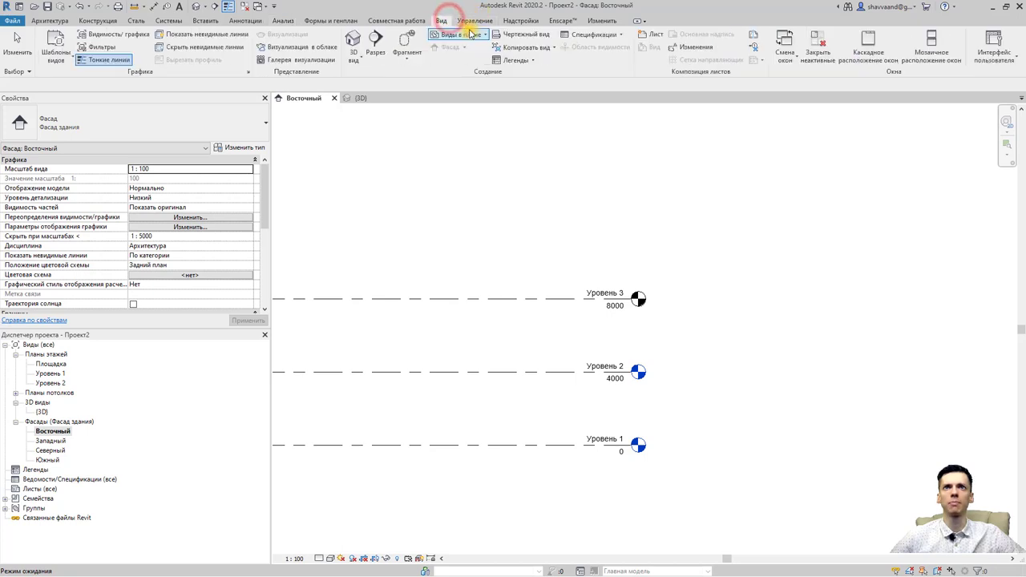
{"action": "left_click", "coordinate": [481, 38]}
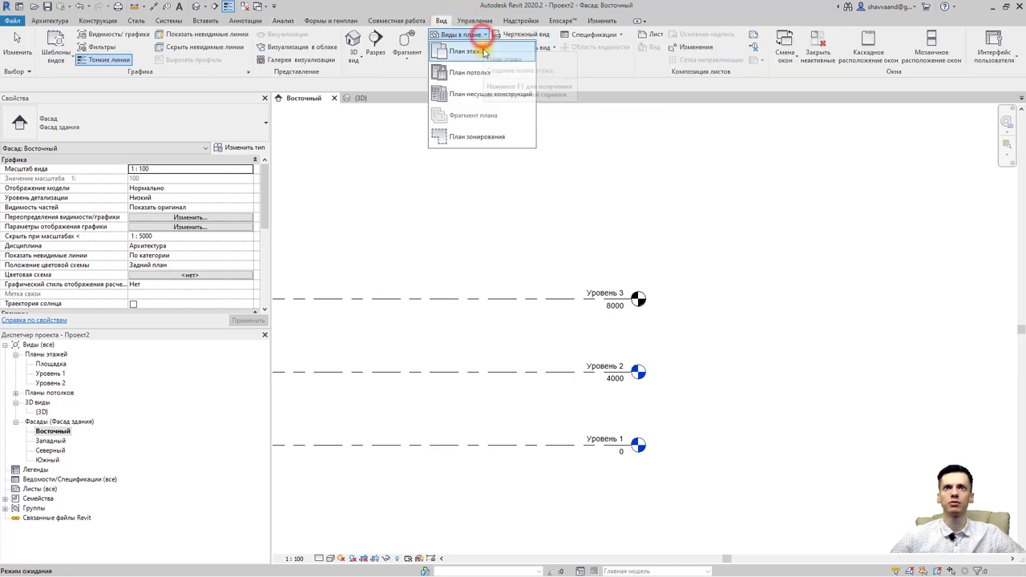
{"action": "left_click", "coordinate": [481, 53]}
{"action": "left_click", "coordinate": [509, 395]}
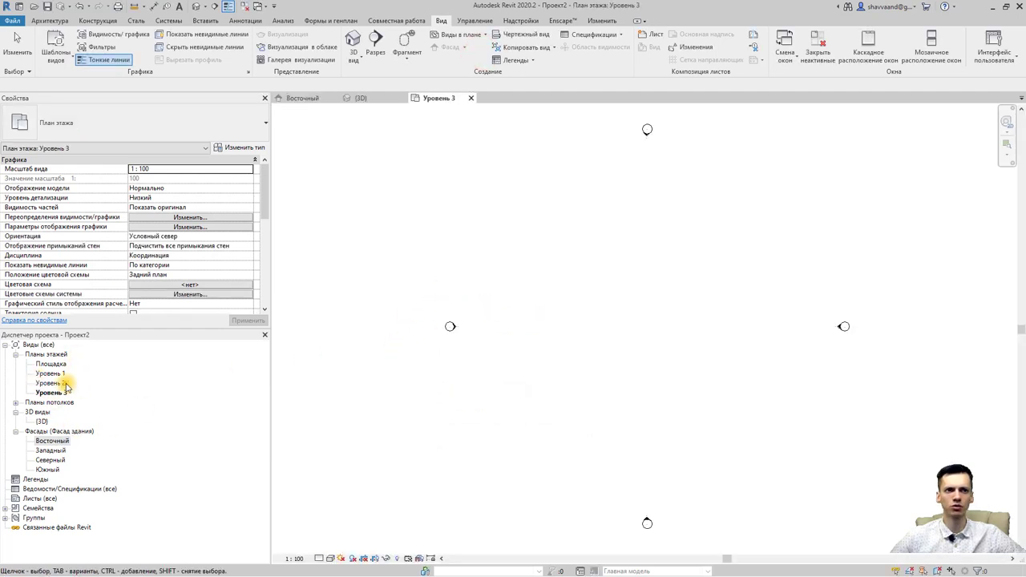
{"action": "double_click", "coordinate": [45, 422]}
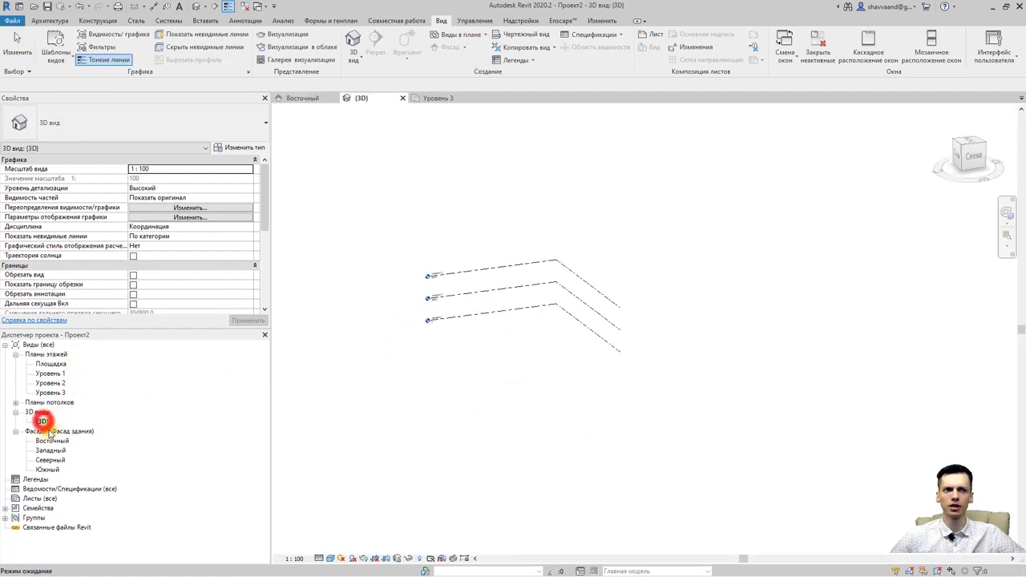
{"action": "double_click", "coordinate": [50, 374]}
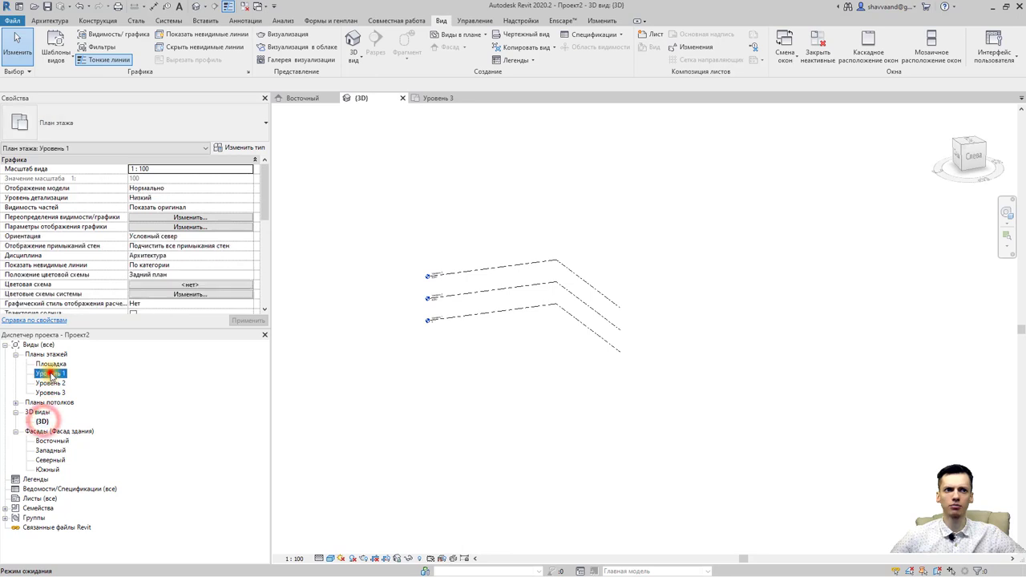
{"action": "left_click", "coordinate": [57, 20]}
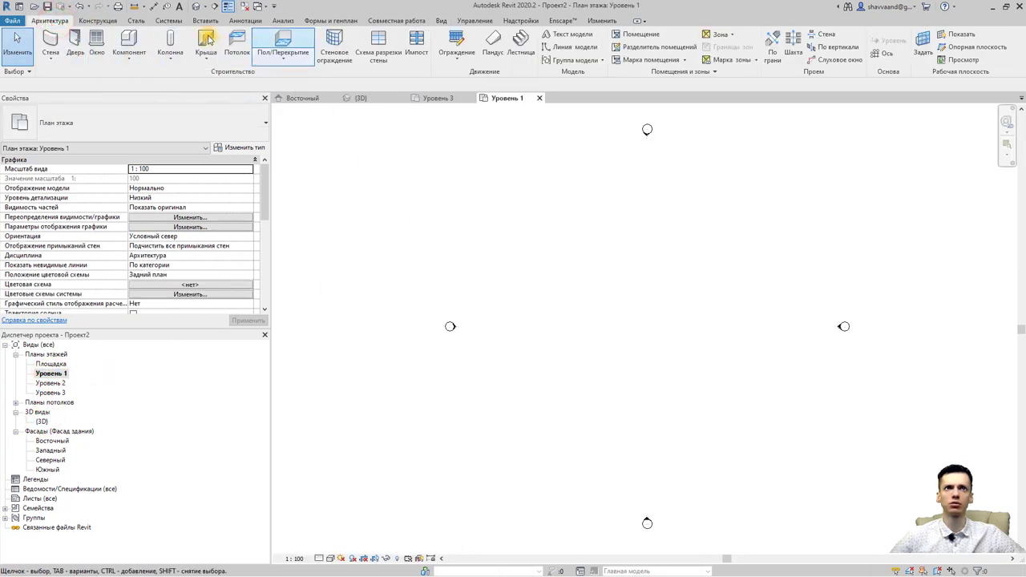
Start a new in-place mass, accept its name, and sketch a rough rectangle on Уровень 1.
{"action": "left_click", "coordinate": [328, 20]}
{"action": "left_click", "coordinate": [137, 48]}
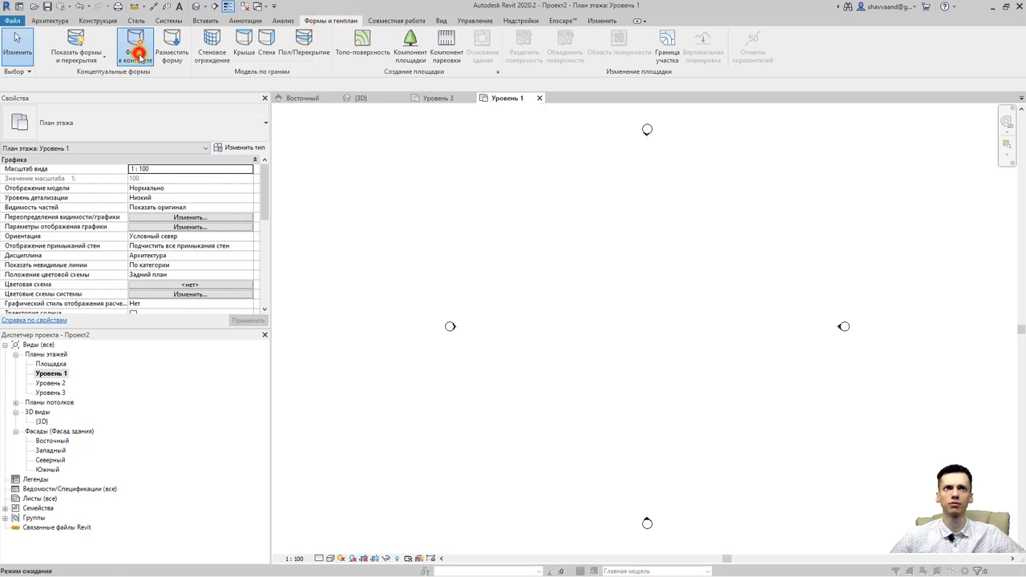
{"action": "left_click", "coordinate": [513, 290]}
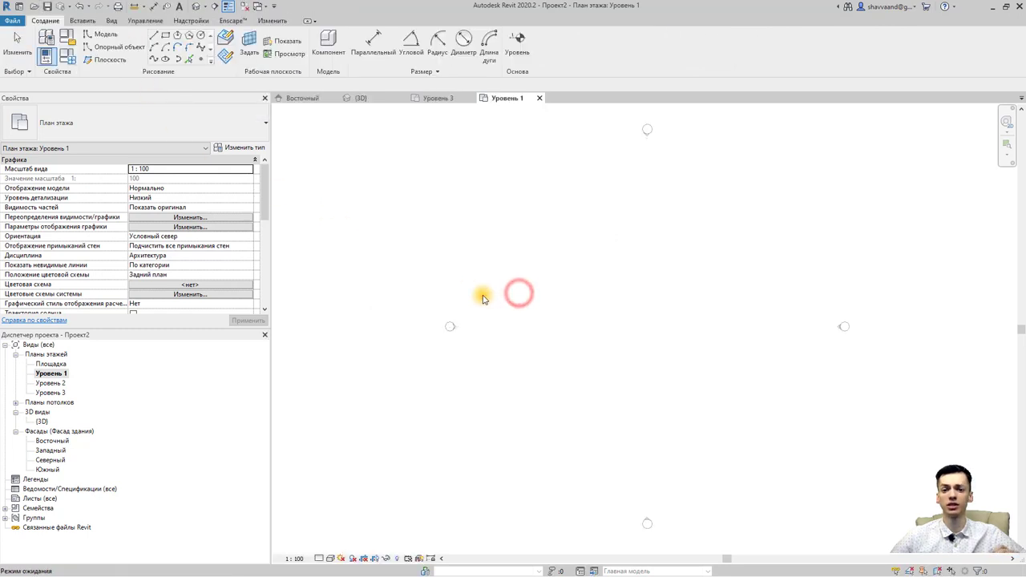
{"action": "left_click", "coordinate": [163, 38]}
{"action": "left_click", "coordinate": [414, 226]}
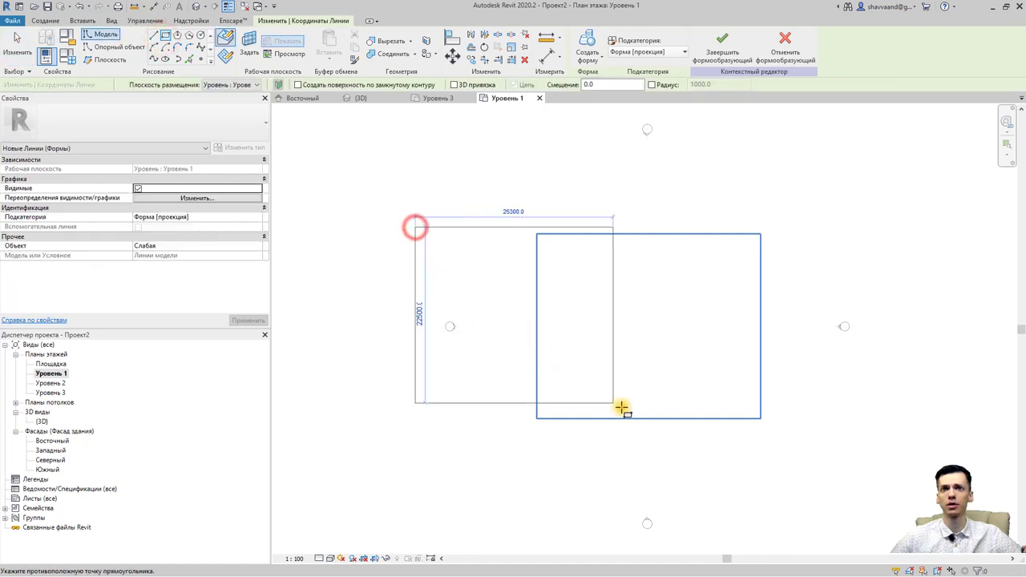
{"action": "left_click", "coordinate": [693, 426]}
{"action": "key", "text": "Escape"}
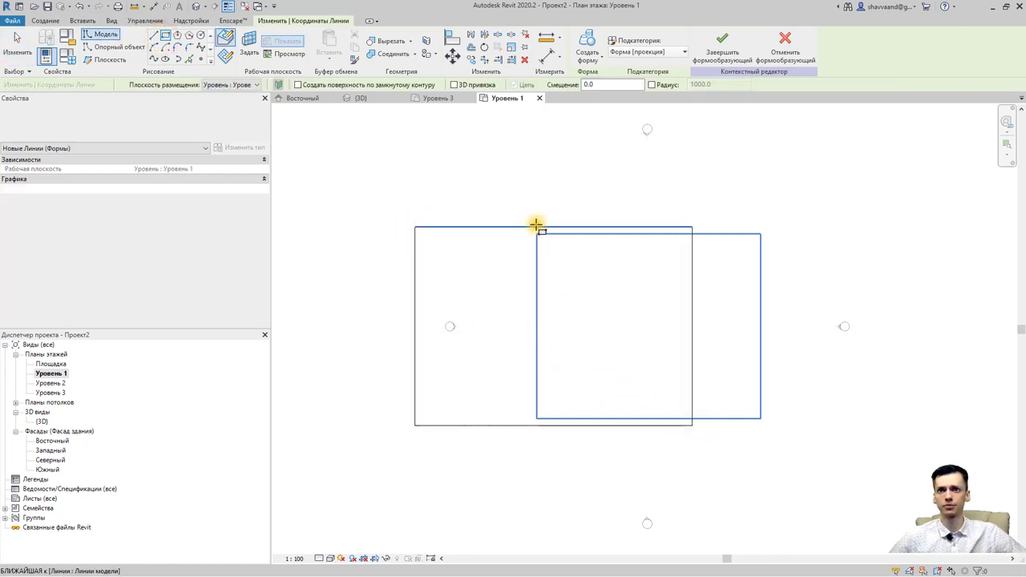
{"action": "key", "text": "Escape"}
Set the rectangle to 12000 by 10000 using its temporary dimensions, then view it in 3D.
{"action": "left_click", "coordinate": [535, 229]}
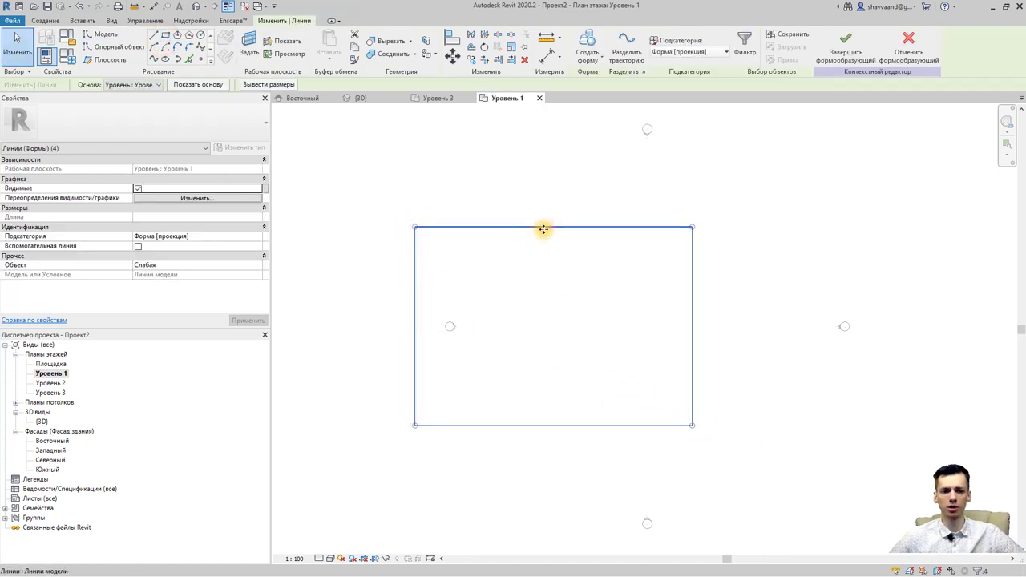
{"action": "left_click", "coordinate": [543, 230]}
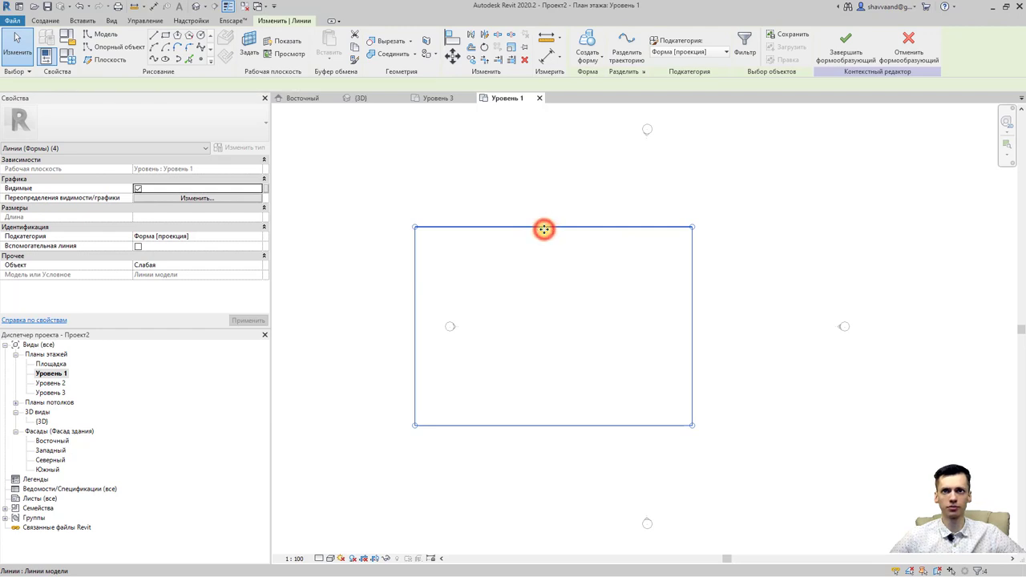
{"action": "left_click", "coordinate": [704, 330]}
{"action": "type", "text": "12000"}
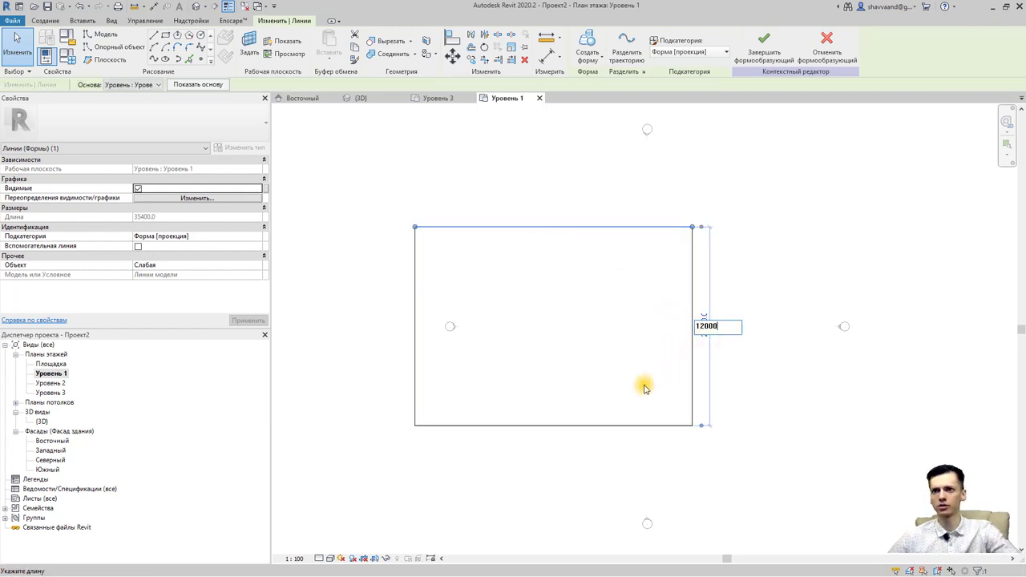
{"action": "left_click", "coordinate": [646, 388]}
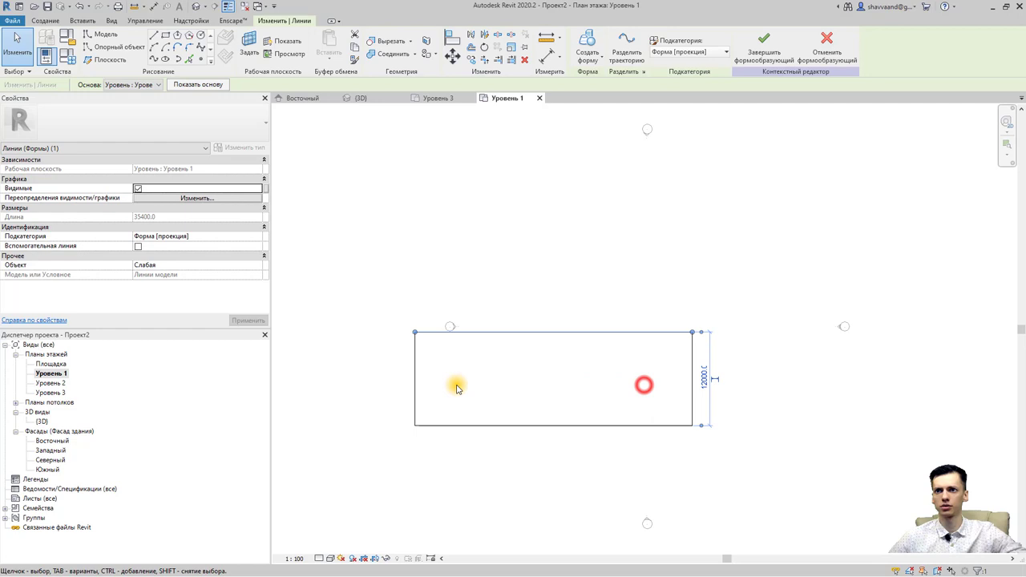
{"action": "left_click", "coordinate": [414, 391]}
{"action": "left_click", "coordinate": [552, 308]}
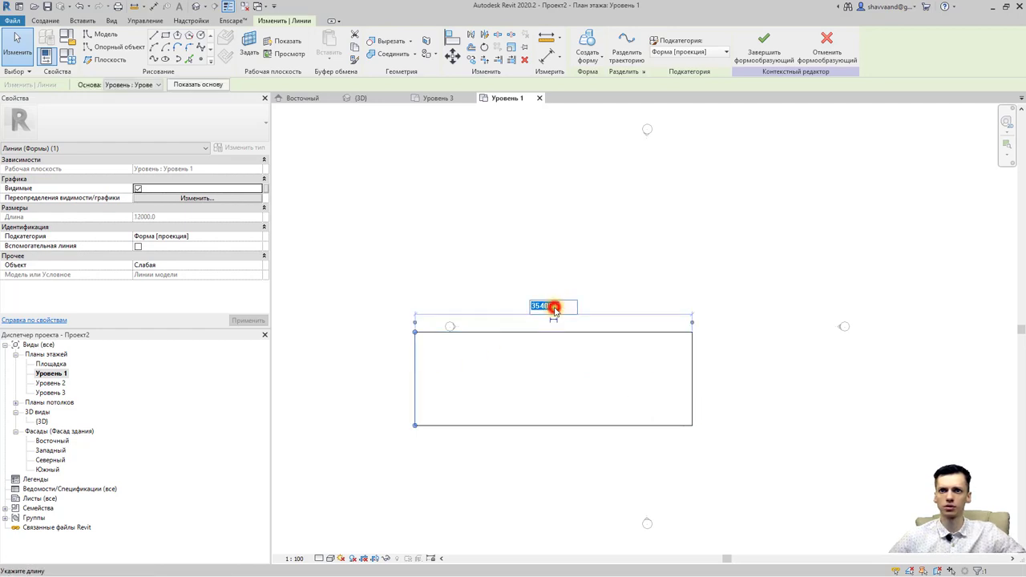
{"action": "type", "text": "100"}
{"action": "key", "text": "Return"}
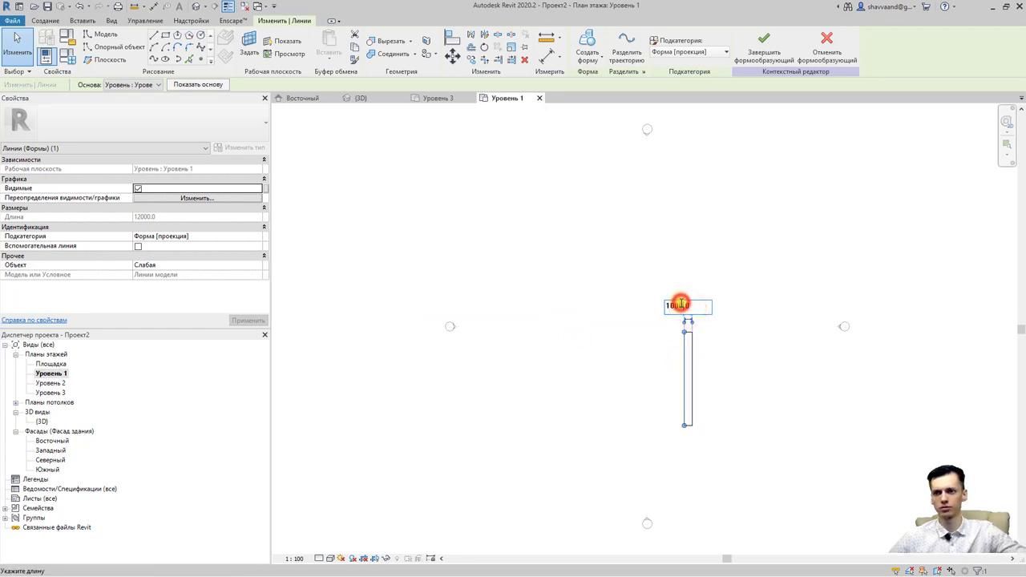
{"action": "key", "text": "Return"}
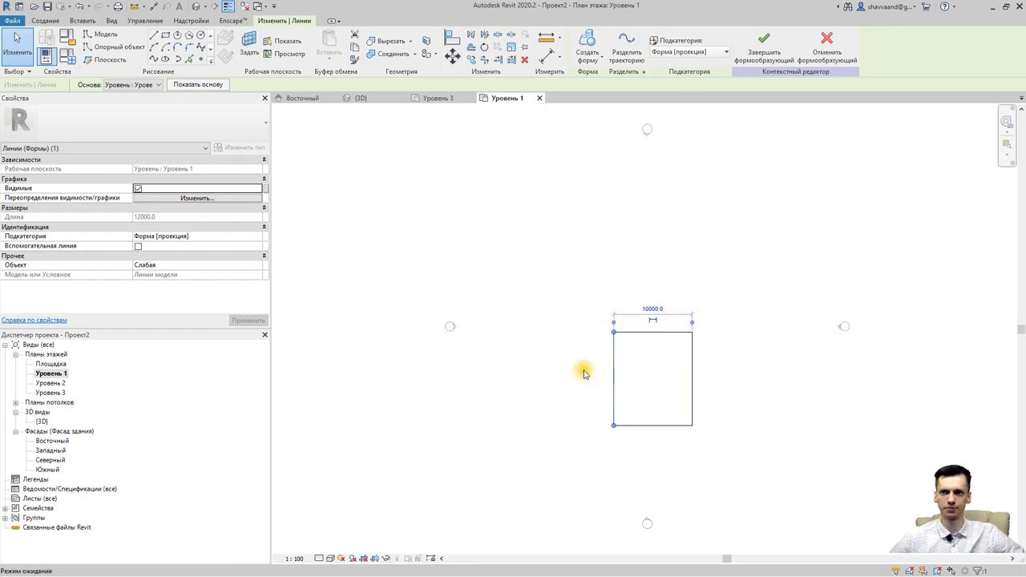
{"action": "left_click", "coordinate": [584, 366]}
{"action": "left_click", "coordinate": [195, 7]}
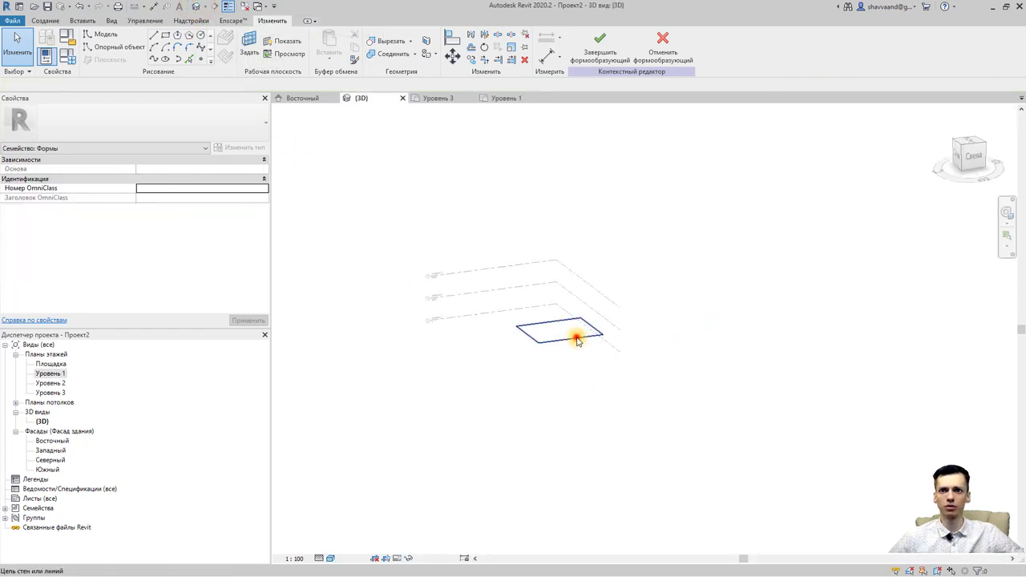
Extrude the rectangle into a Solid Form and raise its top to Уровень 3 at 8000 in the East elevation.
{"action": "left_click", "coordinate": [576, 336]}
{"action": "mouse_move", "coordinate": [584, 339]}
{"action": "middle_mouse_down", "text": "shift"}
{"action": "mouse_move", "coordinate": [606, 332]}
{"action": "mouse_move", "coordinate": [597, 337]}
{"action": "middle_mouse_up", "text": "shift"}
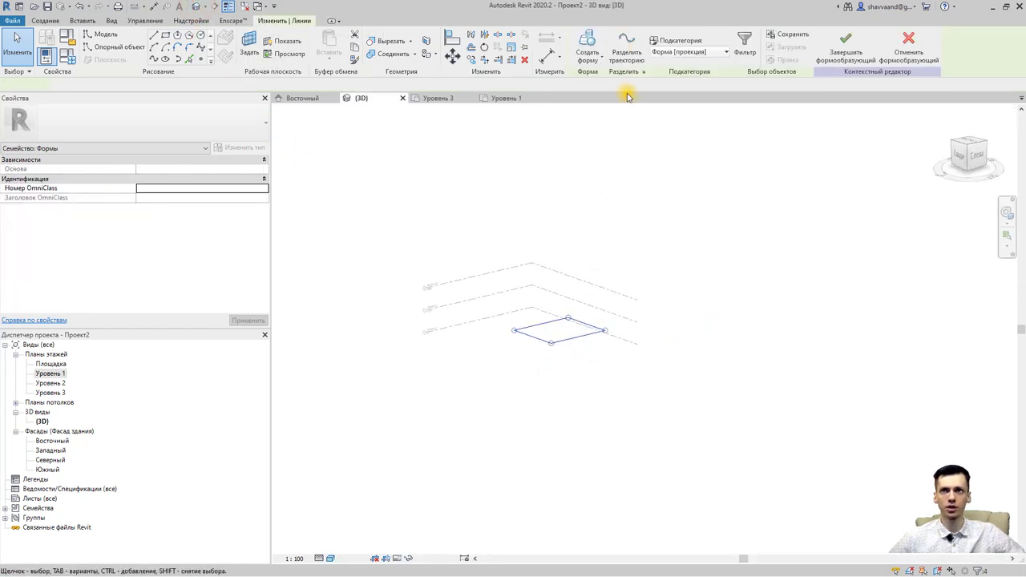
{"action": "left_click", "coordinate": [589, 60]}
{"action": "left_click", "coordinate": [613, 86]}
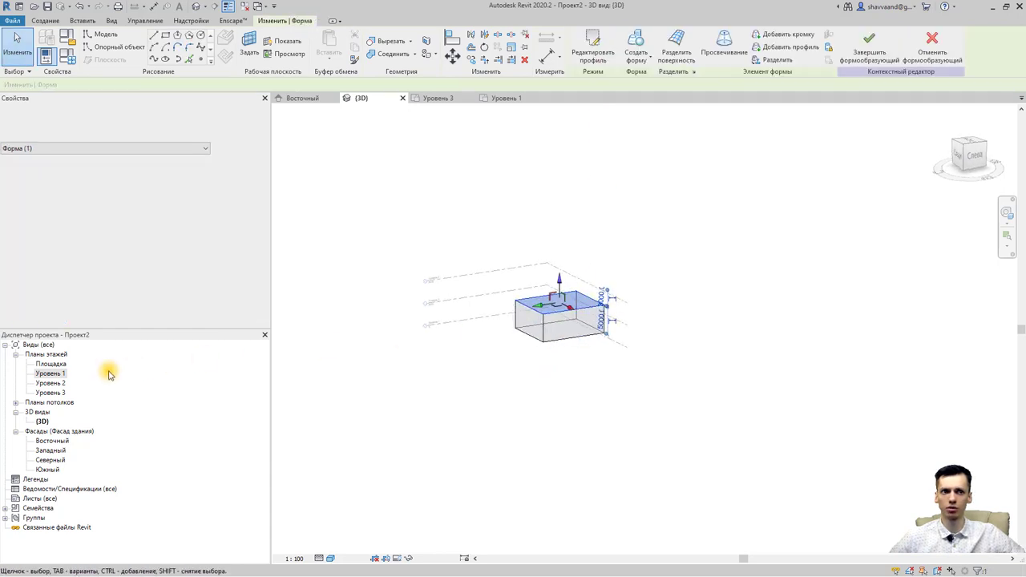
{"action": "double_click", "coordinate": [40, 443]}
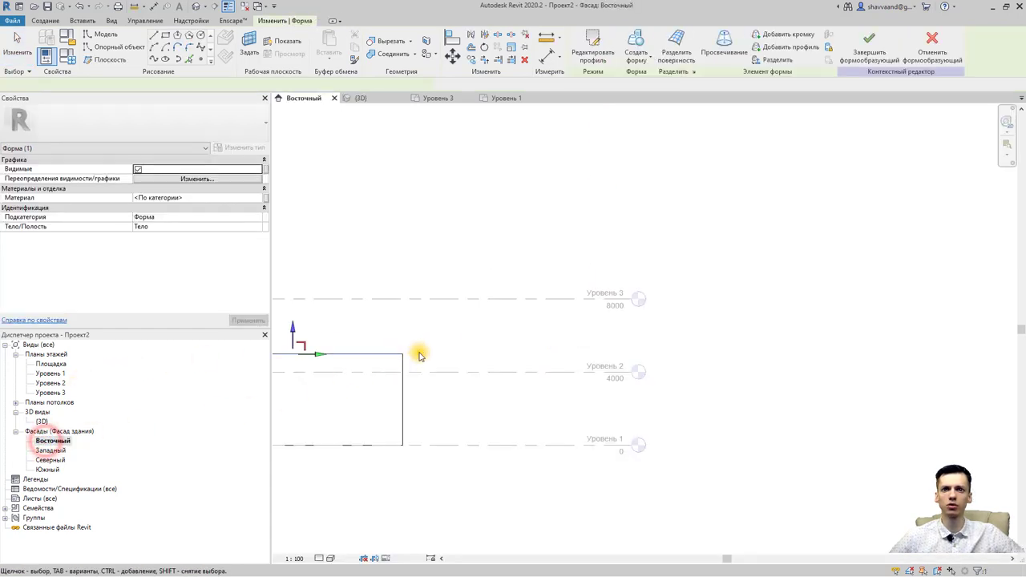
{"action": "left_click_drag", "start_coordinate": [553, 315], "coordinate": [557, 267]}
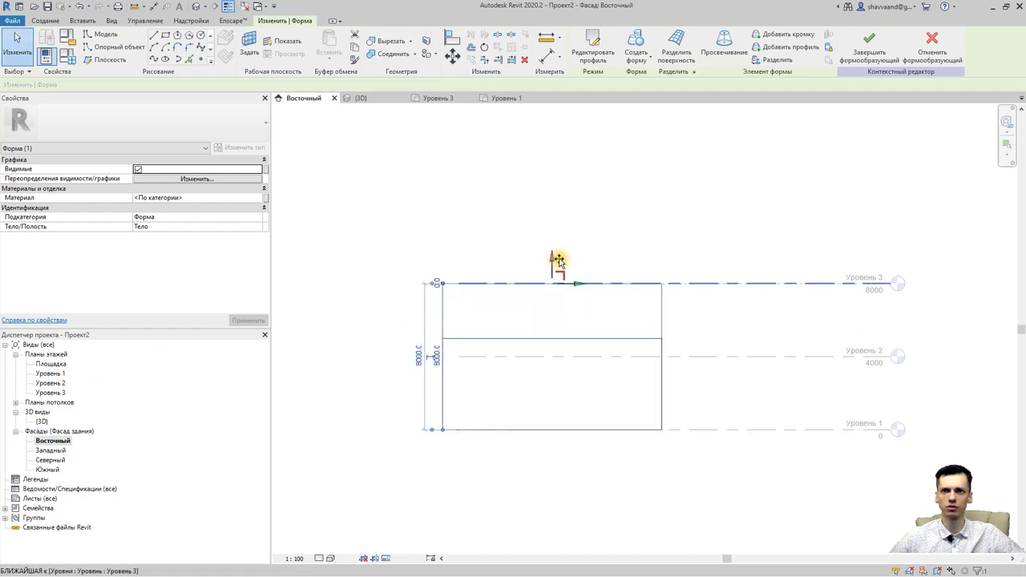
{"action": "left_click", "coordinate": [199, 7]}
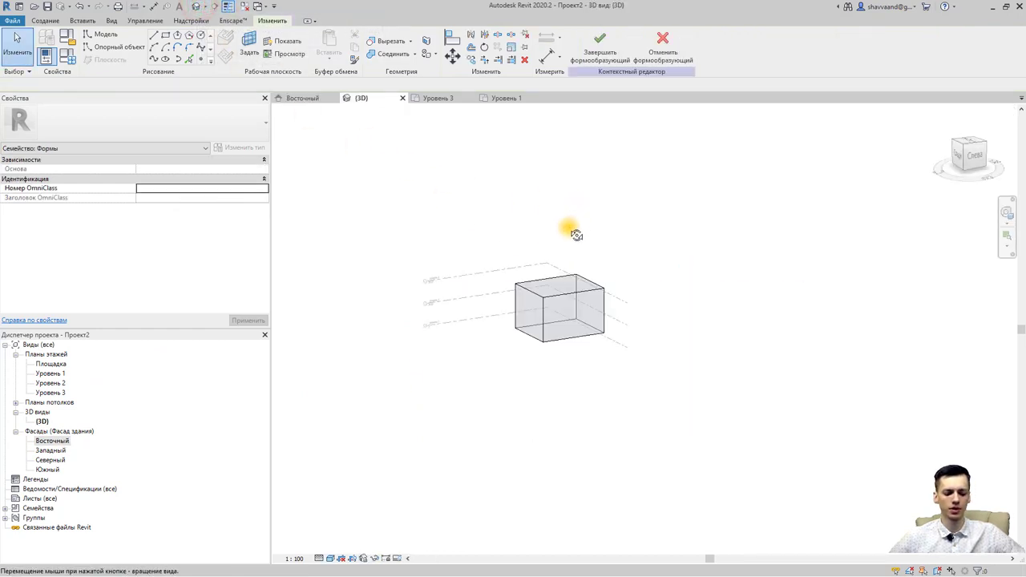
{"action": "middle_click_drag", "start_coordinate": [572, 229], "coordinate": [535, 274], "text": "shift"}
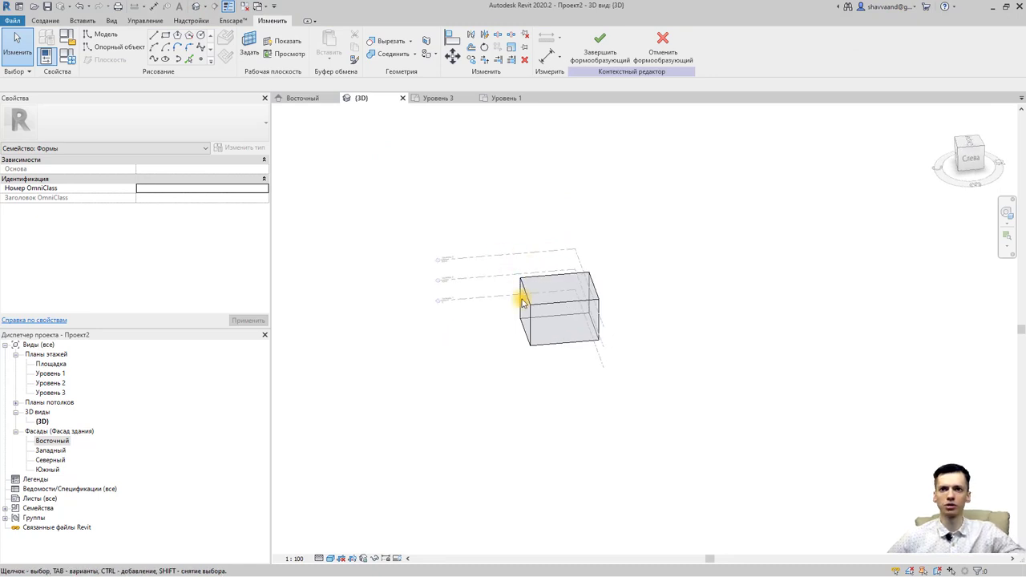
{"action": "scroll", "coordinate": [522, 295], "scroll_direction": "up", "scroll_amount": 2}
{"action": "scroll", "coordinate": [522, 295], "scroll_direction": "up", "scroll_amount": 2}
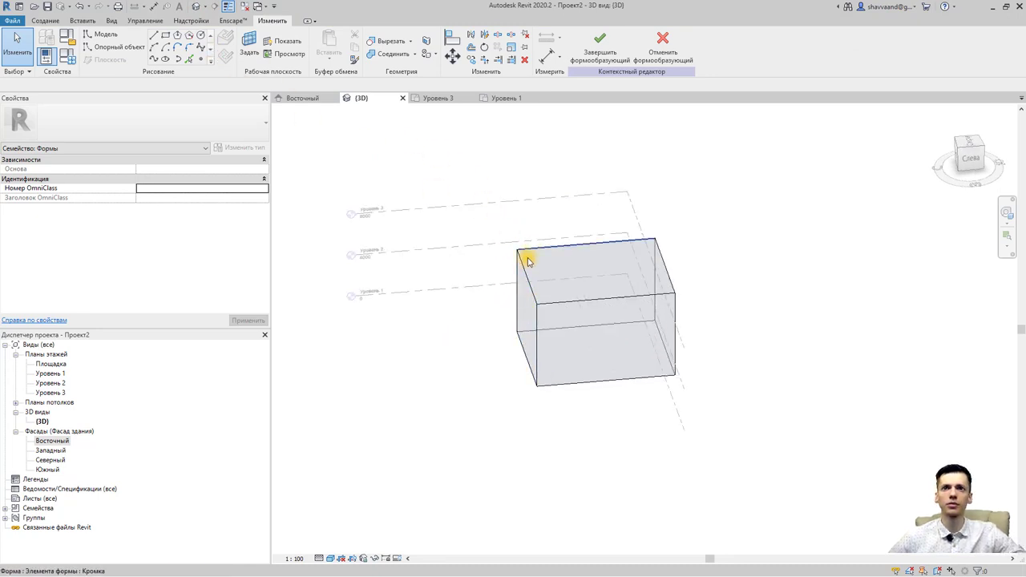
Select the box mass and add a profile loop around it at mid-height.
{"action": "left_click", "coordinate": [528, 290]}
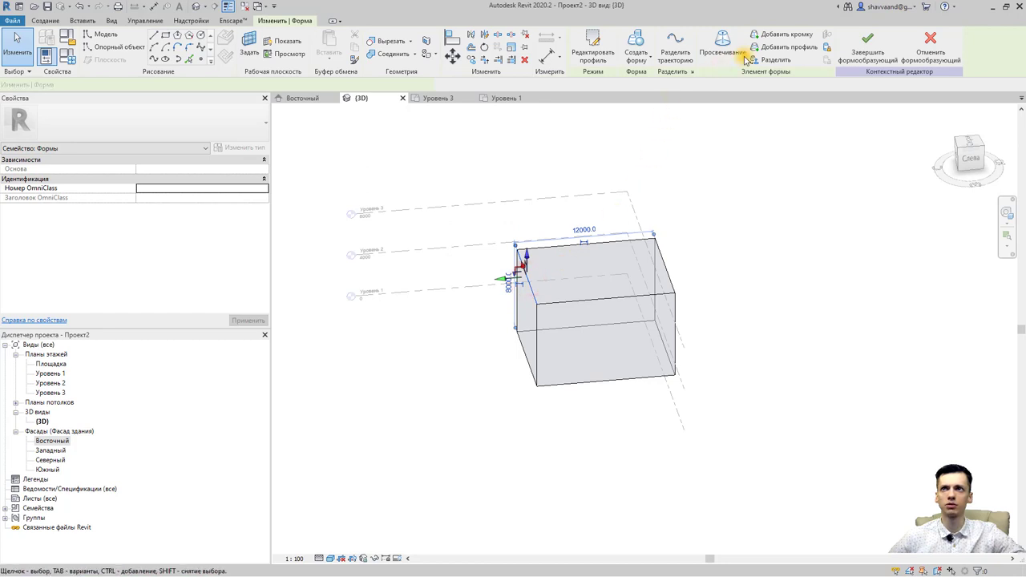
{"action": "left_click", "coordinate": [799, 51]}
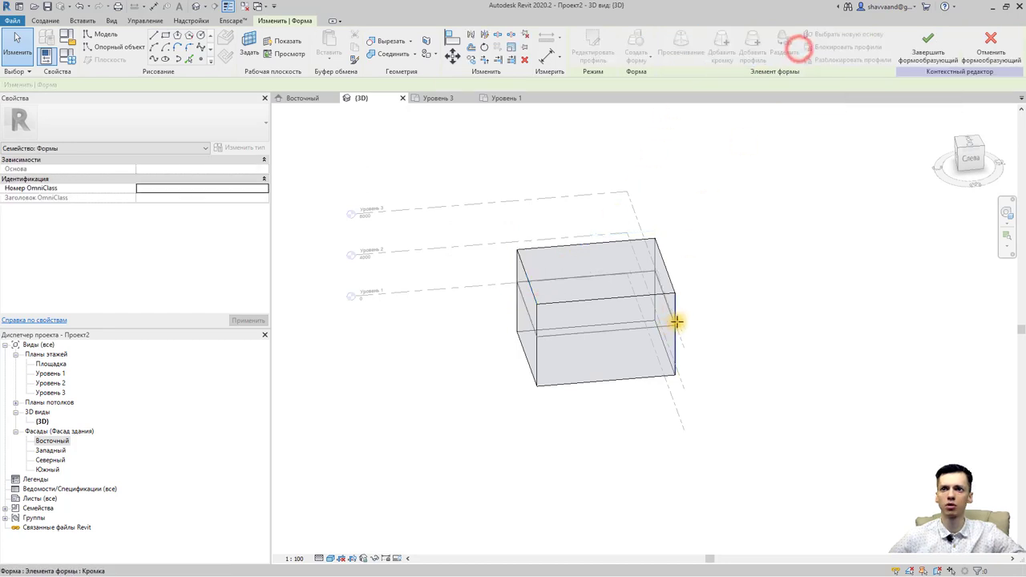
{"action": "left_click", "coordinate": [613, 324]}
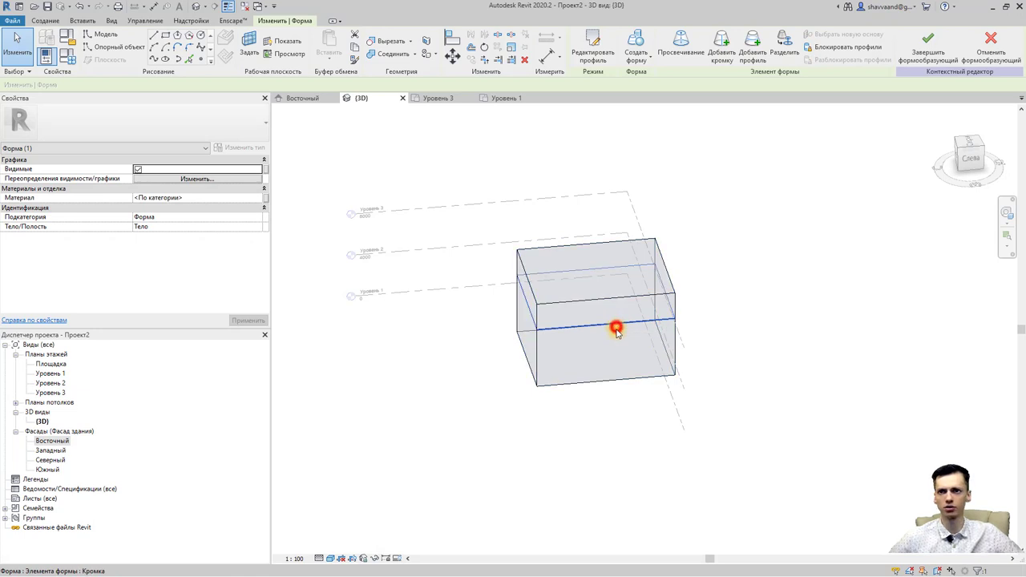
{"action": "left_click", "coordinate": [616, 329]}
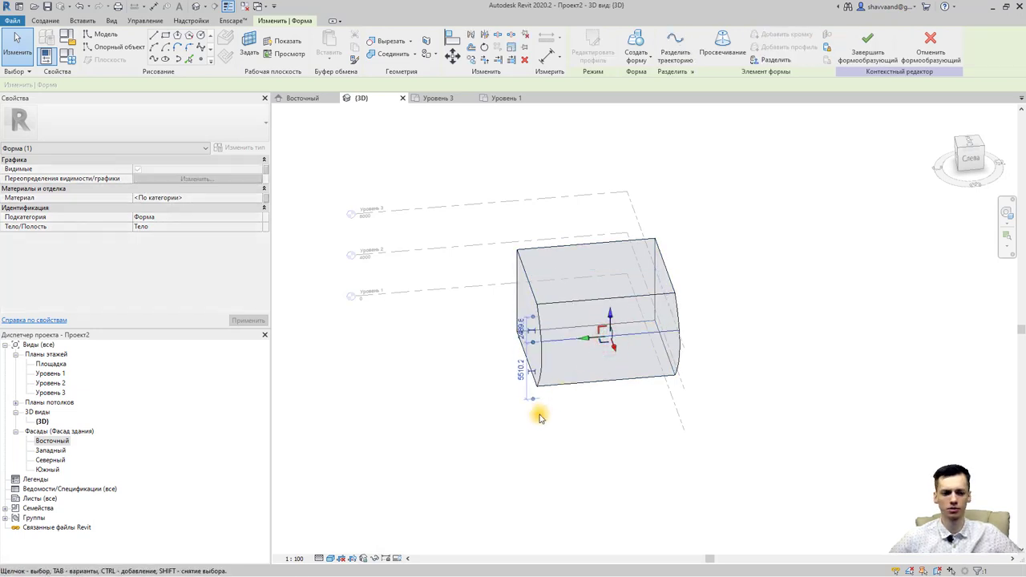
{"action": "middle_click_drag", "start_coordinate": [600, 393], "coordinate": [614, 389], "text": "shift"}
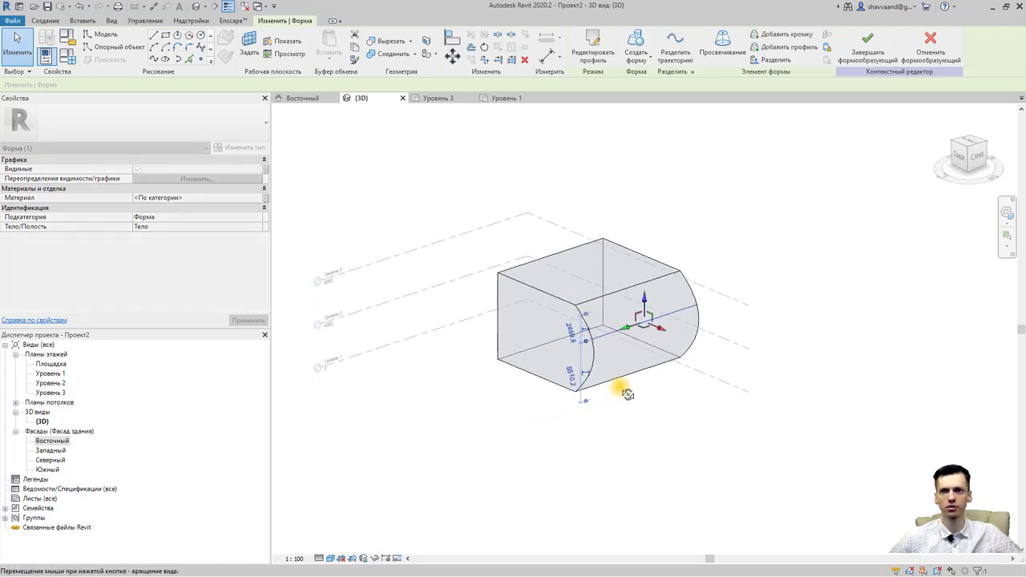
{"action": "left_click", "coordinate": [777, 50]}
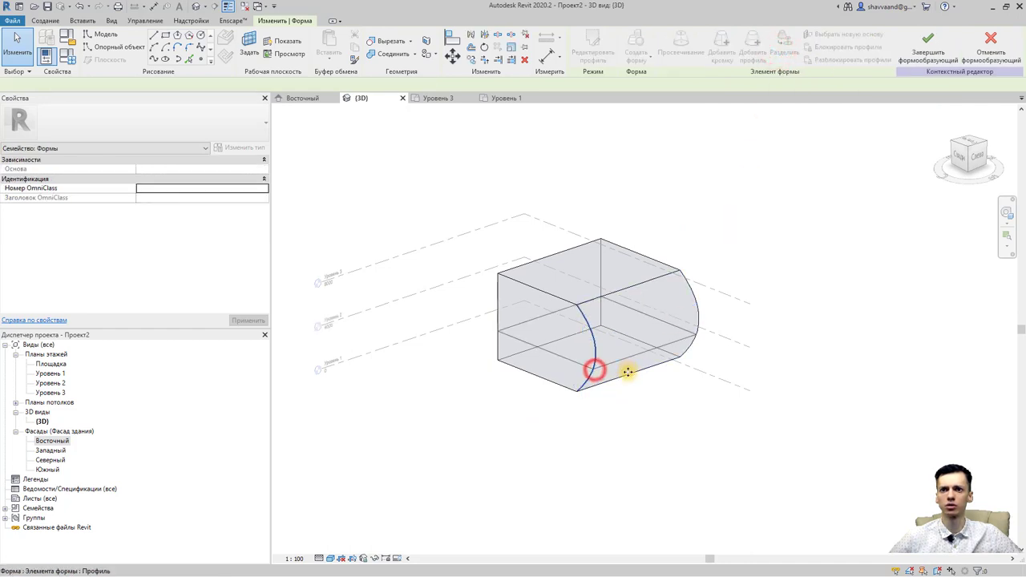
{"action": "key", "text": "Escape"}
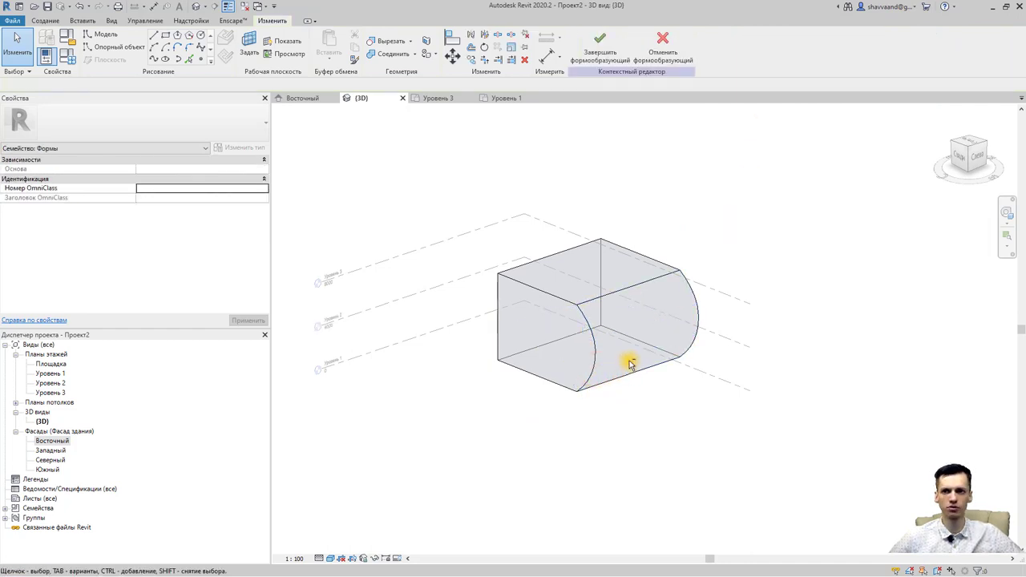
Drag the lower front edge down into an S-curved face, then finish the in-place mass.
{"action": "left_click", "coordinate": [630, 357]}
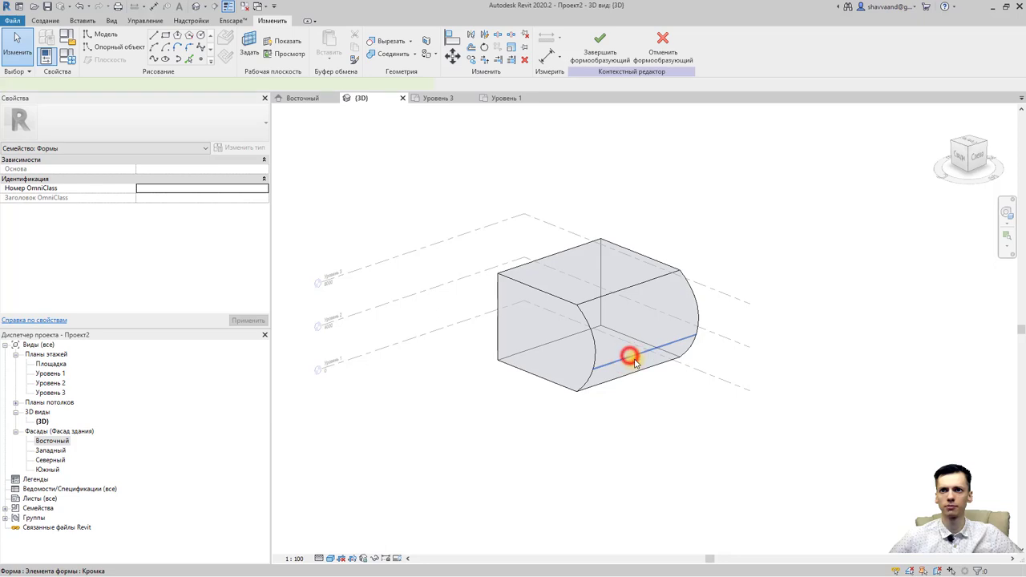
{"action": "left_click_drag", "start_coordinate": [647, 351], "coordinate": [637, 414]}
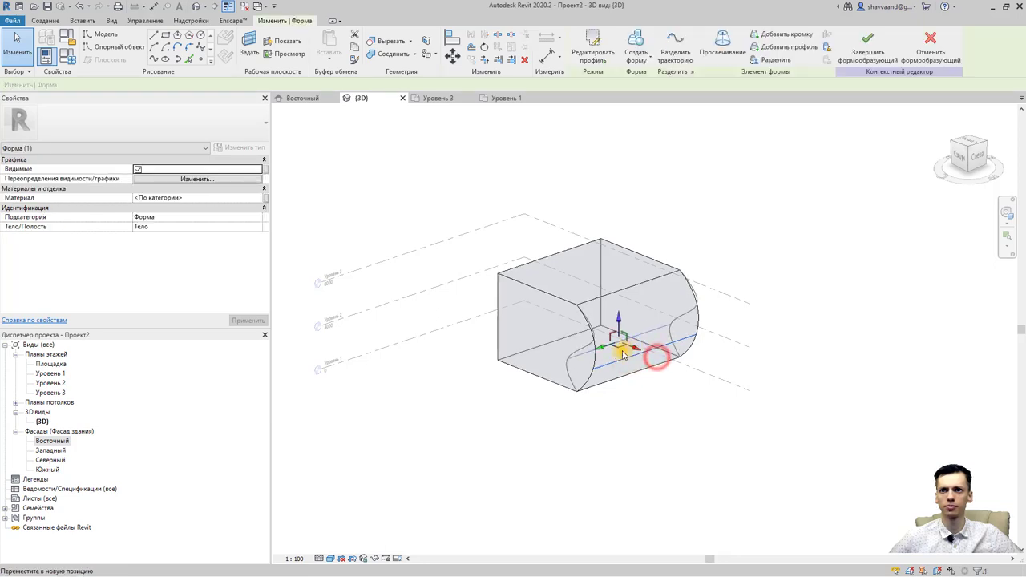
{"action": "left_click", "coordinate": [637, 414]}
{"action": "middle_click_drag", "start_coordinate": [637, 415], "coordinate": [497, 424], "text": "shift"}
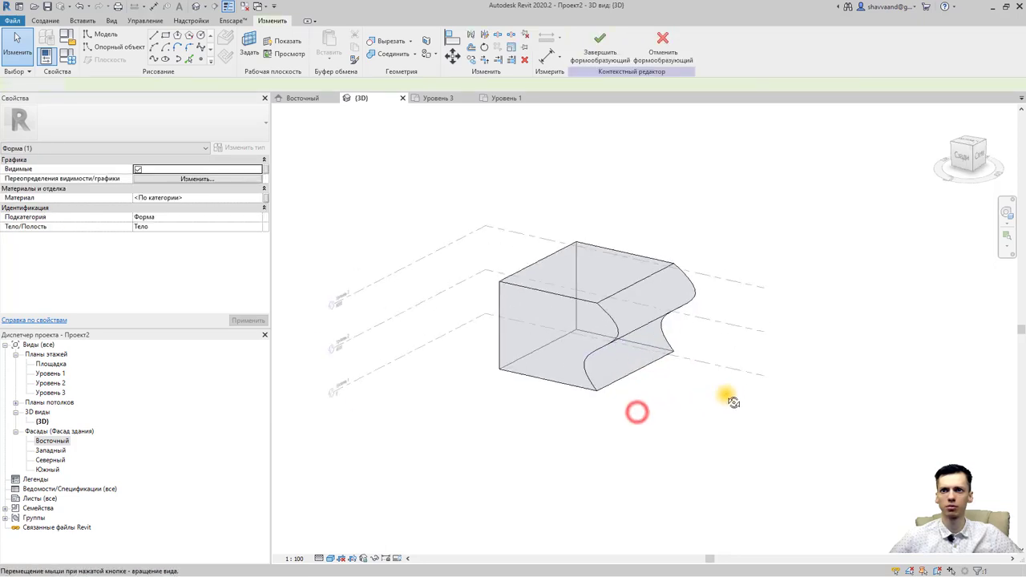
{"action": "middle_click_drag", "start_coordinate": [497, 424], "coordinate": [513, 431], "text": "shift"}
{"action": "left_click", "coordinate": [510, 418]}
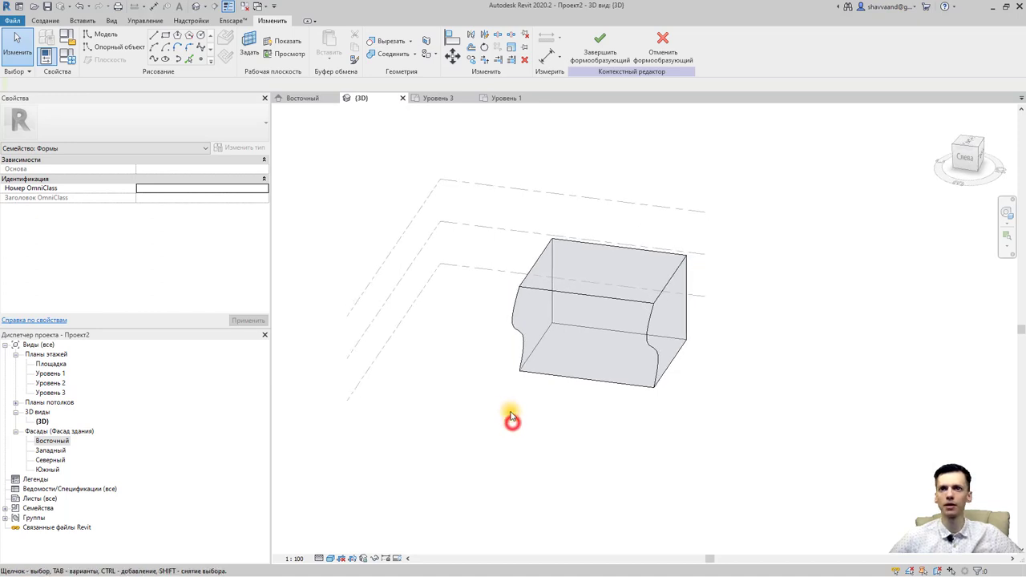
{"action": "left_click", "coordinate": [592, 48]}
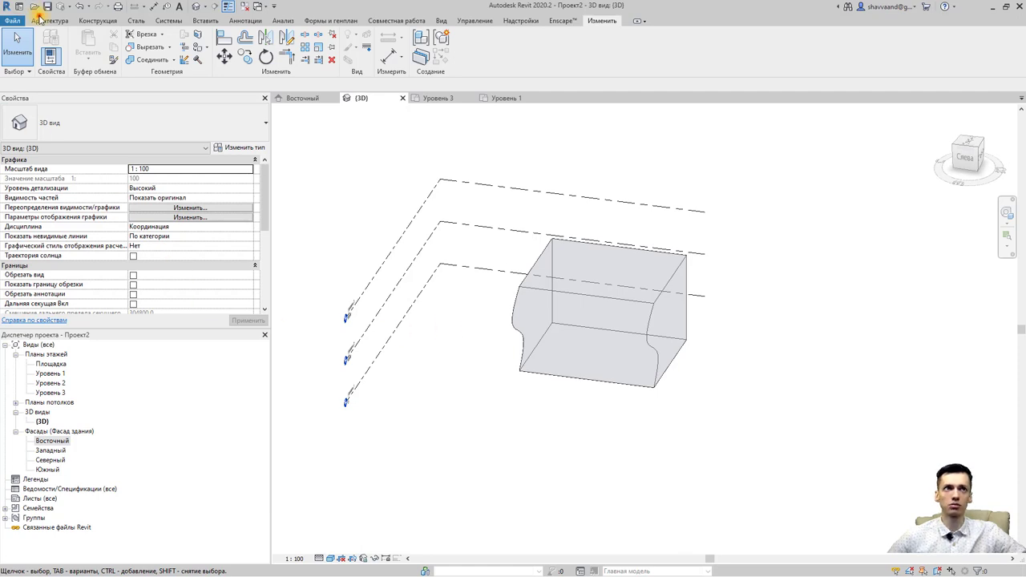
Place a Типовой - Кладка 225мм brick wall on the mass's right face with Wall by Face.
{"action": "left_click", "coordinate": [39, 17]}
{"action": "left_click", "coordinate": [50, 56]}
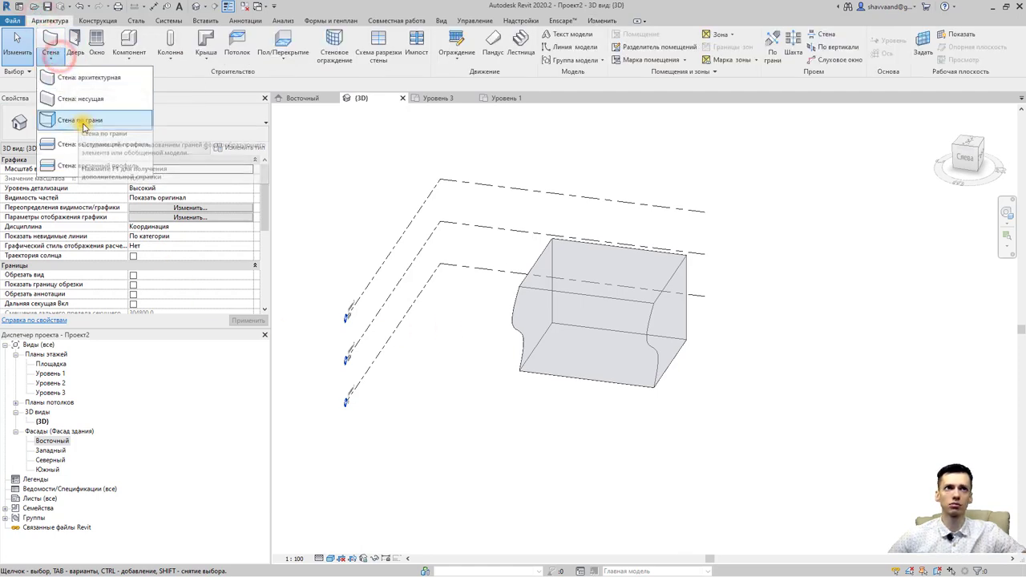
{"action": "left_click", "coordinate": [88, 121]}
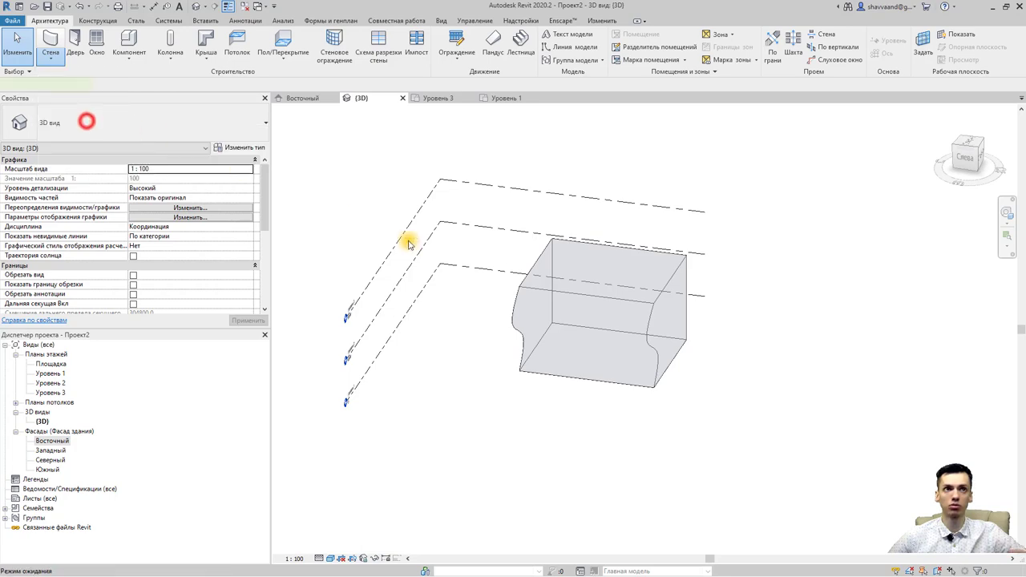
{"action": "left_click", "coordinate": [677, 354]}
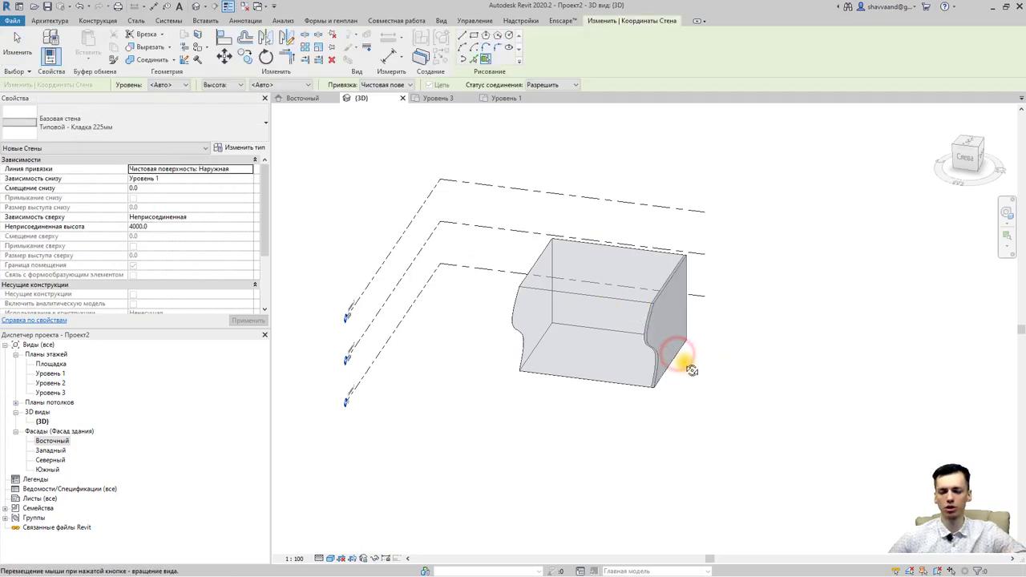
{"action": "middle_click_drag", "start_coordinate": [676, 343], "coordinate": [600, 403], "text": "shift"}
{"action": "mouse_move", "coordinate": [674, 394]}
{"action": "middle_mouse_down", "text": "shift"}
{"action": "mouse_move", "coordinate": [481, 408]}
{"action": "mouse_move", "coordinate": [609, 405]}
{"action": "mouse_move", "coordinate": [537, 372]}
{"action": "mouse_move", "coordinate": [385, 332]}
{"action": "middle_mouse_up", "text": "shift"}
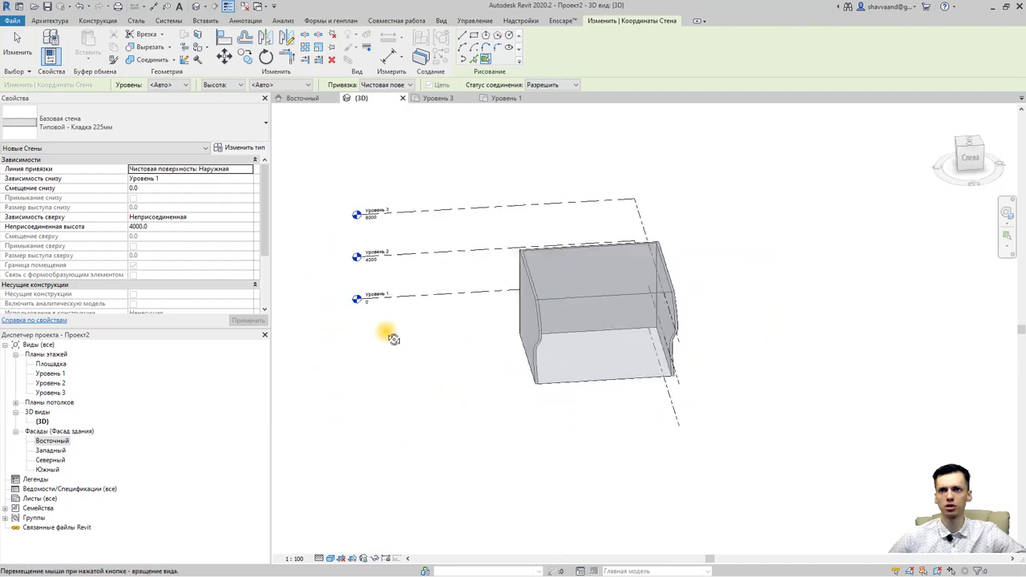
{"action": "left_click", "coordinate": [48, 21]}
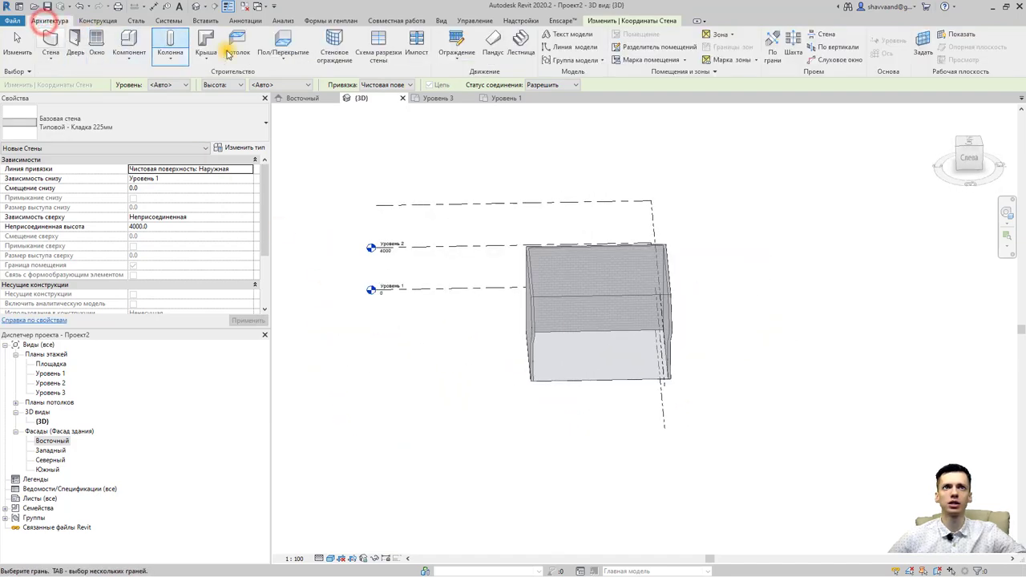
Create a 500x500 curtain system on the mass's lower curved face and its top face.
{"action": "left_click", "coordinate": [335, 47]}
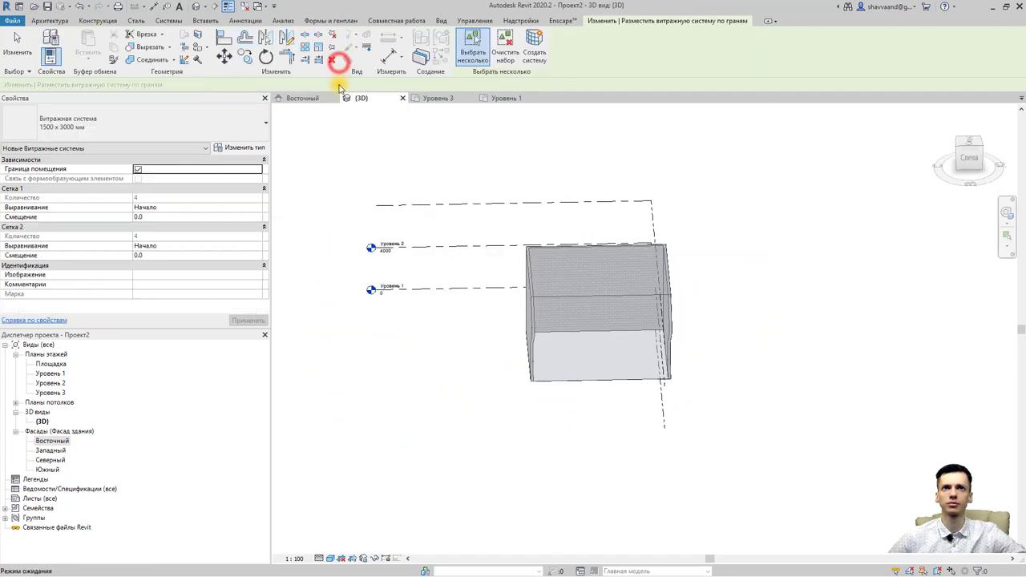
{"action": "left_click", "coordinate": [194, 126]}
{"action": "left_click", "coordinate": [64, 173]}
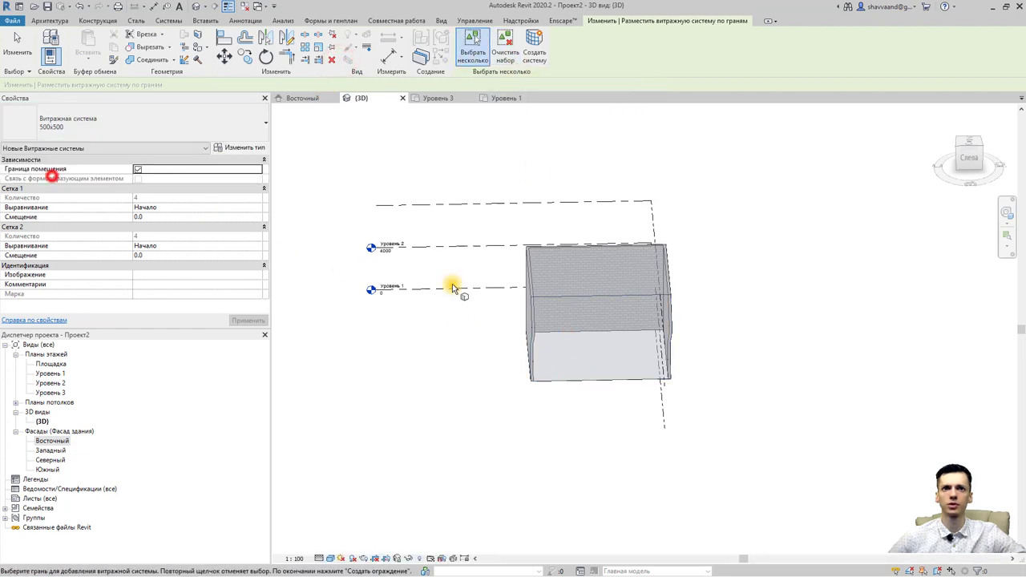
{"action": "left_click", "coordinate": [575, 386]}
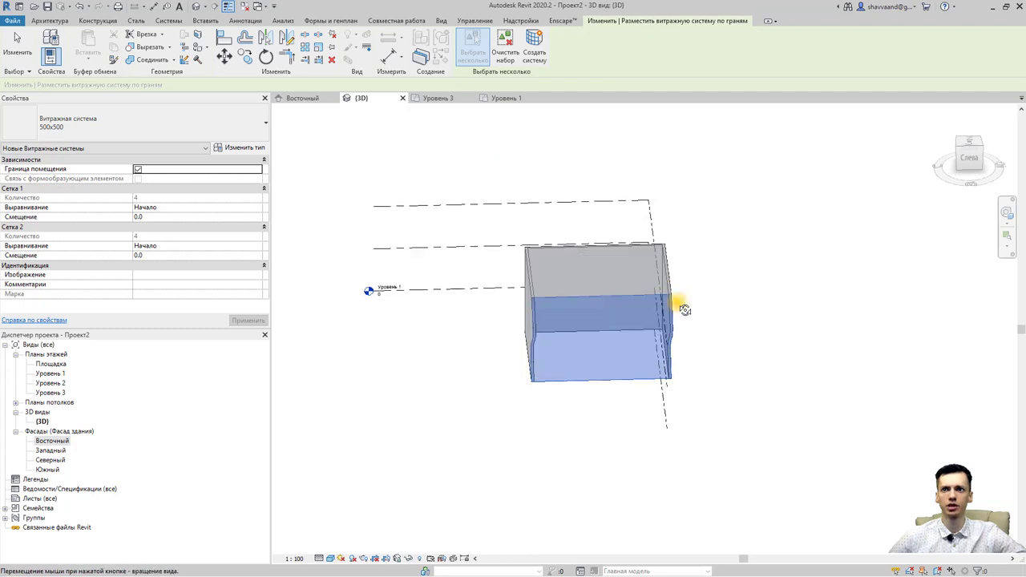
{"action": "middle_click_drag", "start_coordinate": [680, 299], "coordinate": [653, 267], "text": "shift"}
{"action": "left_click", "coordinate": [653, 256]}
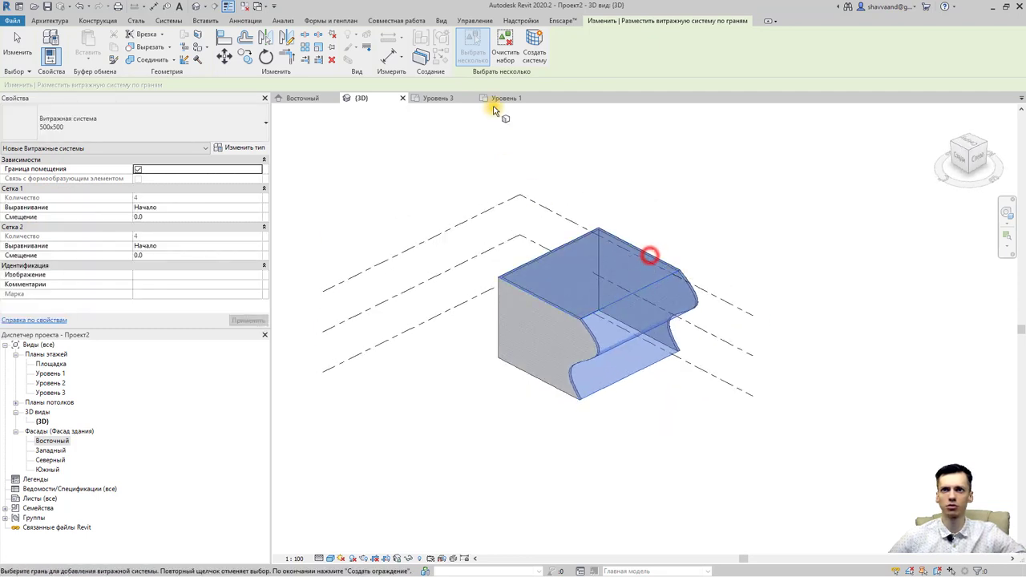
{"action": "left_click", "coordinate": [535, 46]}
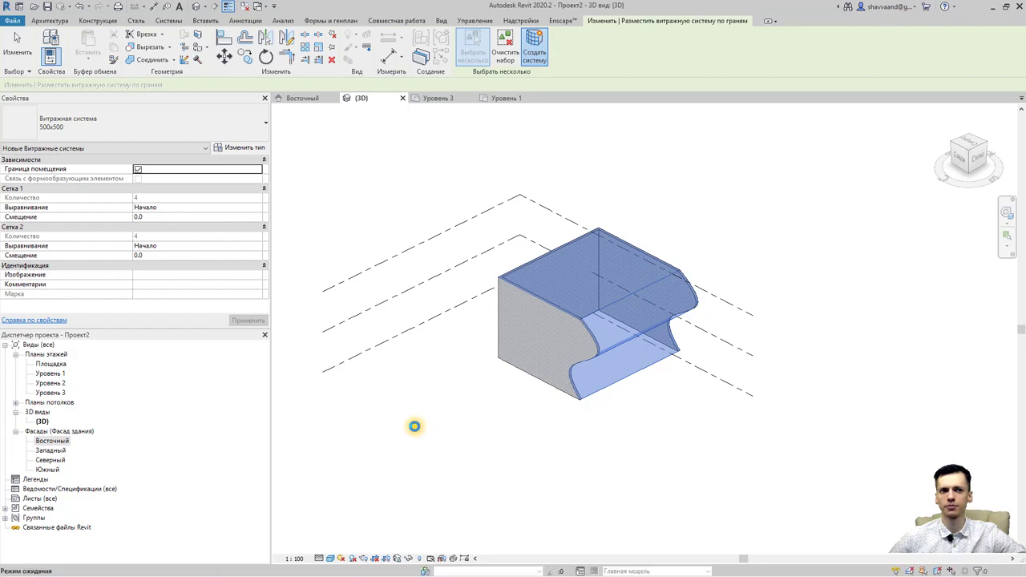
{"action": "mouse_move", "coordinate": [503, 418]}
{"action": "middle_mouse_down", "text": "shift"}
{"action": "mouse_move", "coordinate": [355, 412]}
{"action": "mouse_move", "coordinate": [474, 408]}
{"action": "mouse_move", "coordinate": [498, 466]}
{"action": "mouse_move", "coordinate": [522, 422]}
{"action": "mouse_move", "coordinate": [433, 489]}
{"action": "middle_mouse_up", "text": "shift"}
{"action": "scroll", "coordinate": [481, 410], "scroll_direction": "up", "scroll_amount": 5}
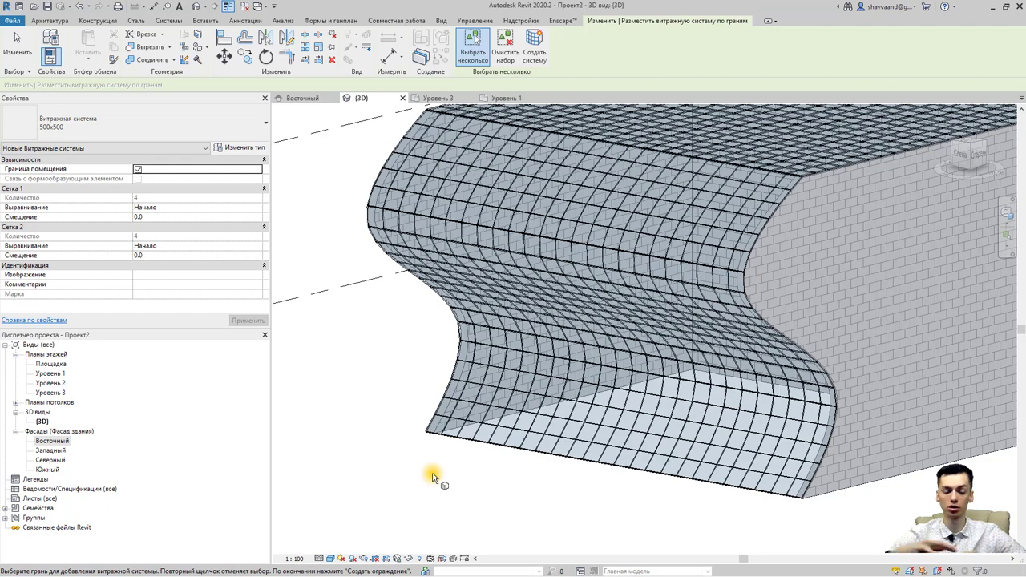
Select the new curtain system, then crossing-select the entire model.
{"action": "key", "text": "Escape"}
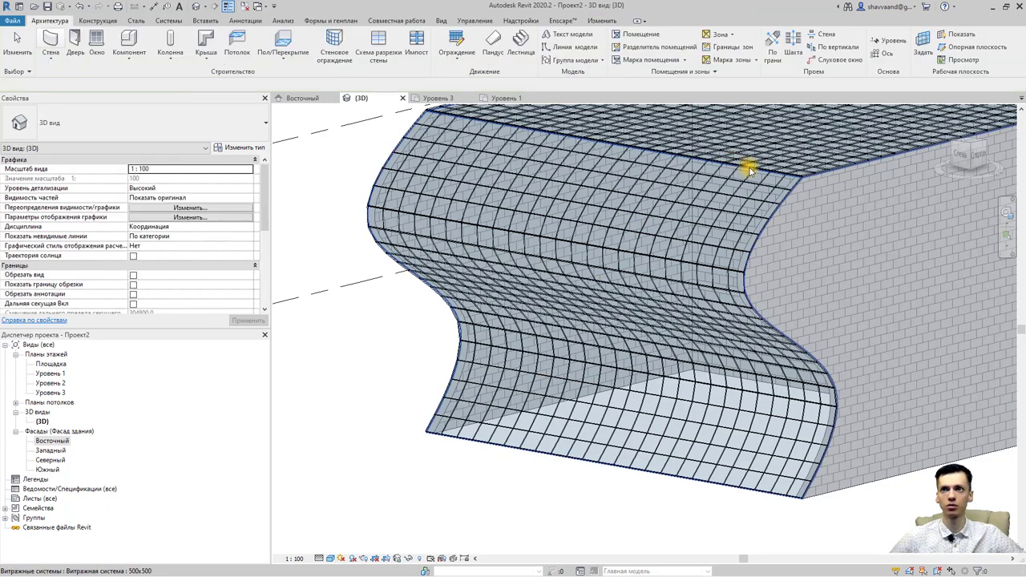
{"action": "left_click", "coordinate": [750, 164]}
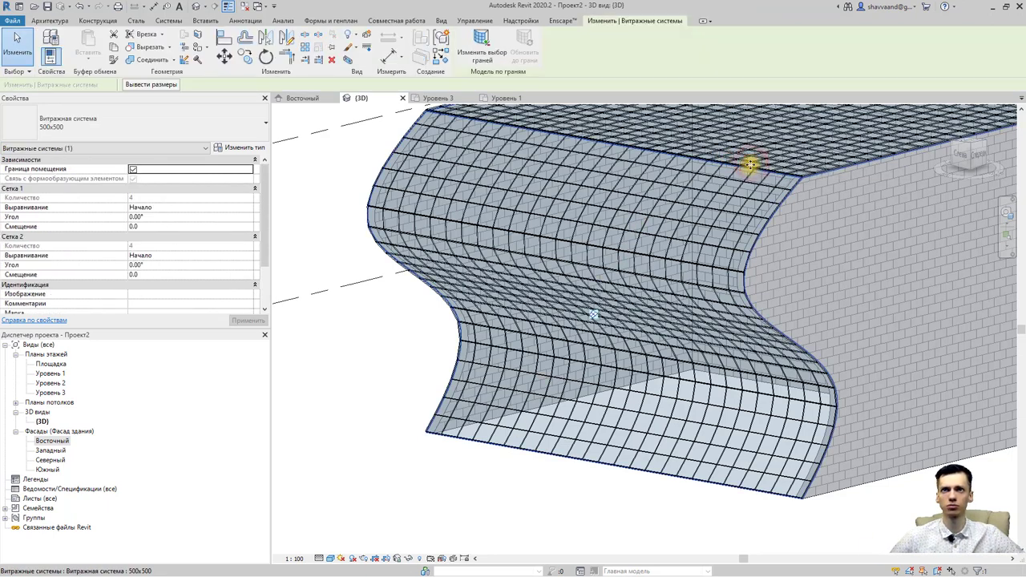
{"action": "scroll", "coordinate": [668, 216], "scroll_direction": "down", "scroll_amount": 3}
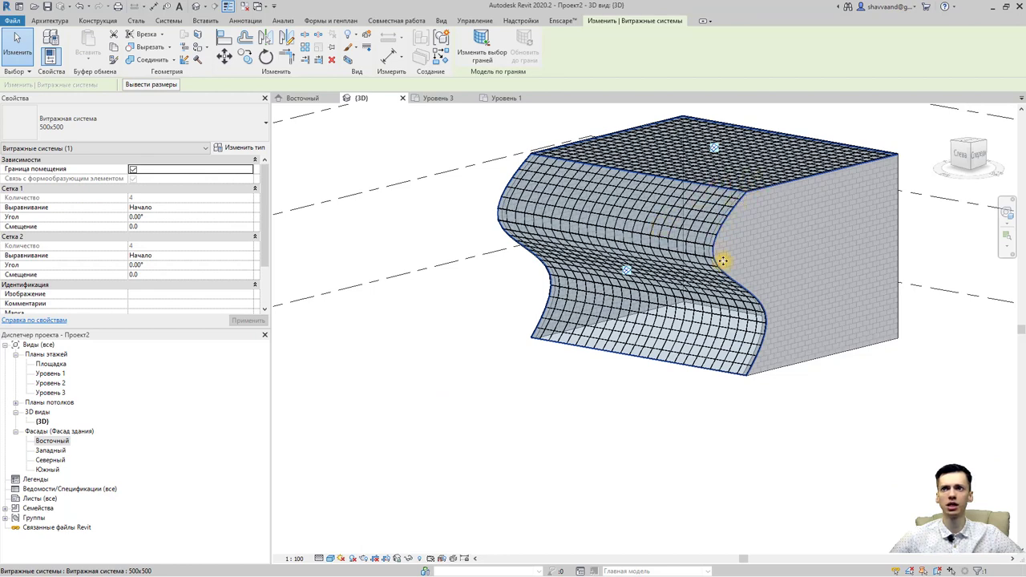
{"action": "scroll", "coordinate": [723, 261], "scroll_direction": "down", "scroll_amount": 2}
{"action": "left_click_drag", "start_coordinate": [791, 394], "coordinate": [660, 177]}
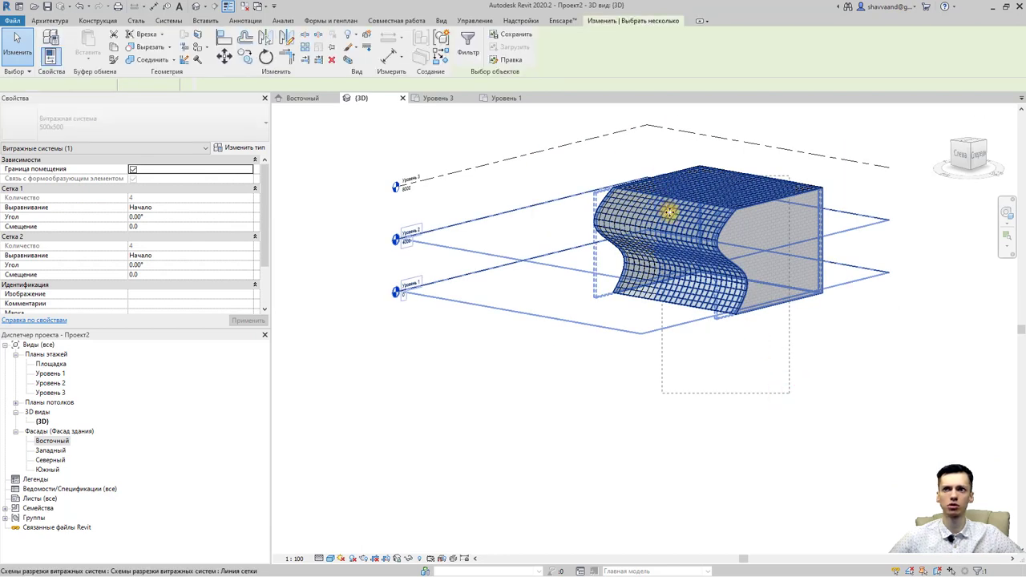
Filter the selection down to only the Формы category.
{"action": "left_click", "coordinate": [472, 46]}
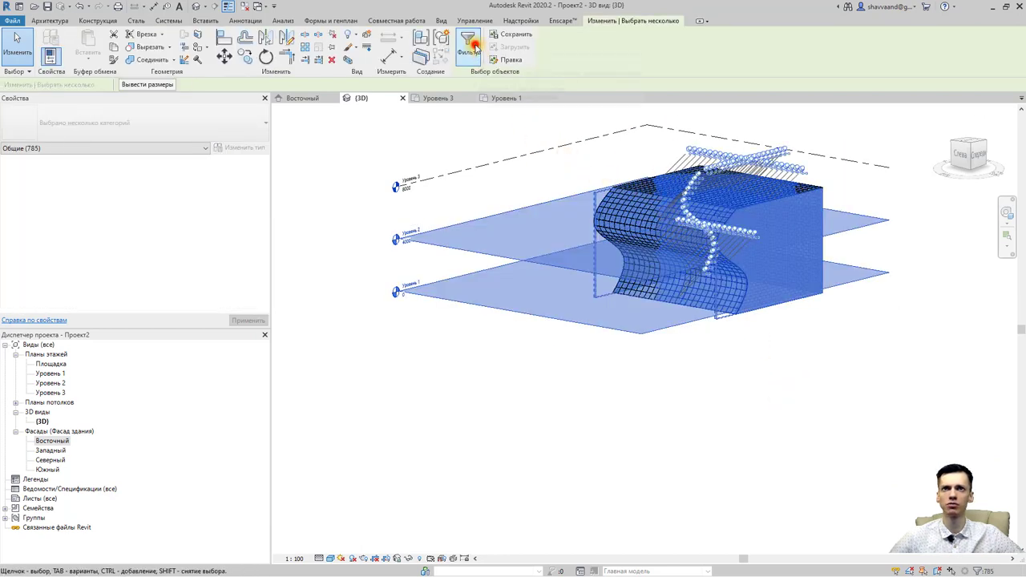
{"action": "left_click", "coordinate": [592, 242]}
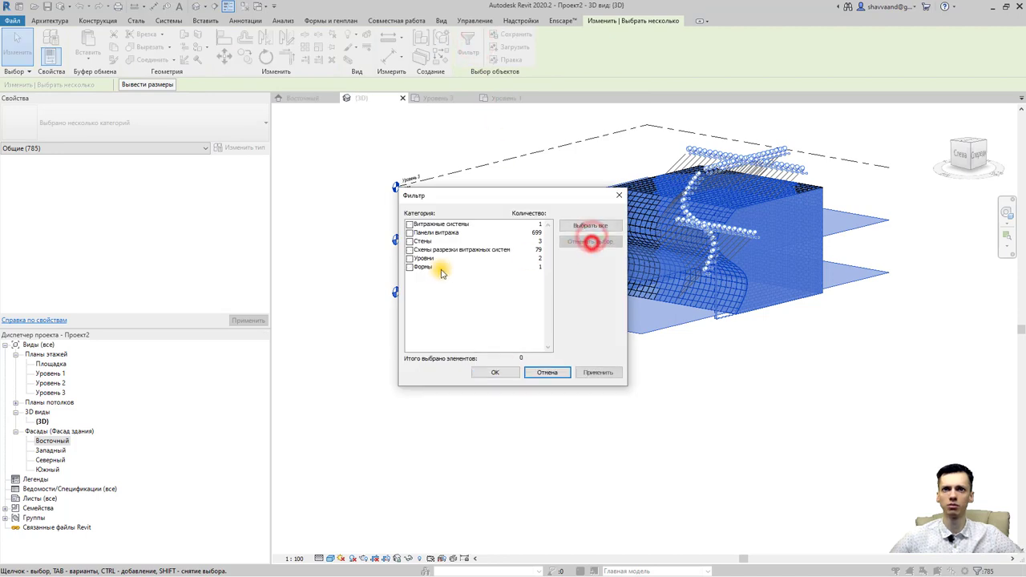
{"action": "left_click", "coordinate": [409, 268]}
{"action": "left_click", "coordinate": [497, 374]}
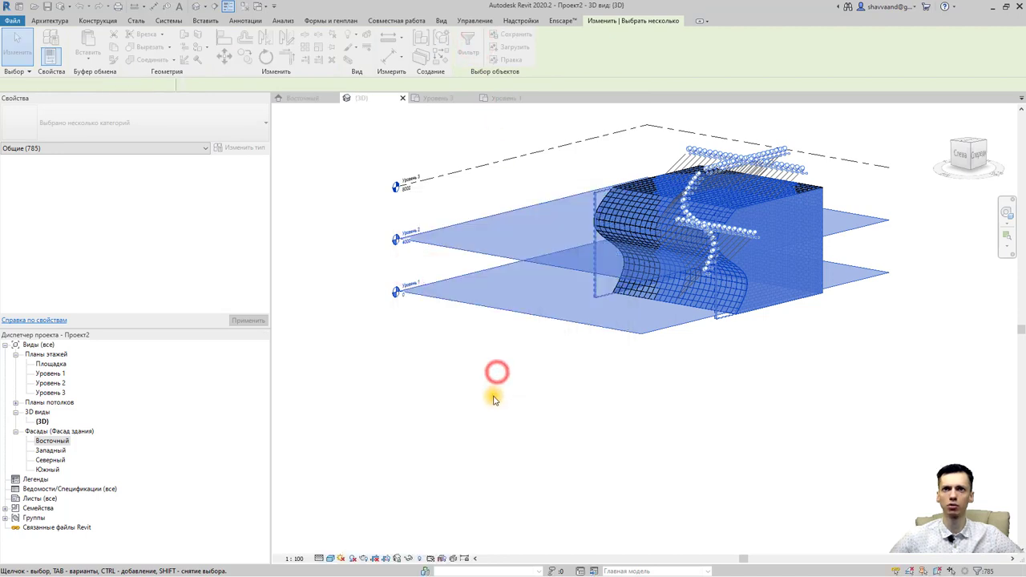
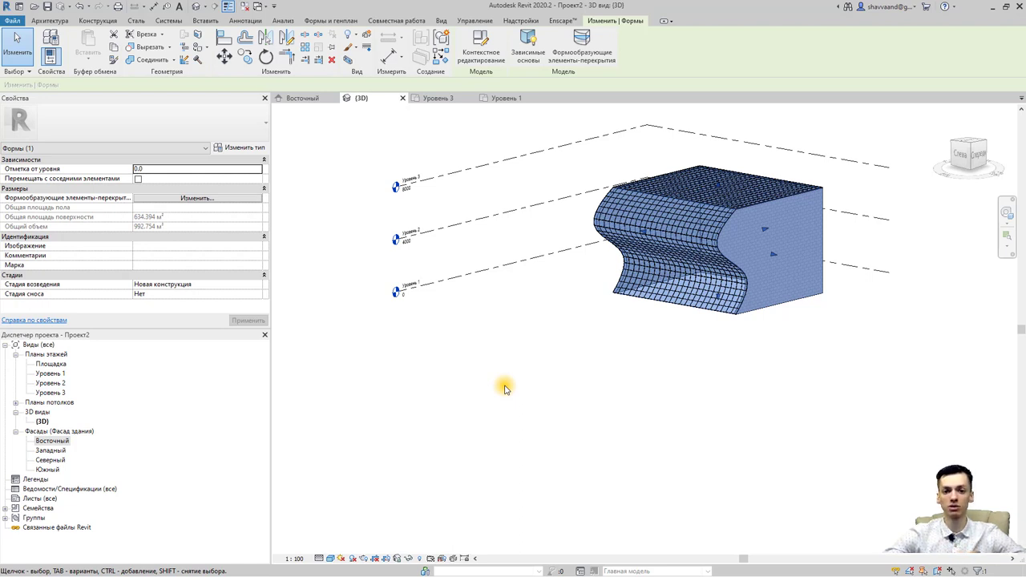
Add mass floors at Уровень 1, 2 and 3, giving 244.538 m² of total floor area.
{"action": "left_click", "coordinate": [590, 50]}
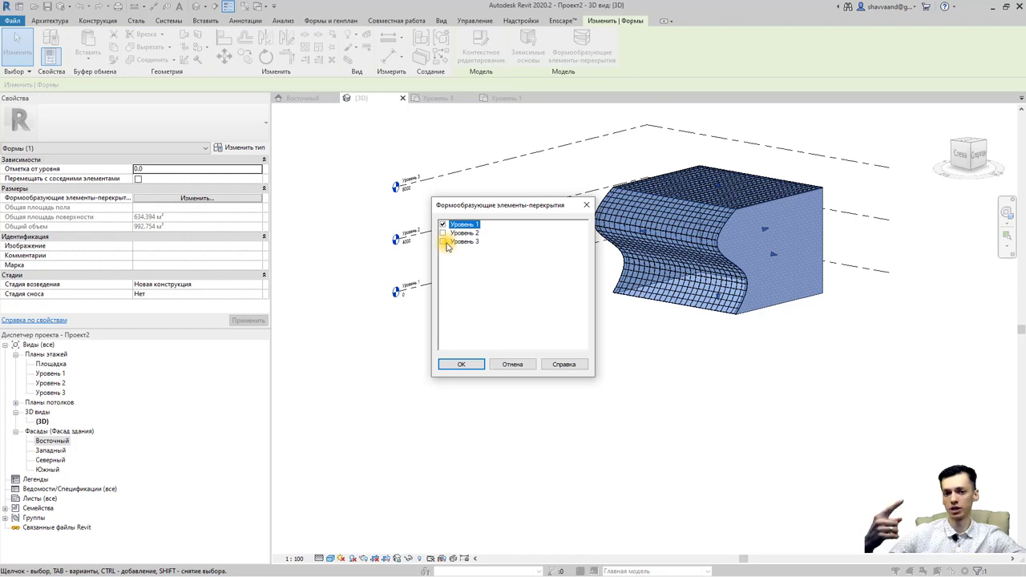
{"action": "left_click", "coordinate": [444, 232]}
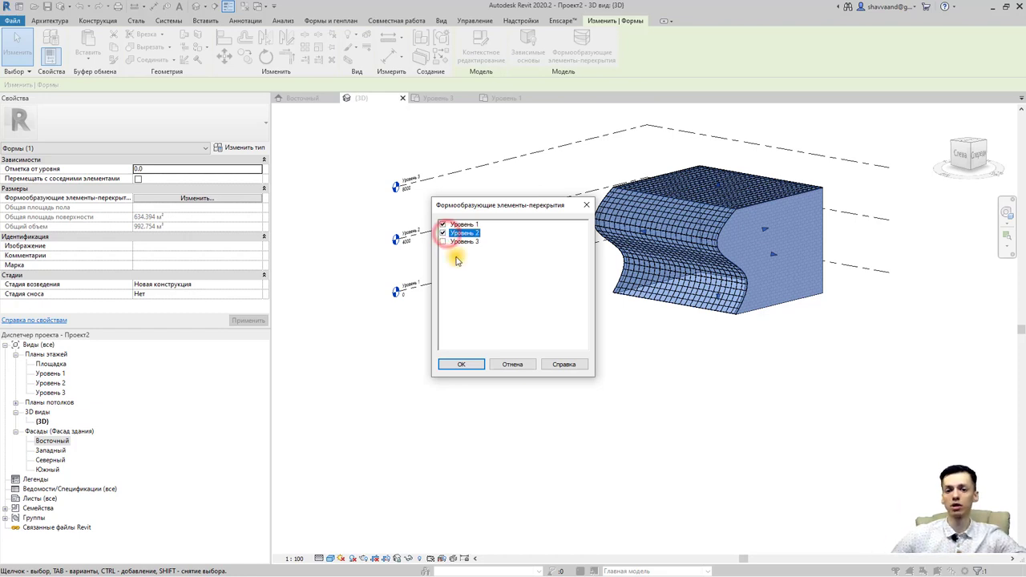
{"action": "left_click", "coordinate": [443, 242]}
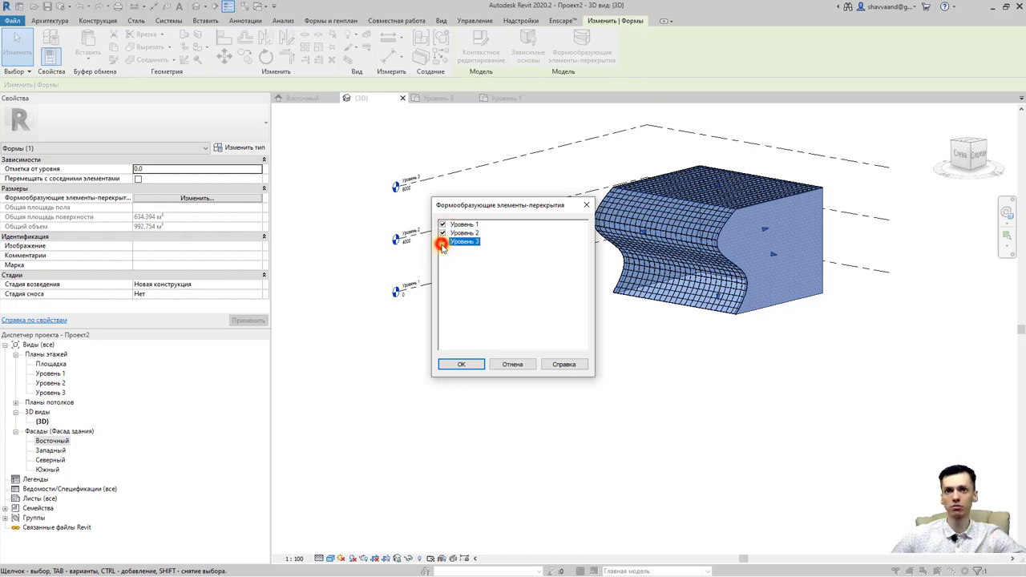
{"action": "left_click", "coordinate": [461, 364]}
Orbit and zoom around the floored mass, then select the 500x500 curtain-system facade.
{"action": "mouse_move", "coordinate": [597, 347]}
{"action": "middle_mouse_down", "text": "shift"}
{"action": "mouse_move", "coordinate": [720, 388]}
{"action": "mouse_move", "coordinate": [689, 321]}
{"action": "middle_mouse_up", "text": "shift"}
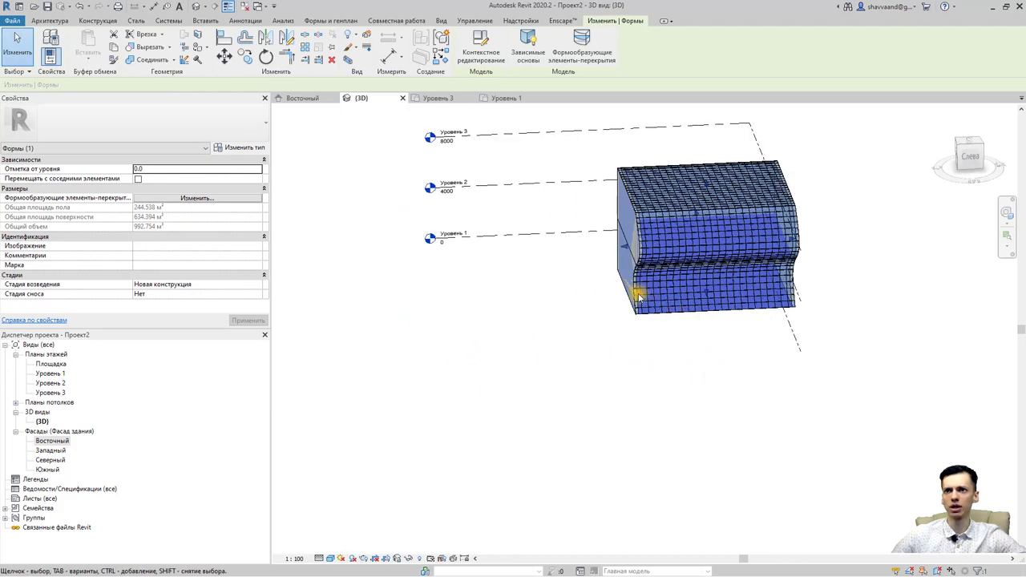
{"action": "scroll", "coordinate": [682, 270], "scroll_direction": "up", "scroll_amount": 3}
{"action": "scroll", "coordinate": [639, 184], "scroll_direction": "up", "scroll_amount": 2}
{"action": "scroll", "coordinate": [612, 212], "scroll_direction": "up", "scroll_amount": 4}
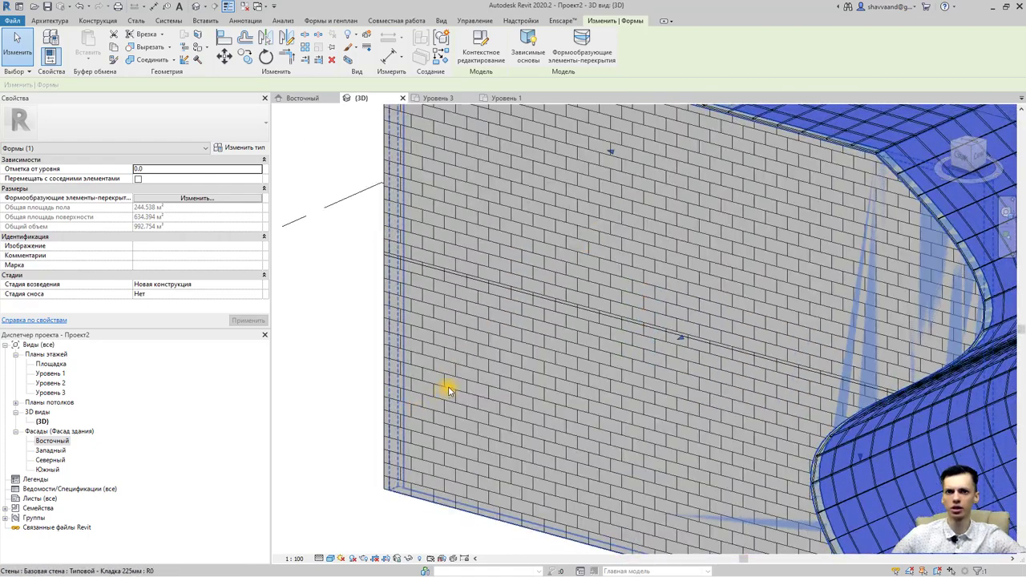
{"action": "scroll", "coordinate": [662, 304], "scroll_direction": "down", "scroll_amount": 8}
{"action": "mouse_move", "coordinate": [662, 305]}
{"action": "middle_mouse_down", "text": "shift"}
{"action": "mouse_move", "coordinate": [568, 307]}
{"action": "mouse_move", "coordinate": [554, 231]}
{"action": "mouse_move", "coordinate": [542, 304]}
{"action": "mouse_move", "coordinate": [556, 279]}
{"action": "mouse_move", "coordinate": [573, 312]}
{"action": "middle_mouse_up", "text": "shift"}
{"action": "left_click", "coordinate": [688, 422]}
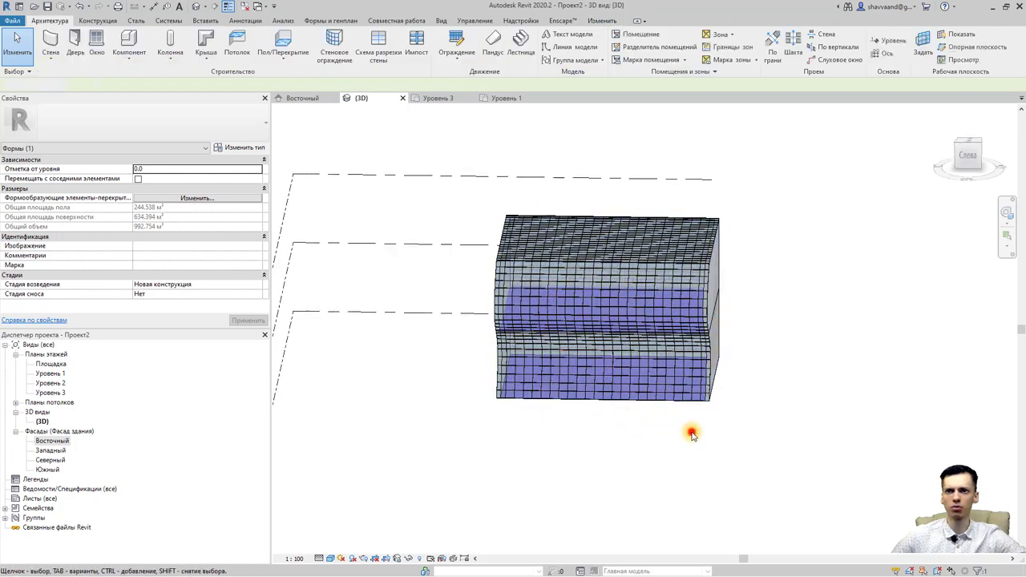
{"action": "mouse_move", "coordinate": [689, 422]}
{"action": "middle_mouse_down", "text": "shift"}
{"action": "mouse_move", "coordinate": [682, 366]}
{"action": "mouse_move", "coordinate": [696, 391]}
{"action": "middle_mouse_up", "text": "shift"}
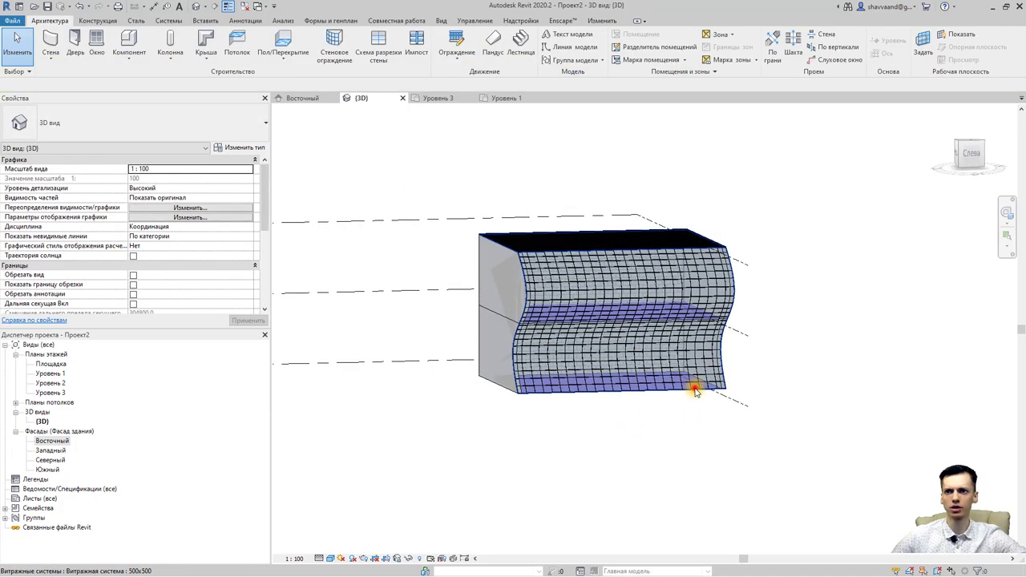
{"action": "left_click", "coordinate": [695, 389]}
Temporarily isolate the curtain-system facade in the 3D view, then clear the selection.
{"action": "left_click", "coordinate": [404, 554]}
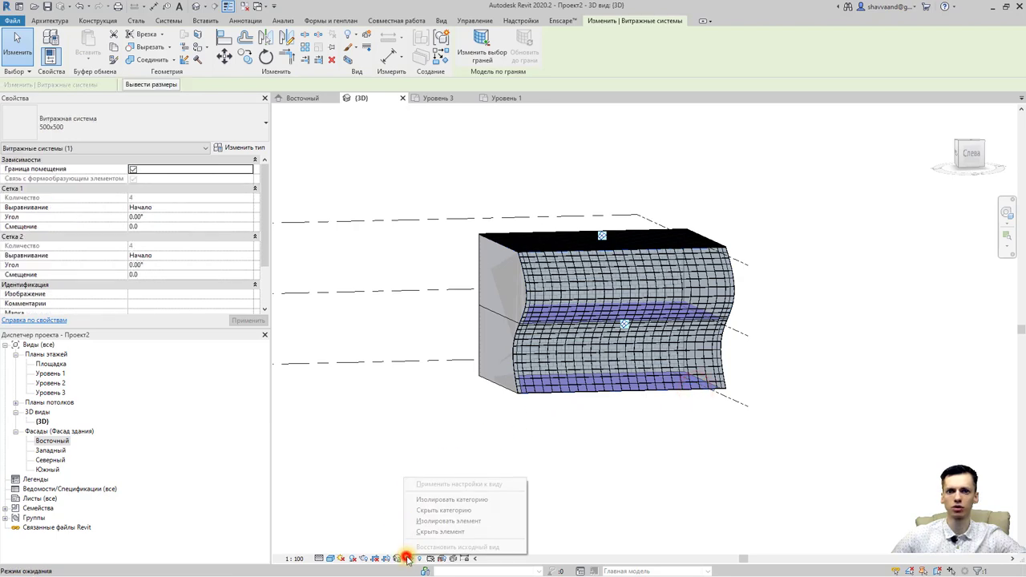
{"action": "left_click", "coordinate": [417, 531]}
{"action": "mouse_move", "coordinate": [614, 384]}
{"action": "middle_mouse_down", "text": "shift"}
{"action": "mouse_move", "coordinate": [604, 413]}
{"action": "mouse_move", "coordinate": [545, 332]}
{"action": "middle_mouse_up", "text": "shift"}
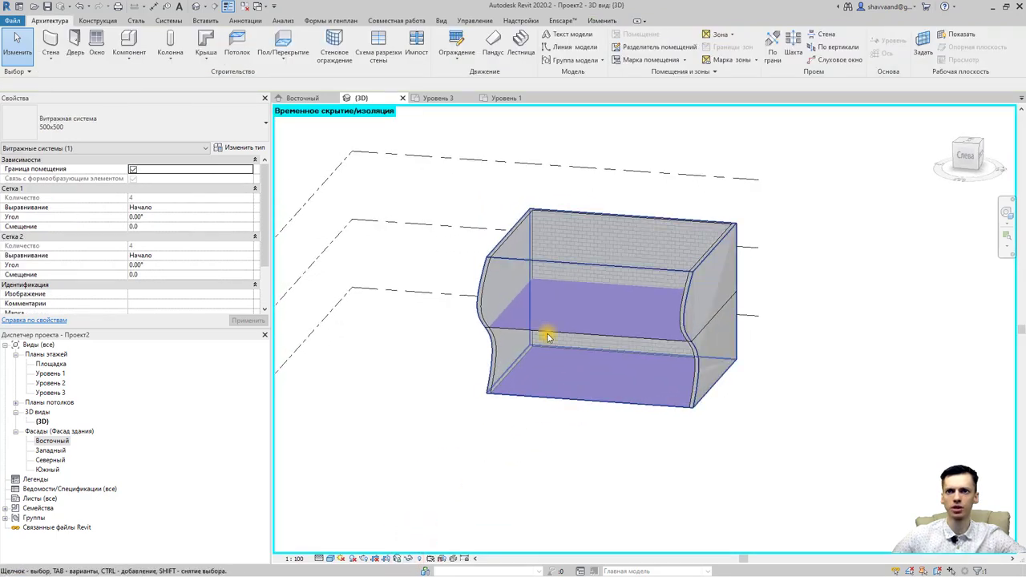
{"action": "scroll", "coordinate": [547, 336], "scroll_direction": "up", "scroll_amount": 3}
{"action": "key", "text": "Escape"}
{"action": "scroll", "coordinate": [661, 345], "scroll_direction": "down", "scroll_amount": 1}
Select the Уровень 2 mass floor to check its properties, then deselect and zoom out.
{"action": "mouse_move", "coordinate": [662, 345]}
{"action": "middle_mouse_down", "text": "shift"}
{"action": "mouse_move", "coordinate": [676, 321]}
{"action": "mouse_move", "coordinate": [572, 416]}
{"action": "middle_mouse_up", "text": "shift"}
{"action": "left_click", "coordinate": [538, 360]}
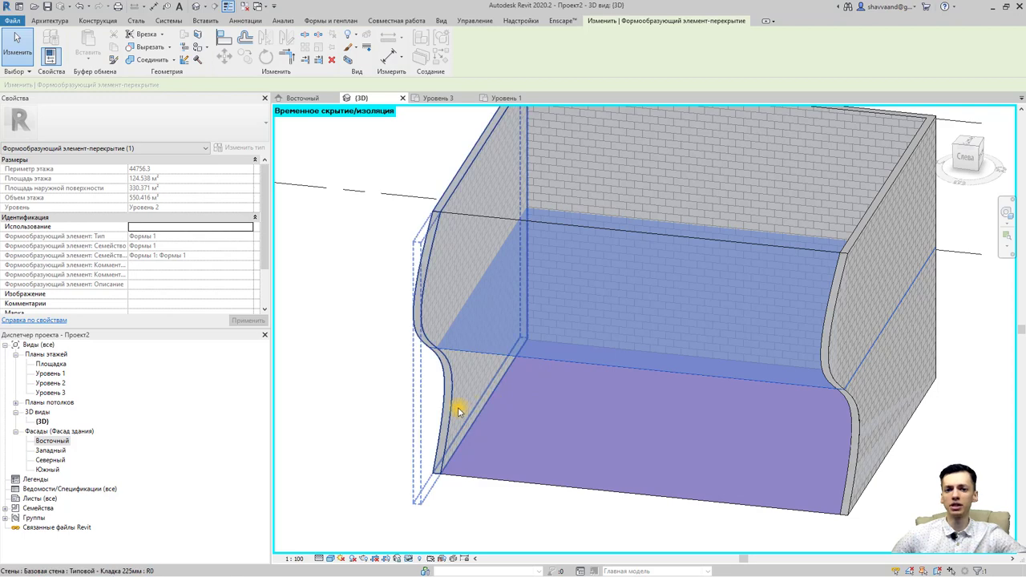
{"action": "left_click", "coordinate": [390, 418]}
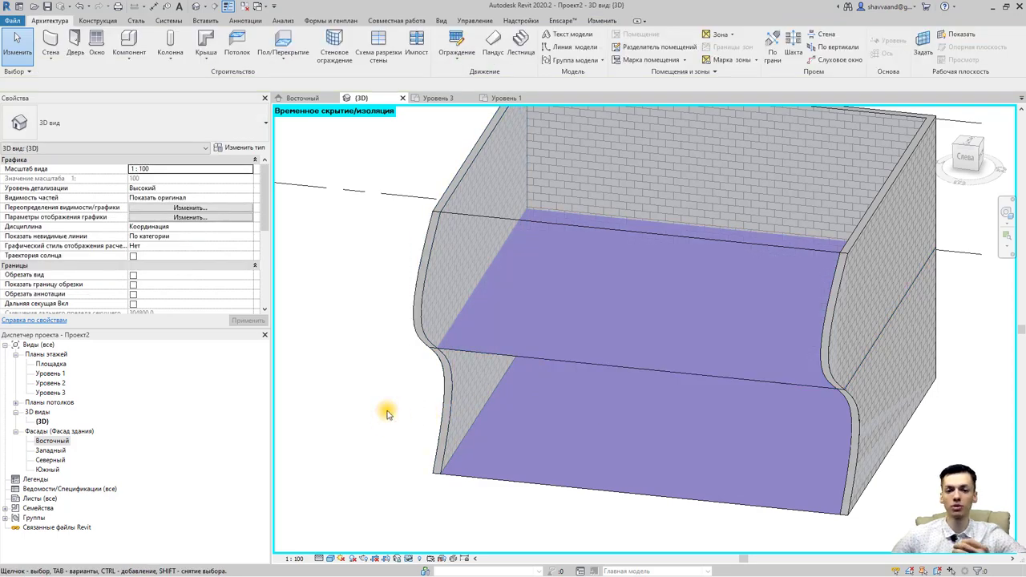
{"action": "scroll", "coordinate": [384, 411], "scroll_direction": "down", "scroll_amount": 2}
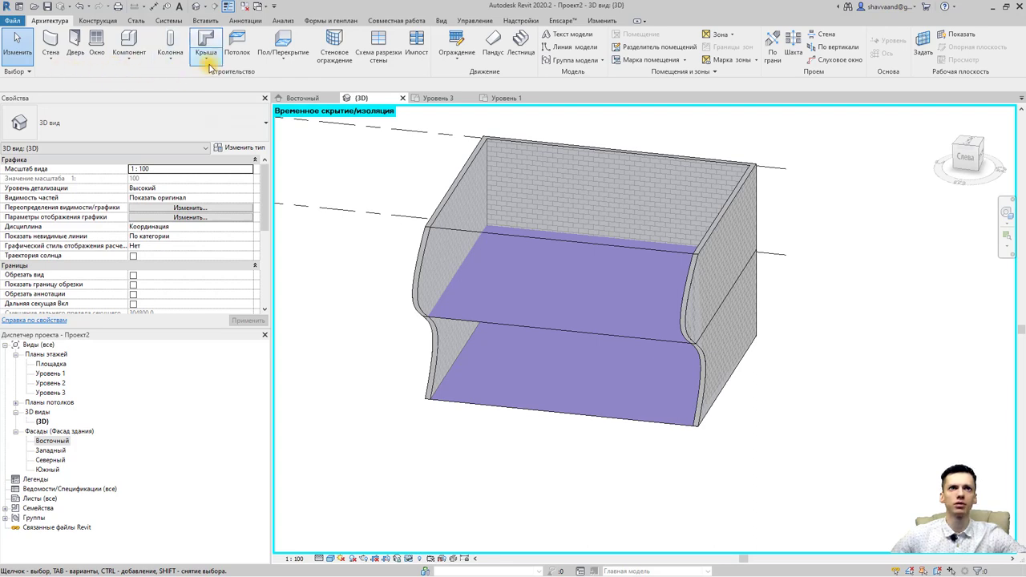
Start Floor by Face using the Типовой 150мм floor type, reviewing its type properties.
{"action": "left_click", "coordinate": [295, 61]}
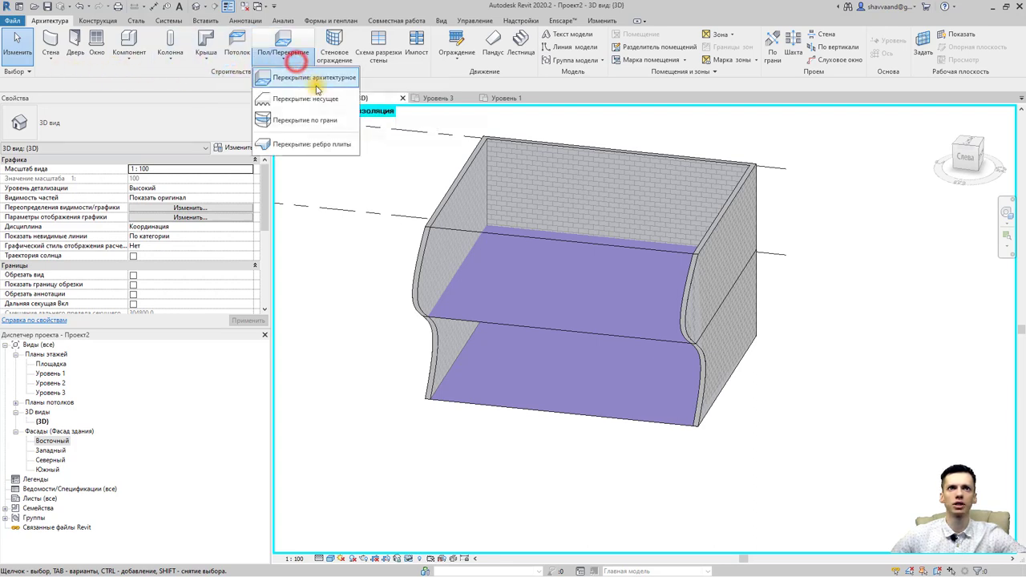
{"action": "left_click", "coordinate": [328, 125]}
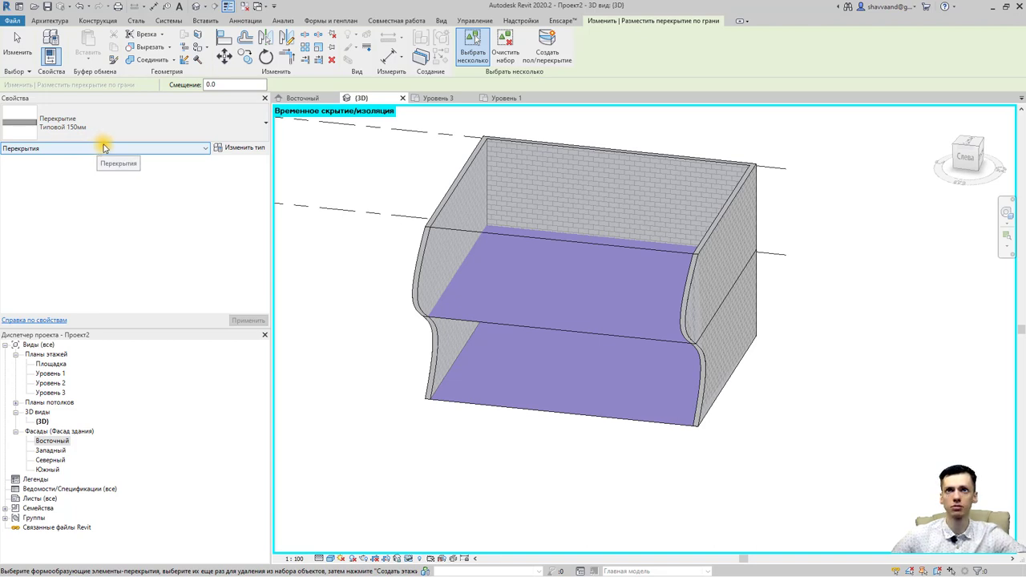
{"action": "left_click", "coordinate": [244, 130]}
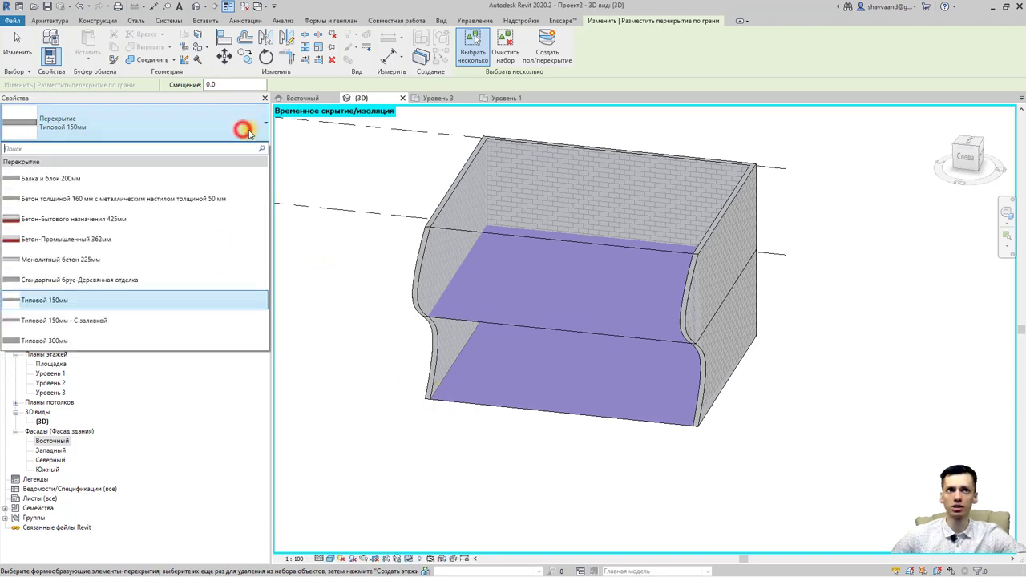
{"action": "left_click", "coordinate": [248, 129]}
{"action": "left_click", "coordinate": [247, 147]}
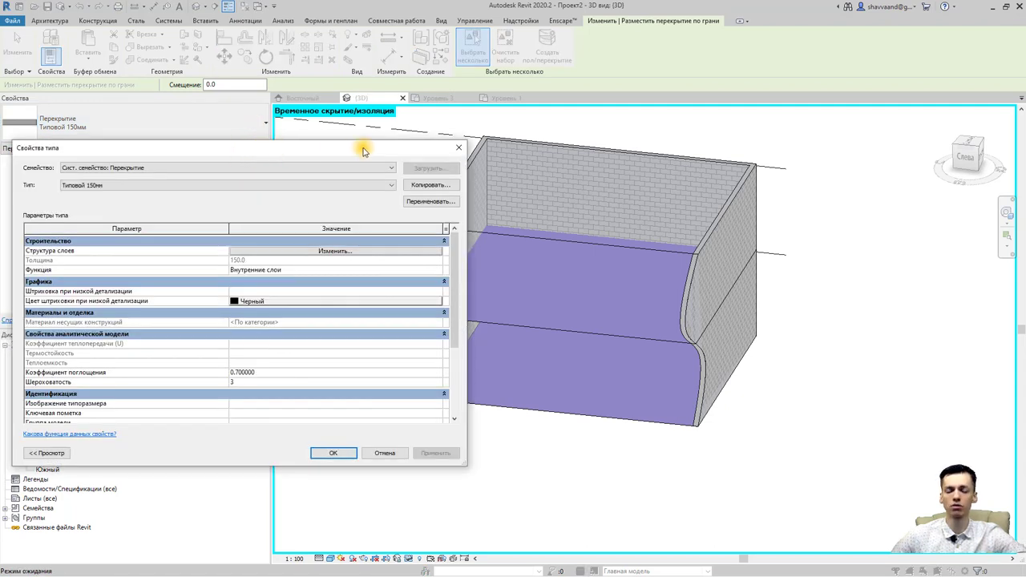
{"action": "left_click", "coordinate": [458, 148]}
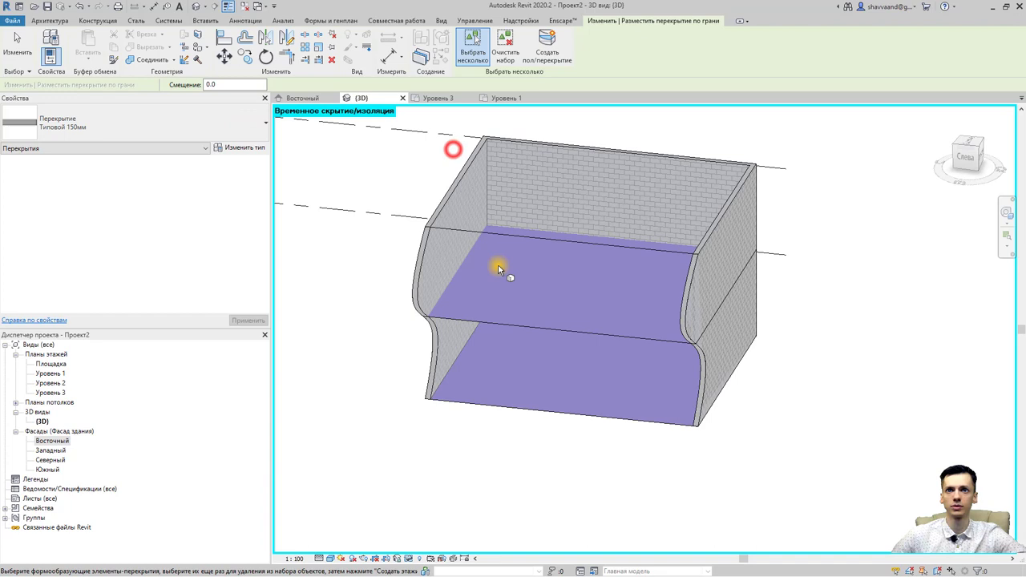
Pick two mass floor faces, then reset the temporary isolation to show the full model.
{"action": "left_click", "coordinate": [515, 327]}
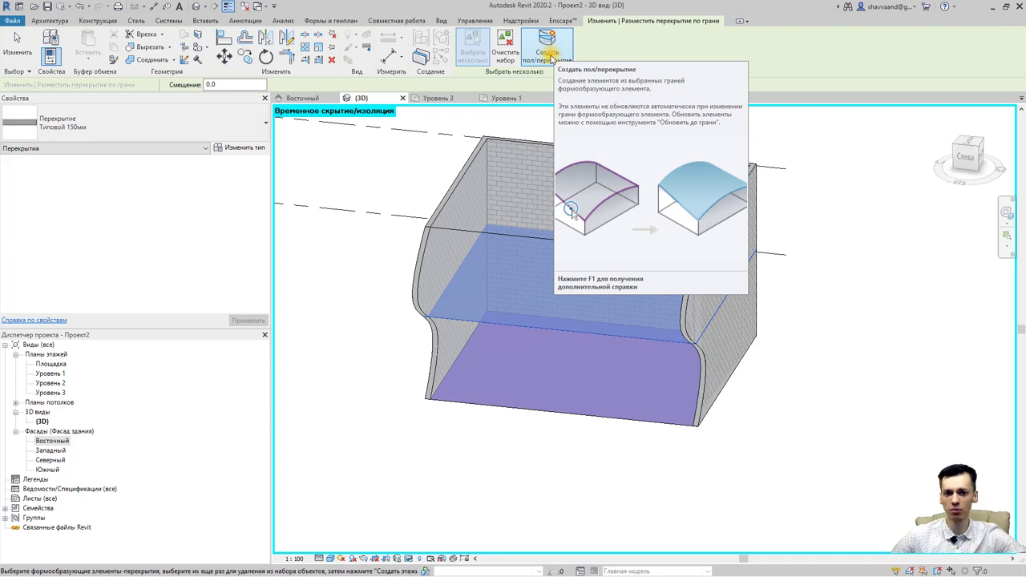
{"action": "left_click", "coordinate": [554, 447]}
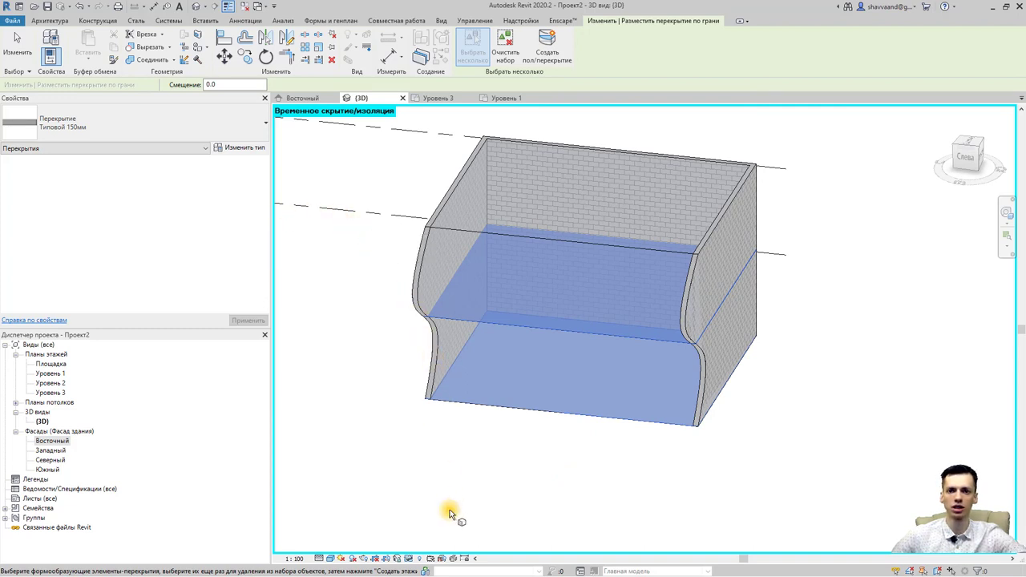
{"action": "left_click", "coordinate": [410, 558]}
{"action": "left_click", "coordinate": [421, 548]}
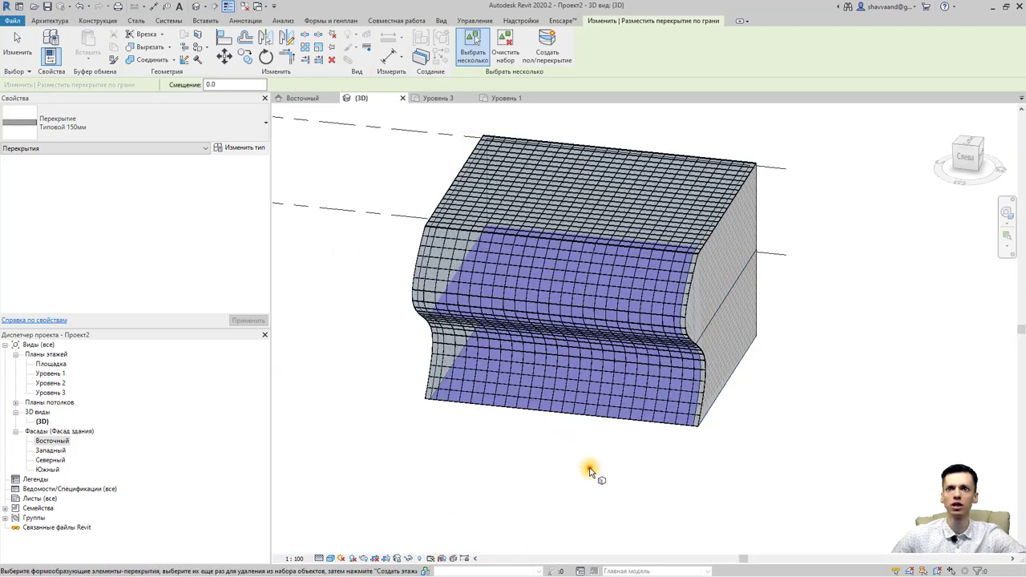
Window-select all mass floor faces inside the building and create floors on them.
{"action": "left_click", "coordinate": [589, 472]}
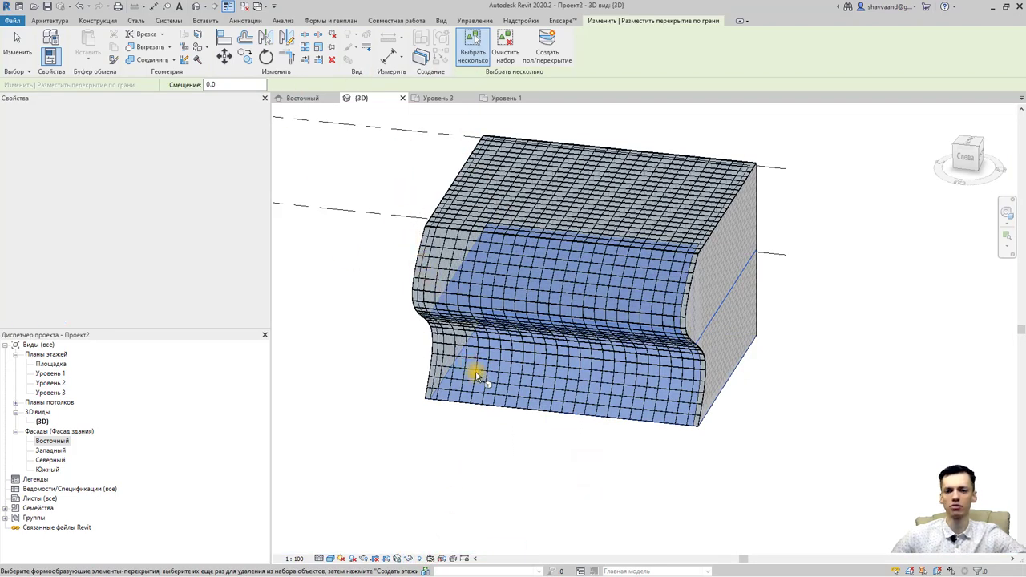
{"action": "scroll", "coordinate": [477, 375], "scroll_direction": "down", "scroll_amount": 2}
{"action": "left_click_drag", "start_coordinate": [681, 467], "coordinate": [443, 175]}
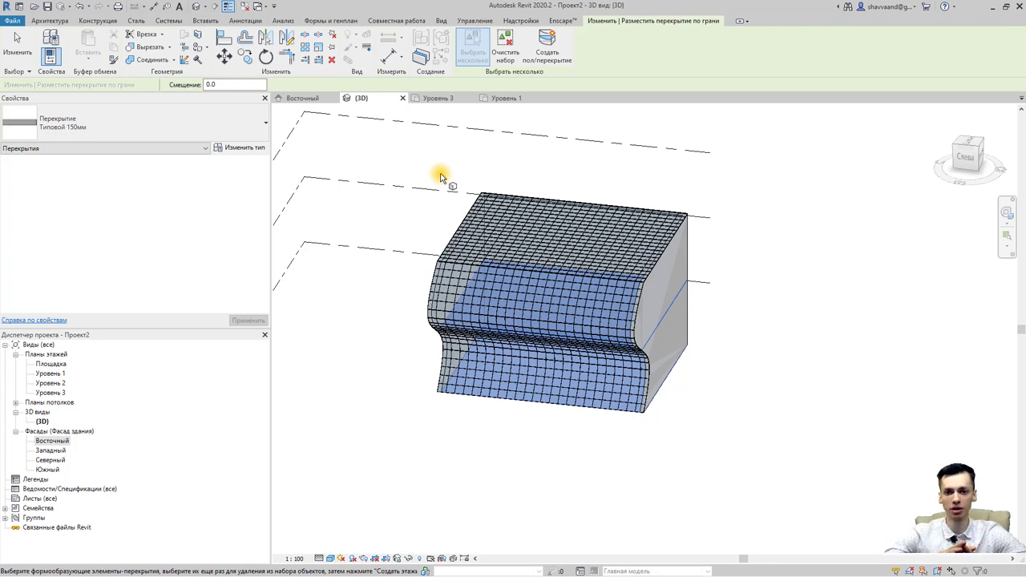
{"action": "left_click", "coordinate": [563, 54]}
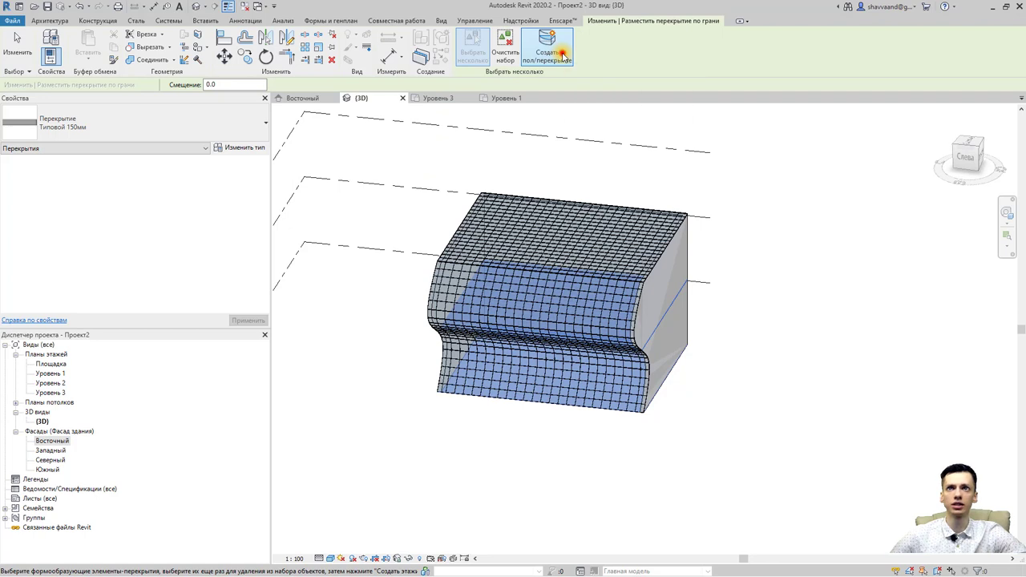
Finish the Типовой 150мм floors on the mass faces and exit the floor-by-face command.
{"action": "left_click", "coordinate": [408, 559]}
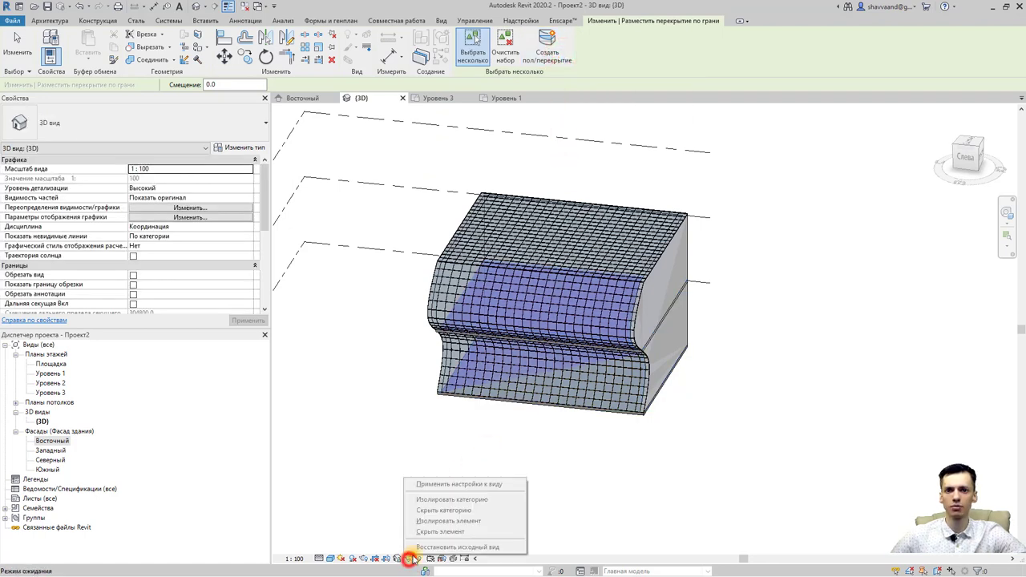
{"action": "left_click", "coordinate": [559, 440]}
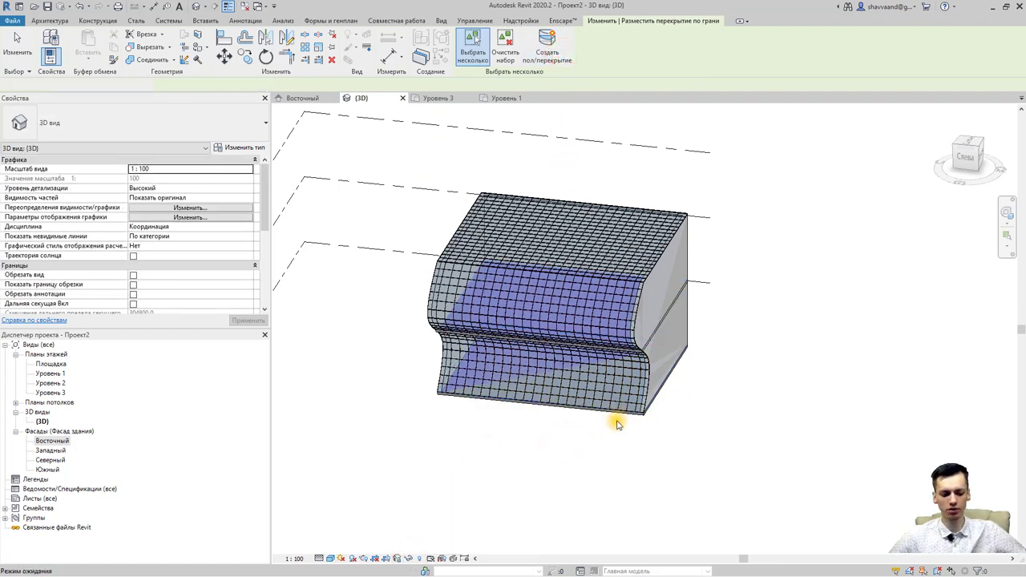
{"action": "key", "text": "Escape"}
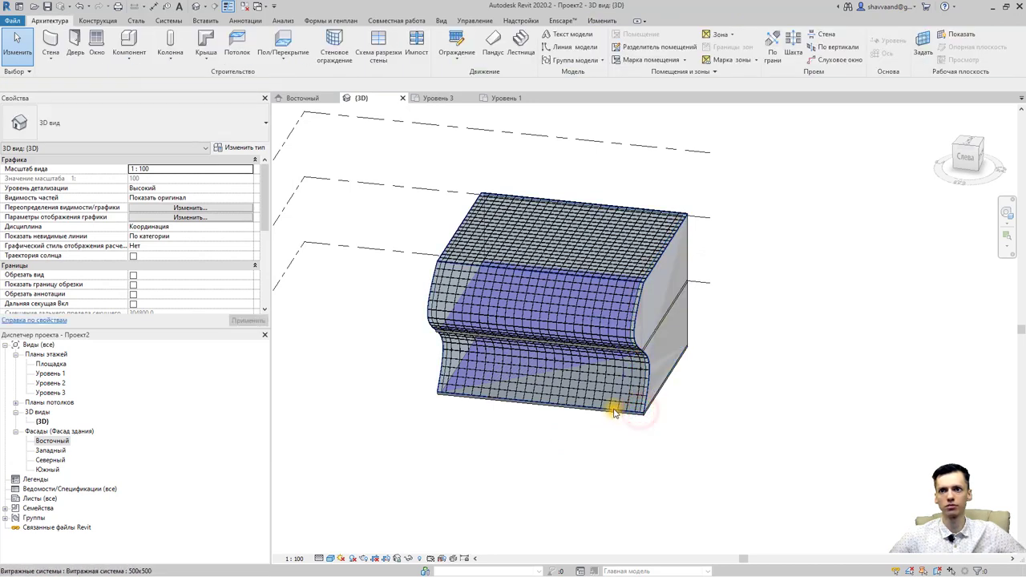
Temporarily hide the curtain facade and select the new Уровень 2 floor slab (124.538 m²).
{"action": "left_click", "coordinate": [614, 415]}
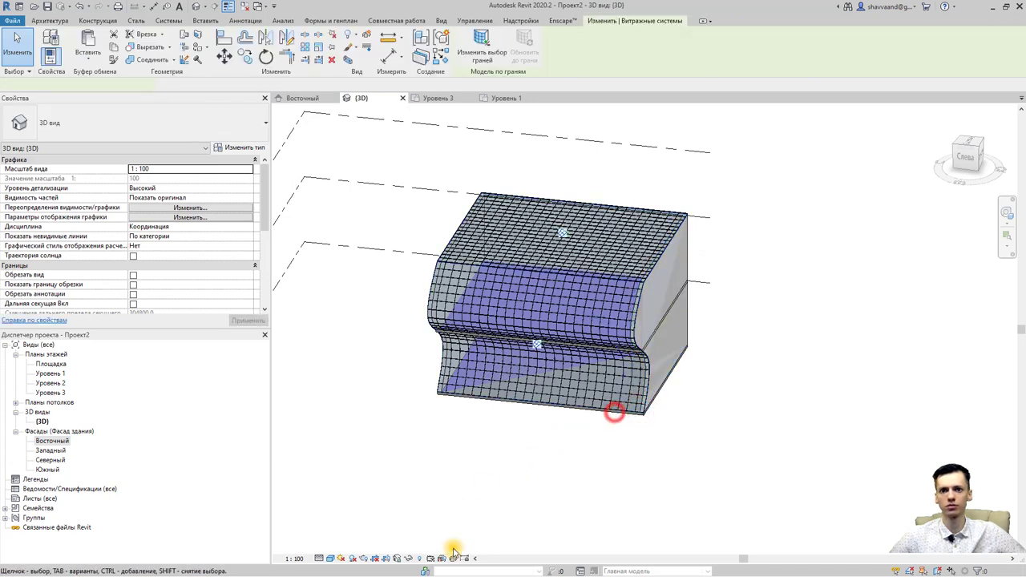
{"action": "left_click", "coordinate": [409, 561]}
{"action": "left_click", "coordinate": [470, 499]}
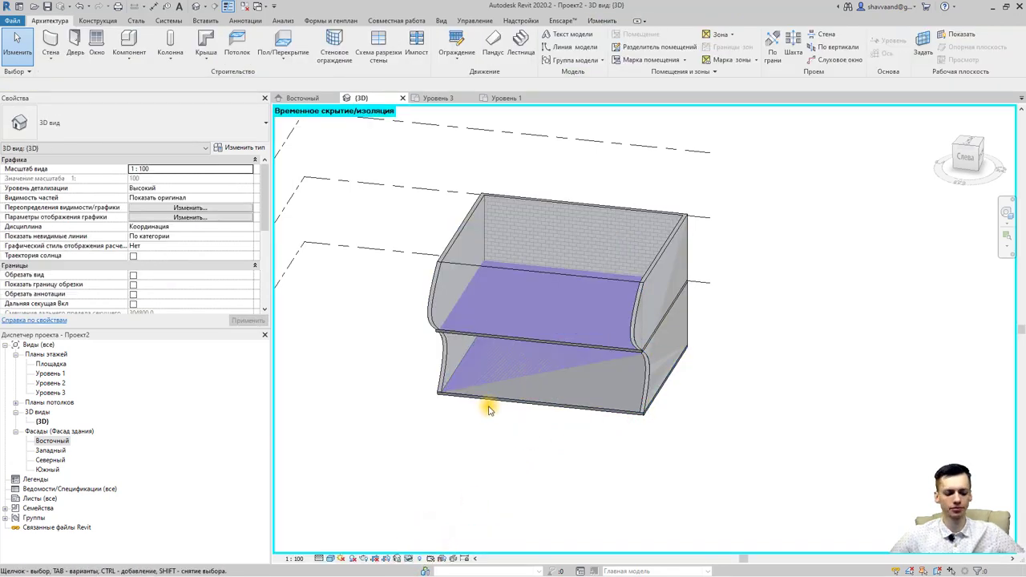
{"action": "mouse_move", "coordinate": [488, 409]}
{"action": "middle_mouse_down", "text": "shift"}
{"action": "mouse_move", "coordinate": [623, 412]}
{"action": "mouse_move", "coordinate": [526, 343]}
{"action": "mouse_move", "coordinate": [531, 357]}
{"action": "mouse_move", "coordinate": [813, 343]}
{"action": "mouse_move", "coordinate": [799, 390]}
{"action": "mouse_move", "coordinate": [728, 393]}
{"action": "middle_mouse_up", "text": "shift"}
{"action": "scroll", "coordinate": [527, 343], "scroll_direction": "up", "scroll_amount": 5}
{"action": "scroll", "coordinate": [501, 369], "scroll_direction": "up", "scroll_amount": 4}
{"action": "left_click", "coordinate": [816, 358]}
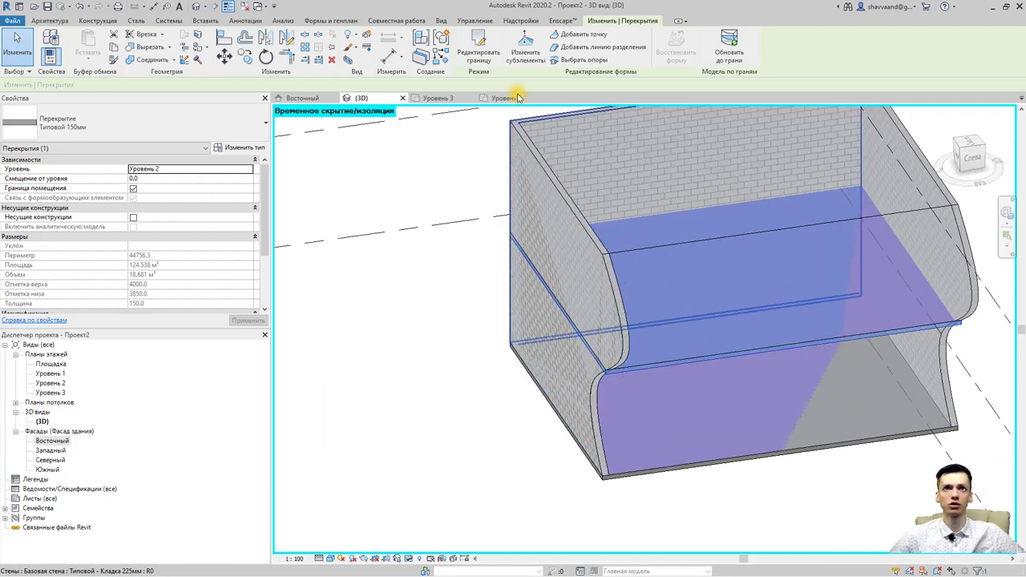
Review the Уровень 2 floor boundary sketch unchanged, then reset the temporary hide to restore the facade.
{"action": "left_click", "coordinate": [479, 48]}
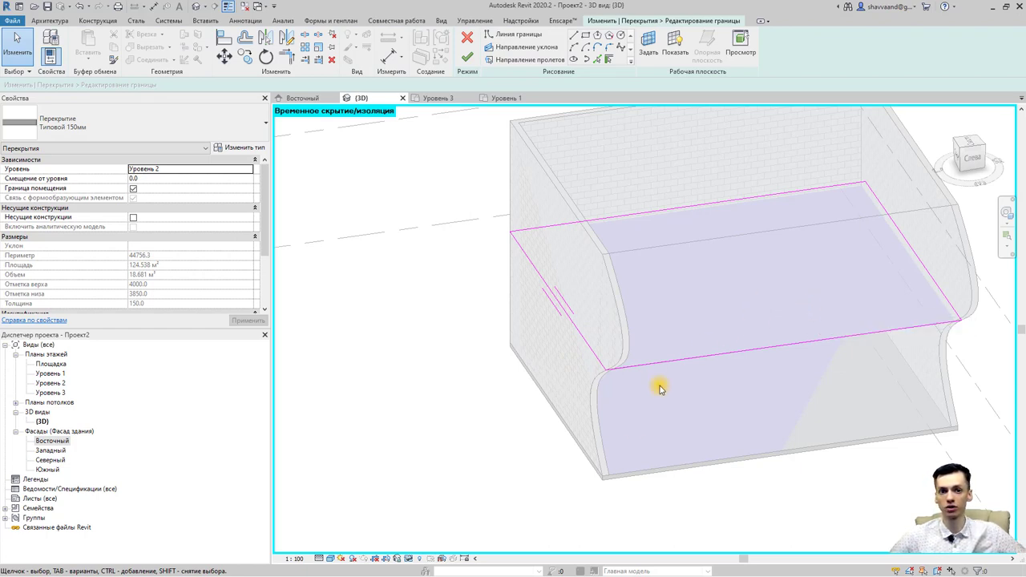
{"action": "left_click", "coordinate": [465, 57]}
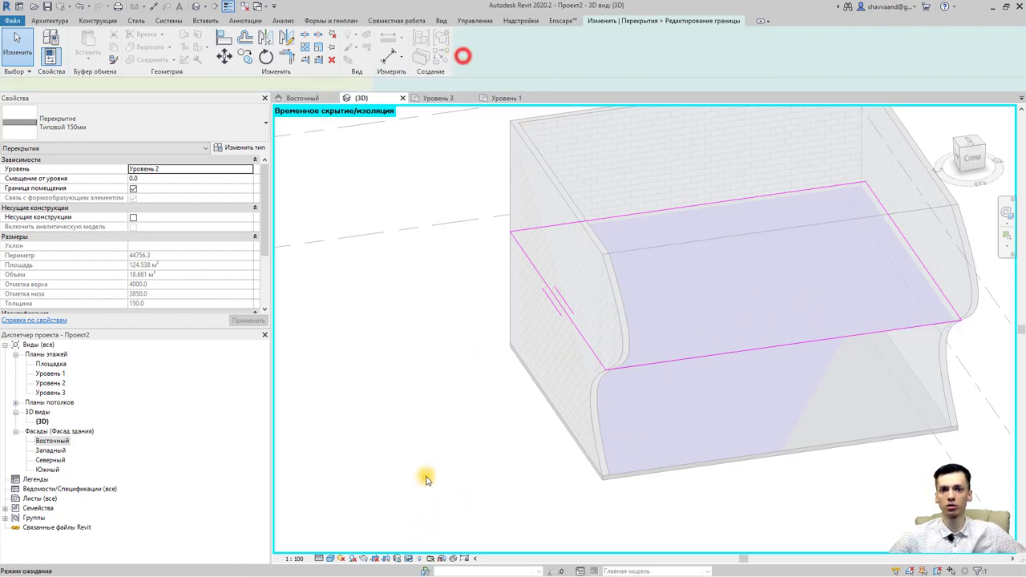
{"action": "left_click", "coordinate": [405, 557]}
{"action": "left_click", "coordinate": [420, 546]}
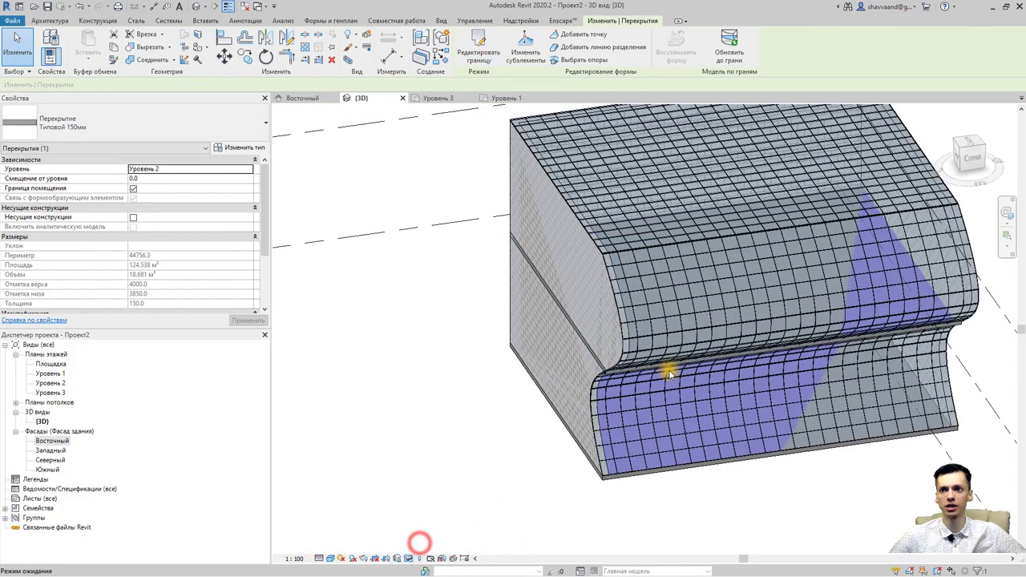
{"action": "key", "text": "Escape"}
Orbit and zoom the 3D view to look over the curved curtain facade.
{"action": "scroll", "coordinate": [654, 397], "scroll_direction": "up", "scroll_amount": 3}
{"action": "mouse_move", "coordinate": [658, 396]}
{"action": "middle_mouse_down", "text": "shift"}
{"action": "mouse_move", "coordinate": [666, 379]}
{"action": "mouse_move", "coordinate": [446, 256]}
{"action": "mouse_move", "coordinate": [476, 219]}
{"action": "middle_mouse_up", "text": "shift"}
{"action": "scroll", "coordinate": [481, 281], "scroll_direction": "down", "scroll_amount": 4}
{"action": "scroll", "coordinate": [512, 293], "scroll_direction": "down", "scroll_amount": 2}
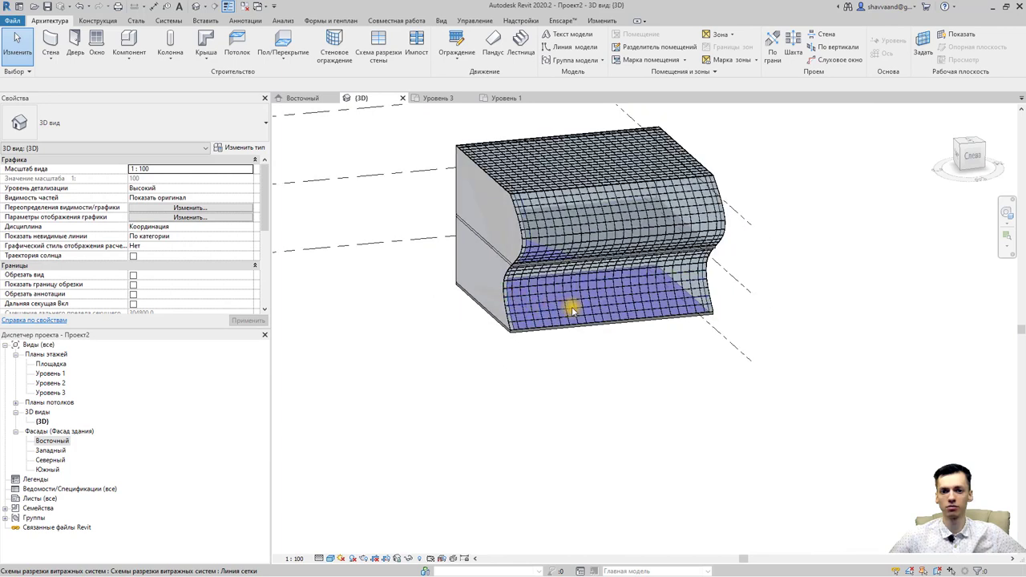